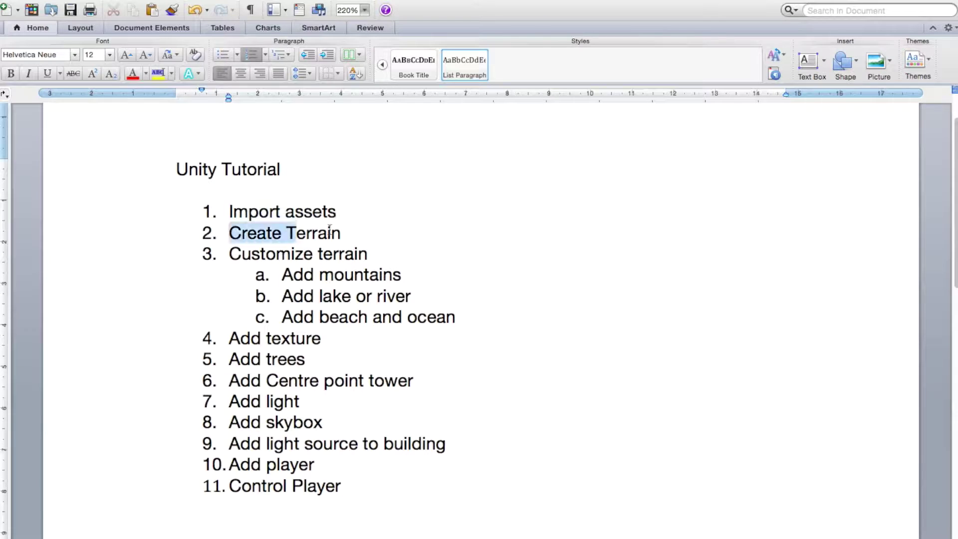
Review the Unity Tutorial outline from creating the terrain through controlling the player, and switch to Unity
left_click(329, 242)
left_click_drag(248, 251, 389, 253)
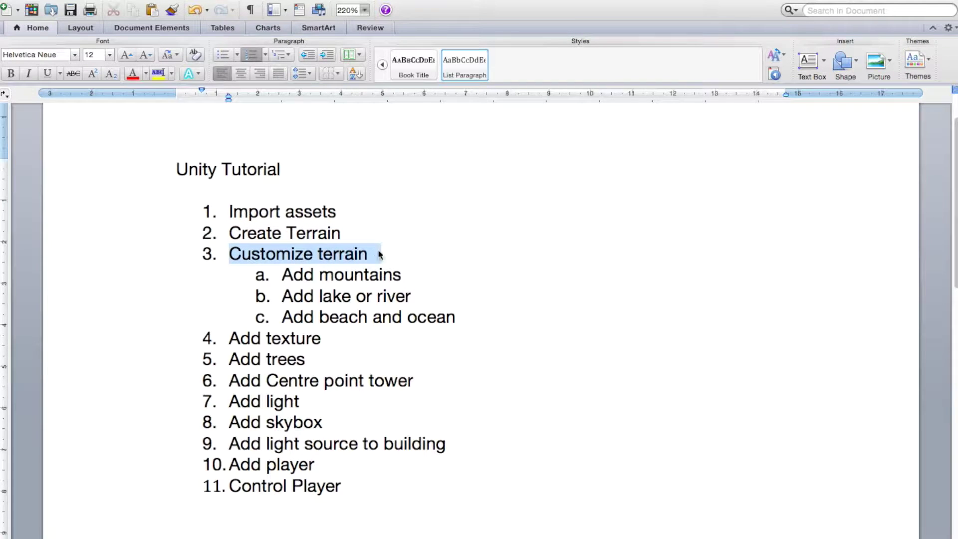
left_click(348, 270)
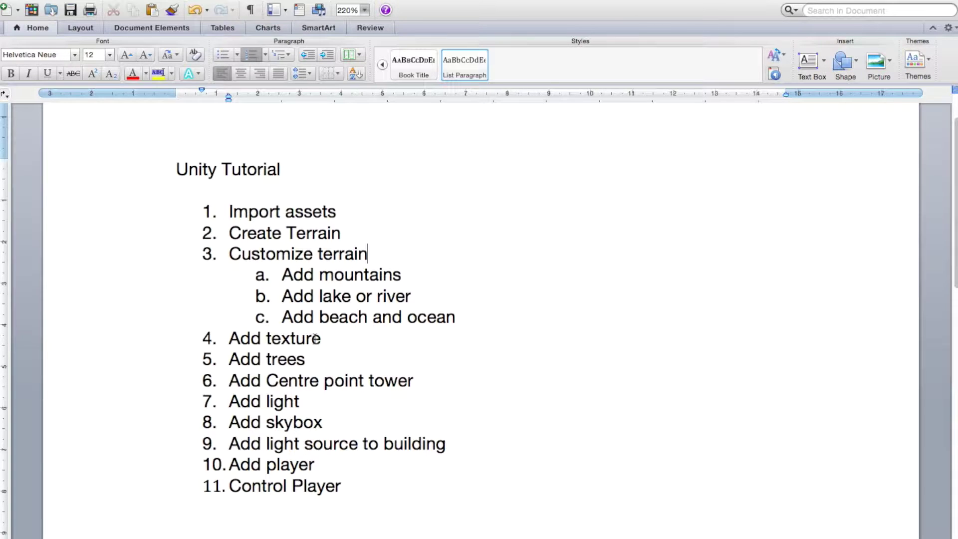
left_click_drag(230, 363, 319, 363)
left_click(332, 366)
left_click_drag(239, 381, 396, 376)
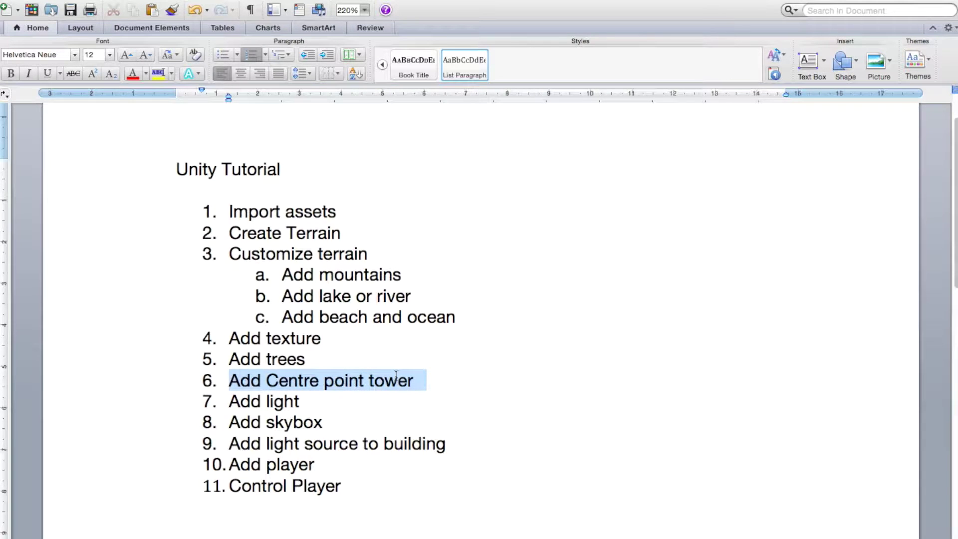
left_click_drag(395, 375, 396, 375)
left_click_drag(303, 401, 242, 400)
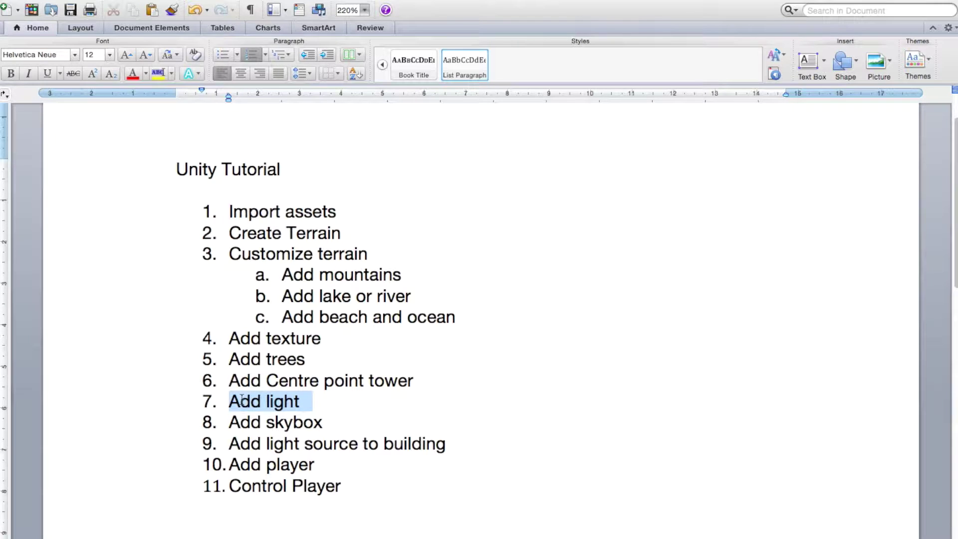
left_click(288, 413)
left_click_drag(321, 421, 448, 444)
left_click(258, 444)
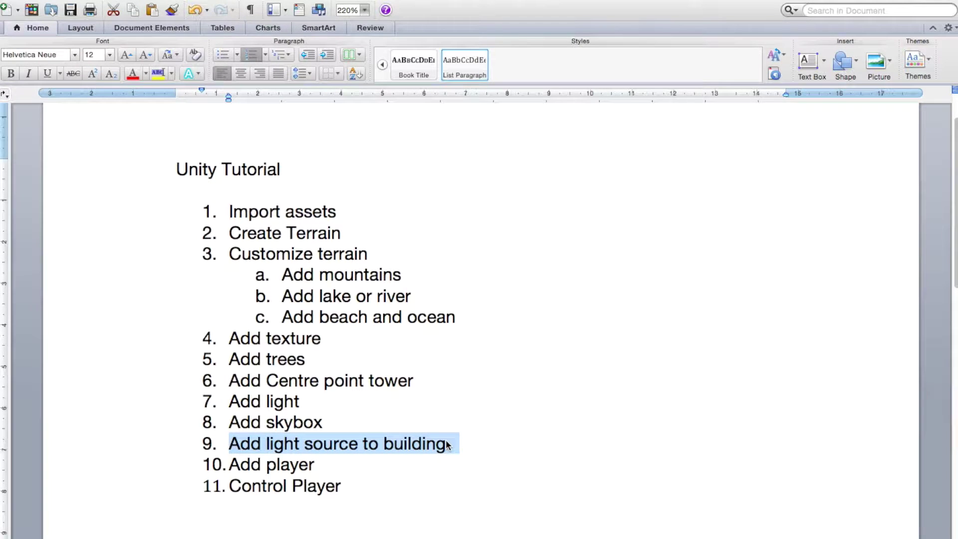
left_click_drag(320, 462, 241, 464)
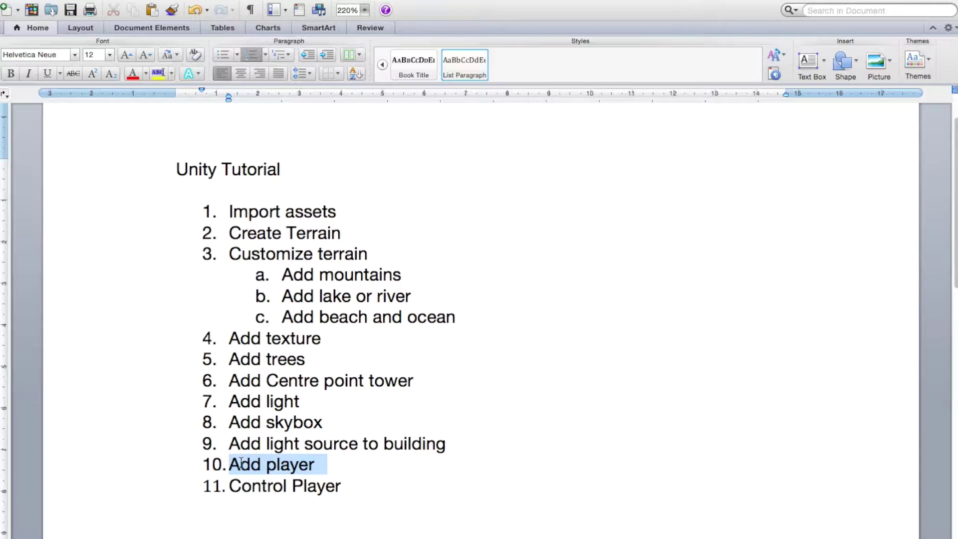
left_click(288, 484)
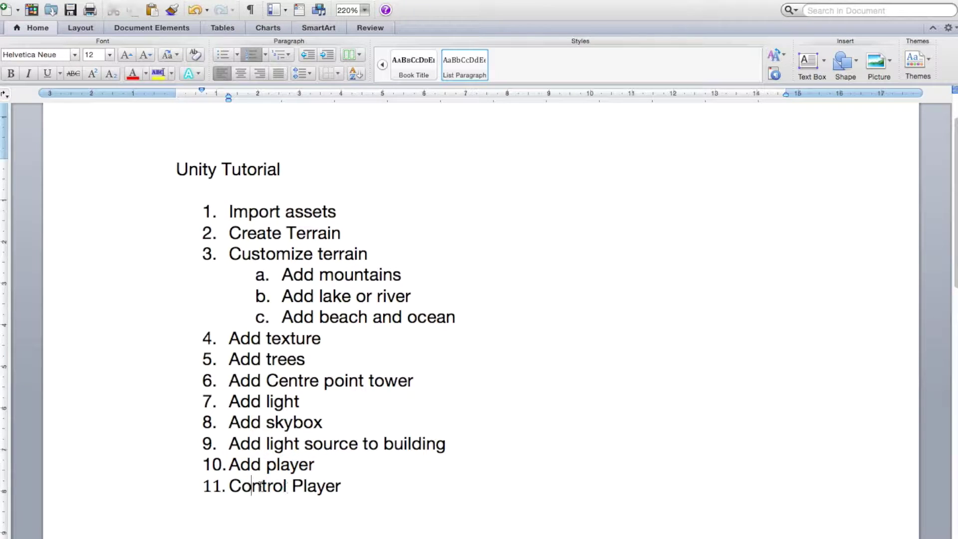
left_click_drag(249, 486, 368, 488)
left_click(372, 487)
key("ctrl+Right")
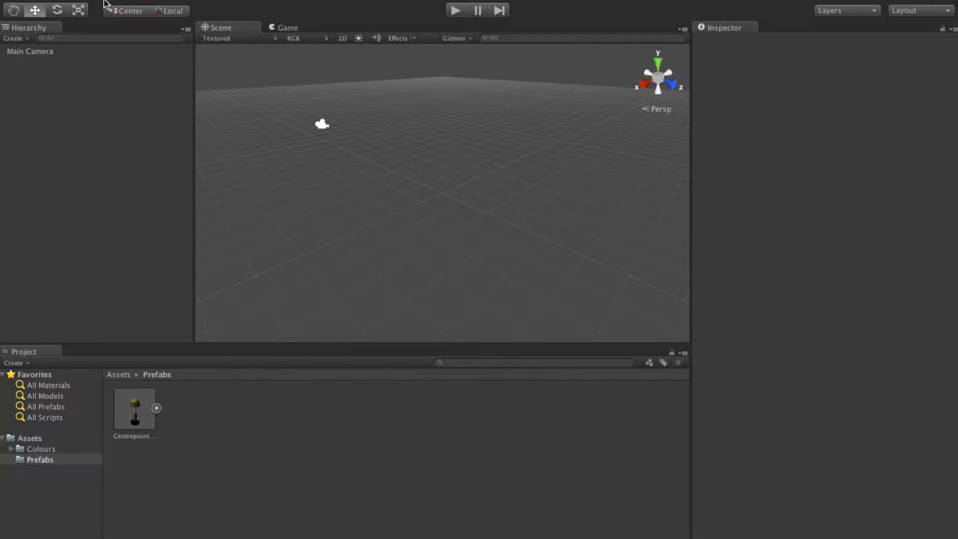
mouse_move(105, 1)
left_click(78, 7)
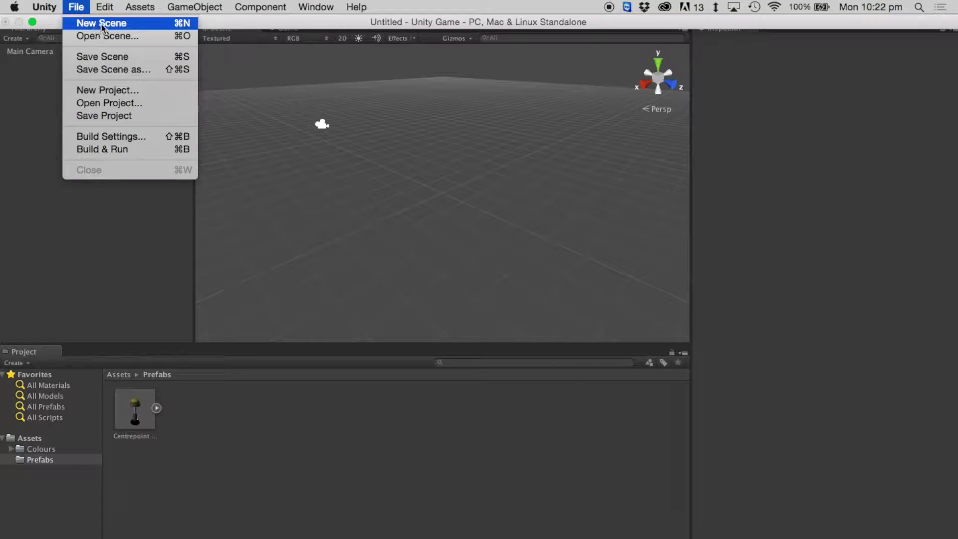
left_click(102, 23)
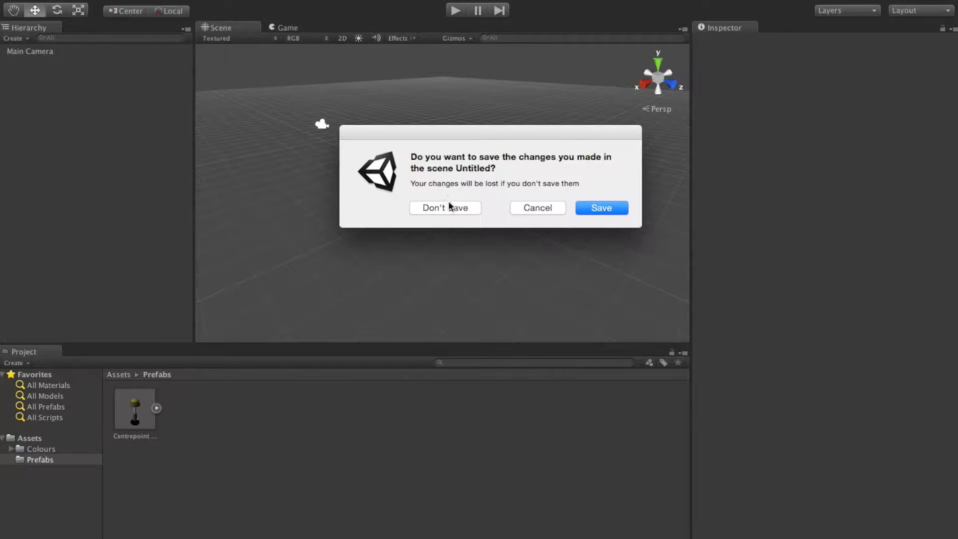
left_click(530, 208)
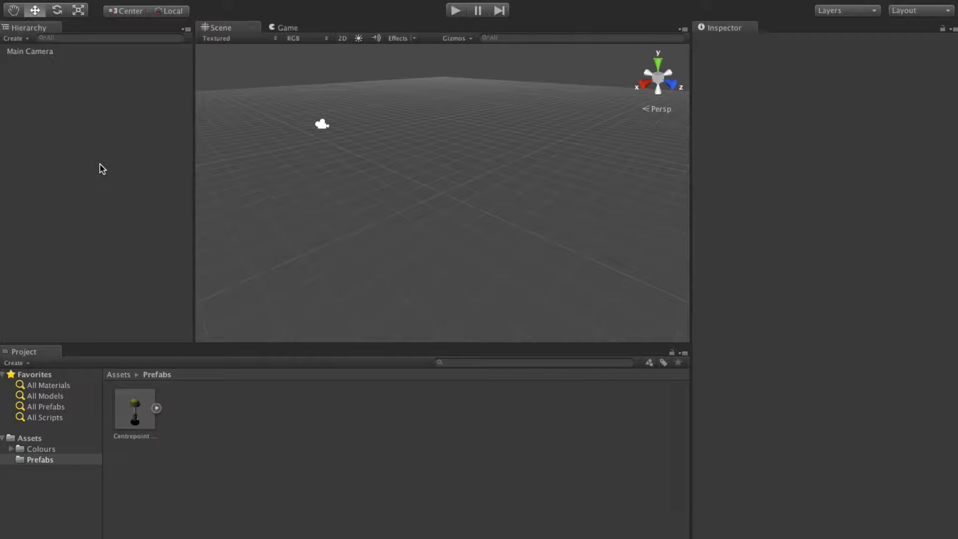
Create a new Terrain object in the scene
left_click(20, 39)
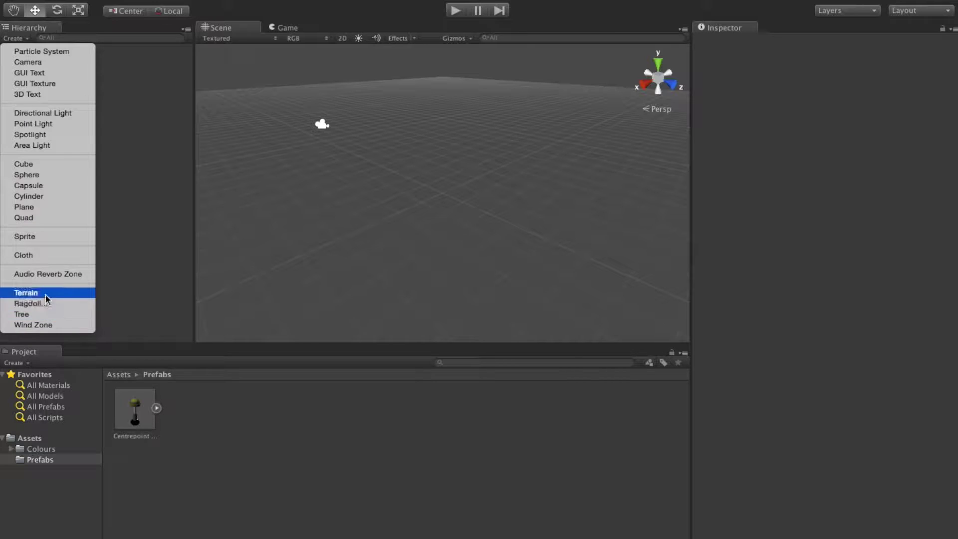
left_click(143, 187)
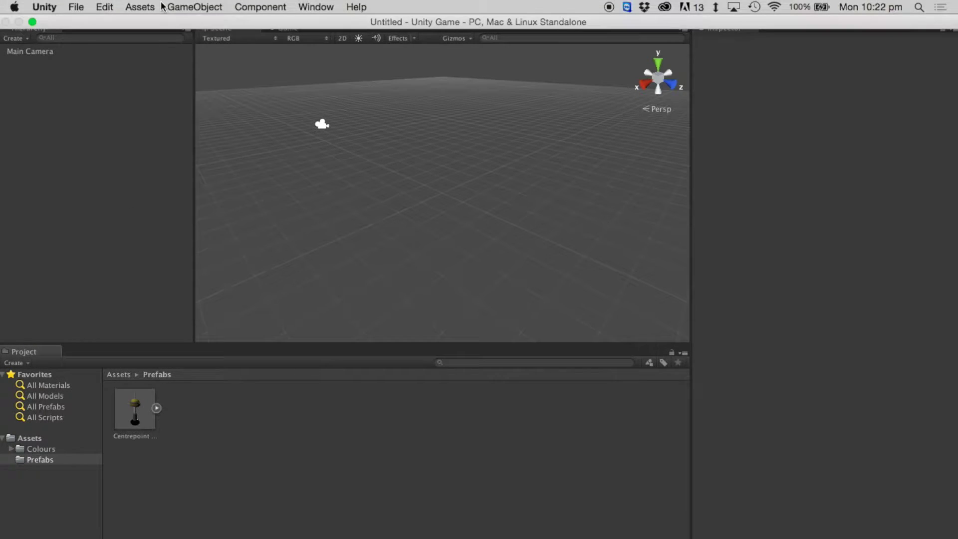
left_click(139, 8)
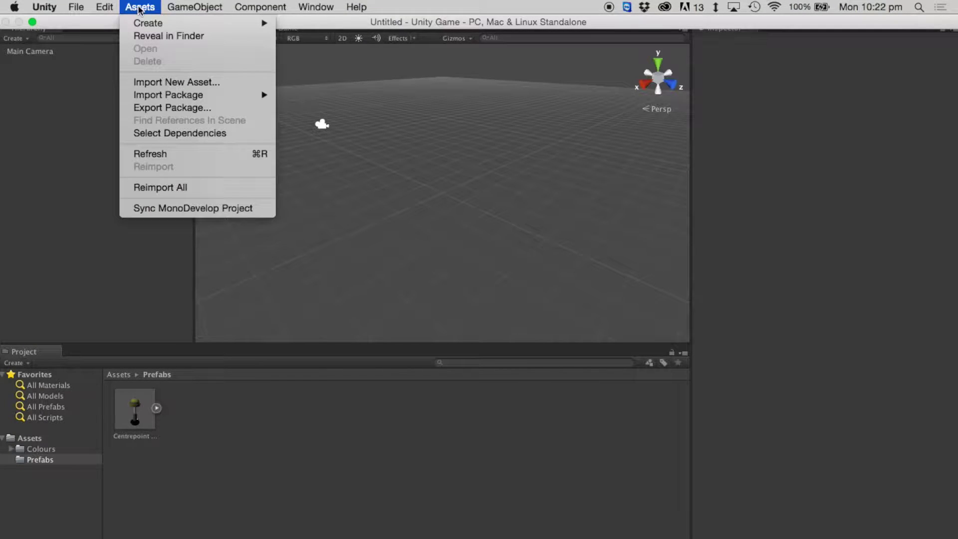
mouse_move(173, 6)
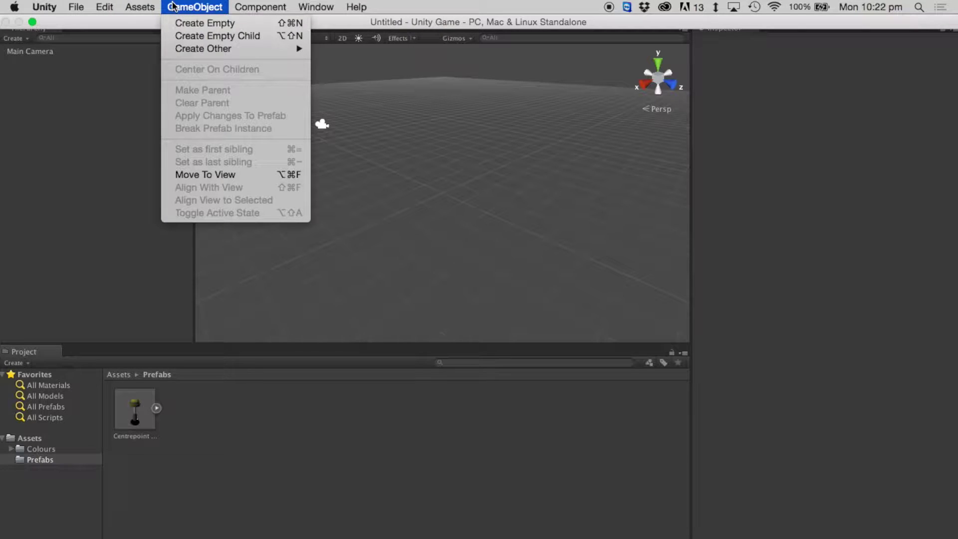
mouse_move(193, 52)
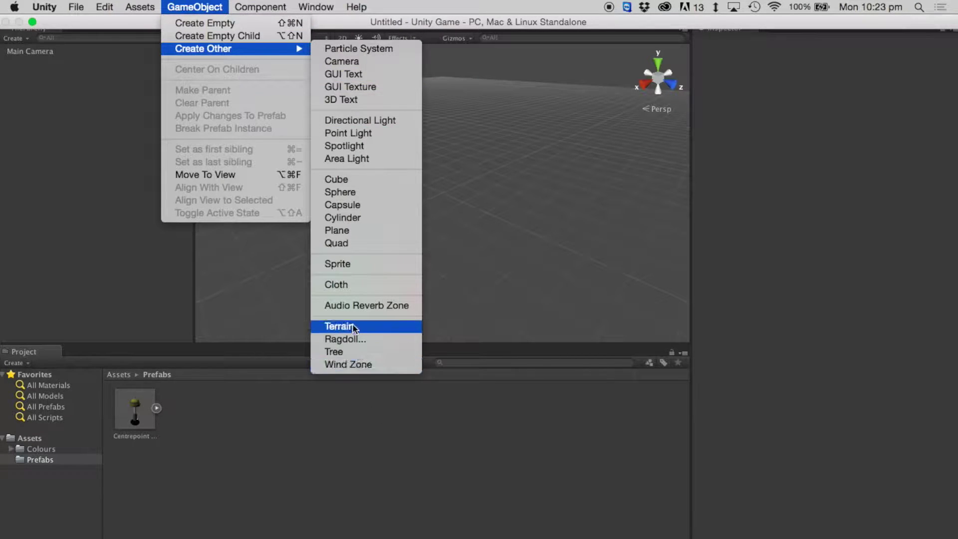
mouse_move(140, 6)
mouse_move(177, 25)
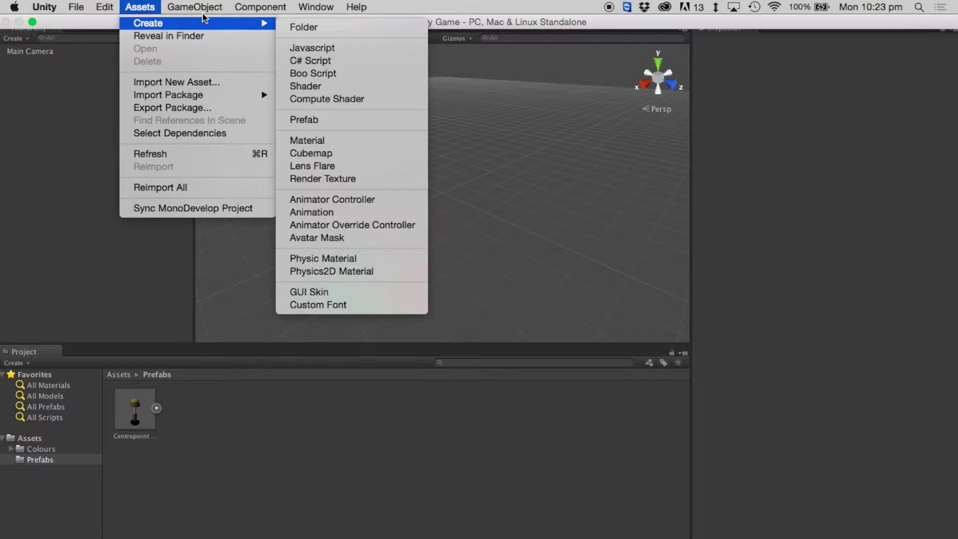
mouse_move(240, 48)
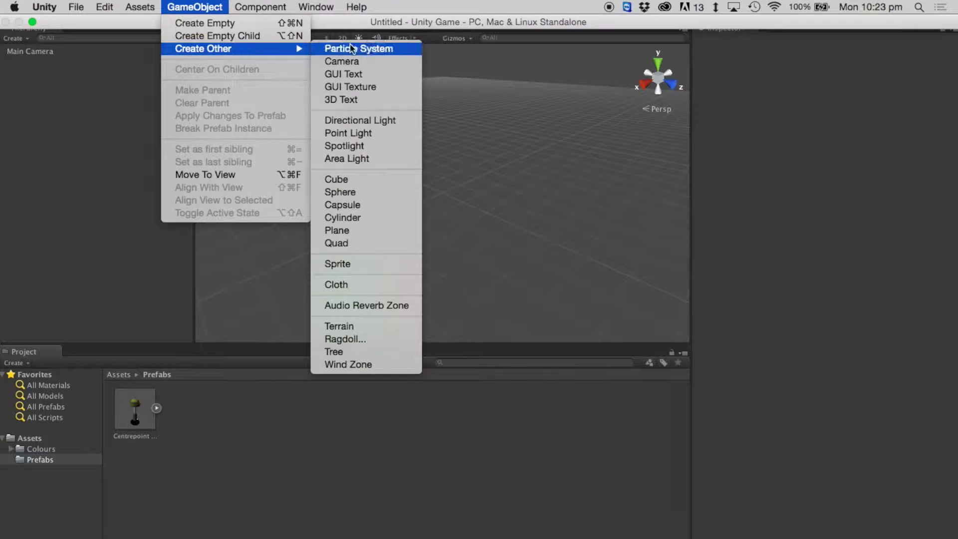
left_click(362, 326)
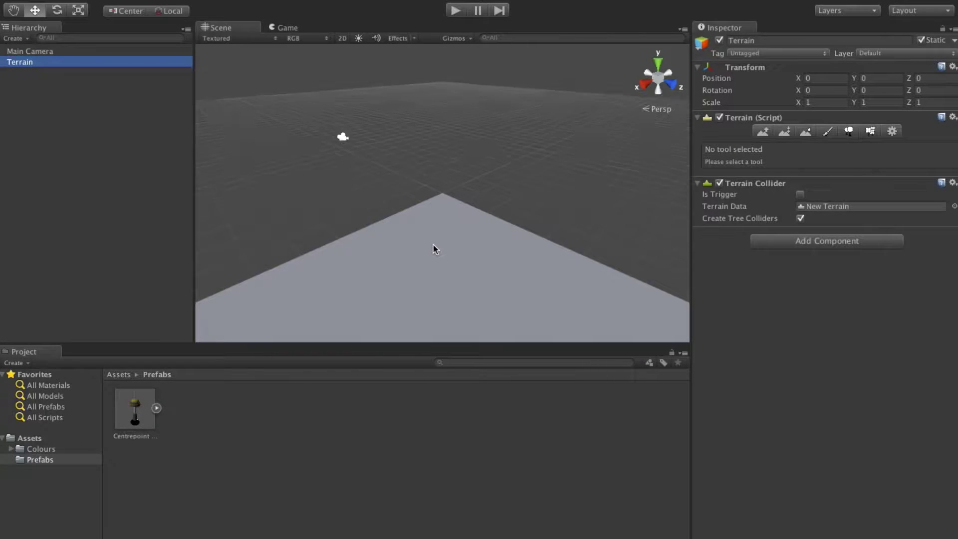
Examine the full extent of the new terrain in the scene and deselect it
middle_click_drag(435, 251, 460, 141)
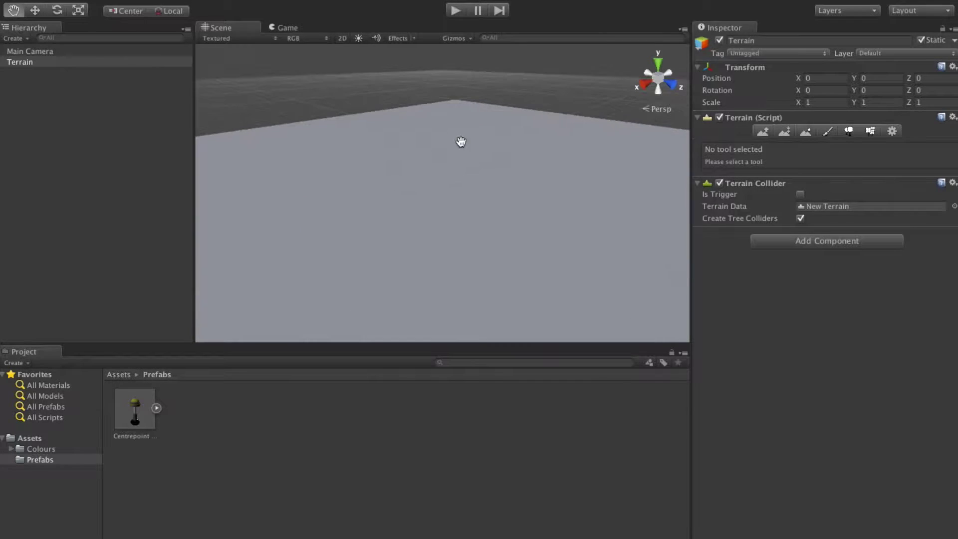
scroll(471, 181, "down", 5)
scroll(469, 183, "down", 1)
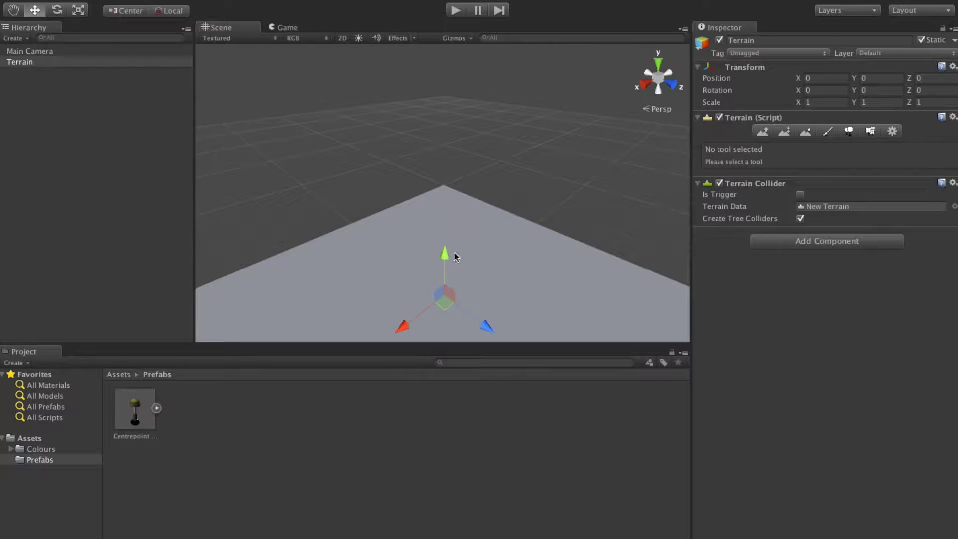
middle_click_drag(452, 256, 457, 165)
scroll(453, 175, "down", 5)
scroll(453, 169, "down", 2)
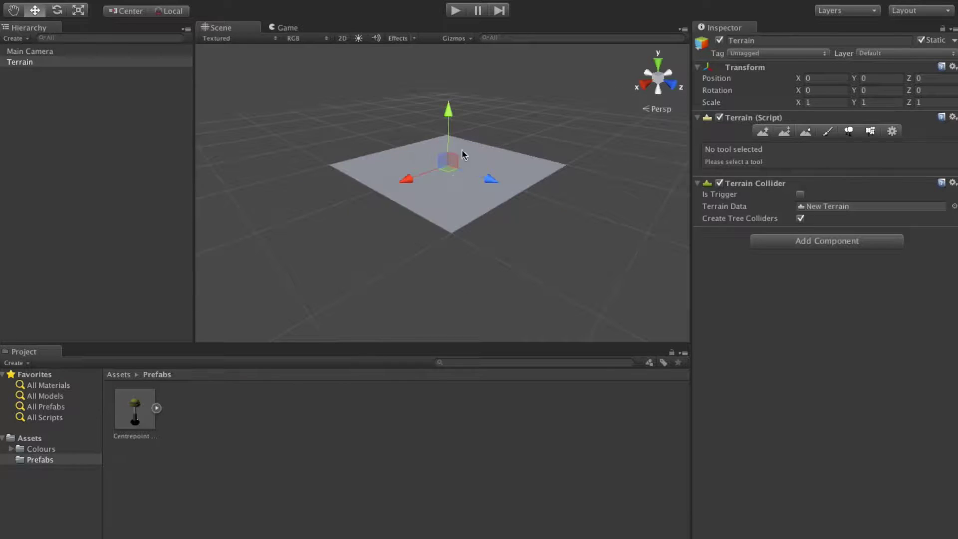
scroll(459, 160, "up", 6)
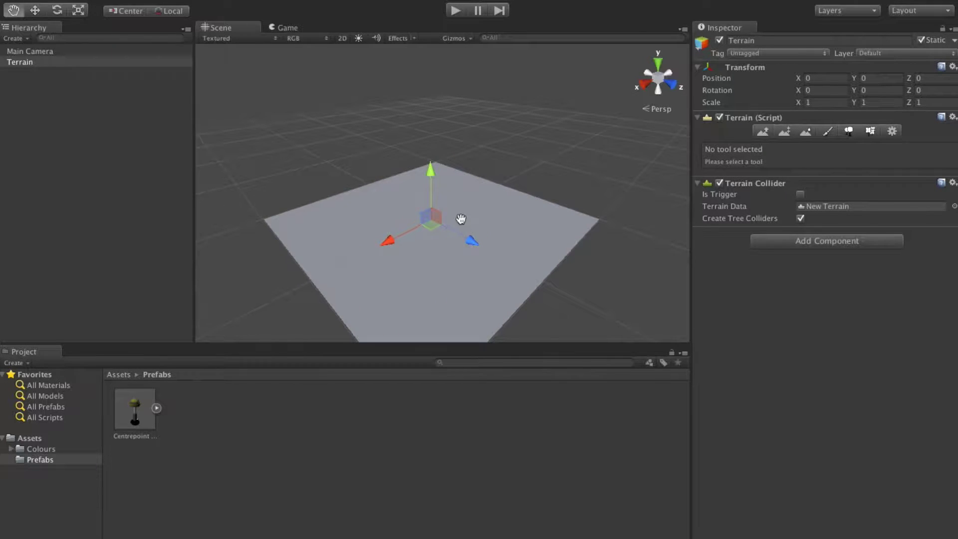
scroll(456, 200, "down", 3)
left_click(45, 78)
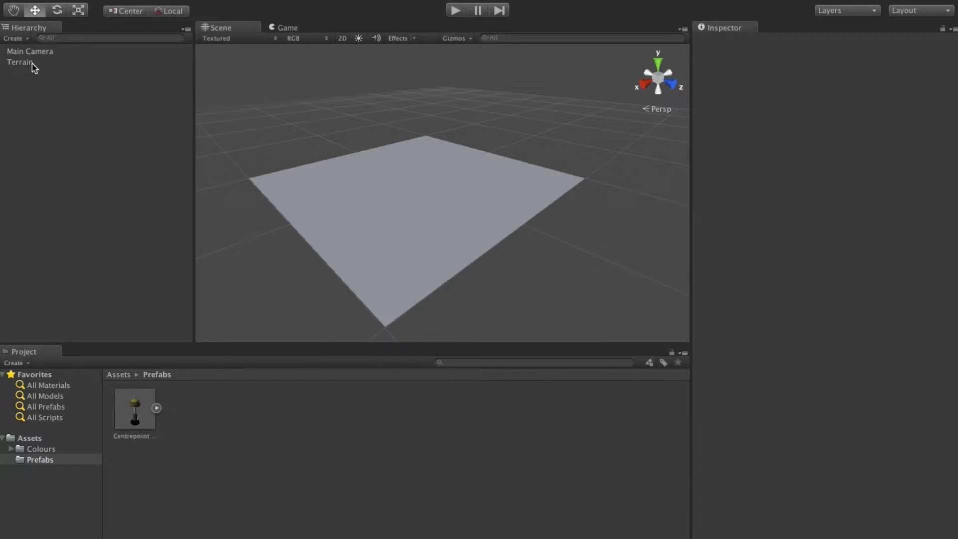
Select the Terrain and look through its raise, paint height, smooth, texture, tree and detail tools
left_click(31, 64)
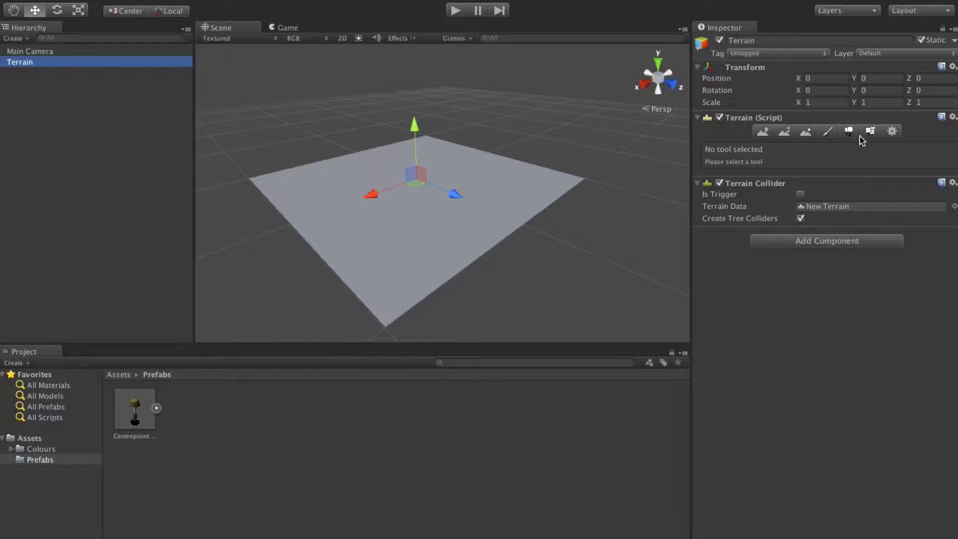
left_click(764, 132)
left_click(785, 132)
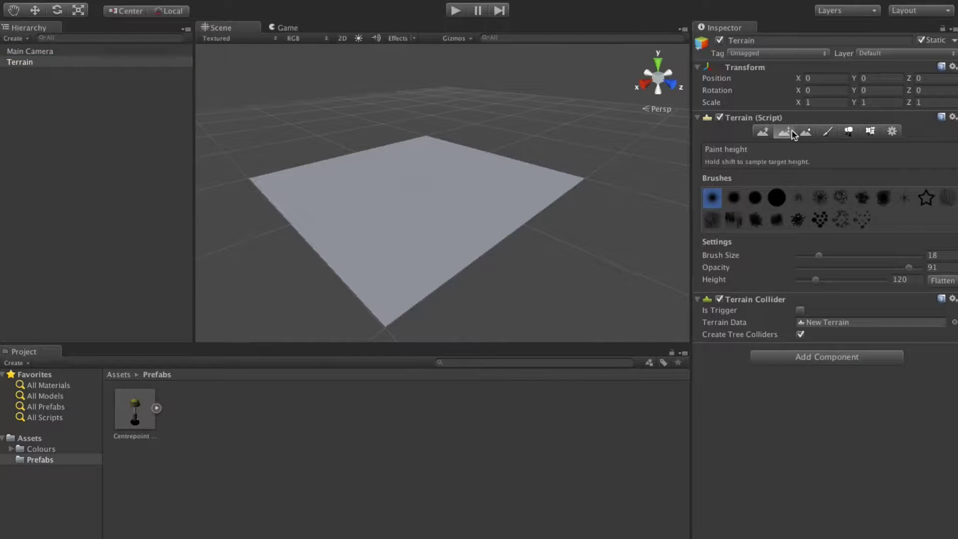
left_click(806, 132)
left_click(828, 132)
left_click(848, 132)
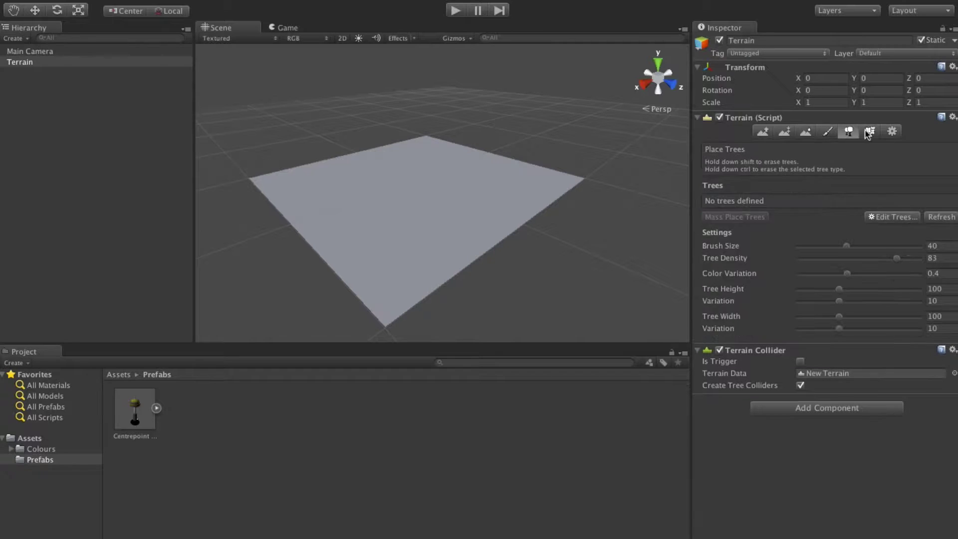
left_click(871, 132)
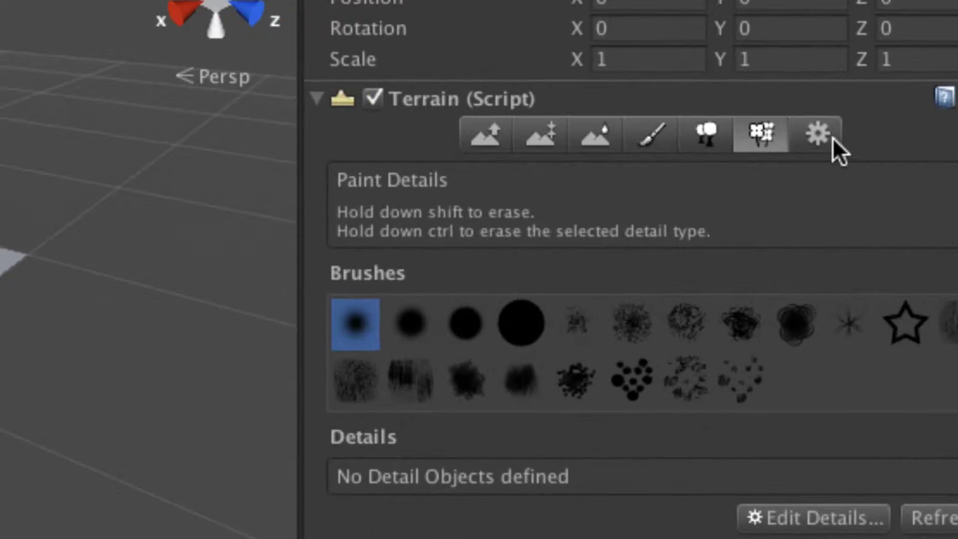
In the terrain settings, set both Terrain Width and Terrain Length to 500
left_click(879, 132)
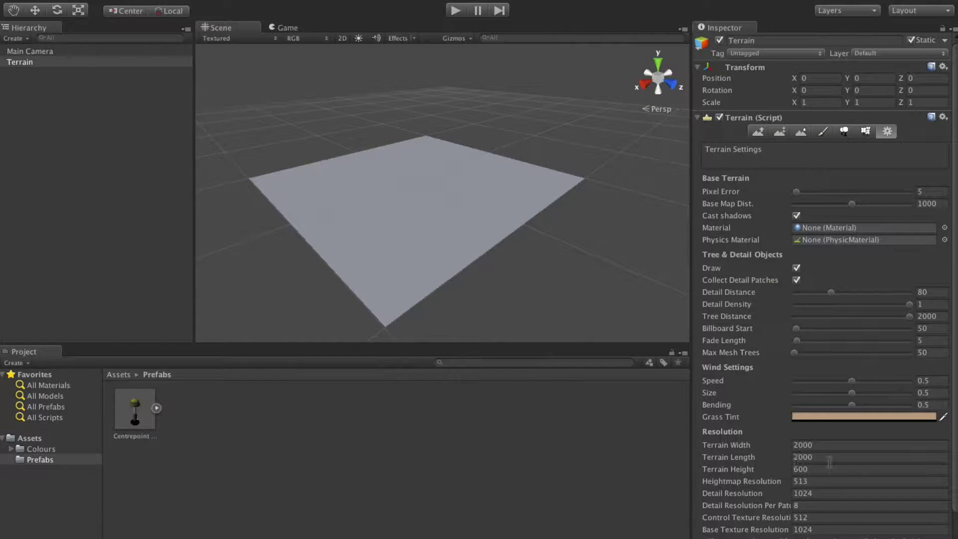
left_click(761, 444)
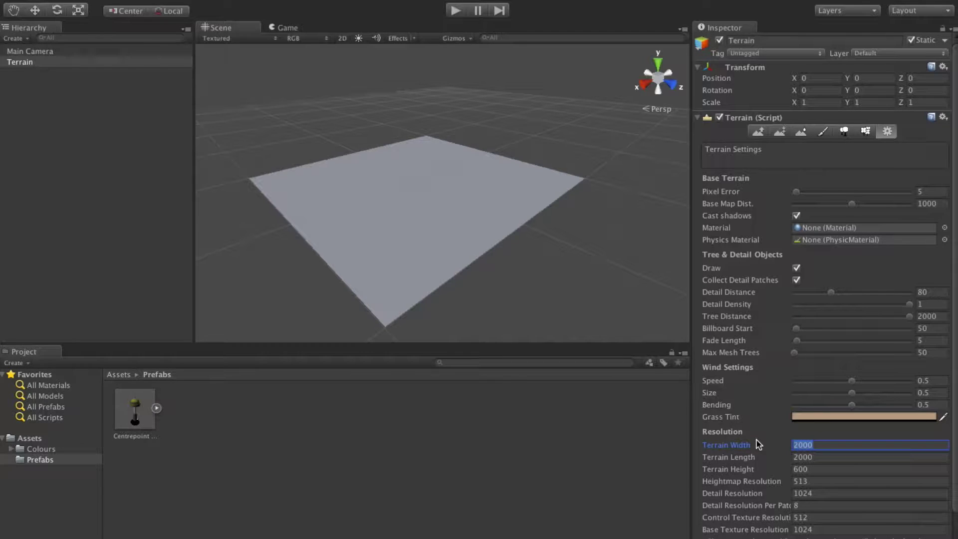
type("500")
key("Tab")
type("5")
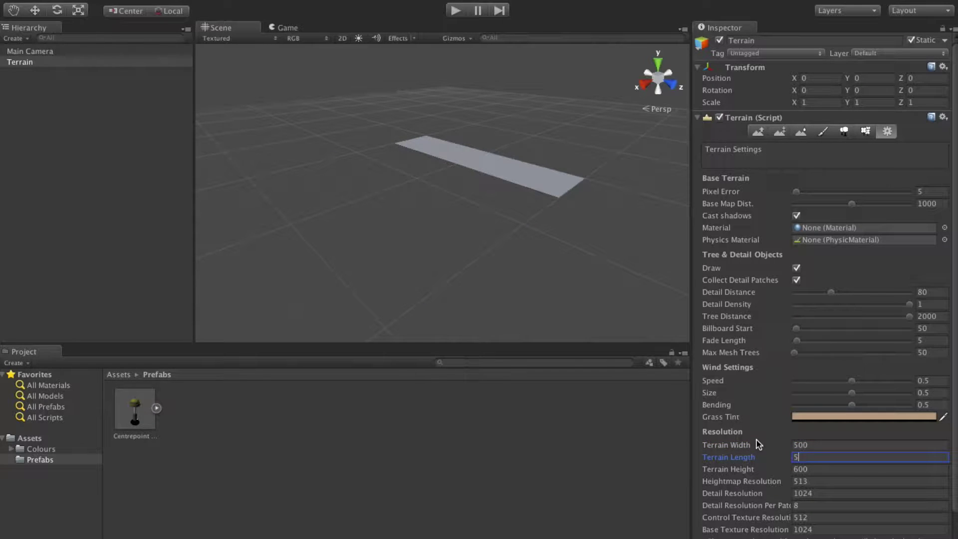
type("00")
key("Return")
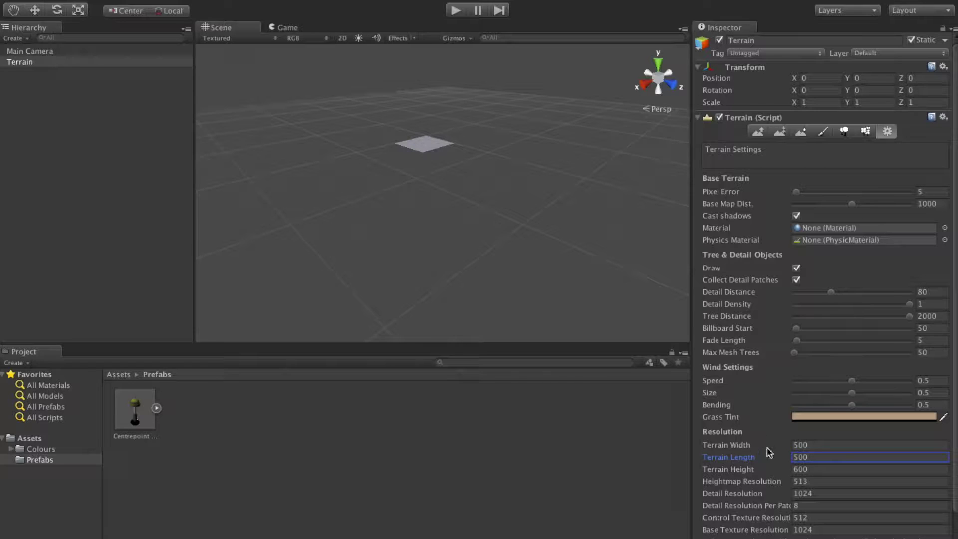
Inspect the resized terrain up close and from a different angle
middle_click_drag(426, 142, 432, 212)
scroll(452, 194, "up", 5)
scroll(492, 315, "up", 3)
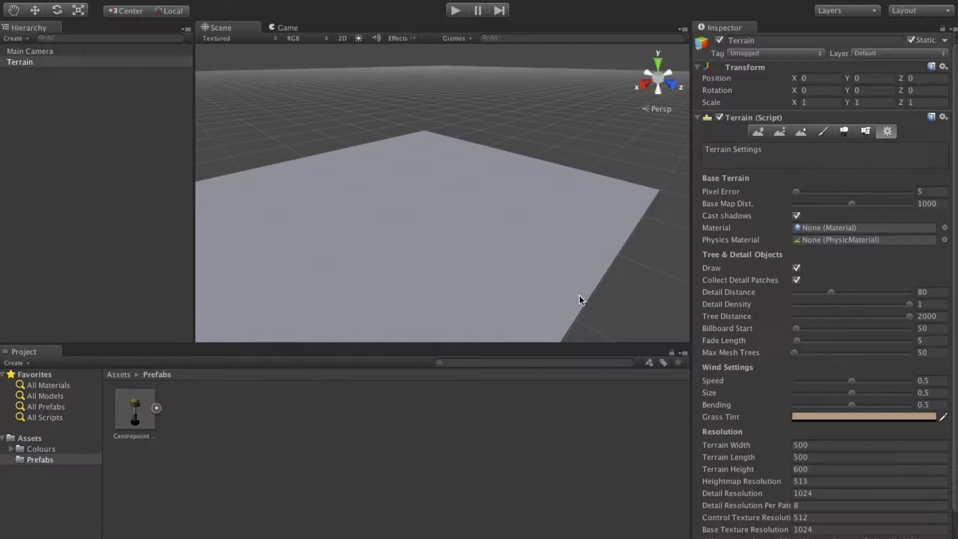
middle_click_drag(402, 214, 457, 201)
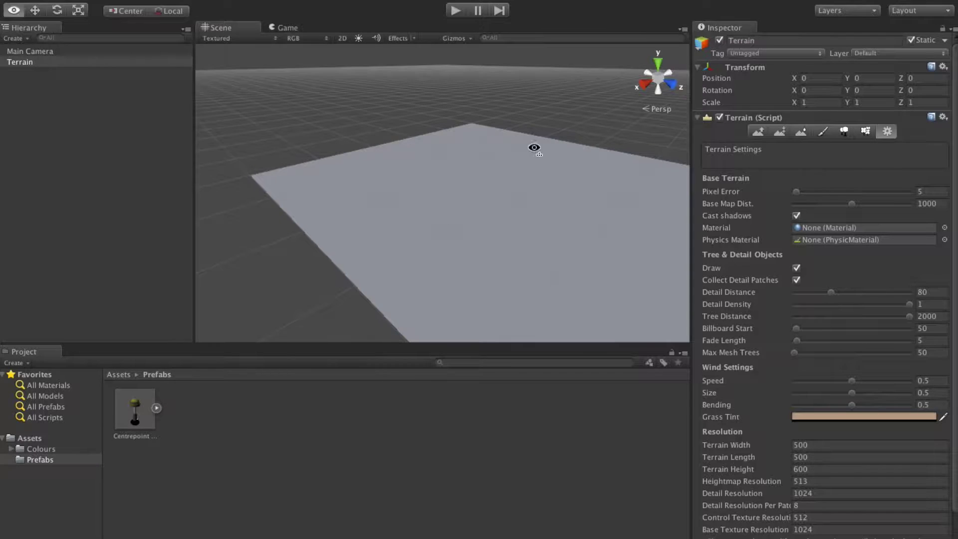
left_click_drag(535, 148, 489, 186, "alt")
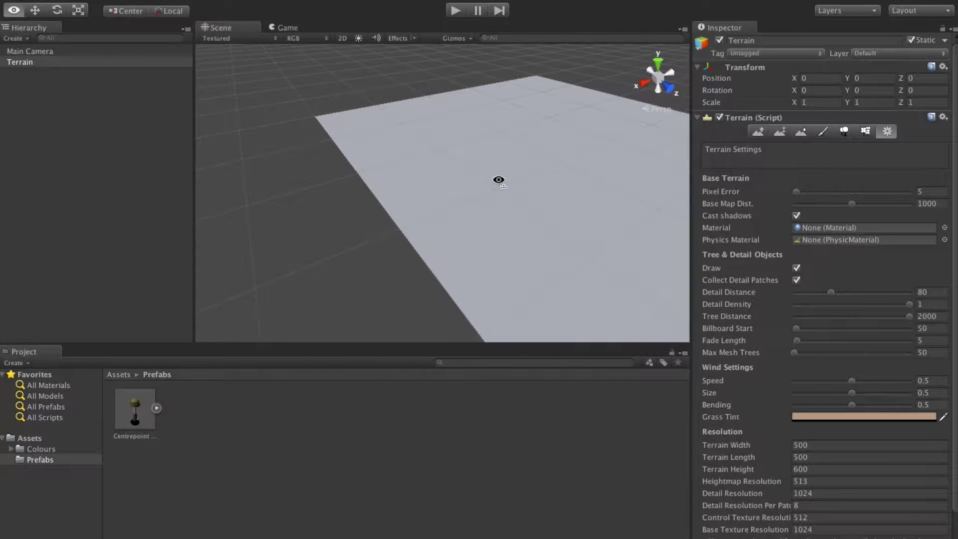
Examine the terrain from several angles and distances, and activate the Raise / Lower Terrain tool
mouse_move(577, 163)
left_mouse_down("alt")
mouse_move(539, 167)
mouse_move(569, 173)
left_mouse_up("alt")
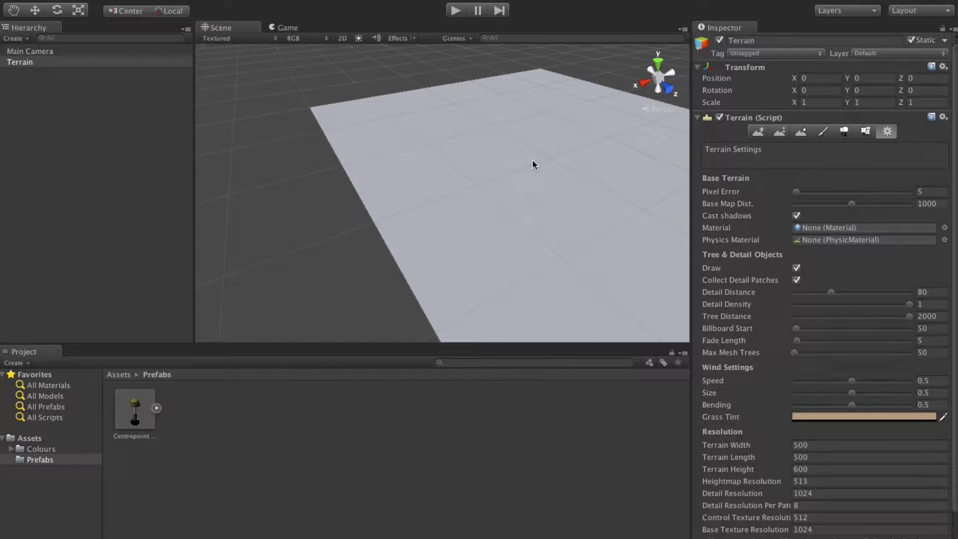
key("alt")
left_click_drag(534, 159, 583, 156, "alt")
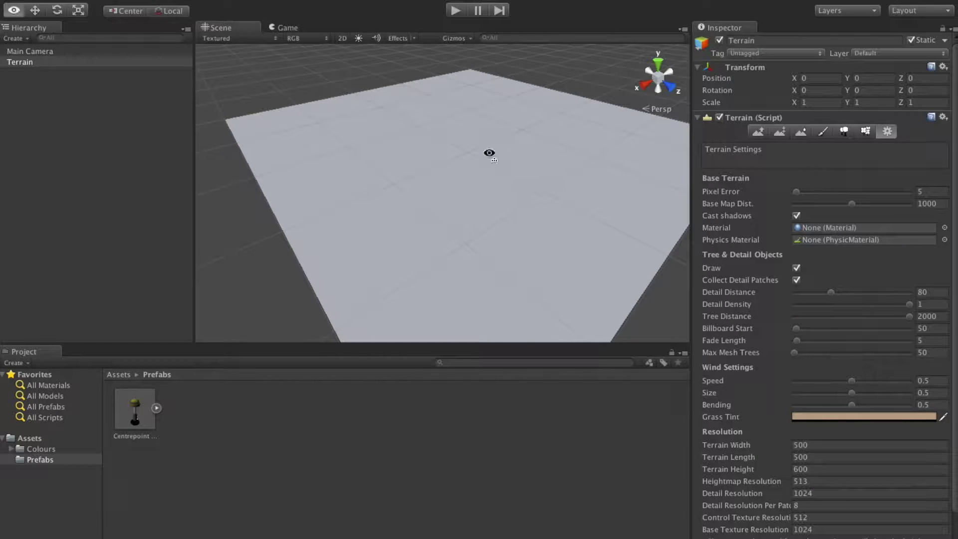
left_click_drag(489, 152, 487, 153, "alt")
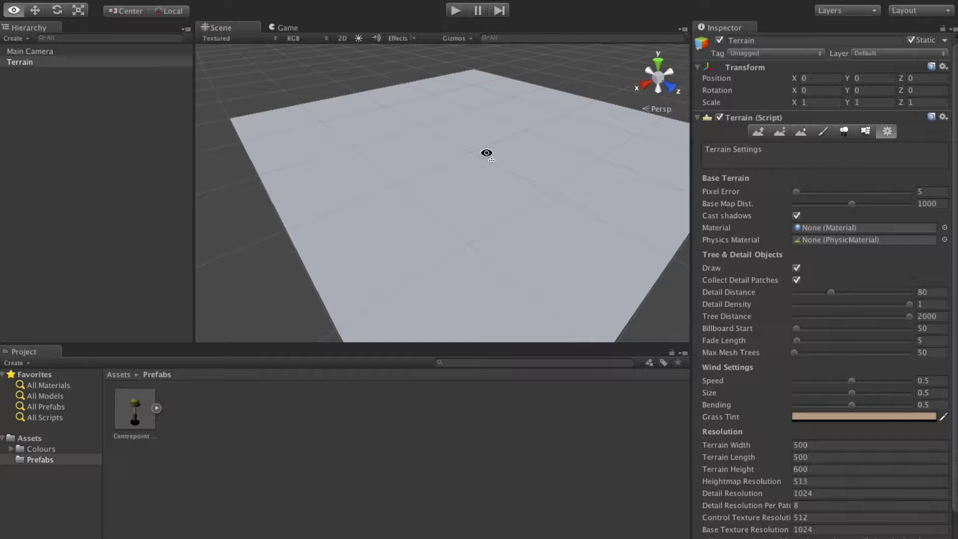
mouse_move(487, 153)
left_mouse_down("alt")
mouse_move(310, 156)
mouse_move(321, 148)
mouse_move(301, 94)
mouse_move(312, 87)
left_mouse_up("alt")
key("shift+w")
key("w")
mouse_move(392, 134)
left_mouse_down("alt")
mouse_move(400, 158)
mouse_move(385, 182)
mouse_move(360, 186)
mouse_move(417, 193)
mouse_move(409, 190)
left_mouse_up("alt")
key("shift+w")
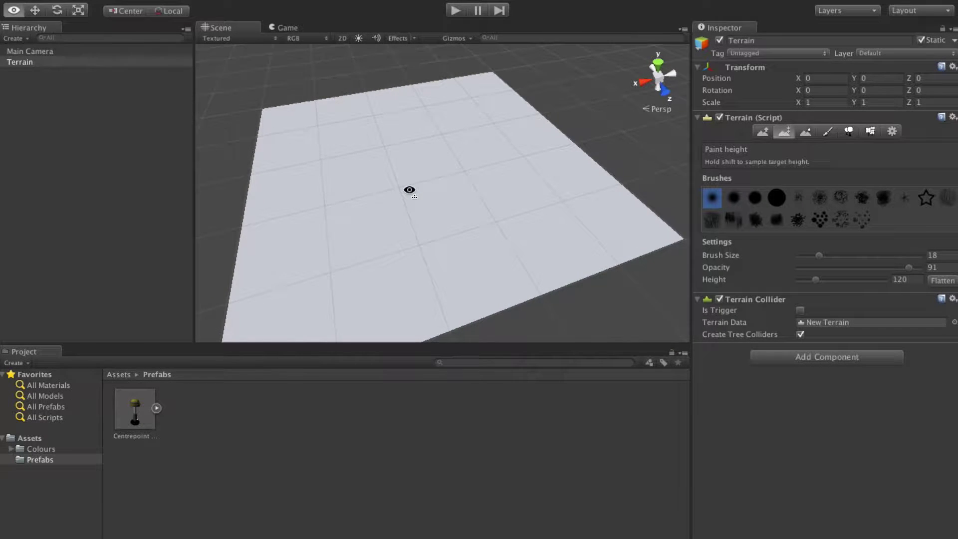
scroll(432, 267, "up", 5)
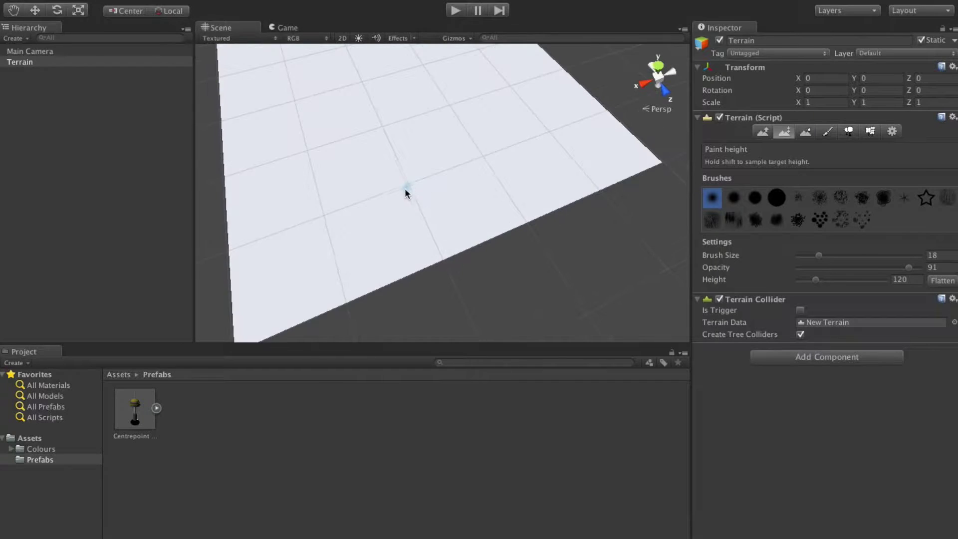
left_click_drag(406, 192, 370, 118, "alt")
left_click_drag(390, 163, 396, 139, "alt")
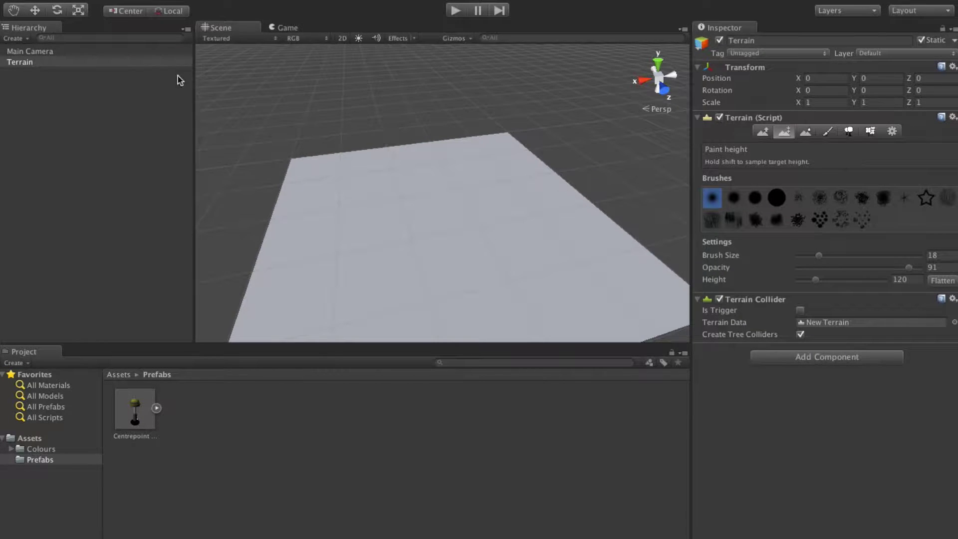
mouse_move(393, 268)
left_mouse_down("alt")
mouse_move(402, 250)
mouse_move(391, 319)
mouse_move(397, 286)
left_mouse_up("alt")
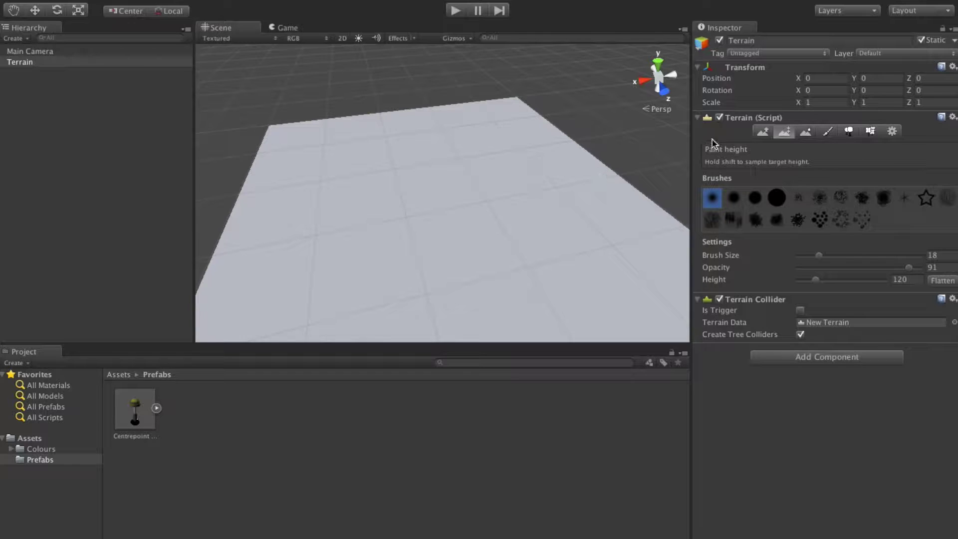
left_click(769, 130)
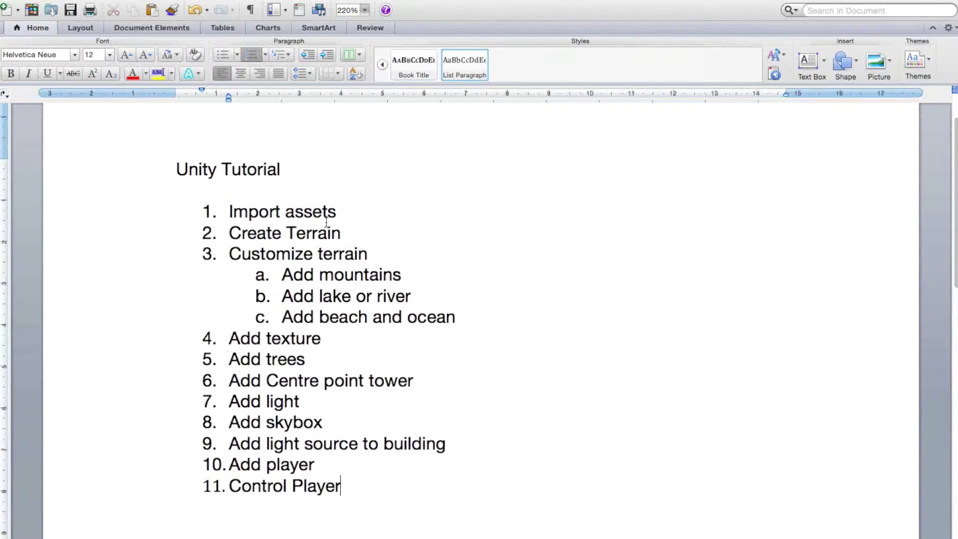
Switch to the Unity Tutorial outline in Word and review the Create Terrain and Import assets items
left_click(328, 233)
left_click_drag(226, 233, 359, 221)
left_click(357, 225)
left_click_drag(230, 212, 342, 205)
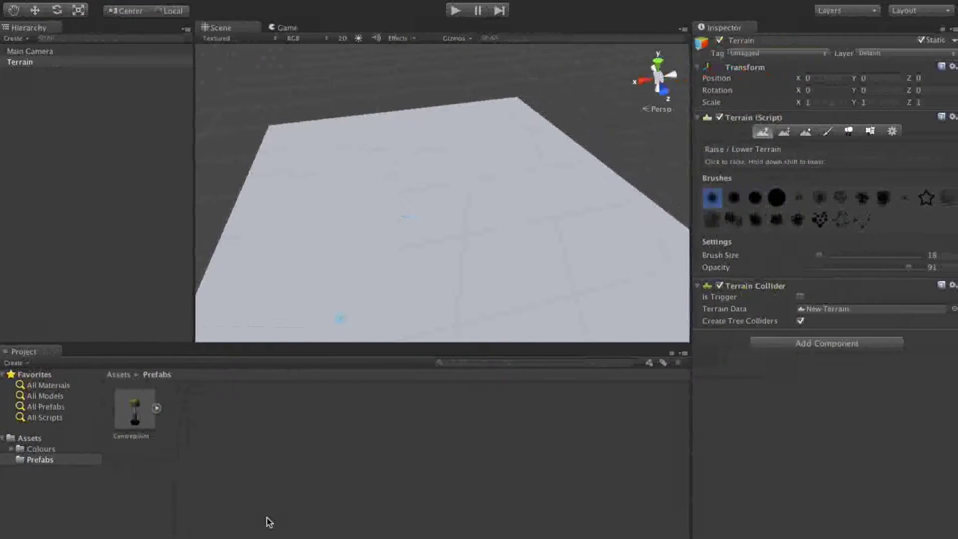
Switch back to Unity and import the Terrain Assets package with all of its items included
left_click(387, 487)
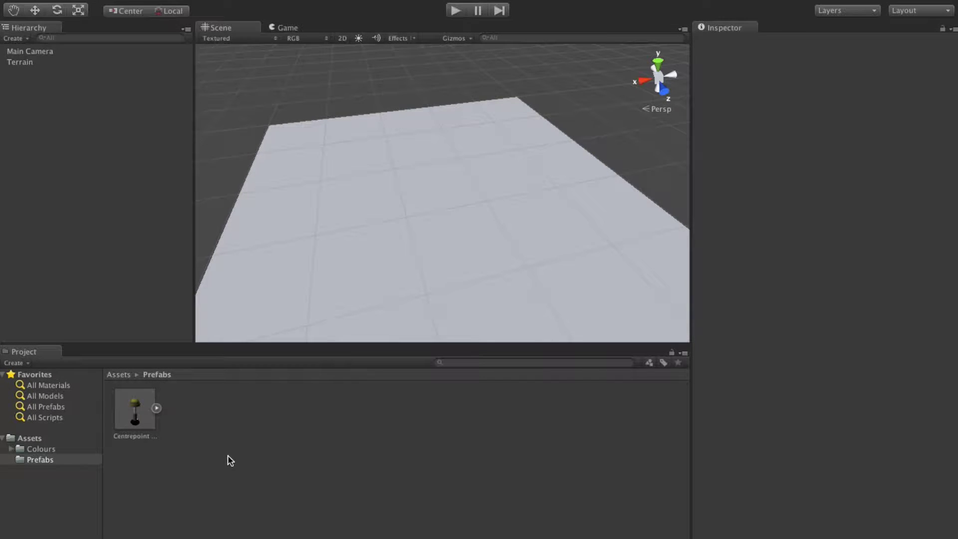
right_click(239, 472)
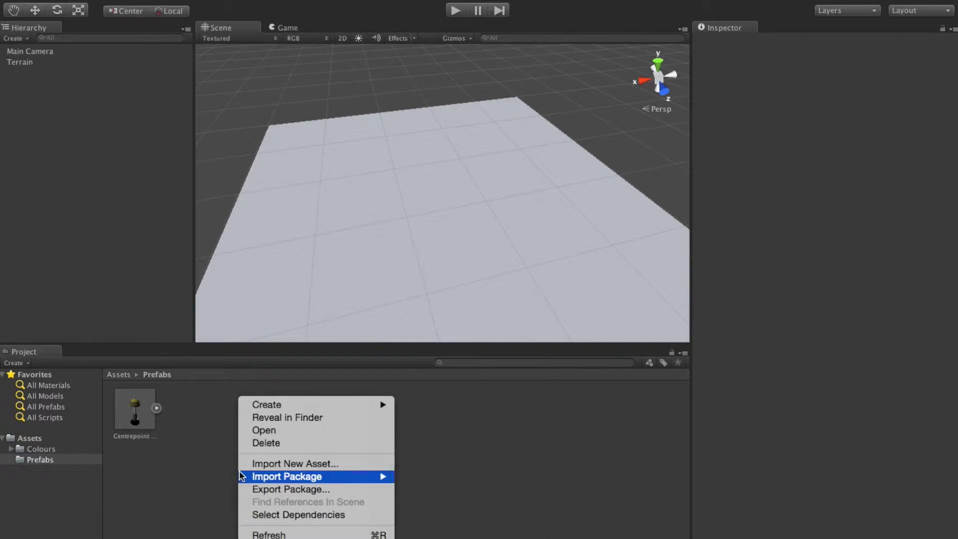
mouse_move(241, 476)
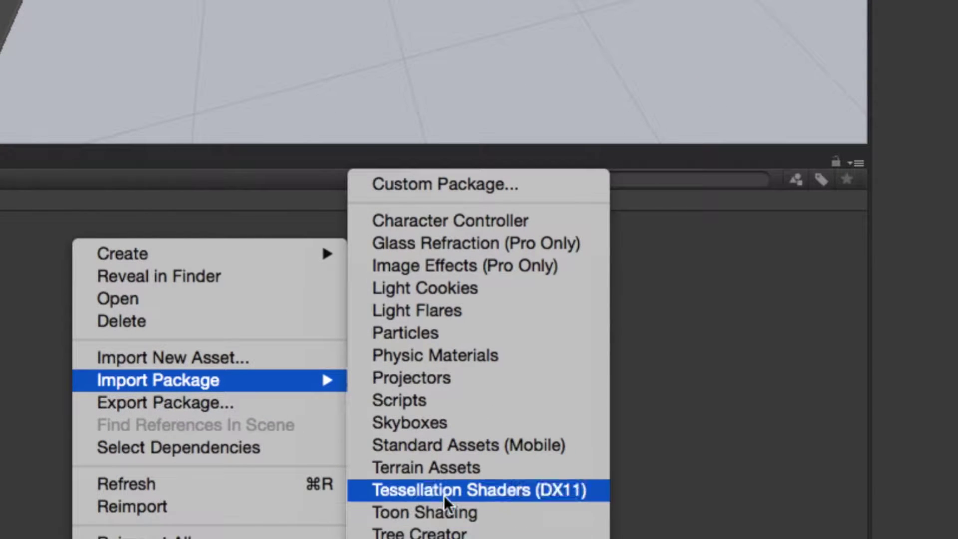
left_click(450, 466)
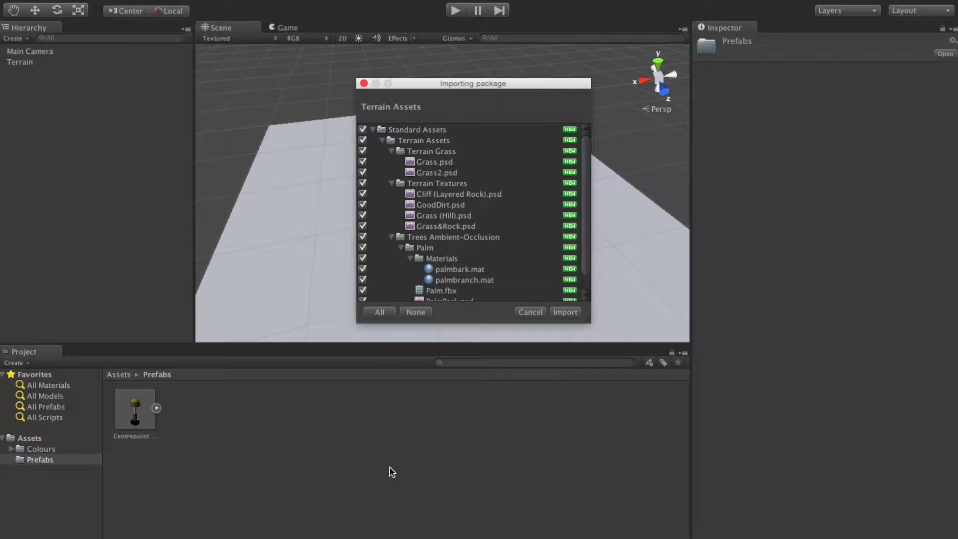
scroll(588, 175, "down", 2)
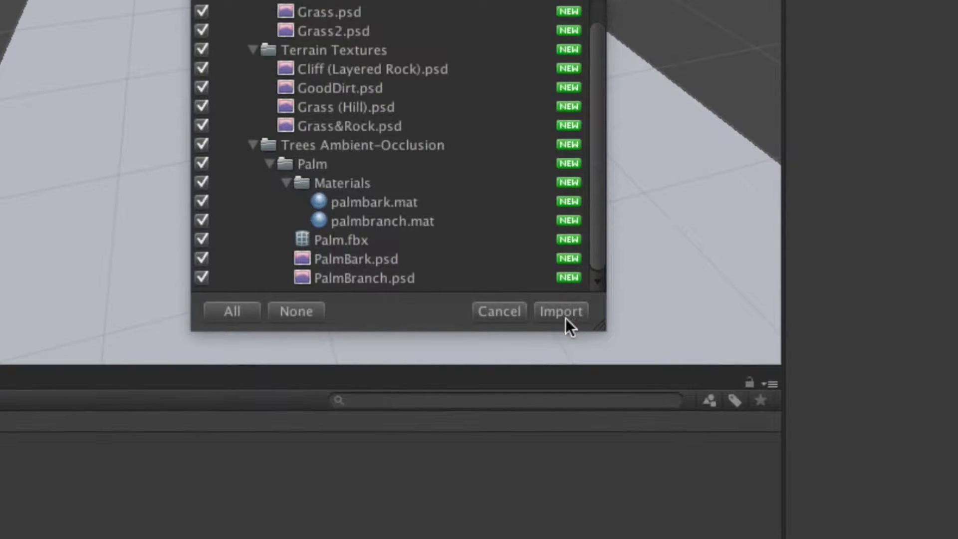
left_click(569, 312)
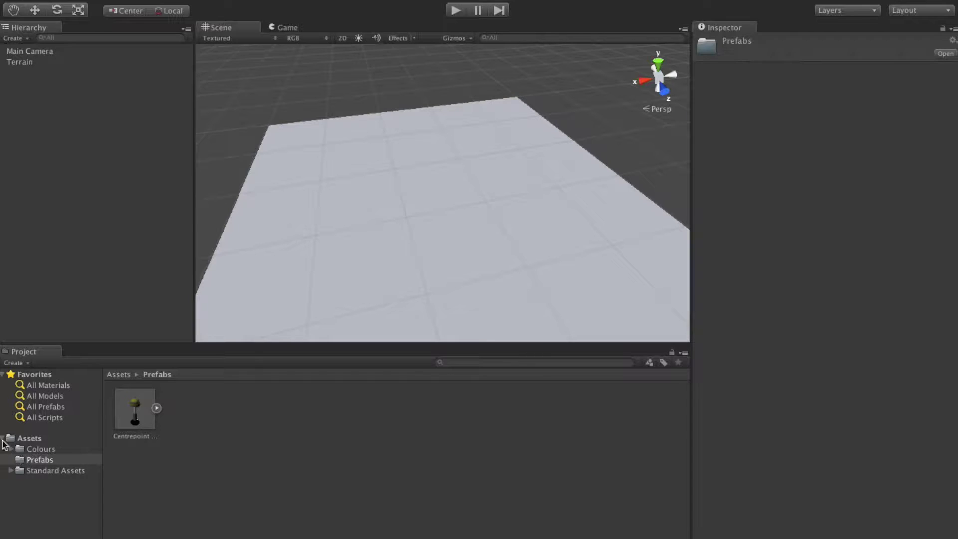
Check the Terrain Assets folder inside Standard Assets and return to the main Assets folder
left_click(48, 470)
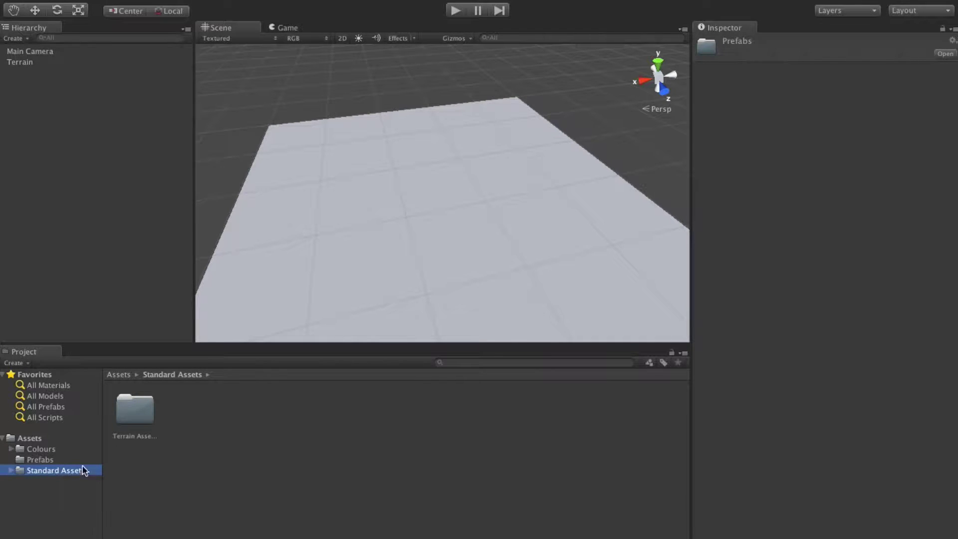
left_click(134, 411)
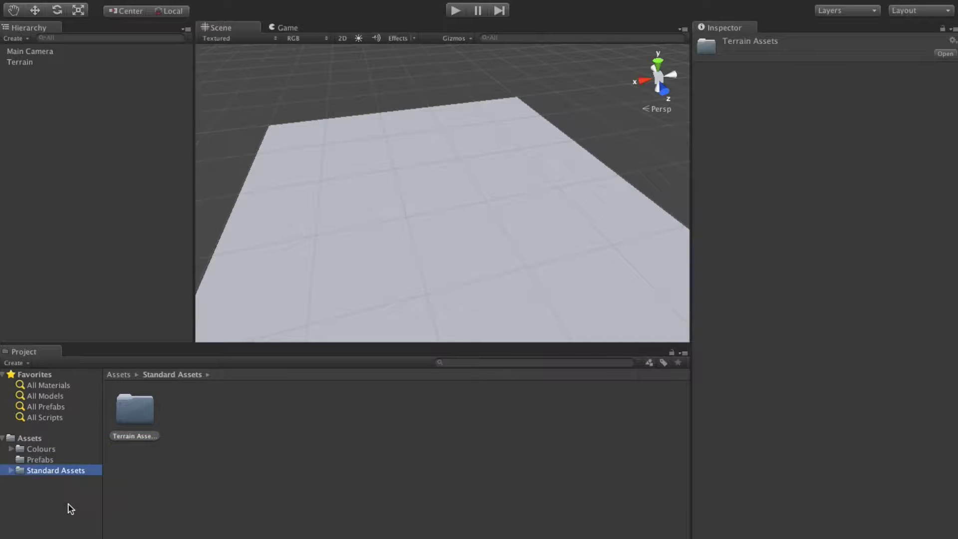
left_click(40, 438)
Import the complete Tree Creator package into the project's Assets folder
right_click(228, 485)
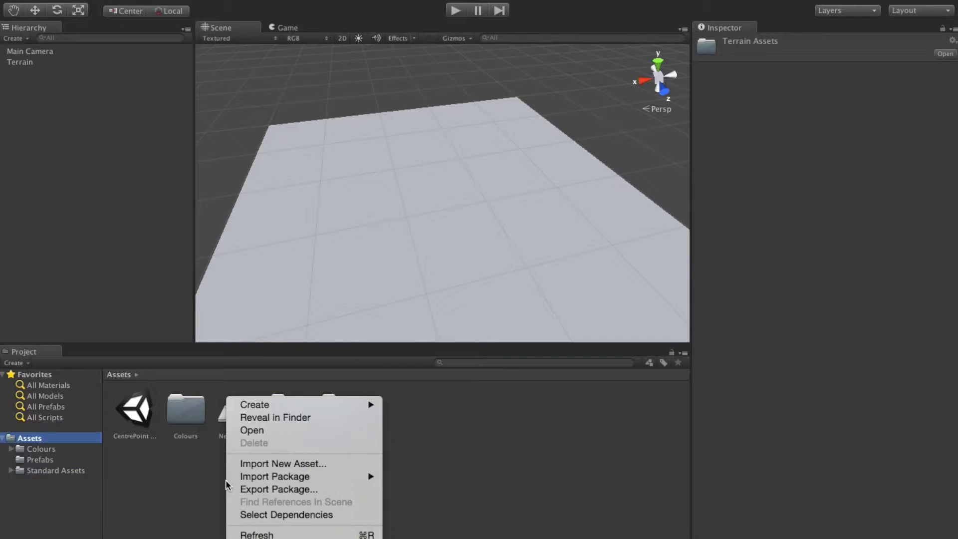
mouse_move(287, 478)
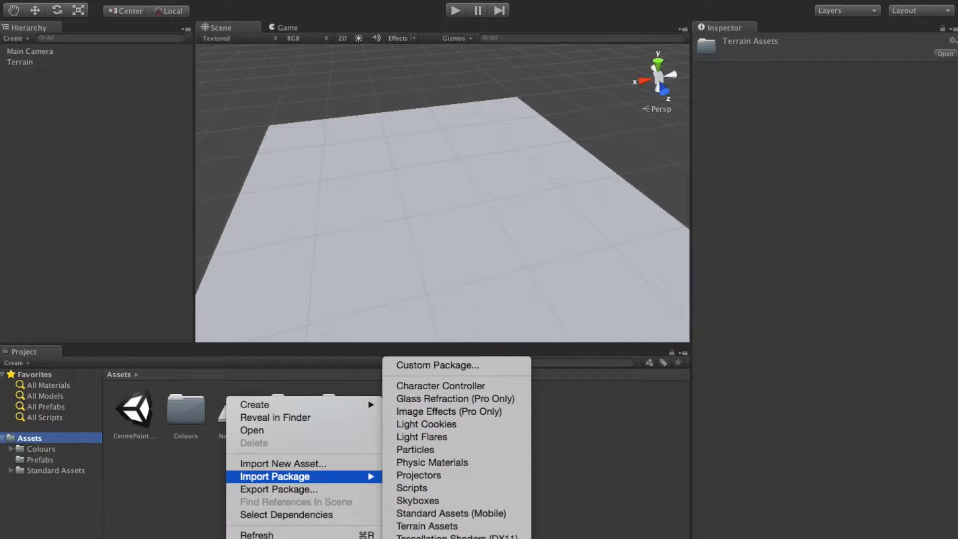
left_click(453, 538)
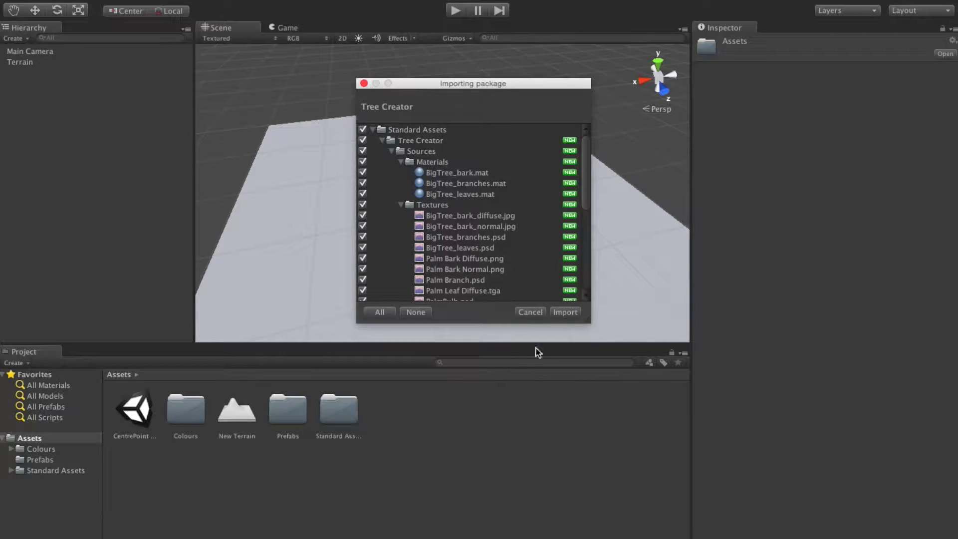
left_click(569, 315)
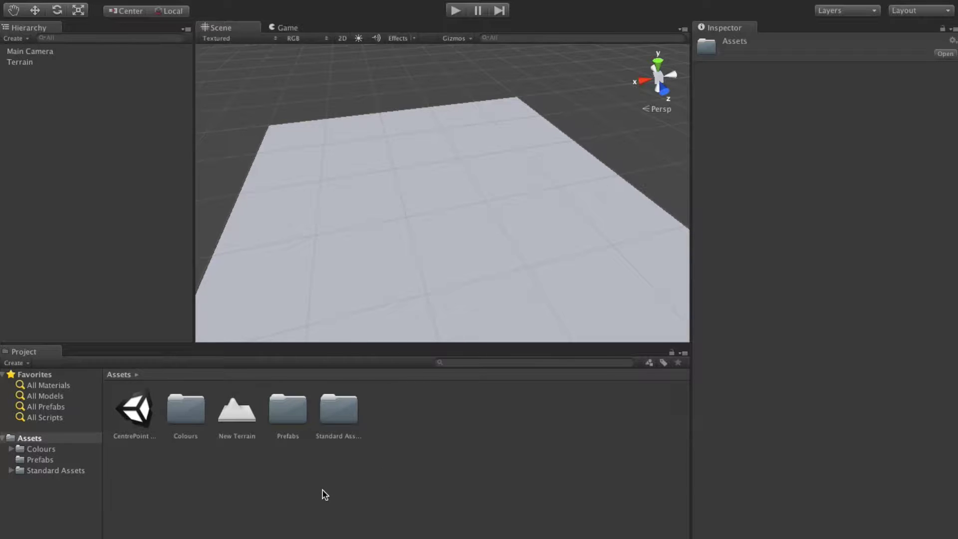
Import the complete Water (Basic) package into the project's Assets folder
right_click(274, 488)
mouse_move(344, 478)
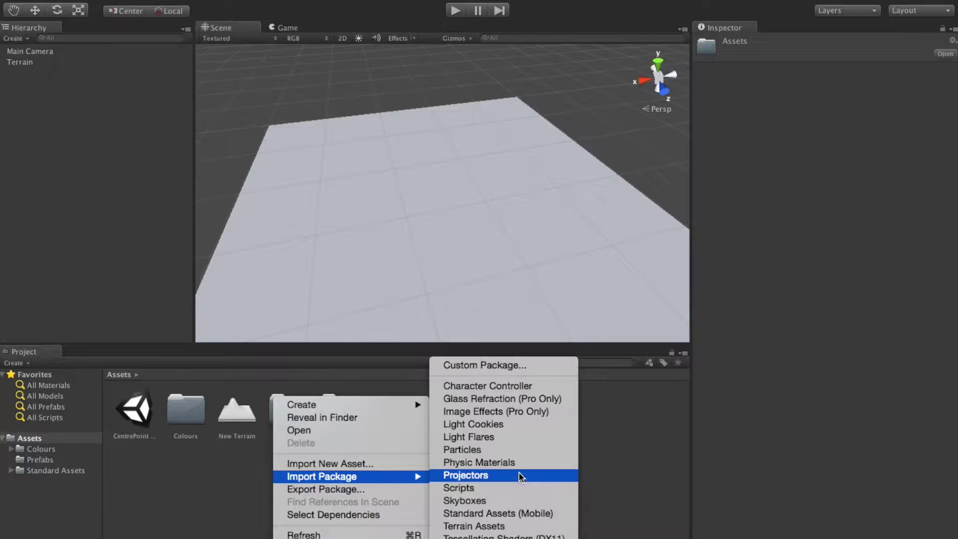
left_click(522, 488)
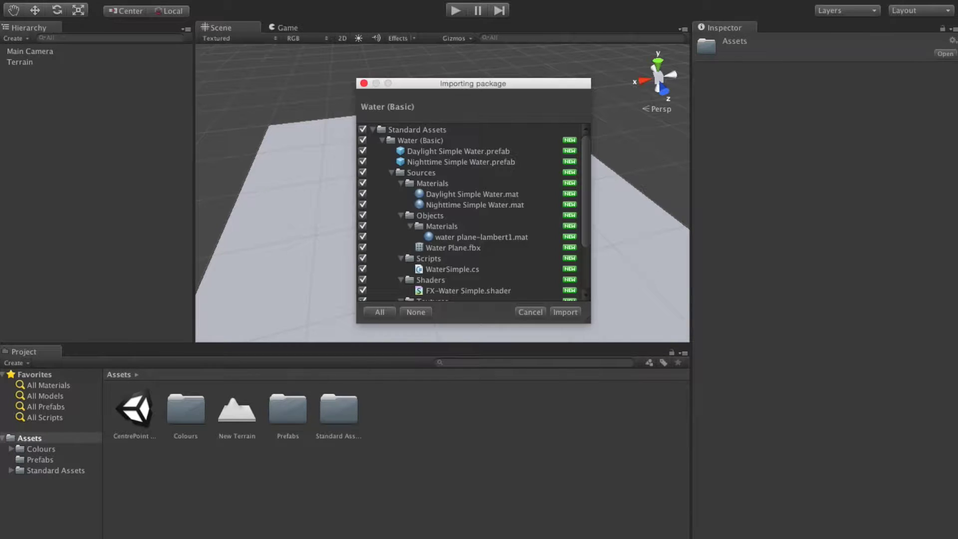
left_click(566, 312)
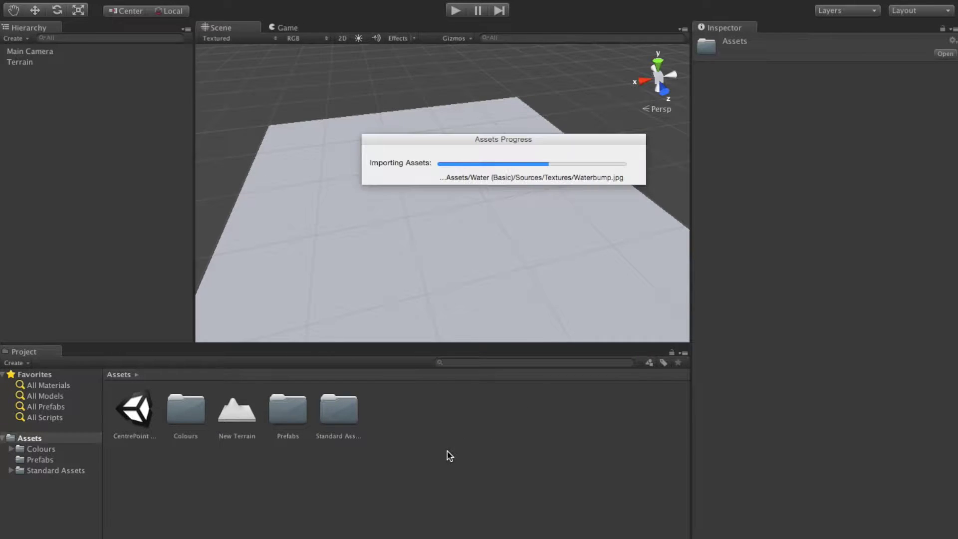
Import the complete Skyboxes package into the project's Assets folder
right_click(422, 491)
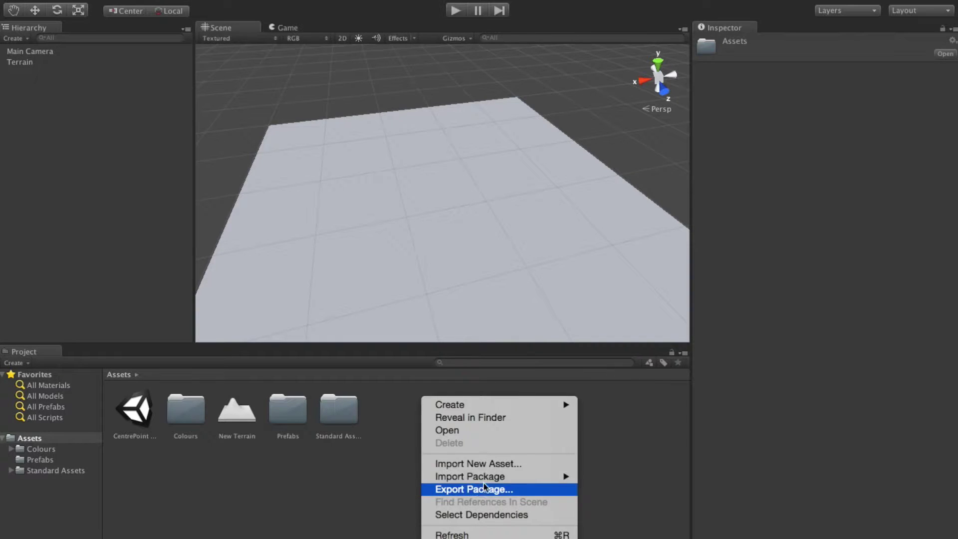
mouse_move(486, 478)
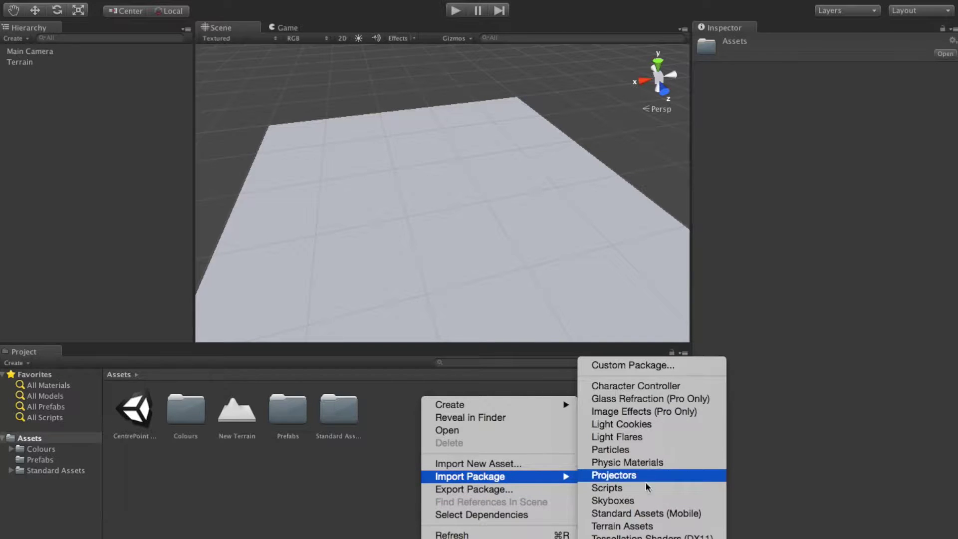
left_click(642, 500)
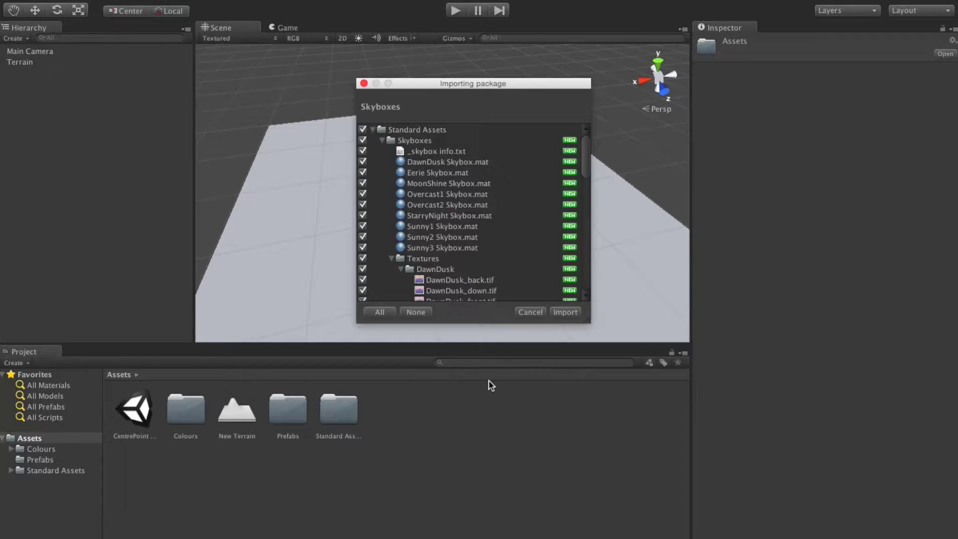
left_click(564, 312)
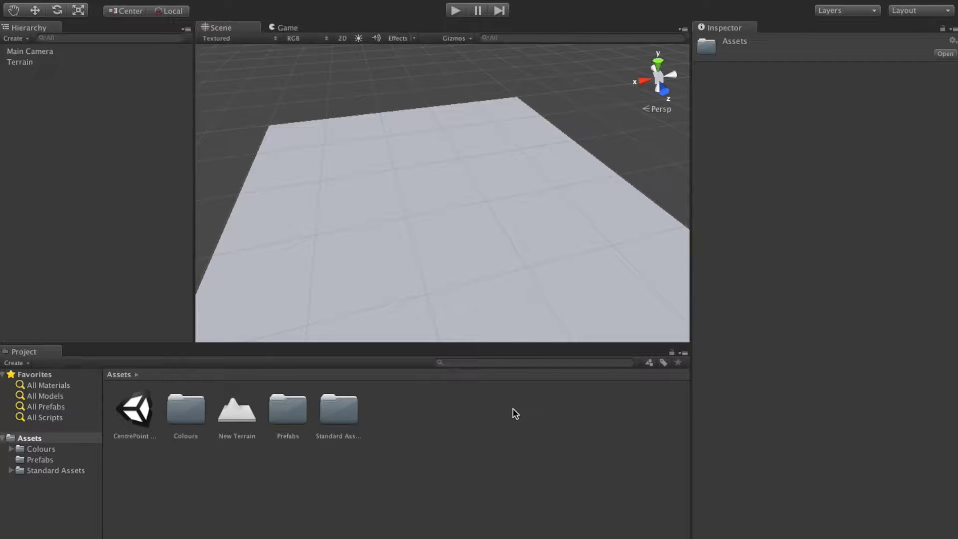
Import the complete Character Controller package into the project's Assets folder
right_click(383, 482)
mouse_move(443, 479)
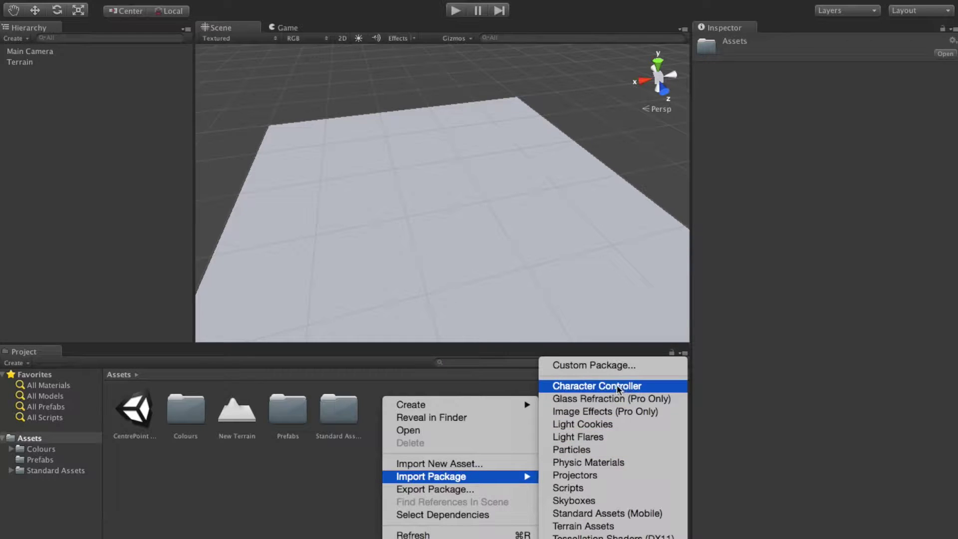
left_click(645, 387)
left_click(573, 313)
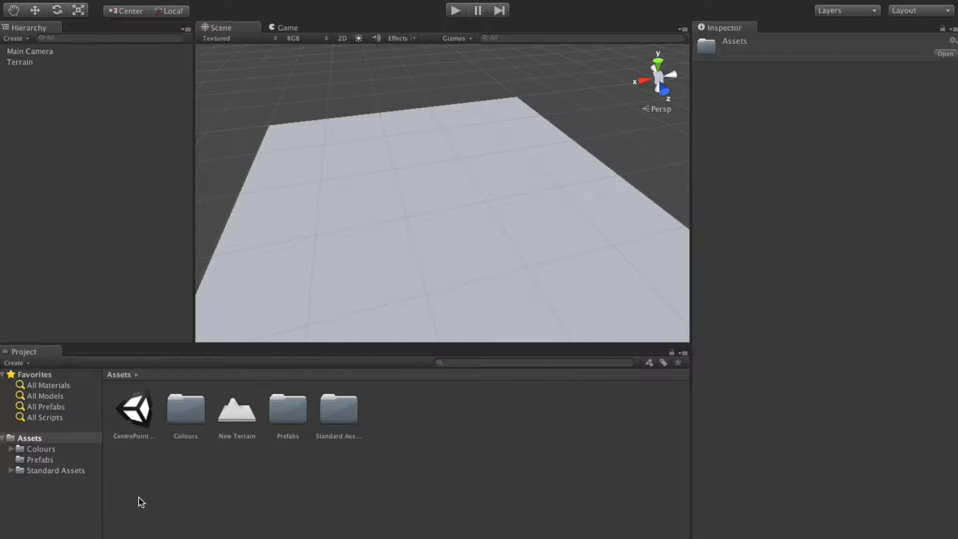
Review the imported character controller, skybox, terrain, tree and water folders inside Standard Assets
left_click(40, 471)
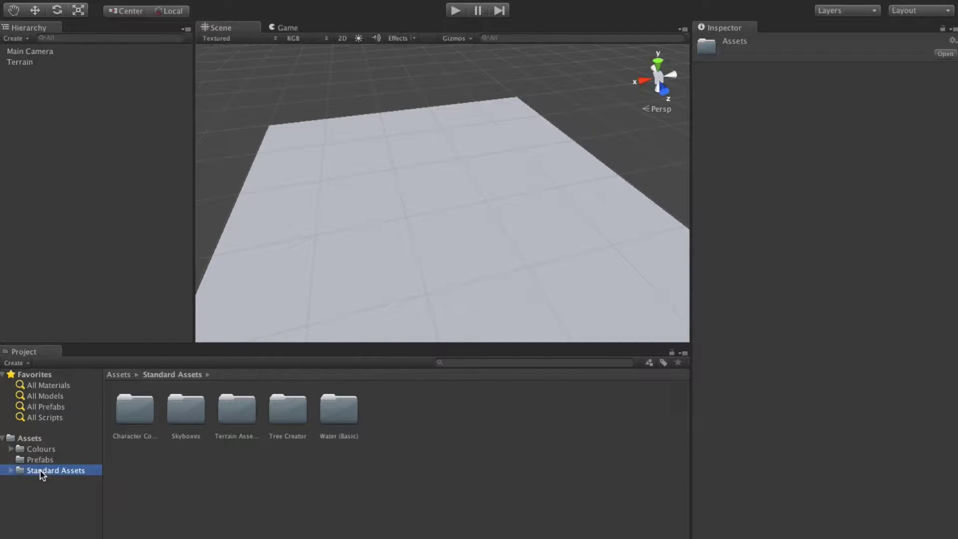
left_click(132, 418)
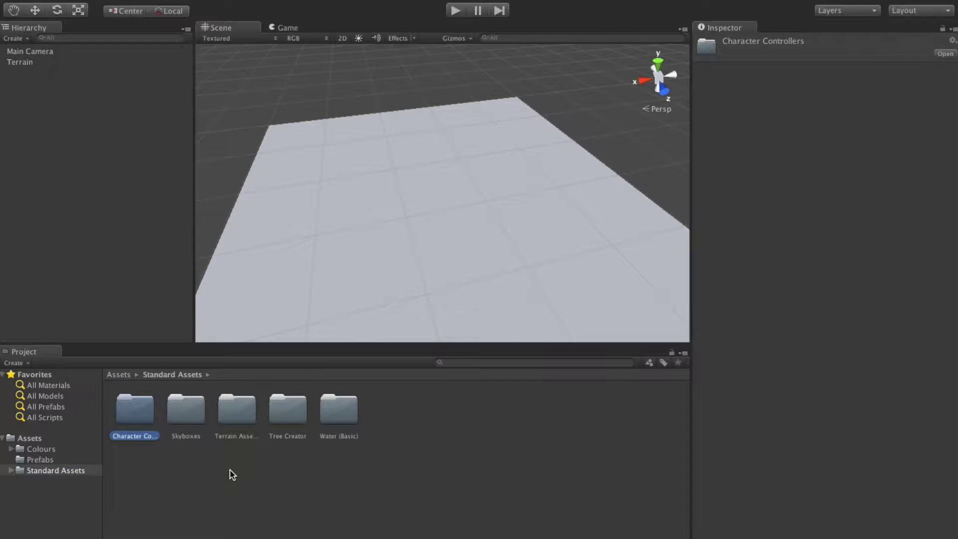
left_click(199, 413)
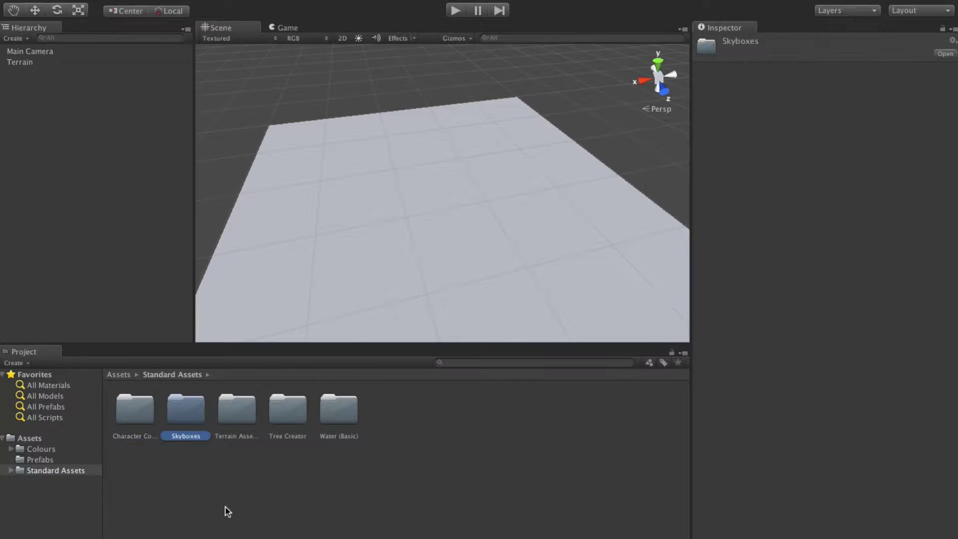
left_click(247, 422)
left_click(297, 409)
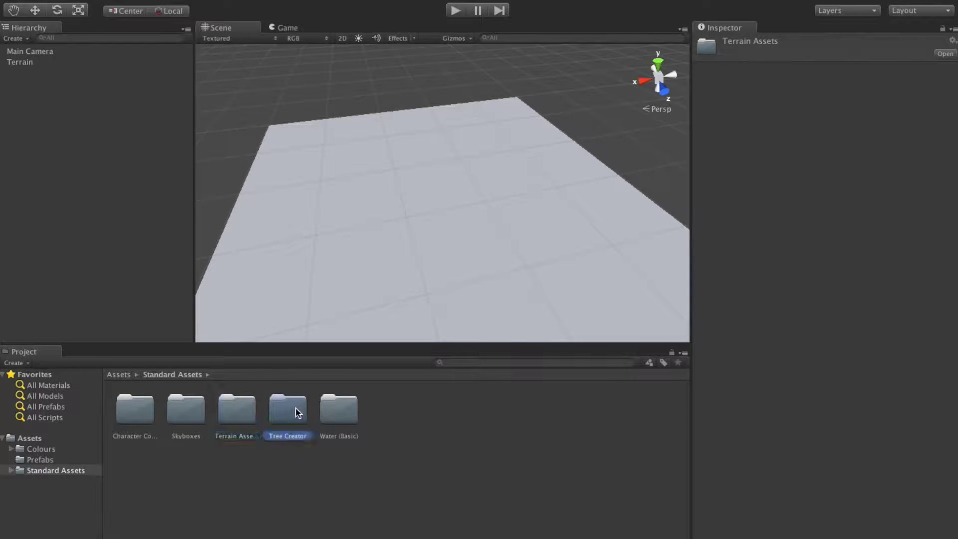
left_click(341, 412)
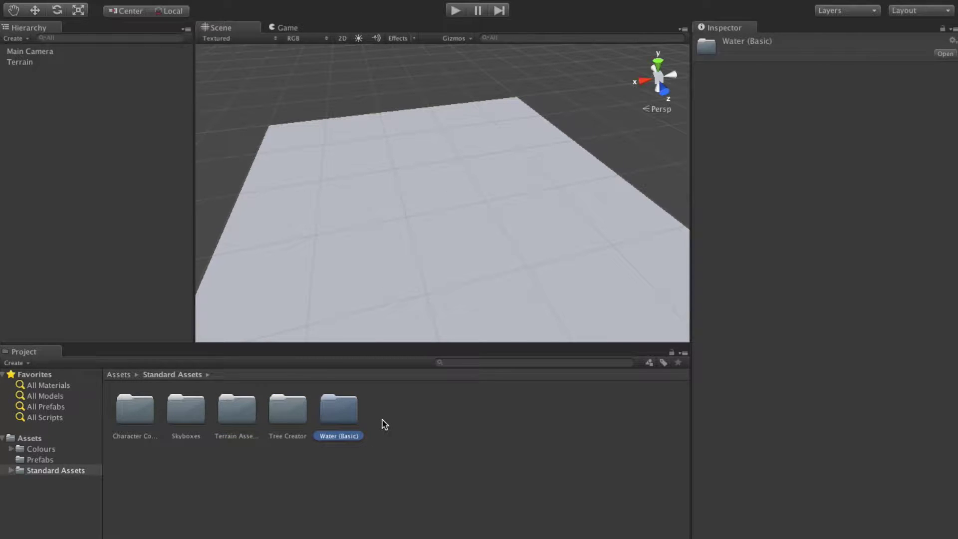
Examine the 3rd Person and First Person controller prefabs in the Character Controllers folder
left_click(384, 479)
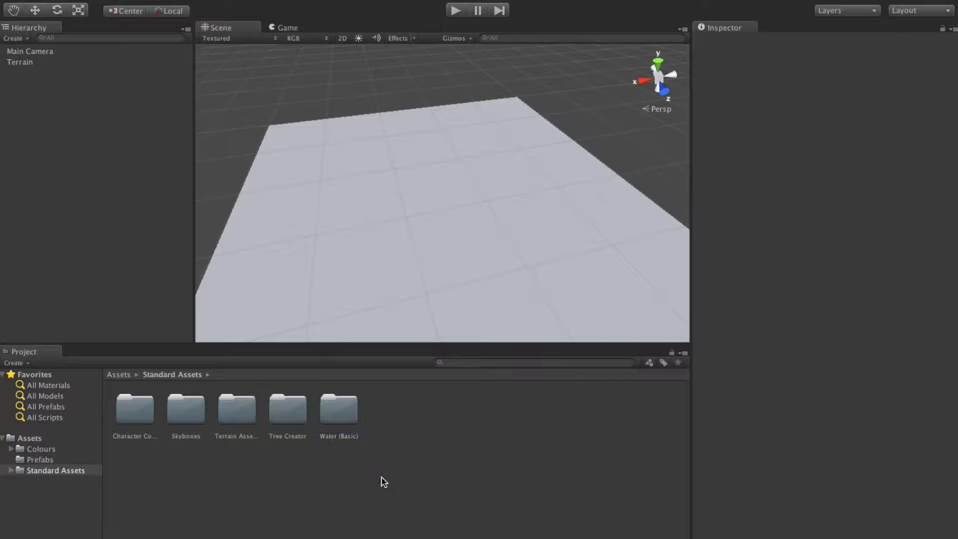
left_click(142, 408)
double_click(142, 408)
left_click(222, 504)
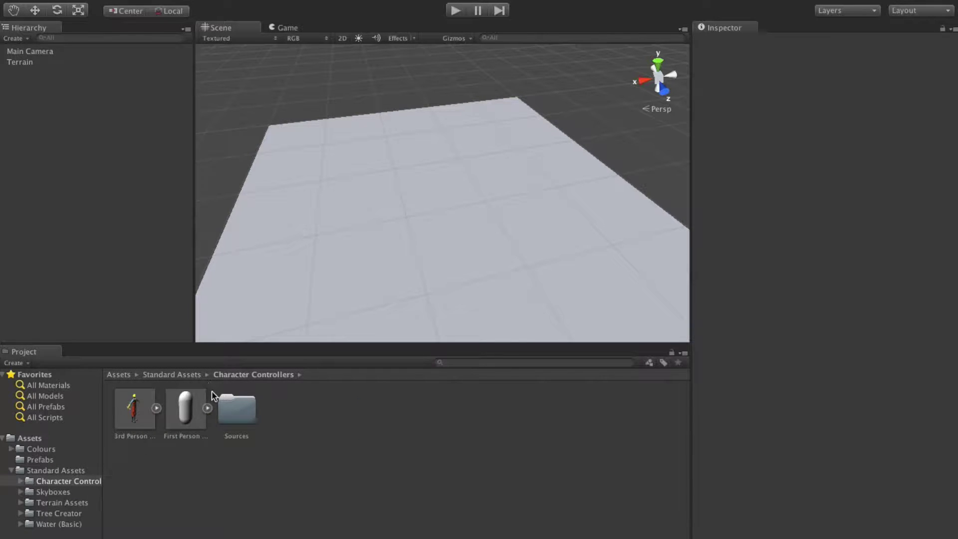
left_click(137, 416)
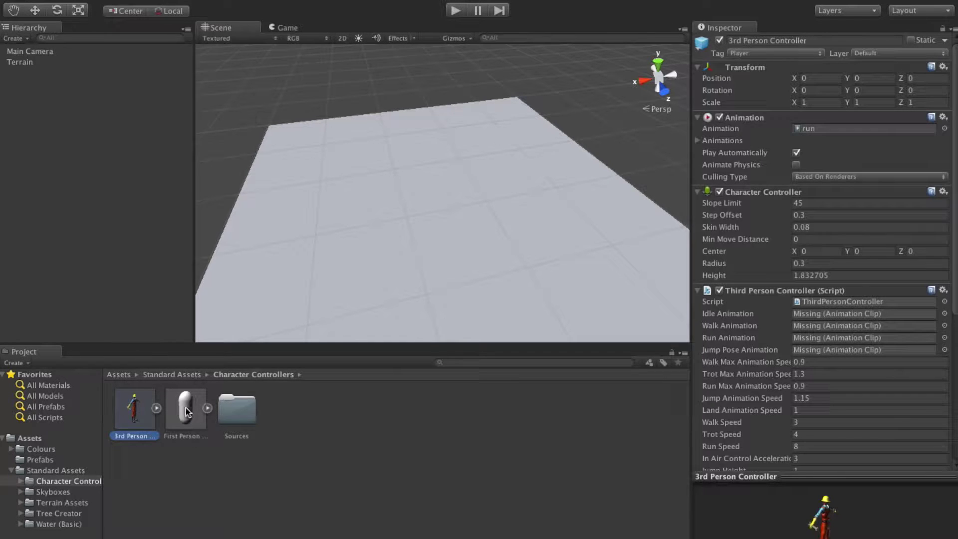
left_click(189, 416)
left_click(210, 488)
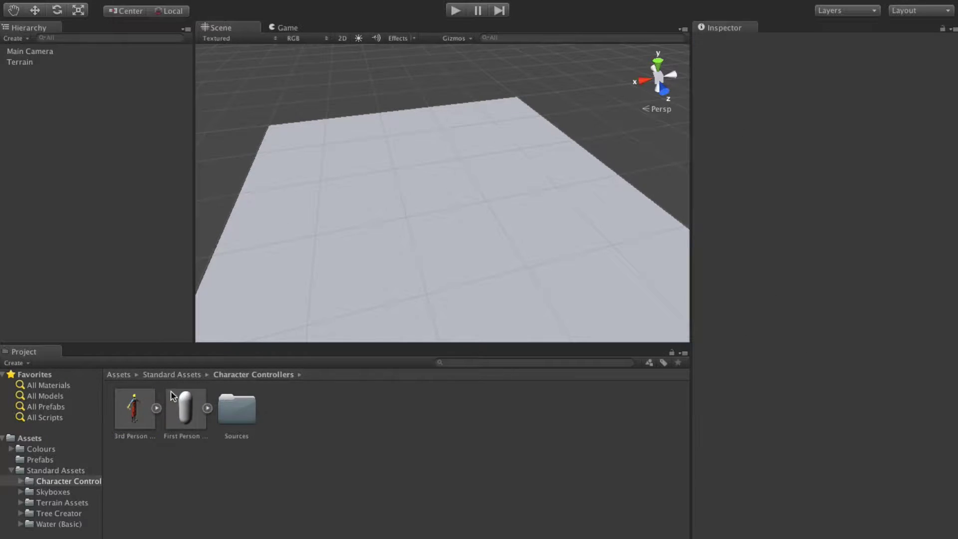
Look through the skybox materials in the Skyboxes folder, including Eerie, Overcast2, StarryNight and Sunny1
left_click(172, 379)
double_click(195, 414)
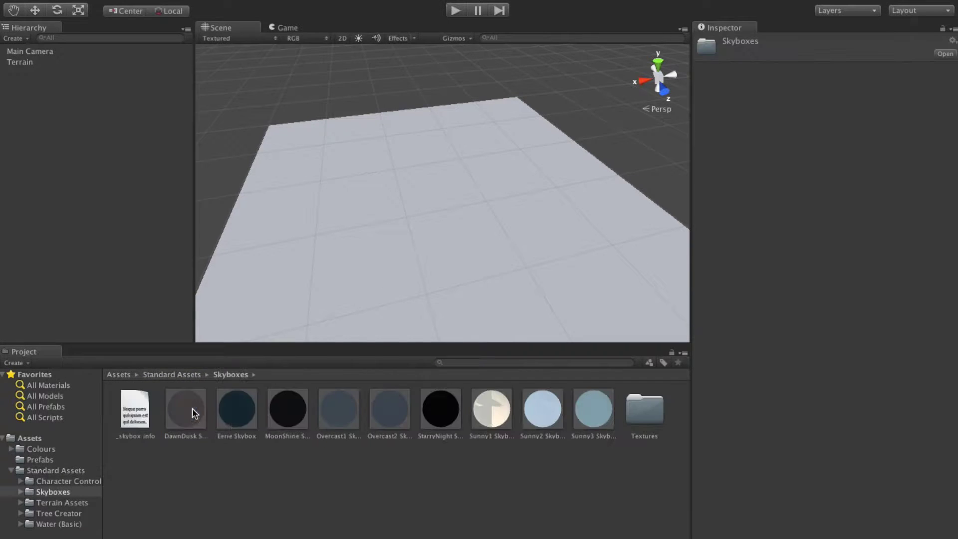
left_click(195, 414)
key("Right")
key("Right")
key("Right")
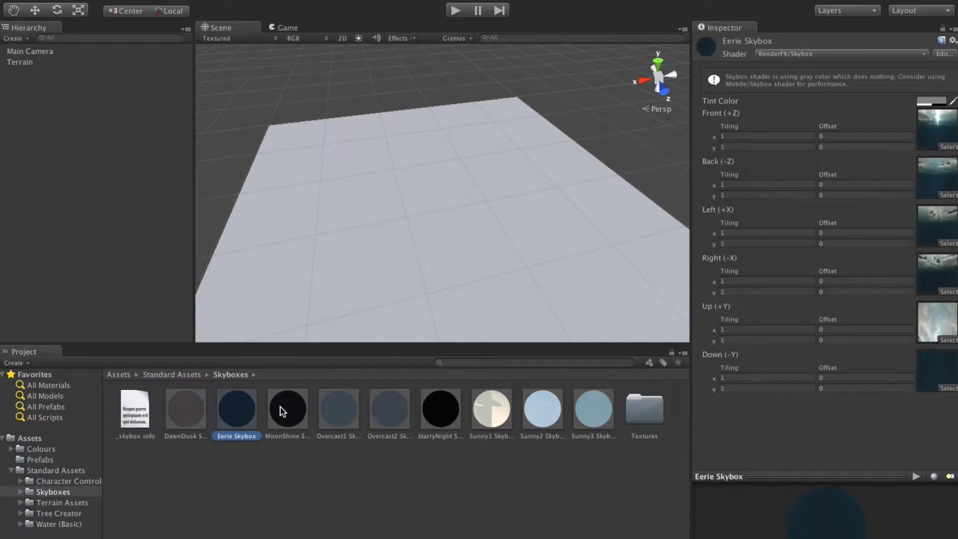
left_click(390, 415)
left_click(430, 408)
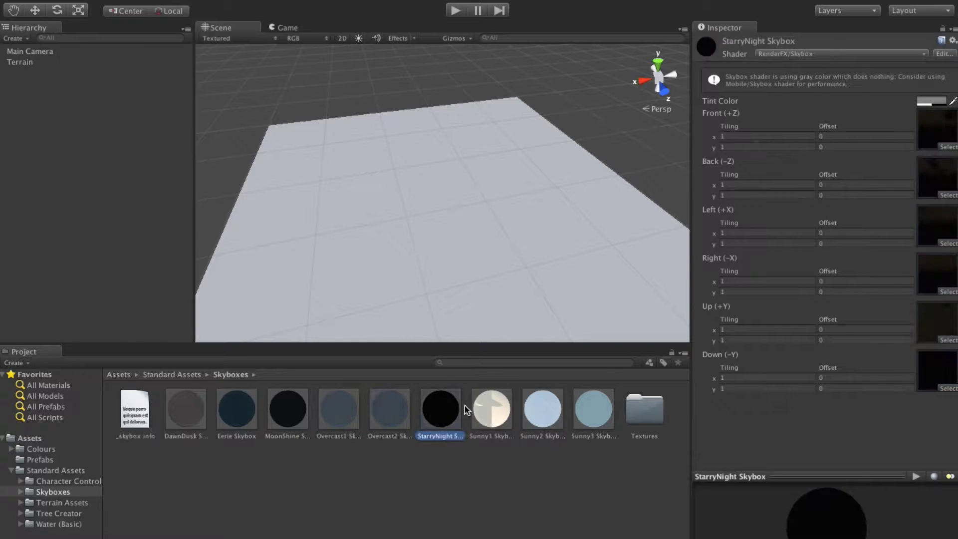
left_click(477, 407)
left_click(566, 505)
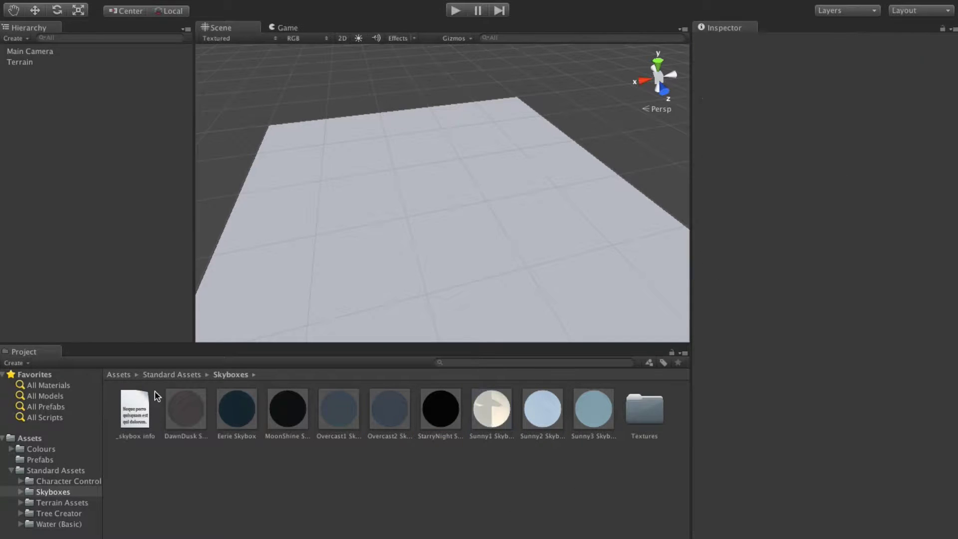
Check the Terrain Assets folder and its Terrain Grass textures, then return to Standard Assets
left_click(193, 375)
double_click(246, 408)
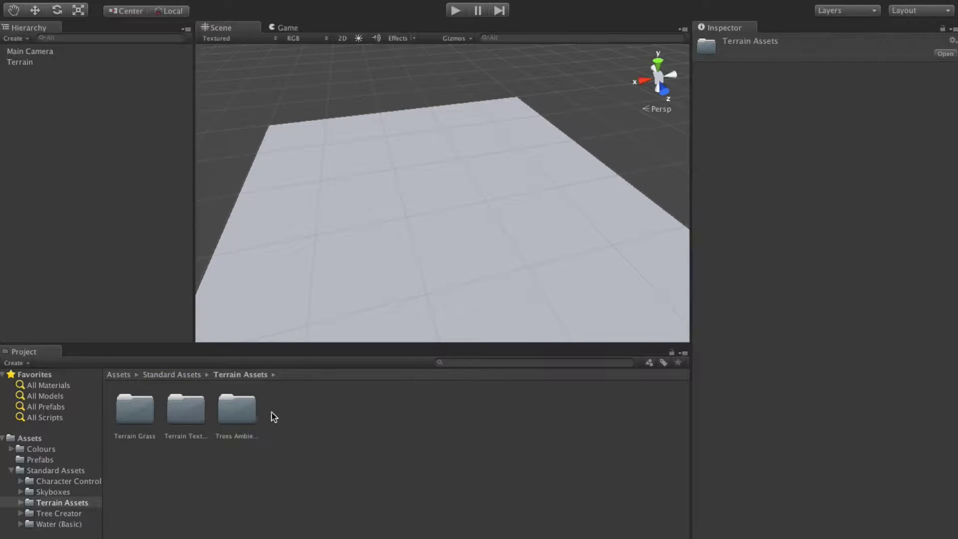
double_click(137, 412)
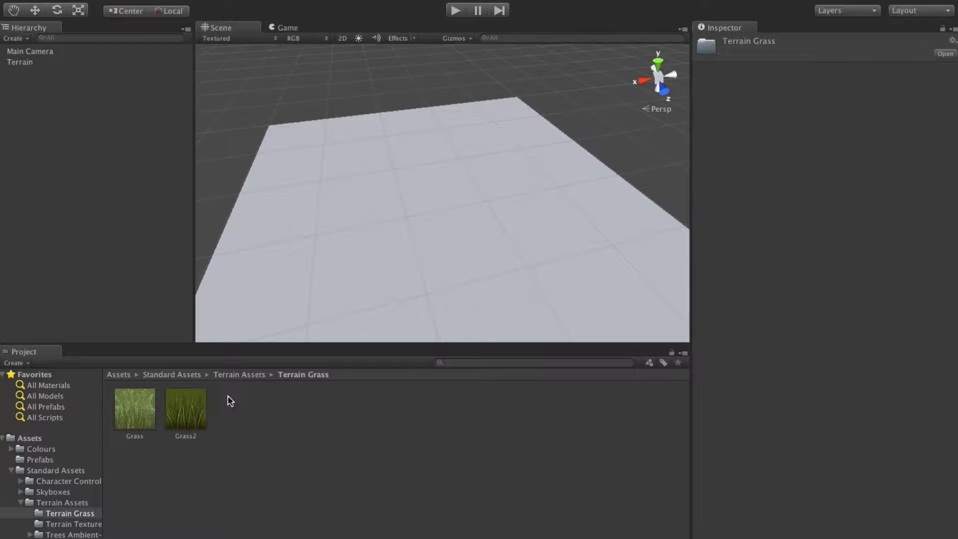
left_click(240, 377)
left_click(194, 376)
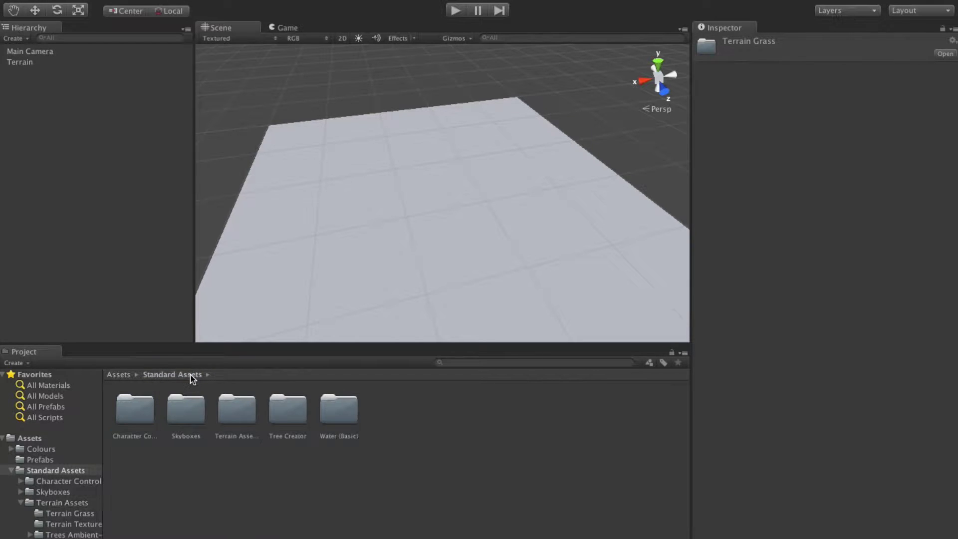
Inspect the Tree Creator folder down to the BigTree textures and return to Standard Assets
left_click(284, 414)
double_click(284, 414)
double_click(196, 412)
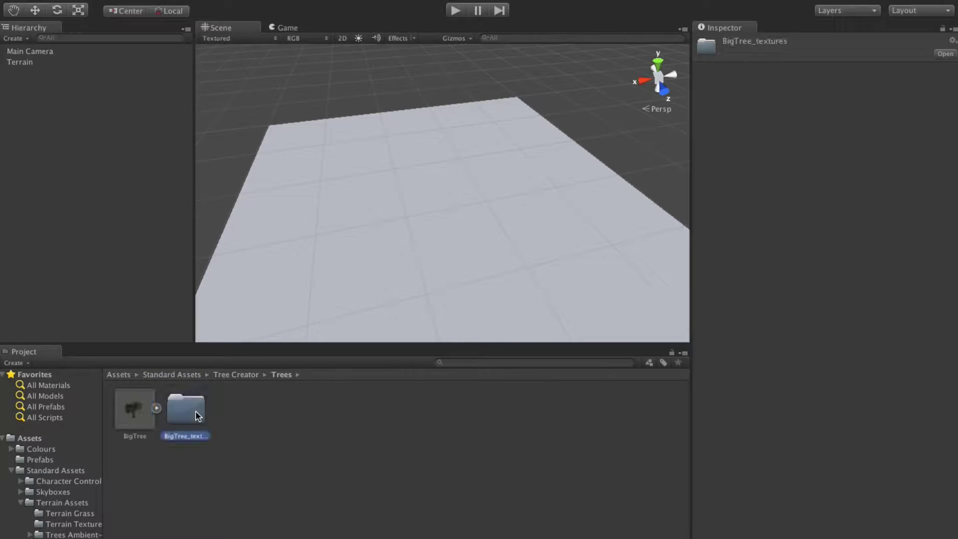
double_click(186, 408)
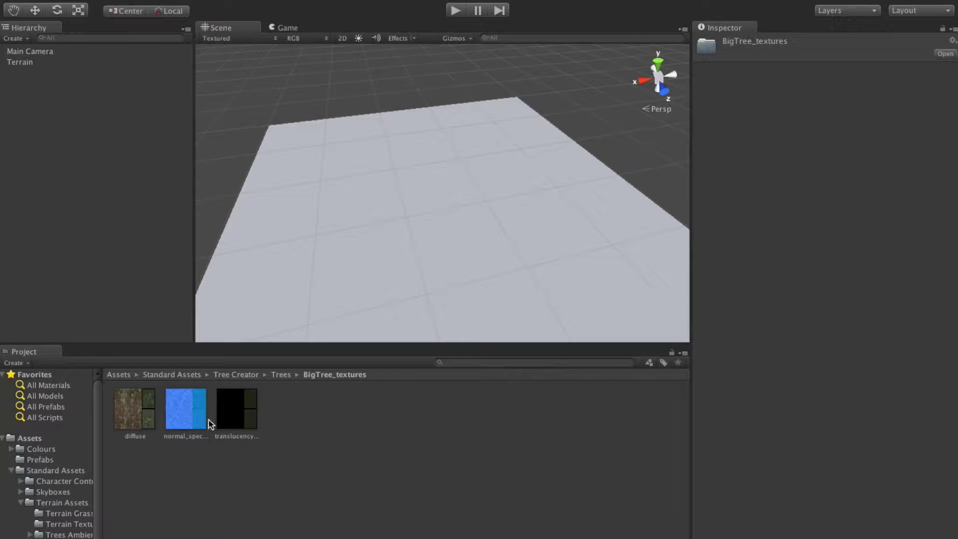
left_click(220, 376)
left_click(183, 375)
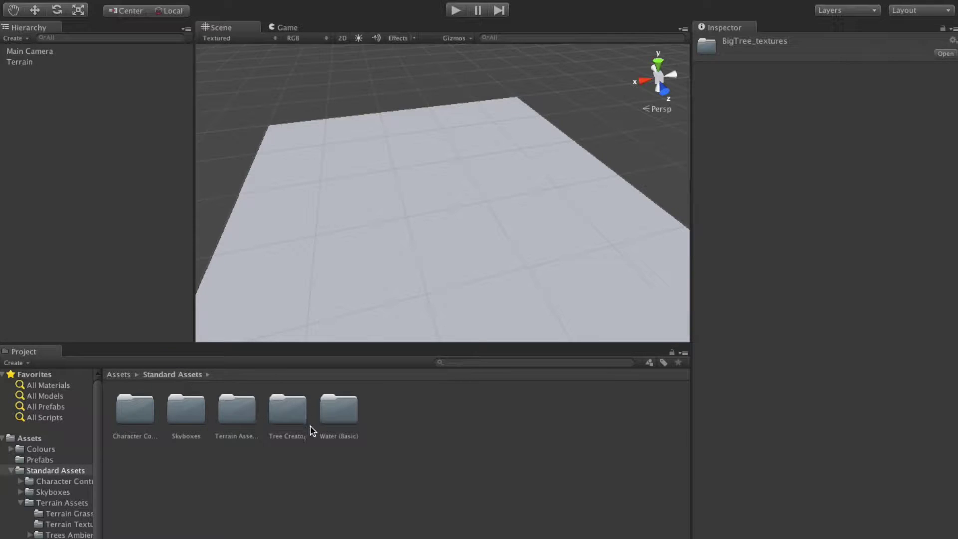
Examine the Water (Basic) folder and the settings of the Daylight Simple Water prefab
double_click(350, 412)
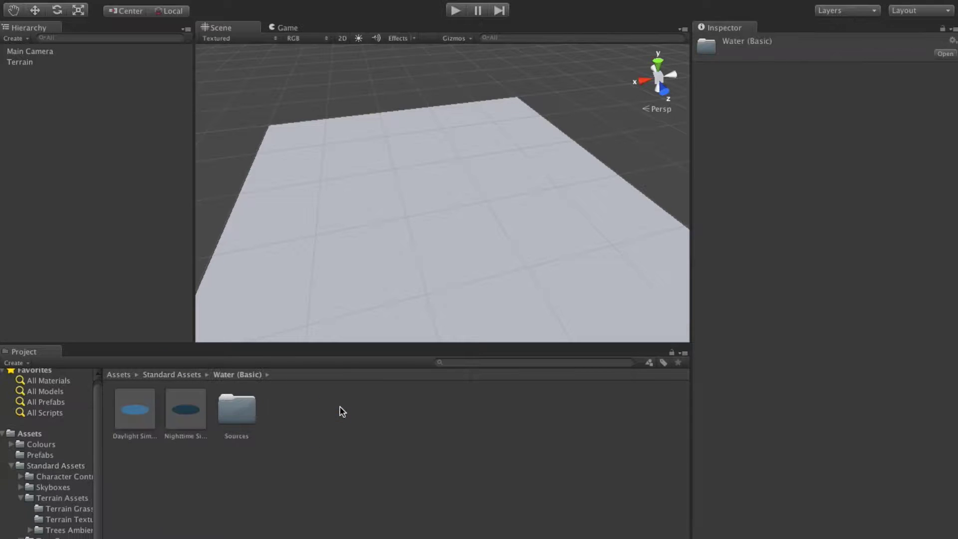
left_click(134, 409)
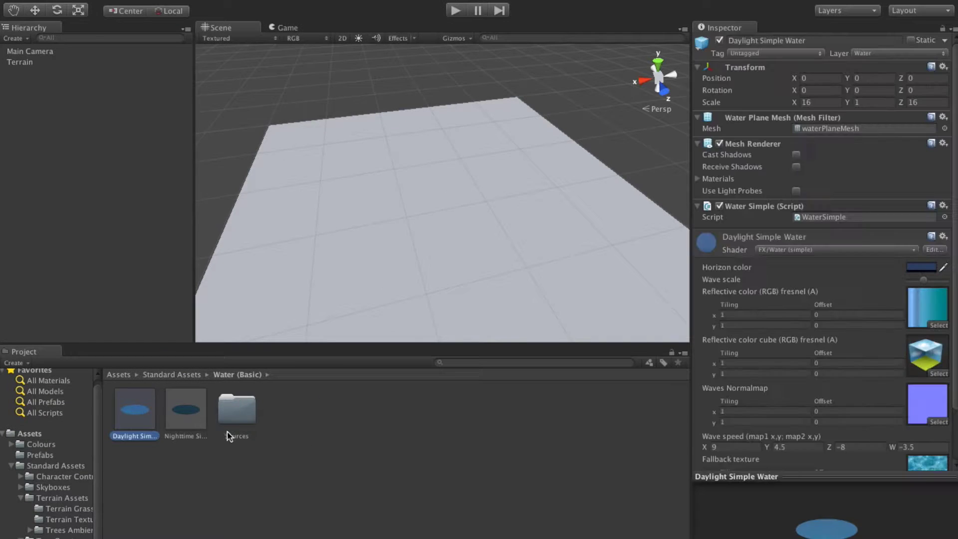
left_click(234, 472)
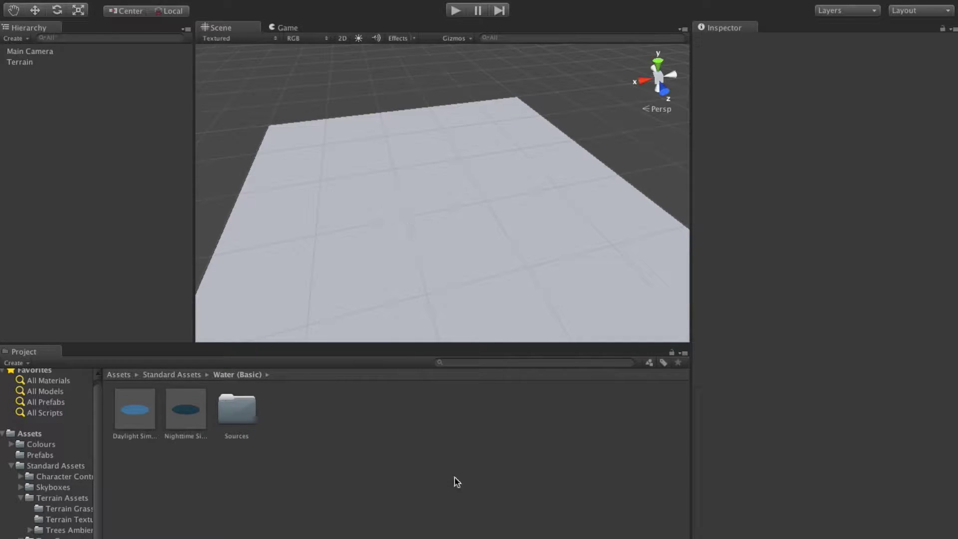
With Raise / Lower Terrain and a brush size of 83, raise mountains along the terrain's far and left edges
left_click(24, 63)
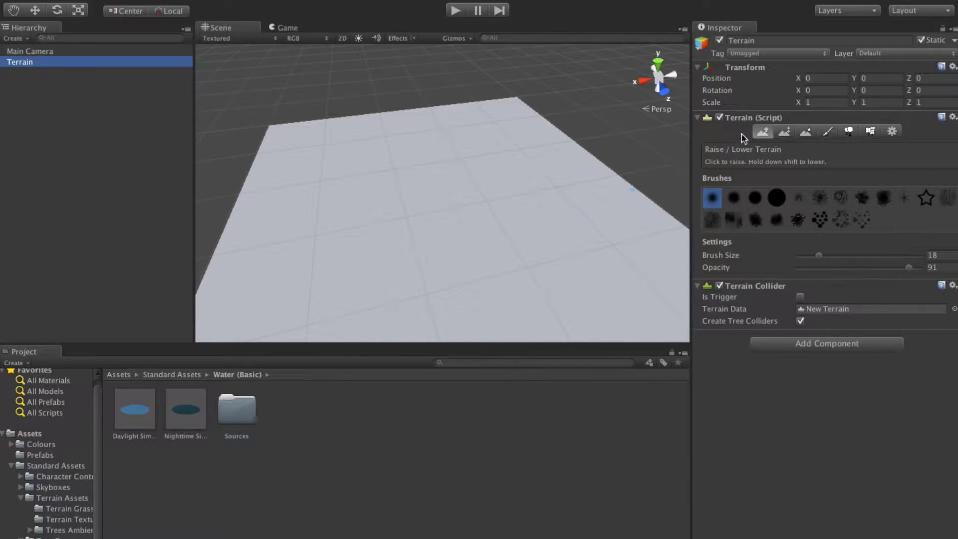
left_click(762, 133)
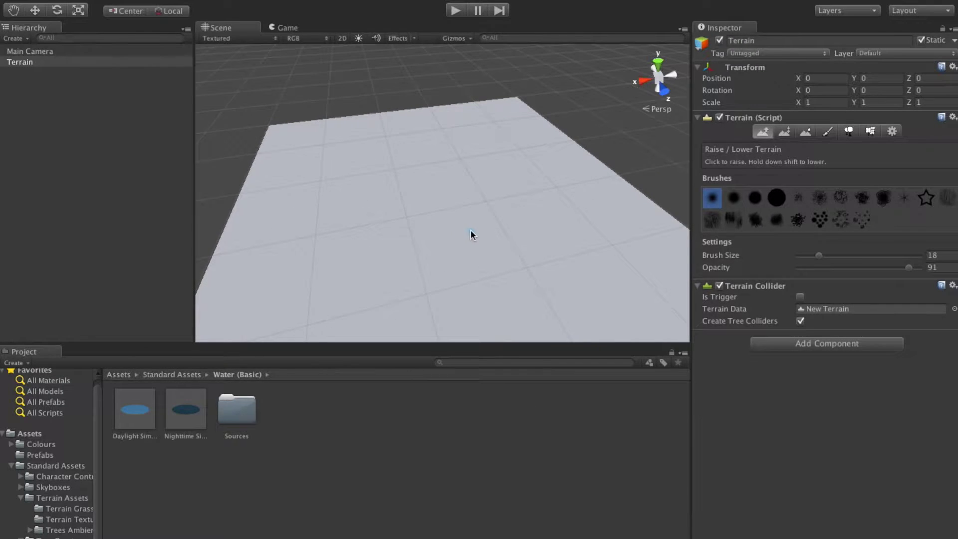
mouse_move(819, 256)
left_mouse_down()
mouse_move(854, 268)
mouse_move(898, 257)
left_mouse_up()
left_click_drag(390, 122, 356, 122)
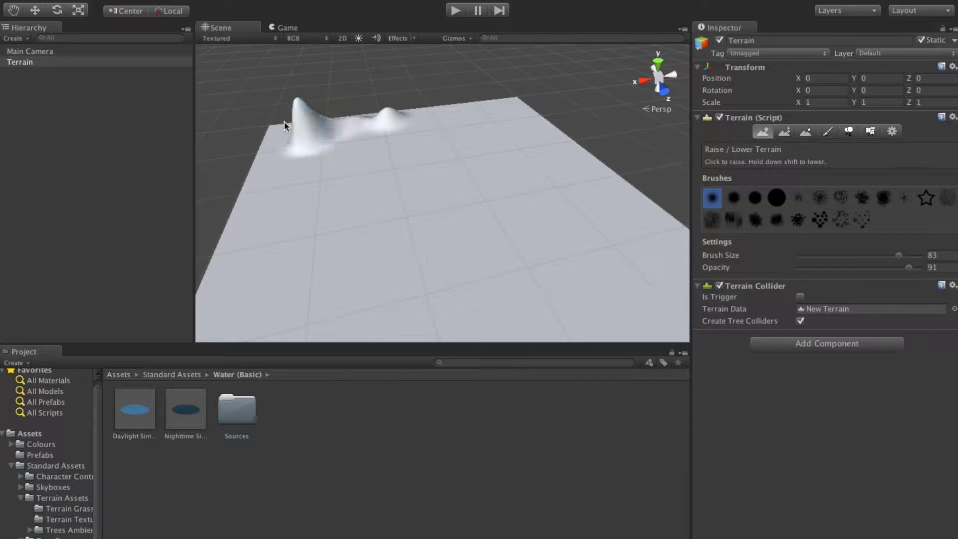
mouse_move(284, 125)
left_mouse_down()
mouse_move(421, 117)
mouse_move(369, 116)
mouse_move(289, 160)
mouse_move(257, 236)
mouse_move(299, 325)
mouse_move(345, 315)
left_mouse_up()
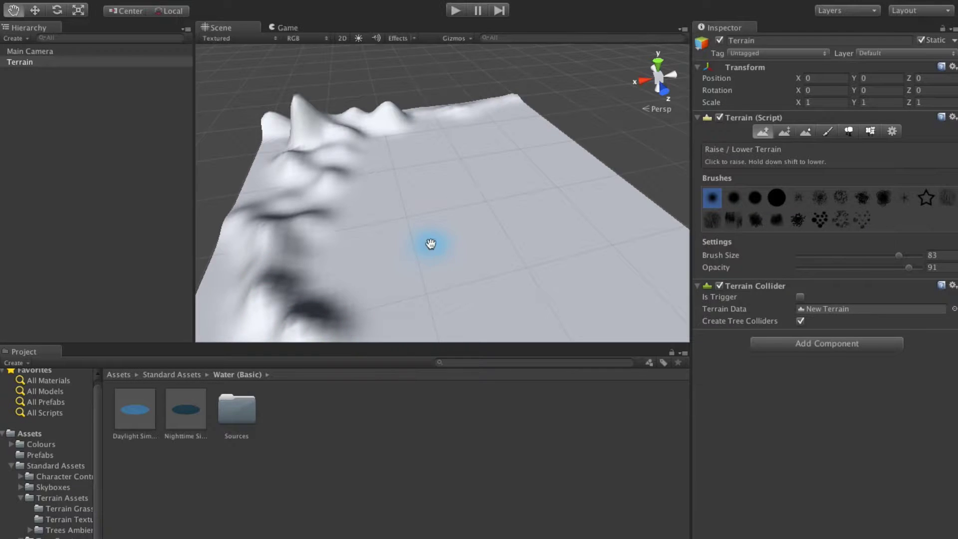
Set the brush opacity to 37 and raise gentler hills along the terrain's near and right edges
scroll(429, 242, "down", 5)
scroll(436, 216, "down", 3)
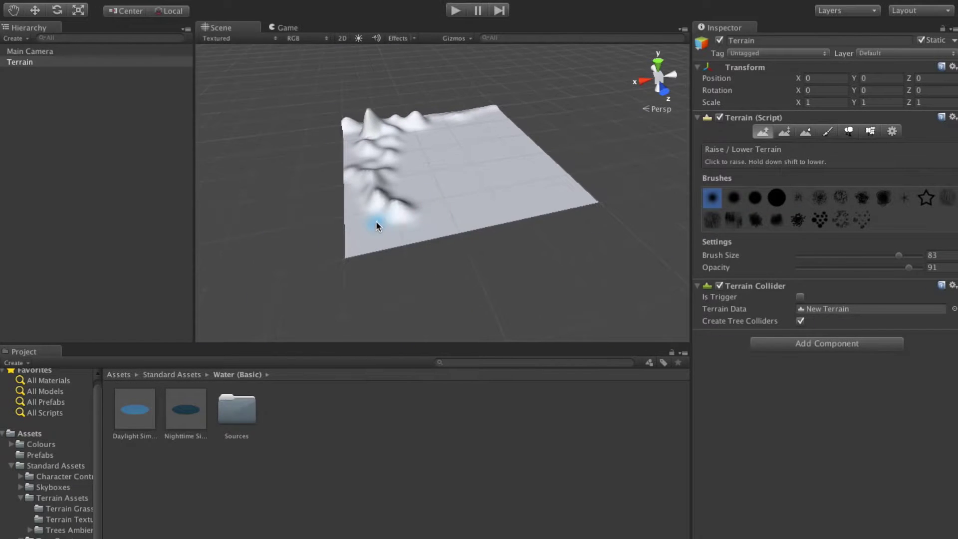
left_click_drag(913, 272, 844, 271)
mouse_move(376, 222)
left_mouse_down()
mouse_move(432, 235)
mouse_move(488, 209)
mouse_move(421, 170)
left_mouse_up()
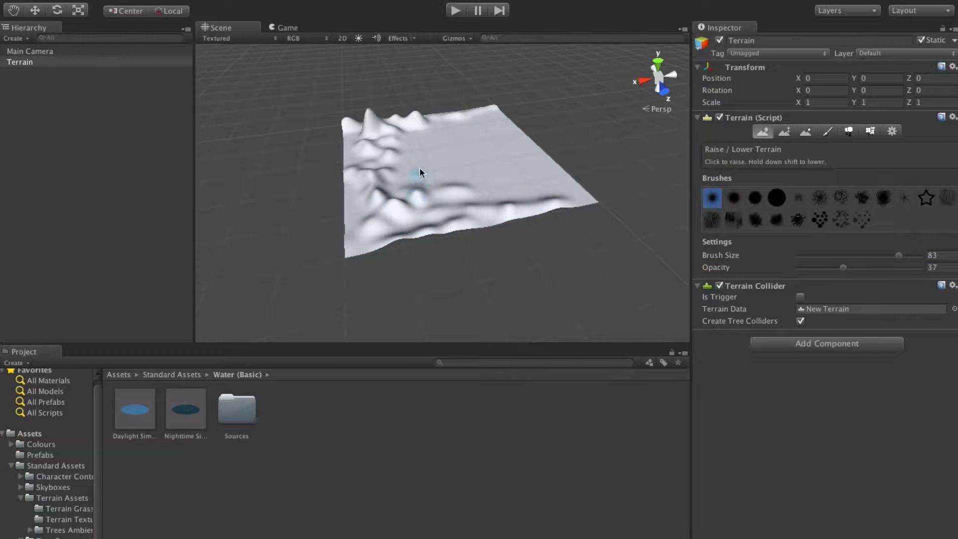
left_click_drag(540, 183, 551, 194)
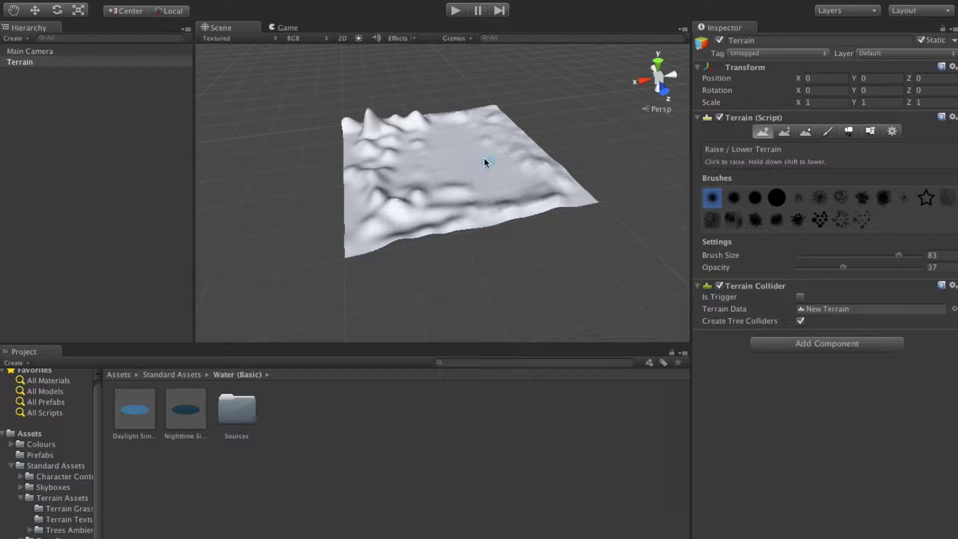
Raise a tall spike out of the hill near the terrain's near-left corner
scroll(477, 170, "up", 5)
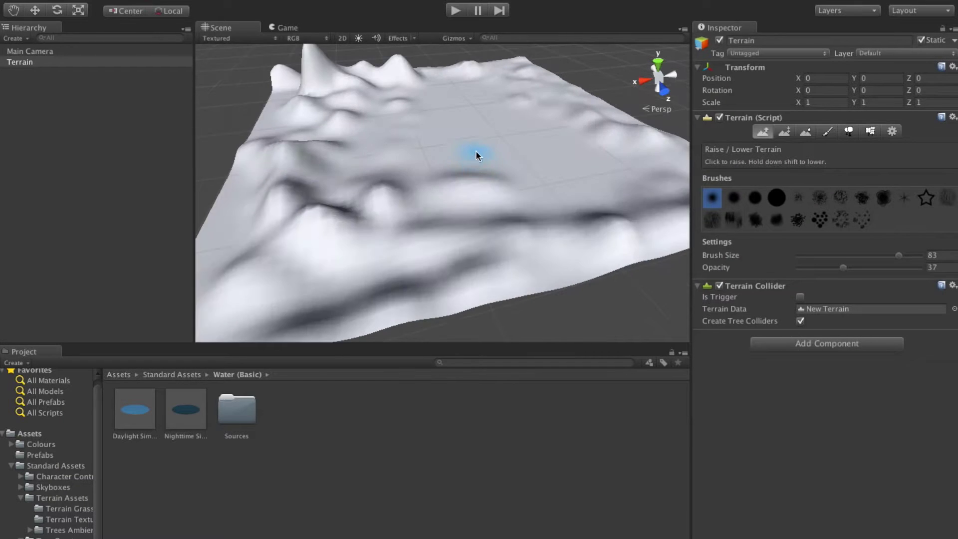
scroll(479, 150, "down", 5)
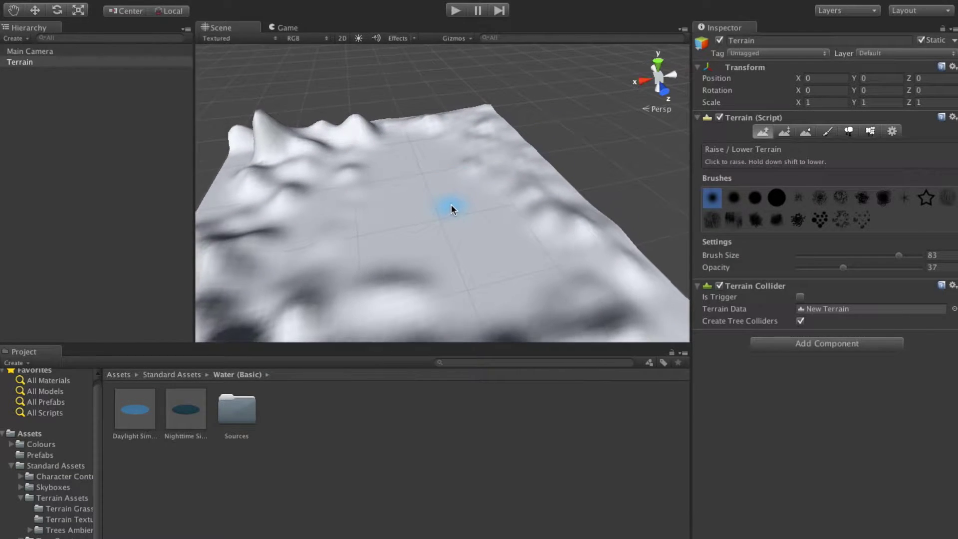
middle_click_drag(405, 221, 433, 205)
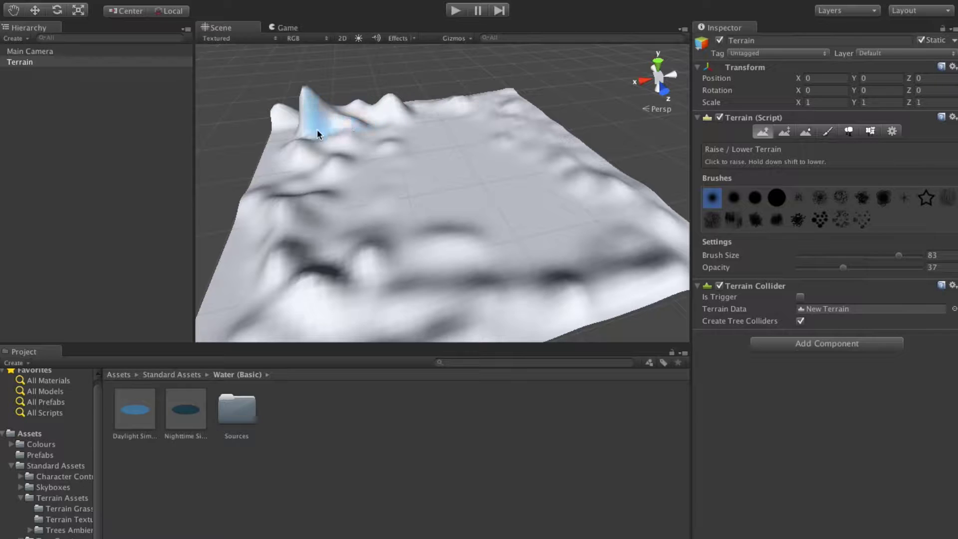
left_click(312, 281)
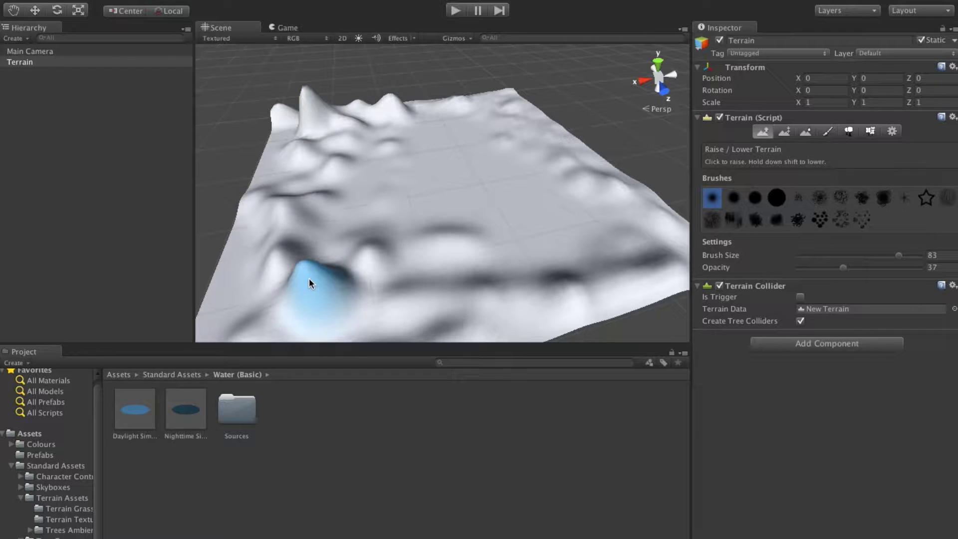
left_click_drag(310, 282, 242, 170)
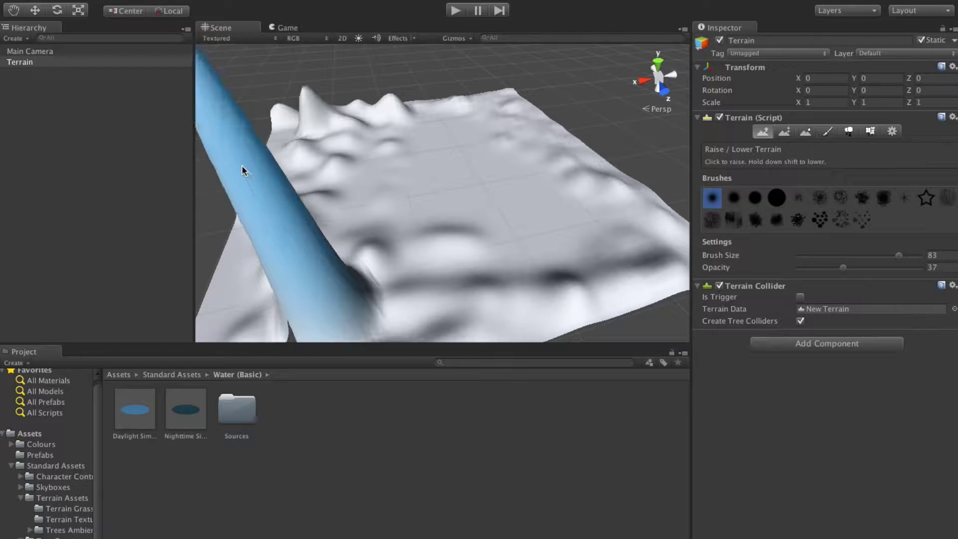
key("ctrl+z")
Keep raising the spike near the near-left corner until it reaches the maximum terrain height
middle_click_drag(321, 172, 424, 209)
left_click_drag(424, 208, 429, 141)
scroll(468, 135, "down", 1)
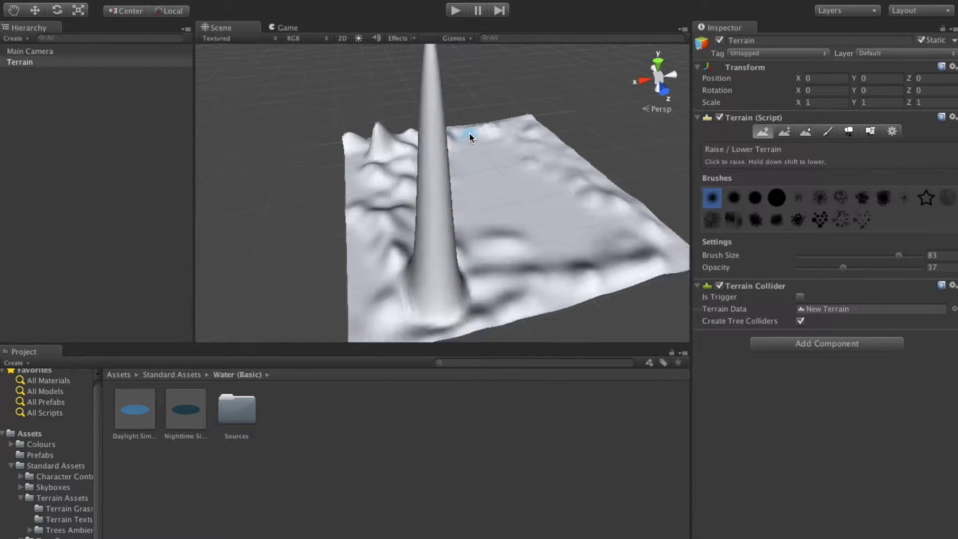
scroll(469, 134, "down", 4)
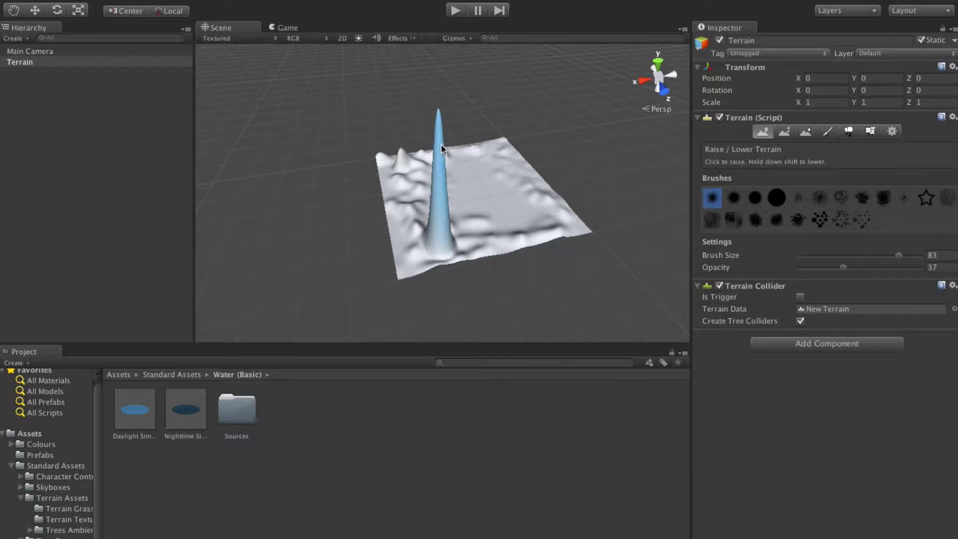
left_click_drag(442, 149, 442, 80)
mouse_move(442, 79)
middle_mouse_down()
mouse_move(471, 101)
mouse_move(453, 149)
middle_mouse_up()
scroll(447, 187, "down", 2)
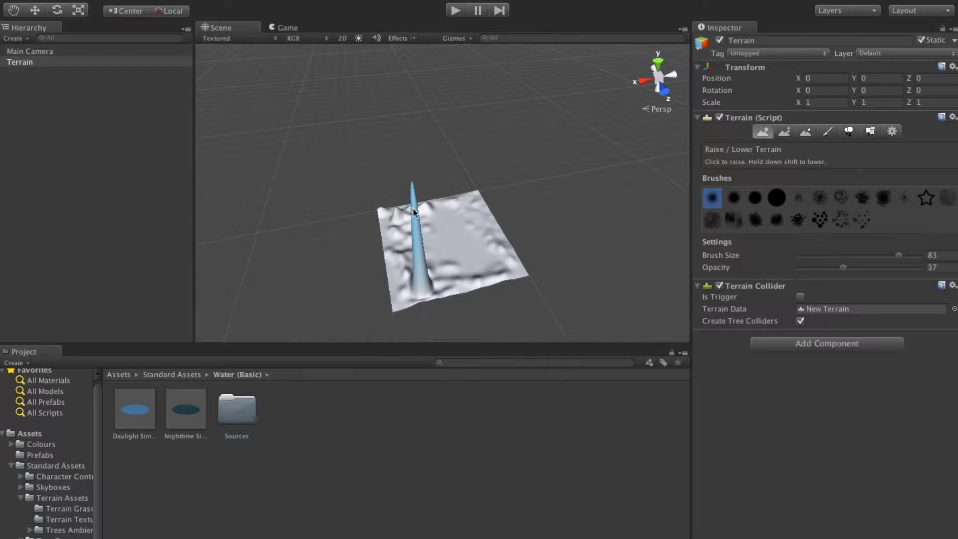
left_click_drag(413, 209, 412, 151)
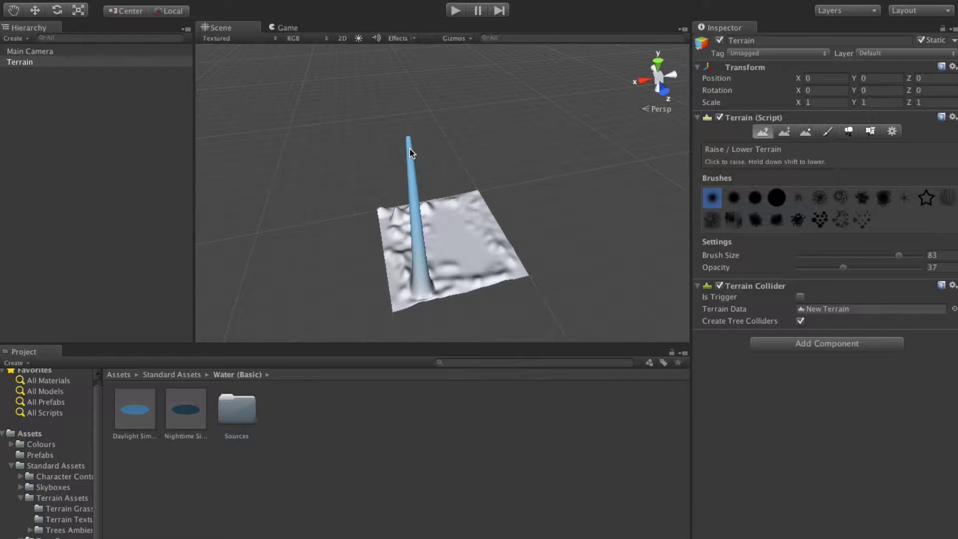
Lower the tall spike near the terrain's near-left corner back down to ground level
left_click_drag(412, 175, 417, 275, "shift")
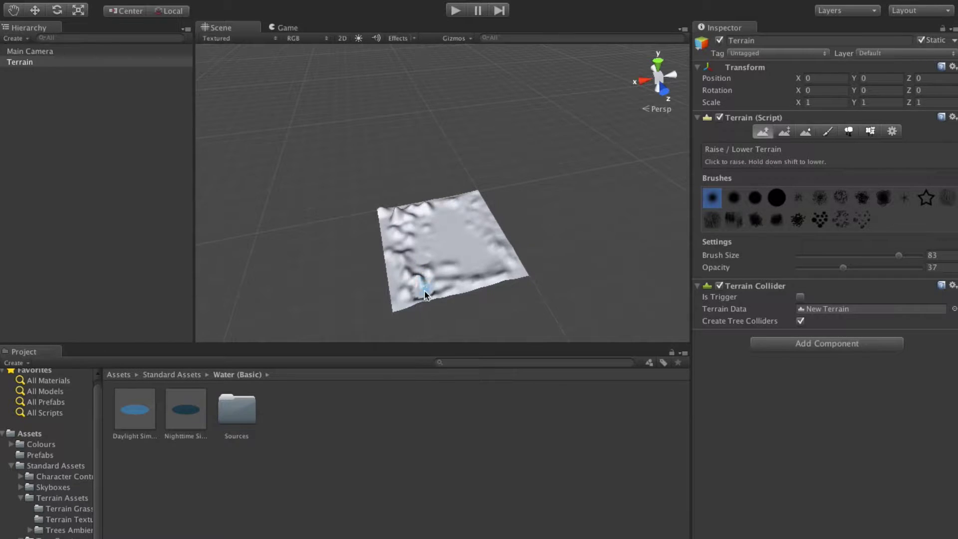
scroll(425, 292, "up", 4)
scroll(443, 288, "down", 4)
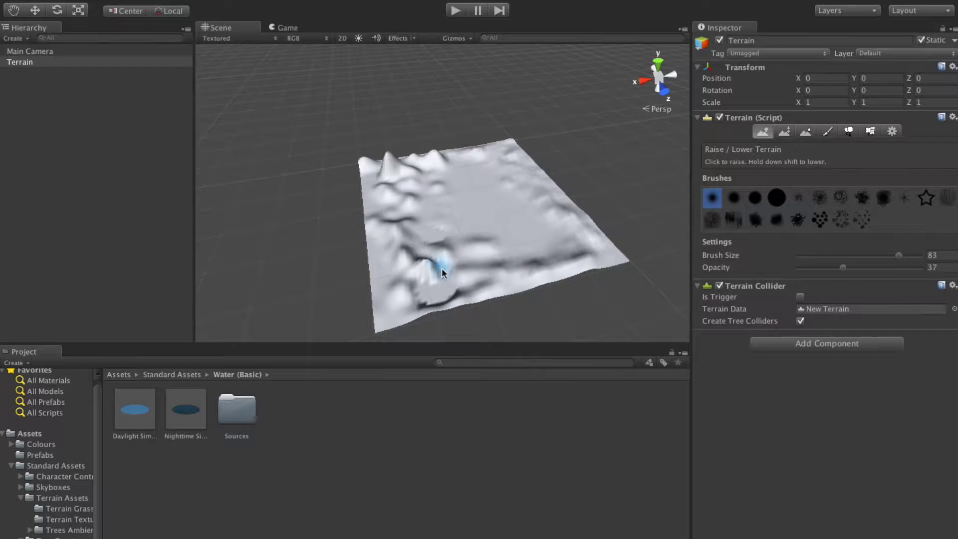
Set the brush size to 86 and raise more hills along the terrain's far, left and near edges
scroll(502, 229, "up", 4)
middle_click_drag(488, 226, 474, 238)
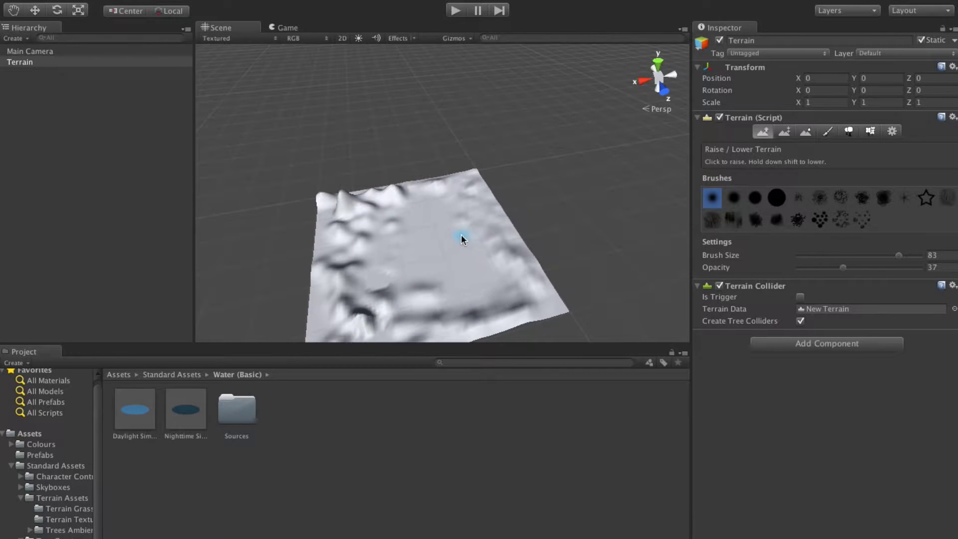
left_click_drag(461, 239, 471, 203, "alt")
middle_click_drag(470, 203, 438, 221)
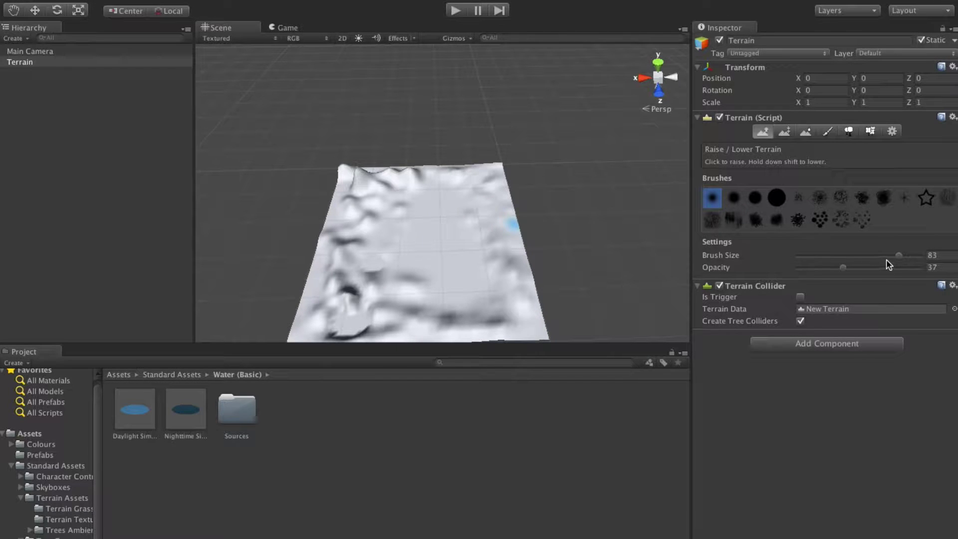
left_click_drag(899, 256, 902, 256)
left_click_drag(483, 189, 440, 178)
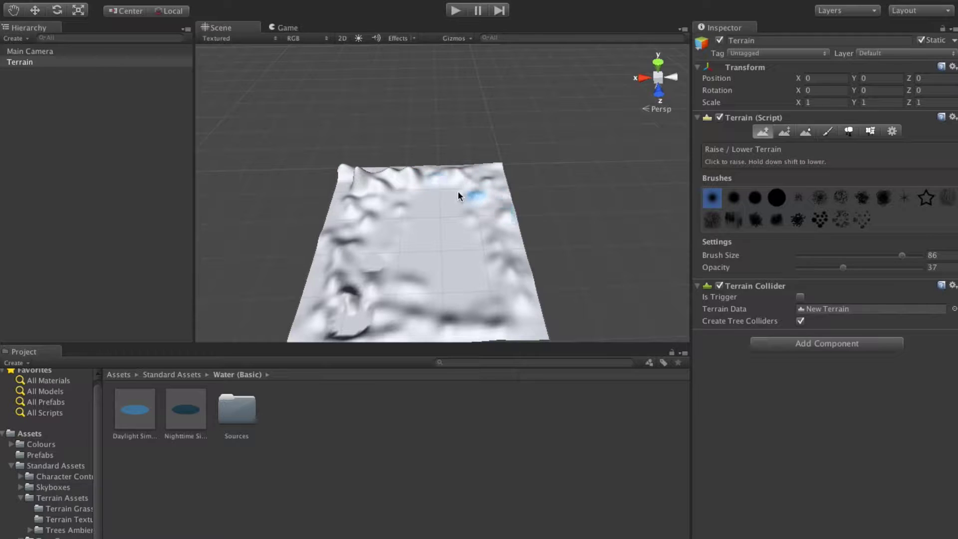
mouse_move(341, 206)
left_mouse_down()
mouse_move(334, 244)
mouse_move(399, 323)
mouse_move(524, 319)
left_mouse_up()
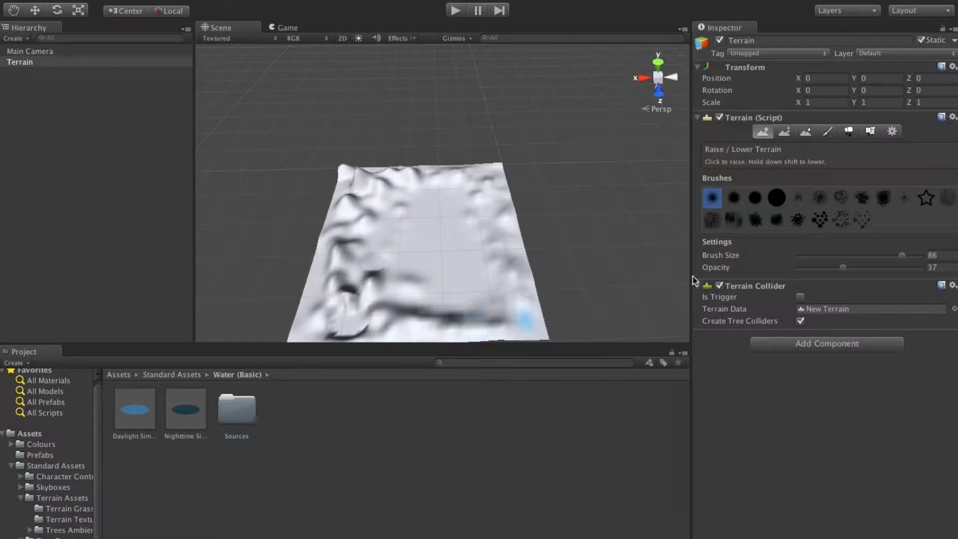
Choose a scattered speckle brush, set its opacity to 18, and roughen a patch just inside the terrain's right edge in top view
left_click(863, 221)
left_click(847, 220)
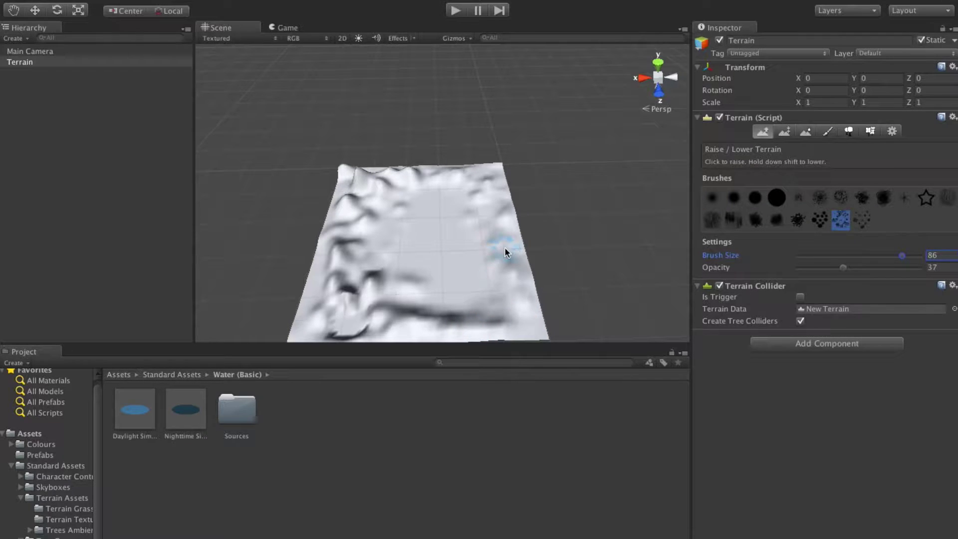
left_click(820, 268)
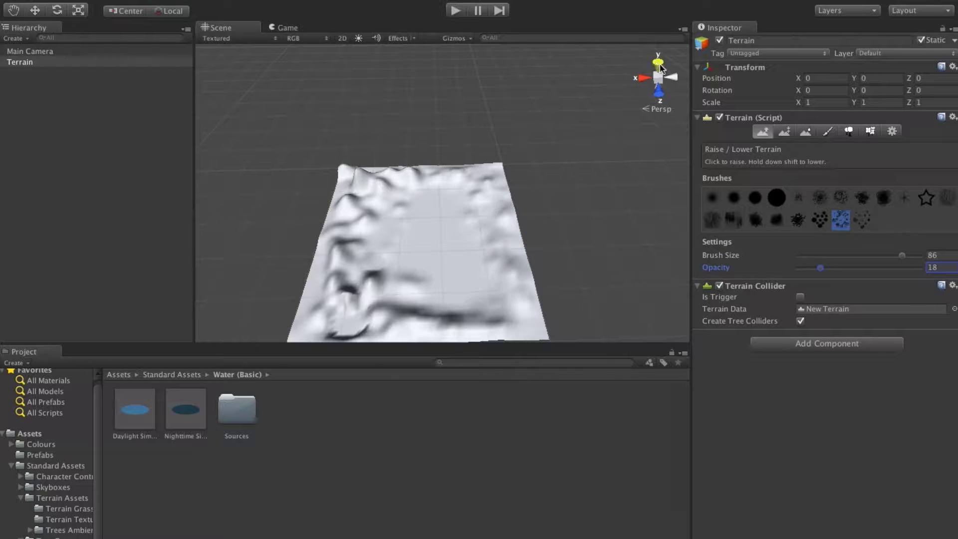
left_click(658, 66)
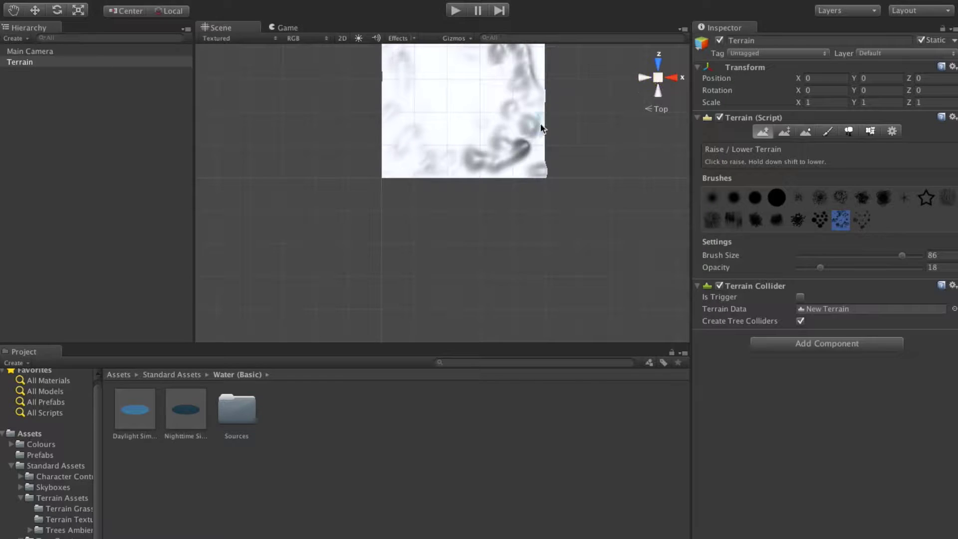
scroll(504, 121, "up", 5)
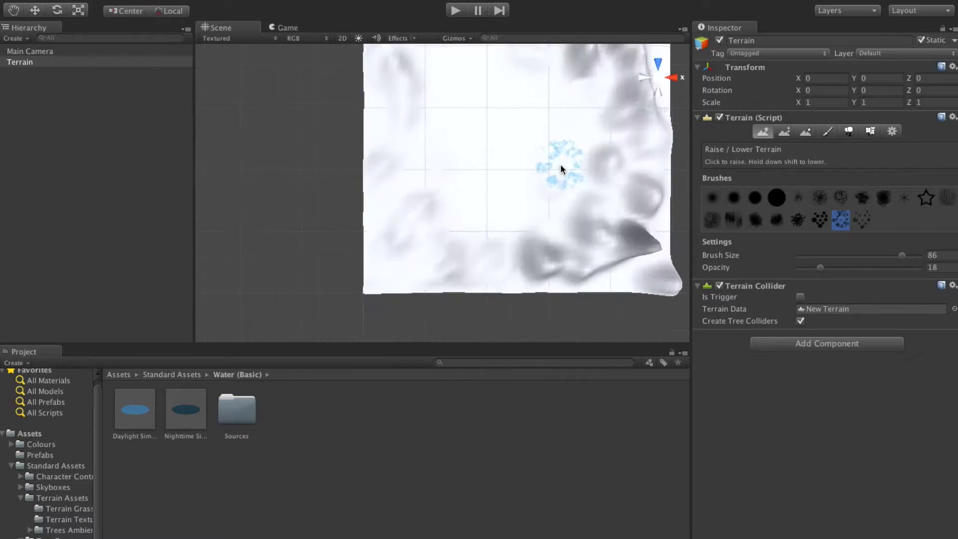
scroll(574, 137, "down", 1)
mouse_move(613, 146)
left_mouse_down()
mouse_move(605, 152)
mouse_move(624, 146)
left_mouse_up()
Roughen the hills along all four edges of the terrain with the speckle brush, keeping the centre flat
middle_click_drag(628, 145, 494, 171)
scroll(555, 187, "down", 1)
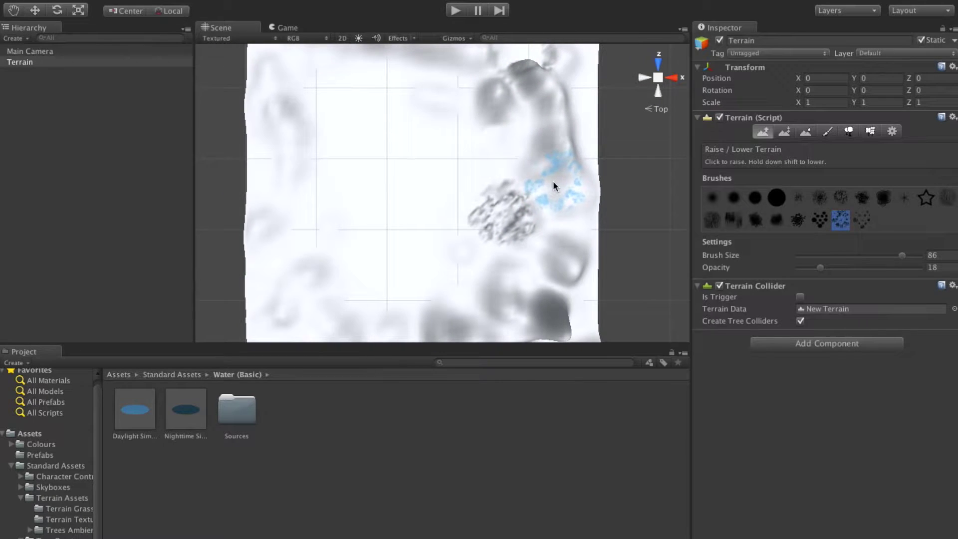
scroll(553, 181, "down", 3)
scroll(550, 173, "up", 1)
mouse_move(531, 160)
left_mouse_down()
mouse_move(519, 100)
mouse_move(514, 132)
mouse_move(532, 149)
mouse_move(526, 192)
mouse_move(504, 261)
mouse_move(449, 325)
mouse_move(434, 294)
mouse_move(344, 287)
left_mouse_up()
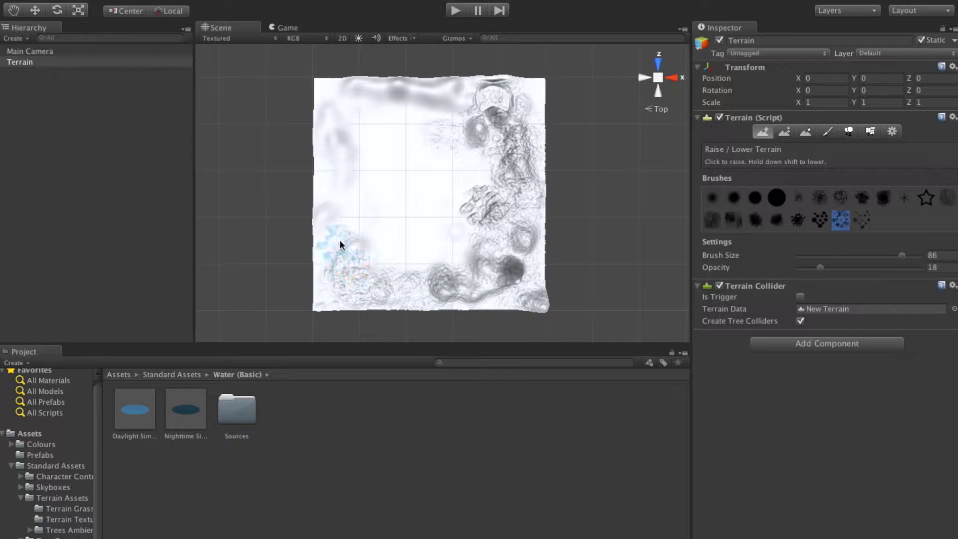
left_click_drag(340, 243, 324, 191)
mouse_move(348, 96)
left_mouse_down()
mouse_move(395, 86)
mouse_move(439, 96)
mouse_move(456, 120)
left_mouse_up()
mouse_move(471, 177)
left_mouse_down()
mouse_move(474, 244)
mouse_move(504, 272)
mouse_move(496, 314)
mouse_move(337, 300)
mouse_move(324, 119)
mouse_move(345, 82)
mouse_move(544, 113)
left_mouse_up()
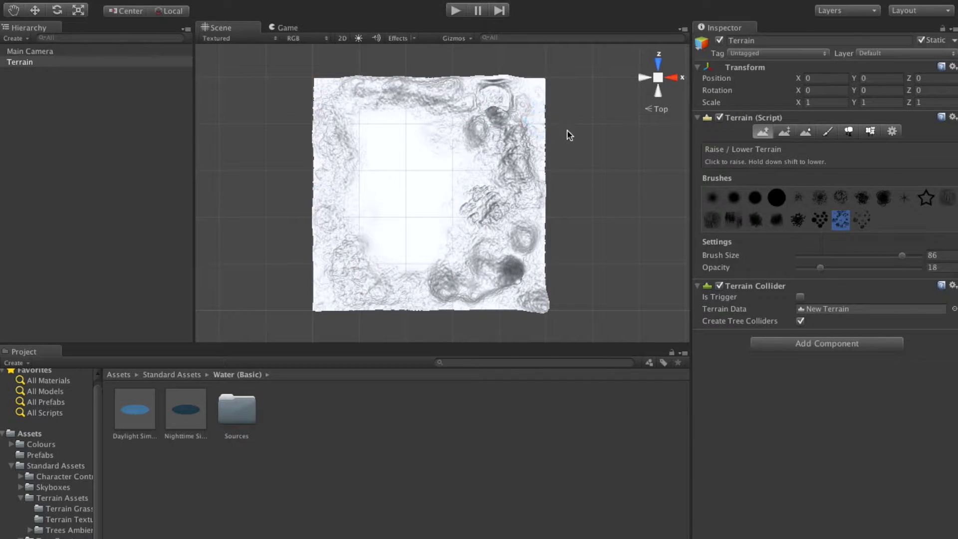
Examine the roughened hills and the flat centre of the terrain from several angles
left_click_drag(445, 222, 627, 113, "alt")
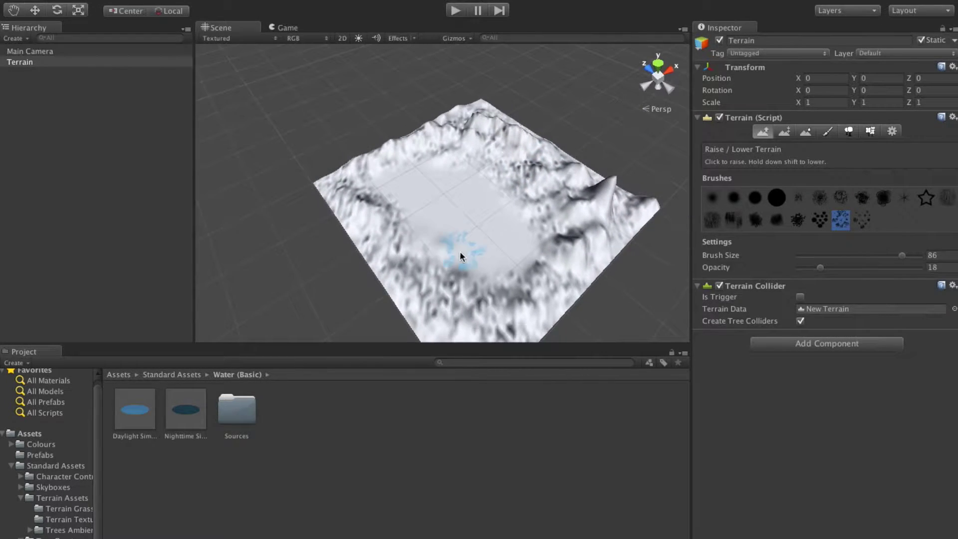
scroll(489, 255, "up", 3)
left_click_drag(498, 242, 526, 215, "alt")
scroll(512, 199, "up", 5)
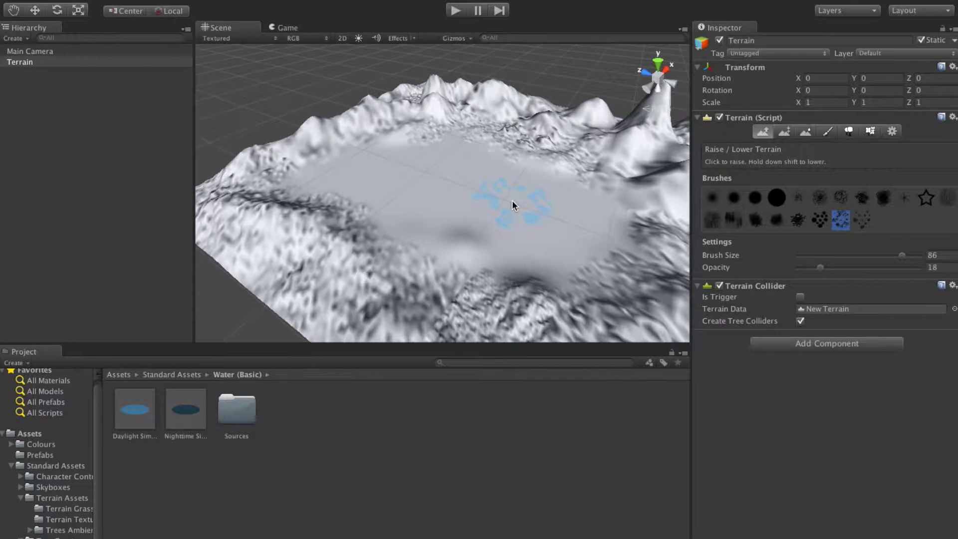
left_click_drag(576, 173, 481, 230, "alt")
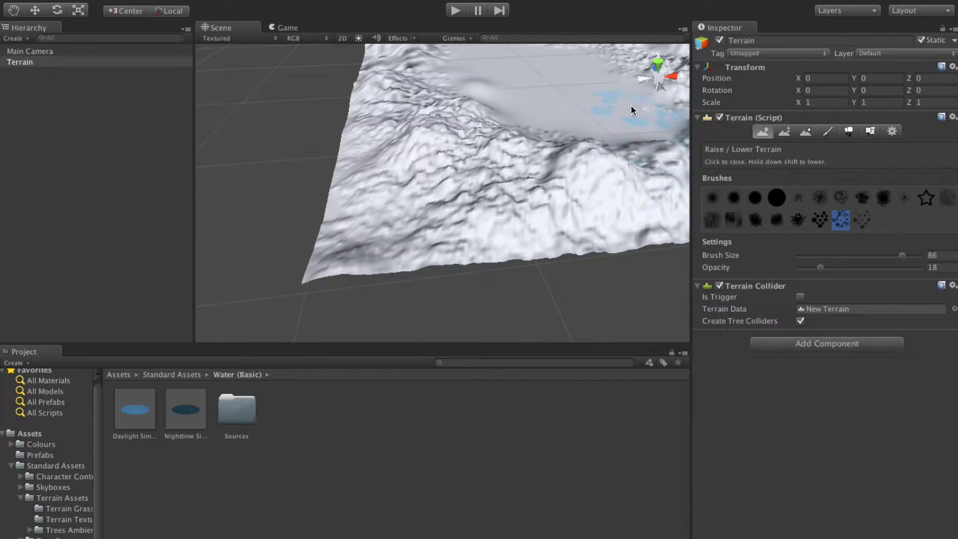
left_click_drag(630, 105, 589, 149, "alt")
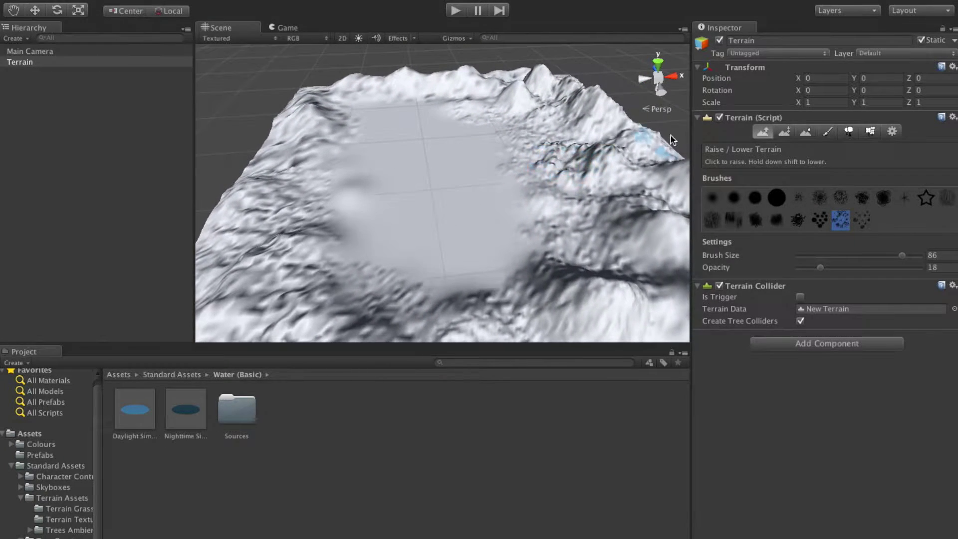
left_click(786, 132)
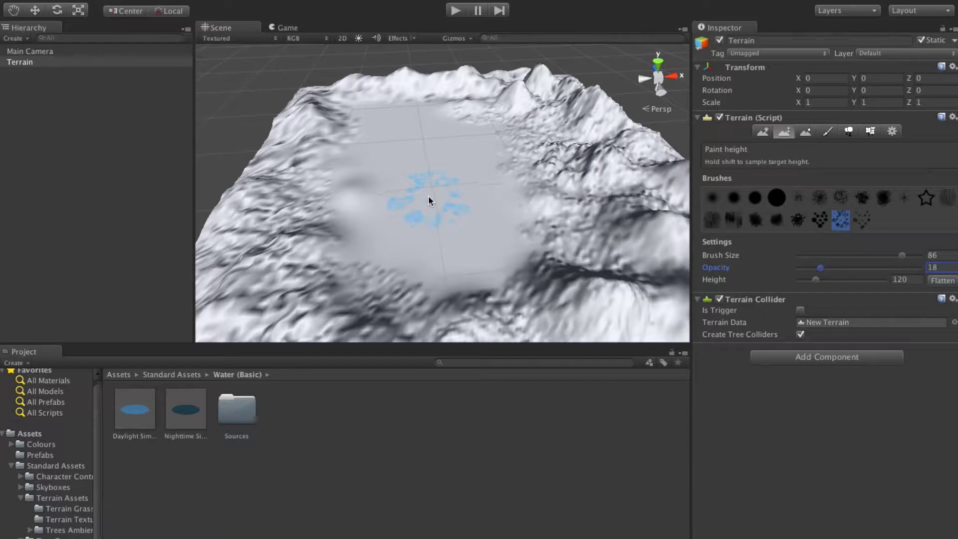
left_click(36, 12)
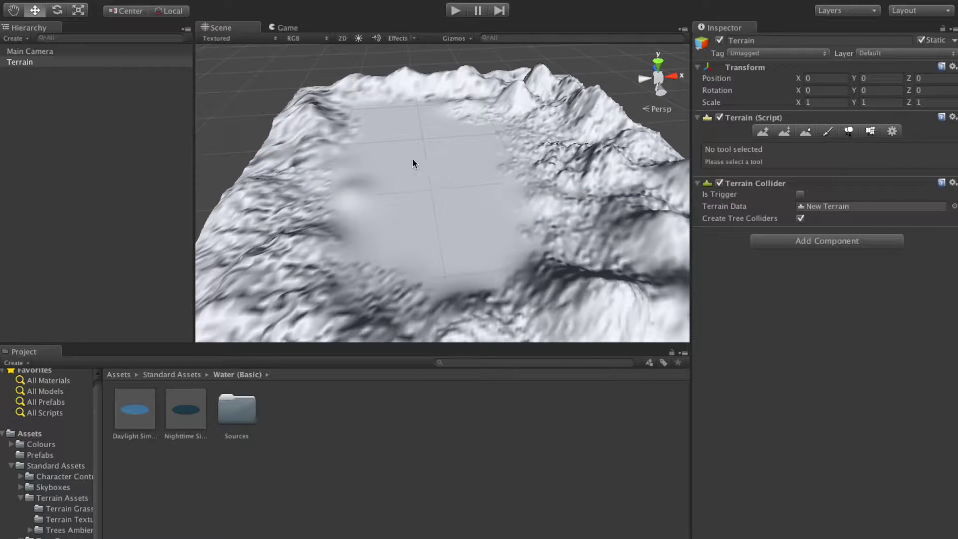
Raise a round plateau in the flat centre with the hard circular brush and a tall mound beside it with the soft round brush
scroll(424, 173, "up", 5)
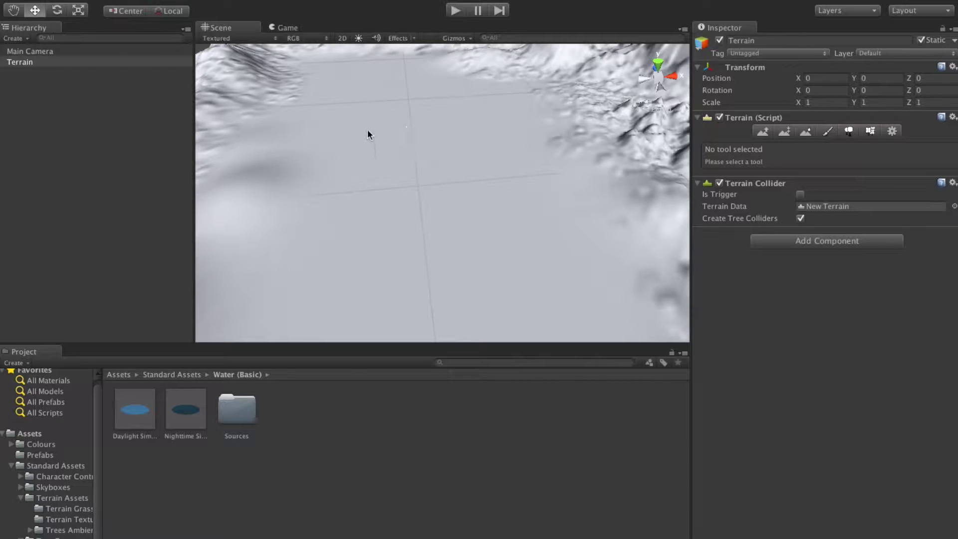
left_click(761, 132)
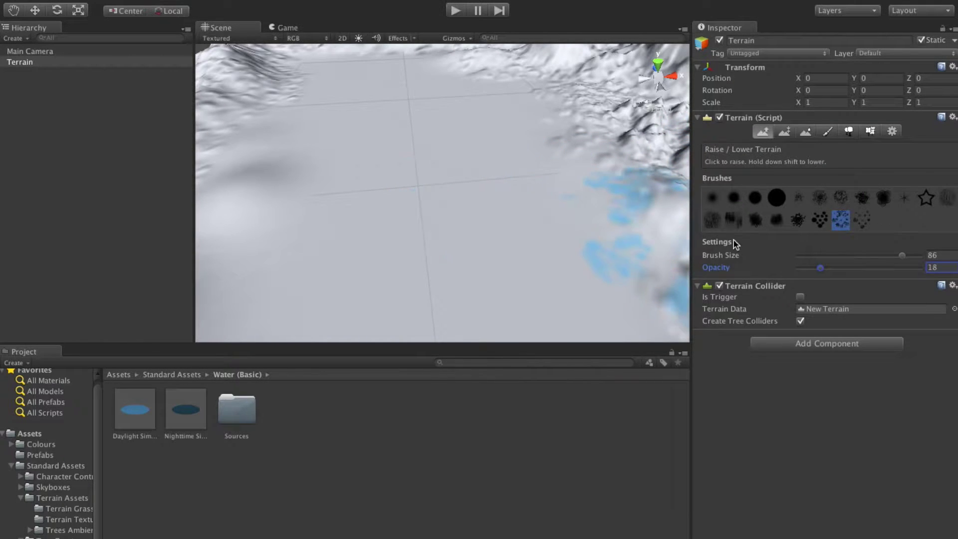
left_click(712, 197)
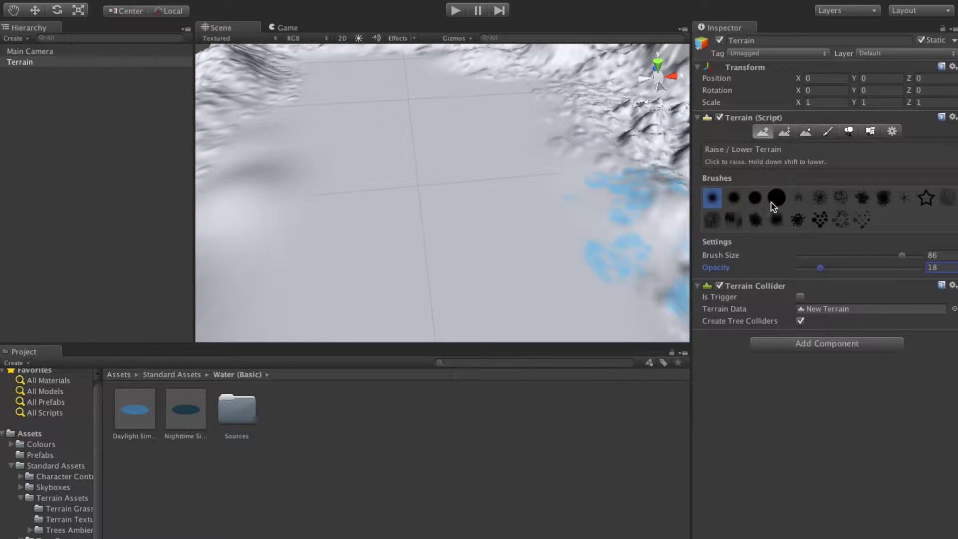
left_click(777, 197)
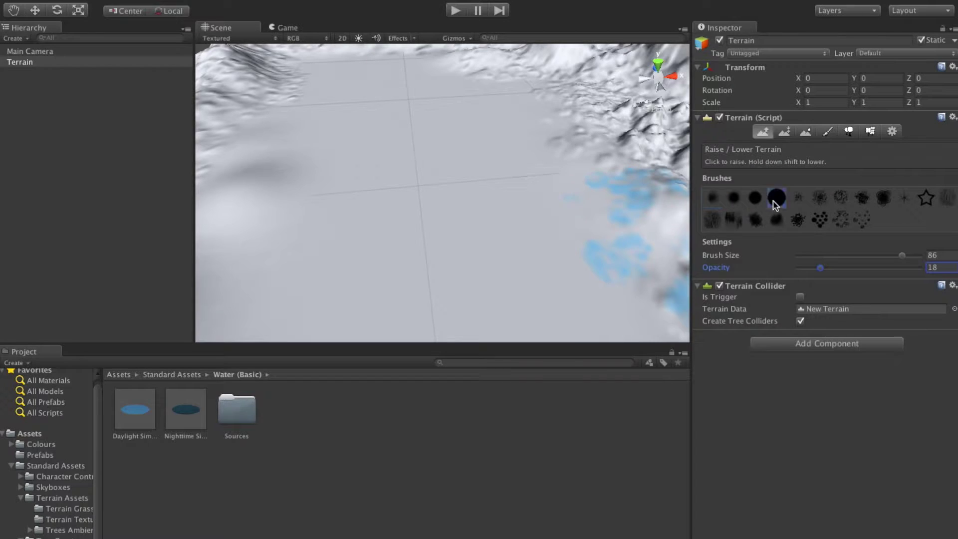
left_click(412, 175)
left_click_drag(411, 176, 417, 176)
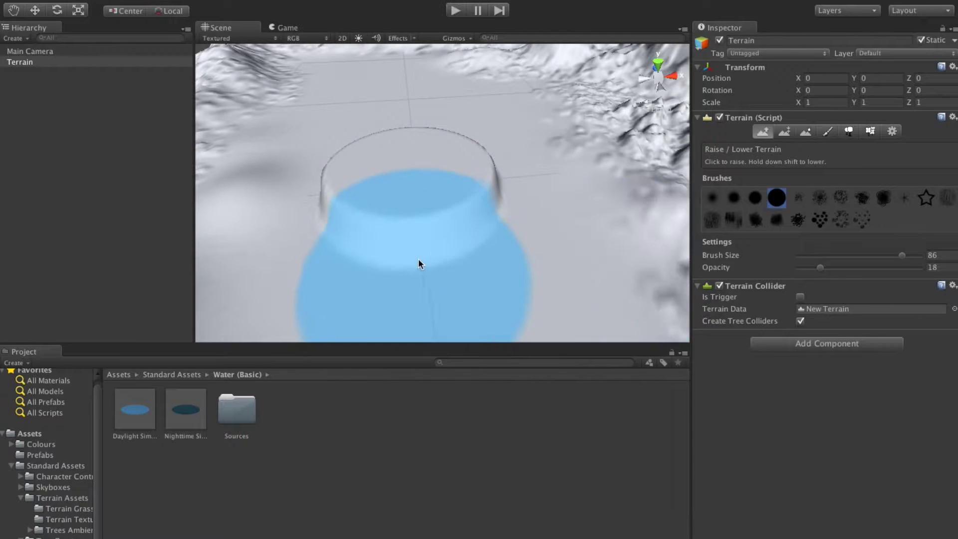
mouse_move(410, 244)
left_mouse_down("alt")
mouse_move(480, 208)
mouse_move(407, 252)
mouse_move(456, 246)
mouse_move(450, 169)
mouse_move(386, 292)
mouse_move(319, 222)
left_mouse_up("alt")
left_click(712, 197)
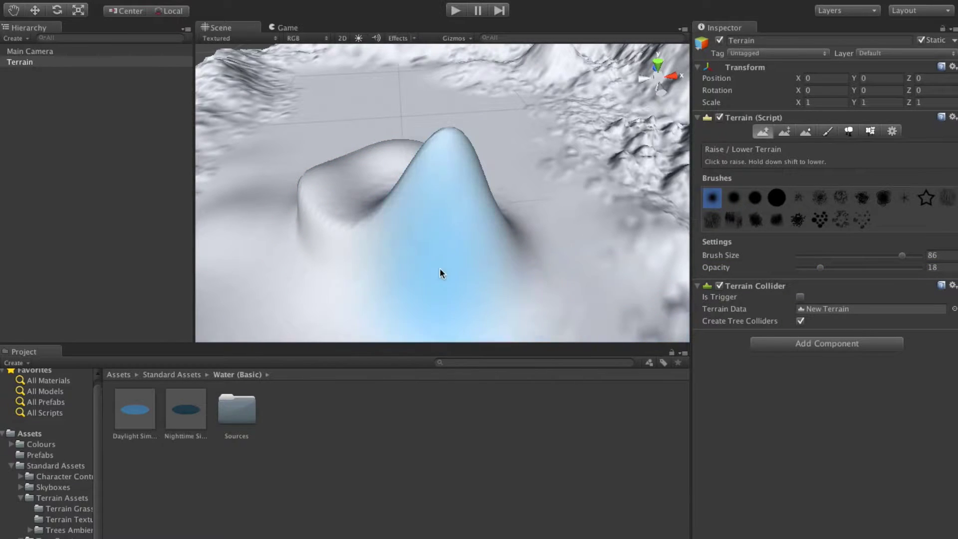
Use Paint Height with brush size 35 to flatten the central mound and plateau to a sampled height of 8.18524
left_click(785, 132)
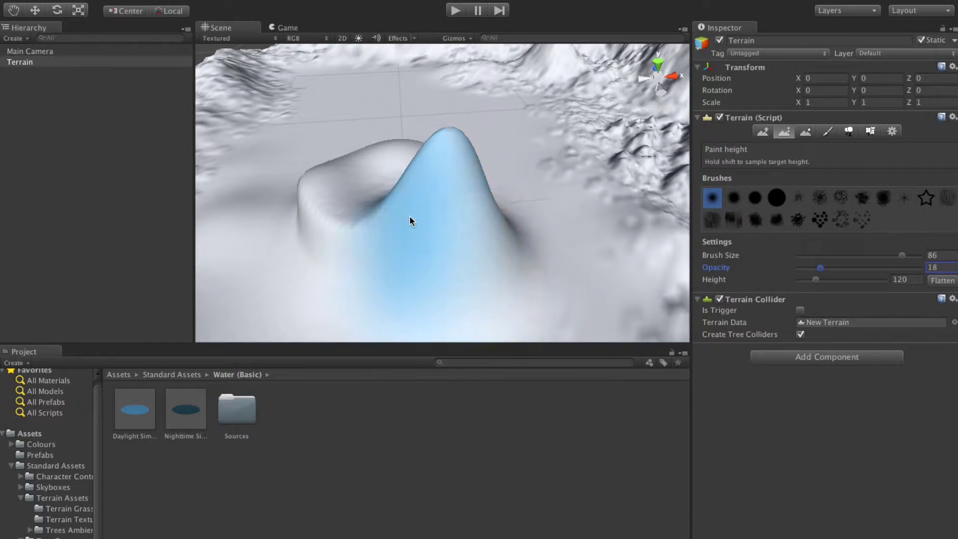
left_click_drag(866, 255, 840, 255)
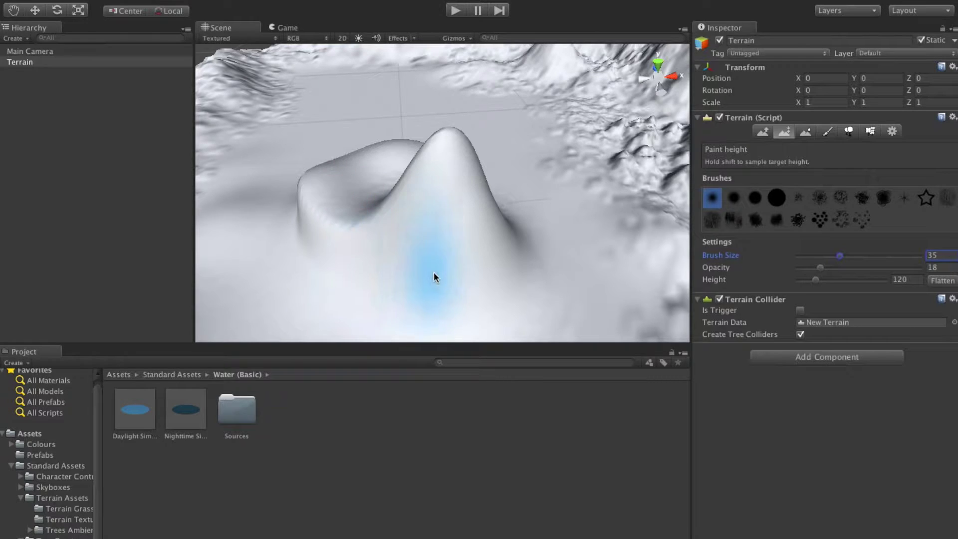
left_click(446, 290, "shift")
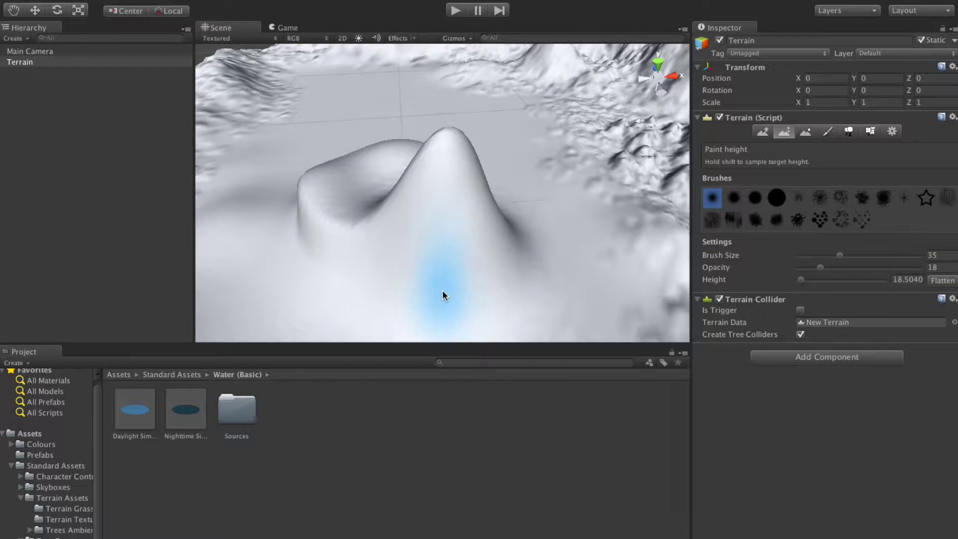
middle_click_drag(362, 258, 381, 244)
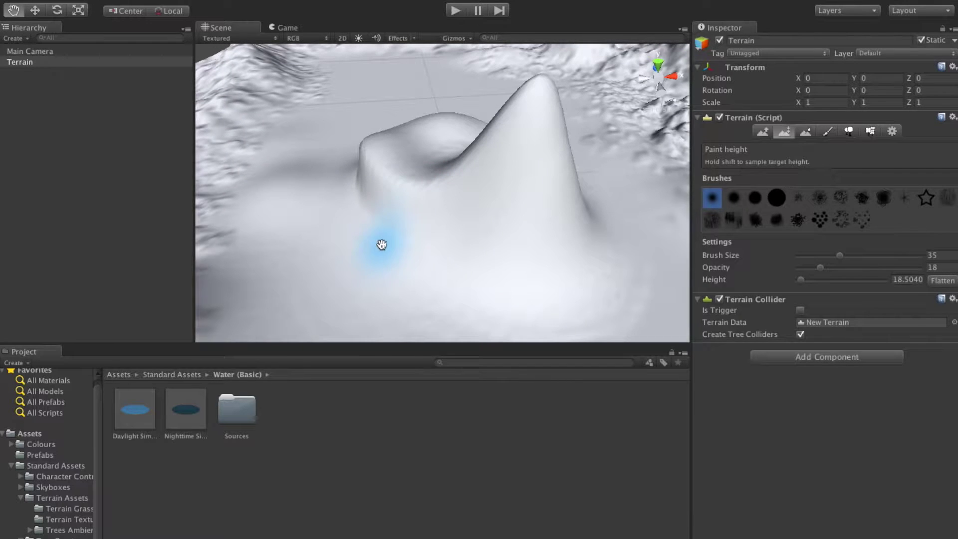
mouse_move(409, 209)
left_mouse_down()
mouse_move(441, 193)
mouse_move(501, 205)
mouse_move(495, 211)
mouse_move(531, 196)
mouse_move(489, 177)
mouse_move(546, 170)
mouse_move(527, 157)
mouse_move(445, 152)
mouse_move(397, 161)
mouse_move(411, 142)
mouse_move(381, 158)
mouse_move(403, 180)
mouse_move(379, 207)
left_mouse_up()
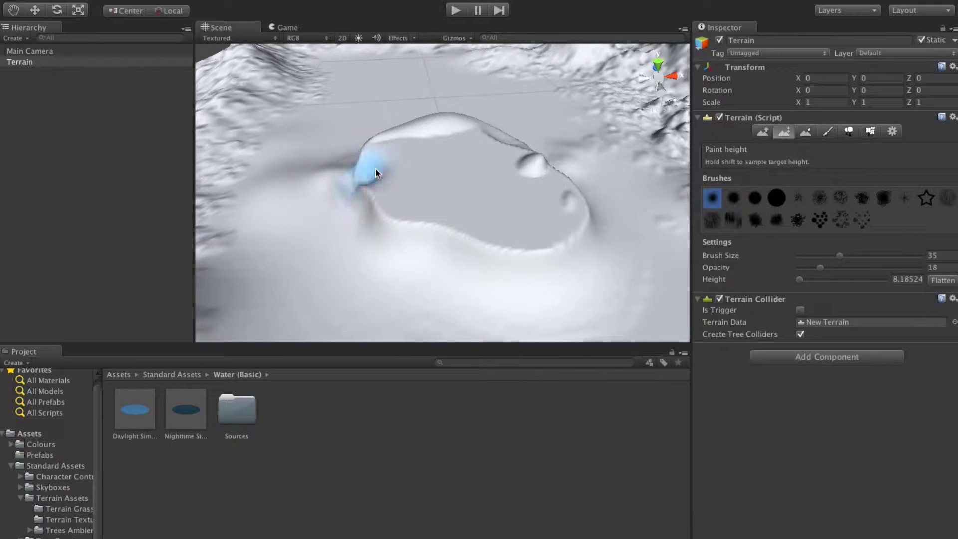
Widen the flat area in the terrain's centre and even out its rim at the sampled height
mouse_move(375, 173)
left_mouse_down()
mouse_move(421, 143)
mouse_move(456, 168)
mouse_move(360, 193)
mouse_move(377, 220)
mouse_move(466, 214)
mouse_move(406, 239)
mouse_move(528, 251)
mouse_move(578, 241)
mouse_move(556, 191)
mouse_move(501, 176)
mouse_move(491, 194)
mouse_move(524, 211)
mouse_move(467, 188)
mouse_move(528, 162)
mouse_move(519, 164)
mouse_move(502, 136)
mouse_move(445, 128)
mouse_move(475, 172)
mouse_move(464, 152)
mouse_move(541, 166)
mouse_move(451, 129)
mouse_move(539, 145)
mouse_move(449, 124)
left_mouse_up()
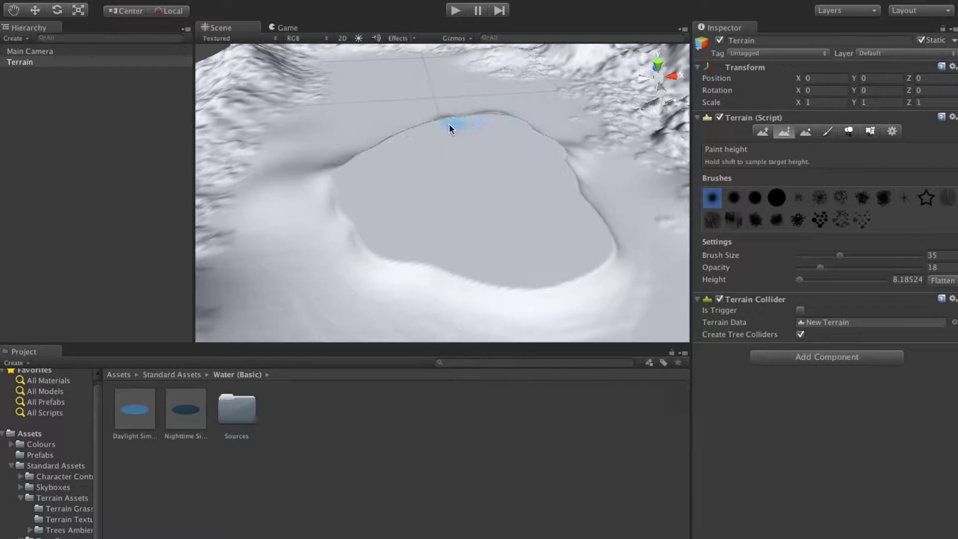
mouse_move(356, 221)
left_mouse_down()
mouse_move(459, 272)
mouse_move(591, 237)
left_mouse_up()
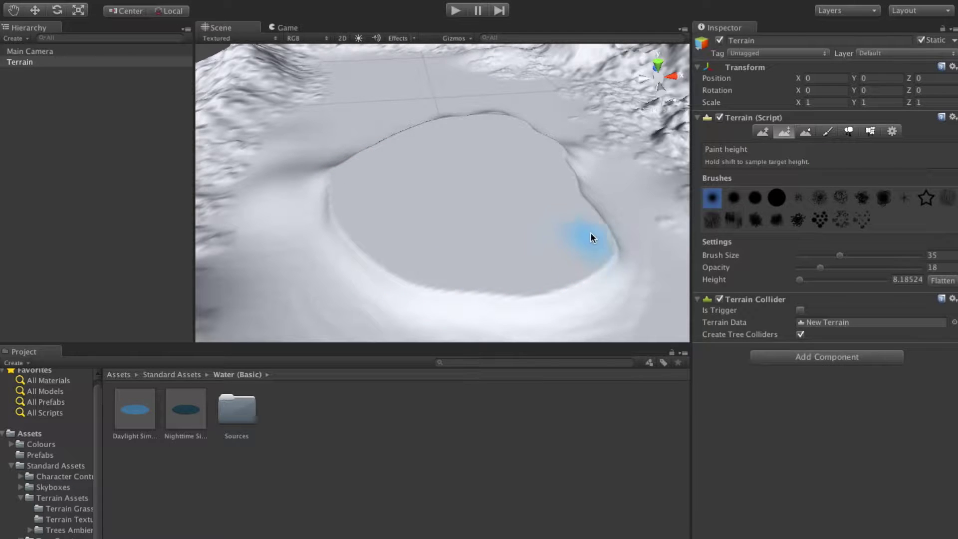
mouse_move(581, 163)
left_mouse_down()
mouse_move(487, 124)
mouse_move(548, 131)
left_mouse_up()
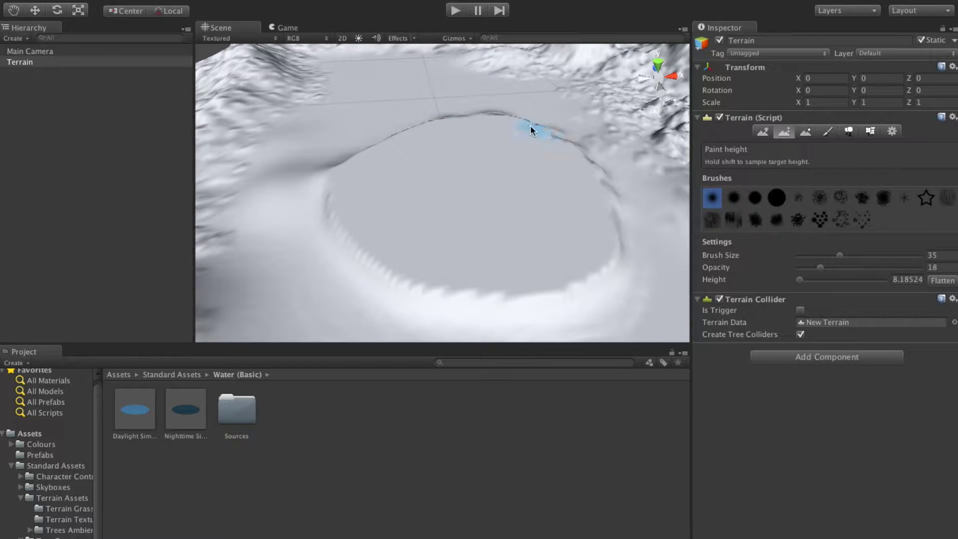
scroll(529, 124, "down", 5)
scroll(506, 171, "up", 3)
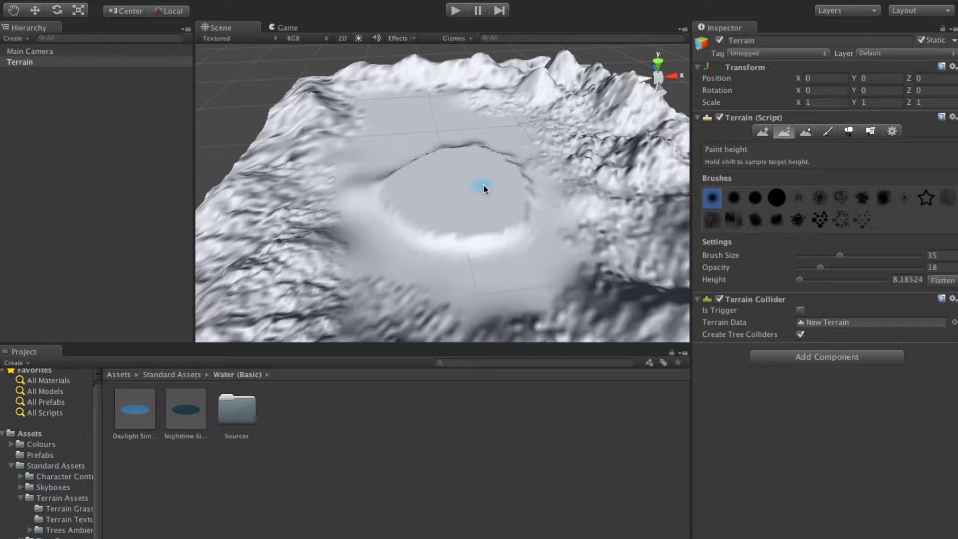
scroll(470, 194, "down", 2)
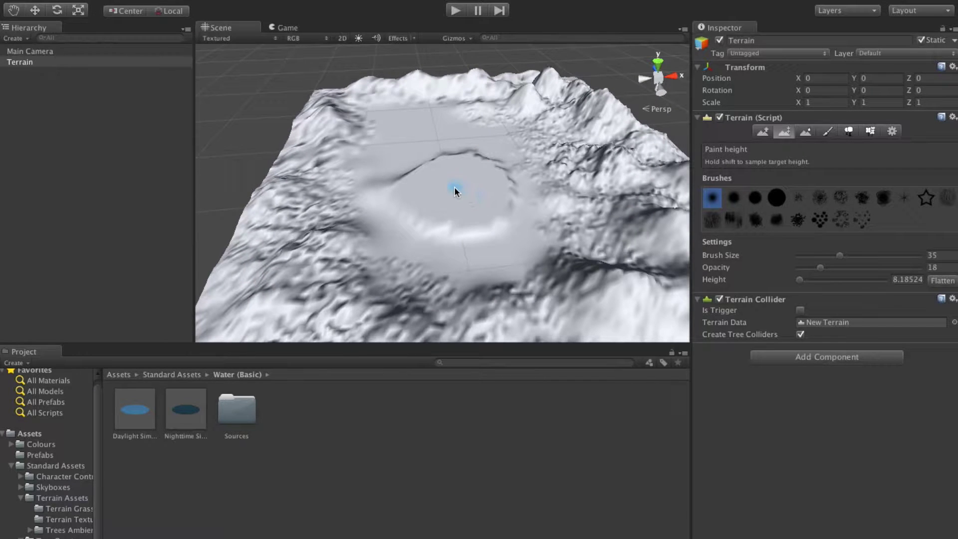
Add the Cliff (Layered Rock) texture, found by searching for "rock", as the terrain's base texture with tile size 15 by 15
left_click(807, 133)
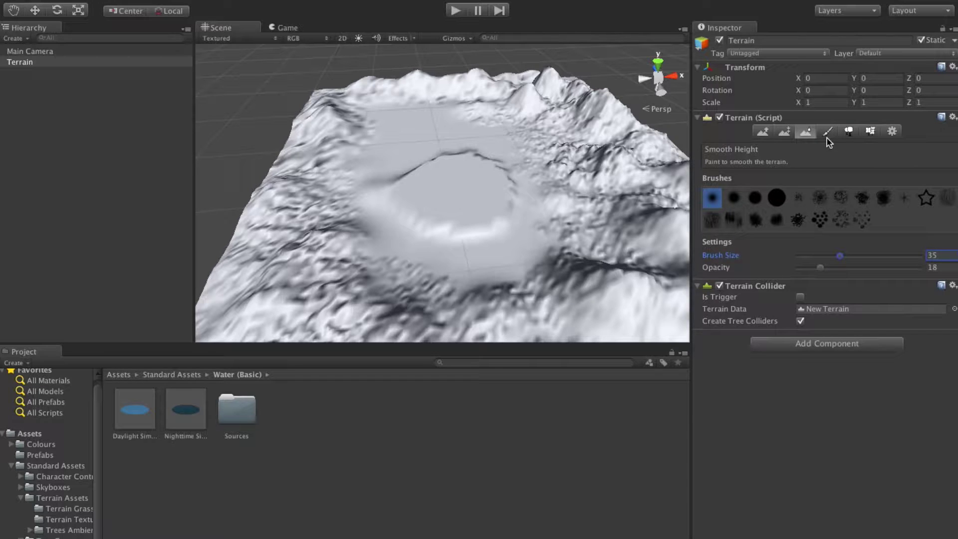
left_click(829, 133)
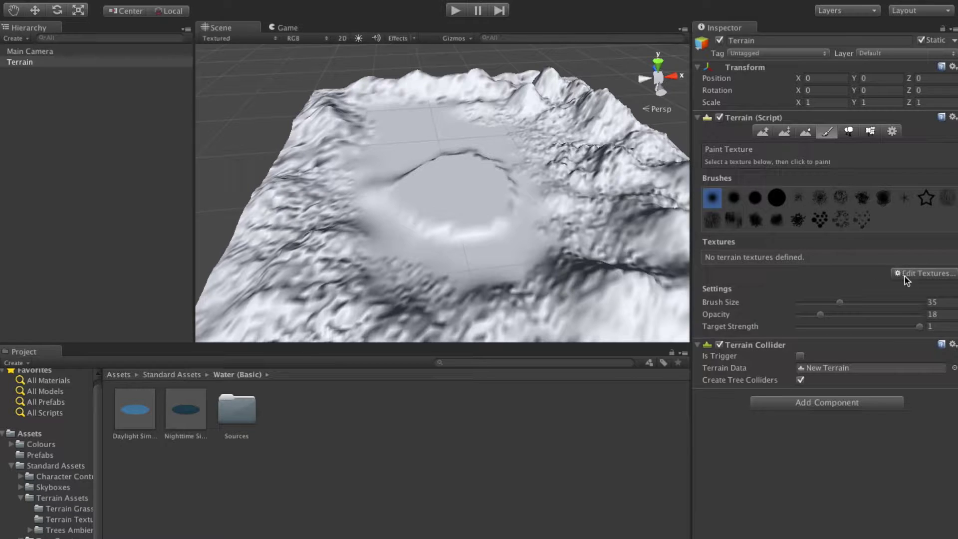
left_click(924, 275)
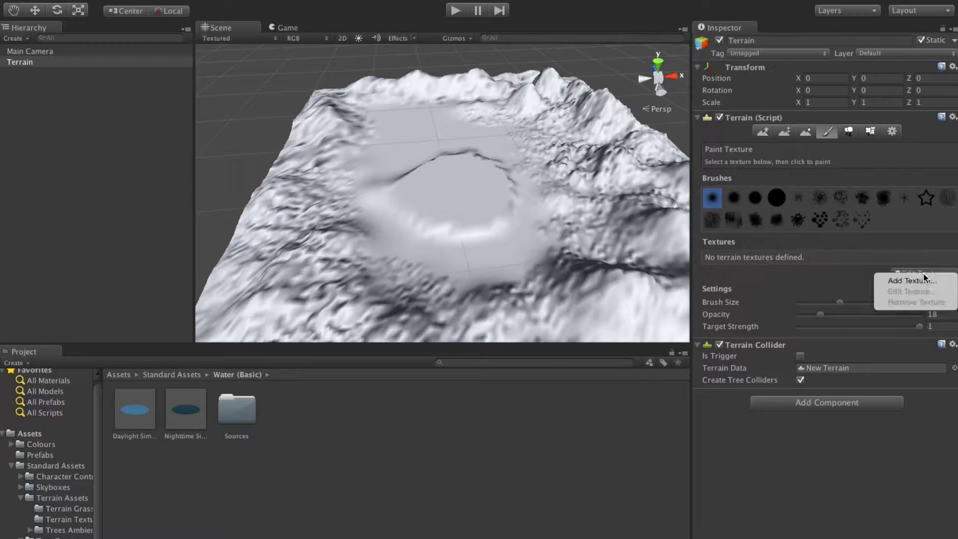
left_click(925, 282)
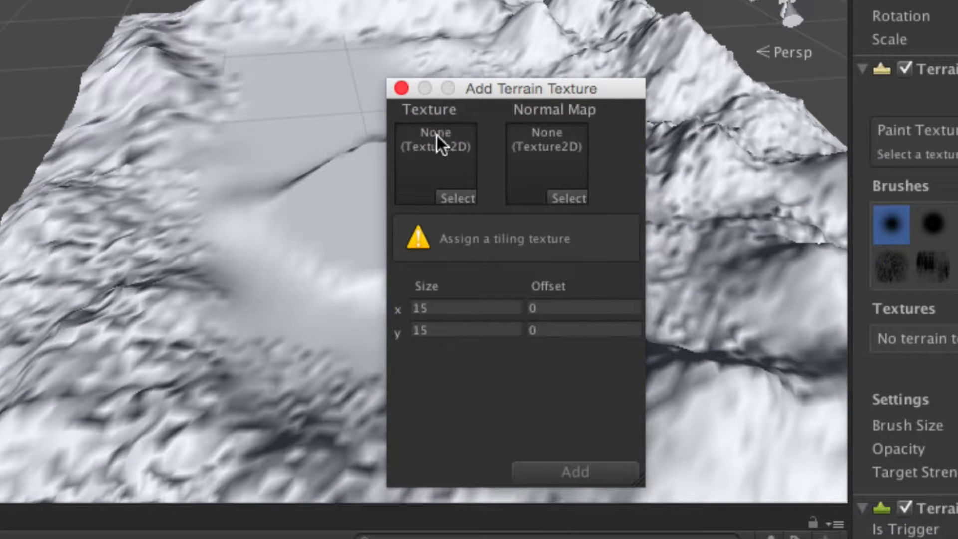
left_click(459, 199)
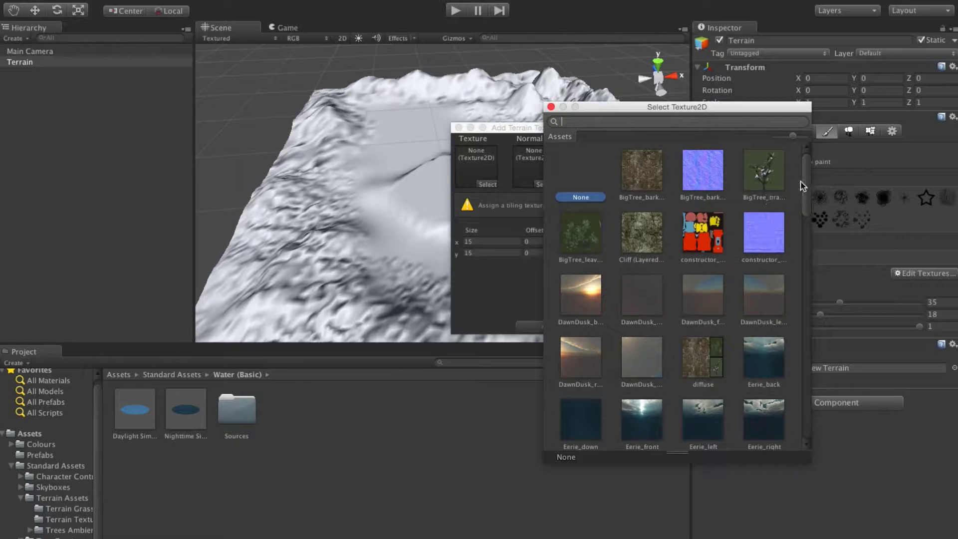
left_click_drag(806, 177, 810, 216)
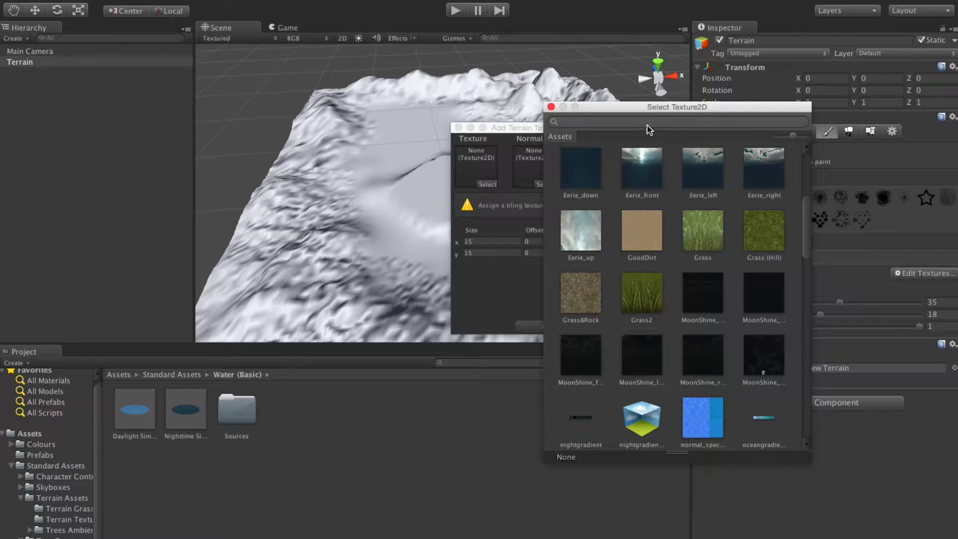
type("rock")
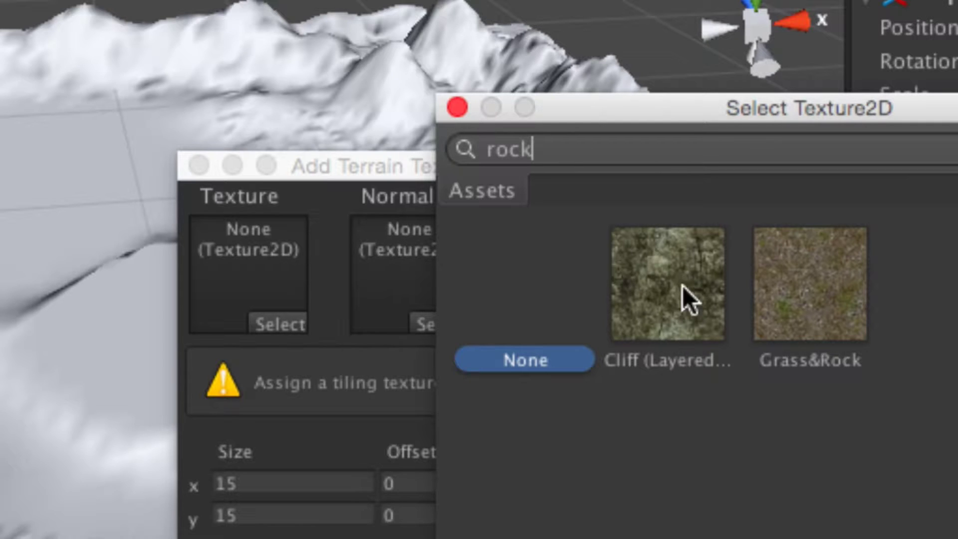
left_click(658, 280)
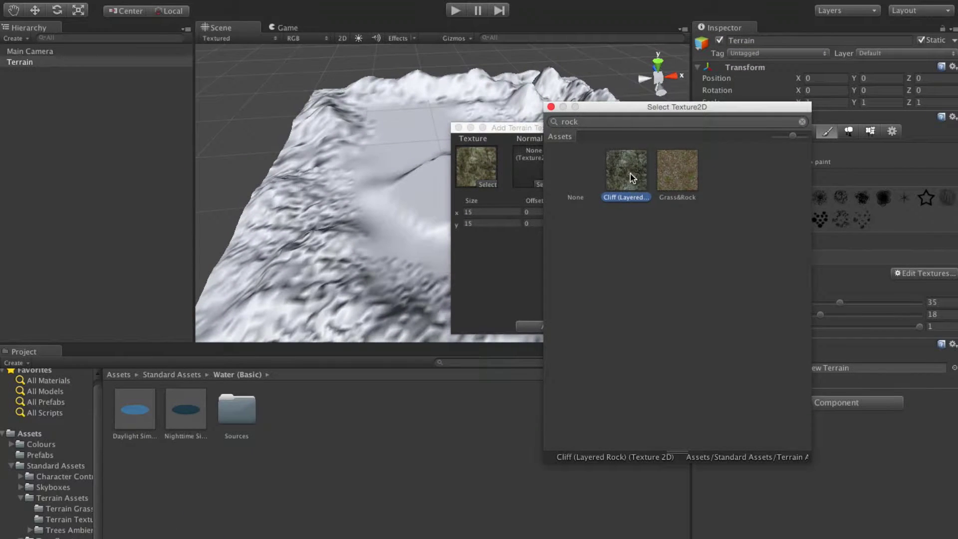
double_click(631, 173)
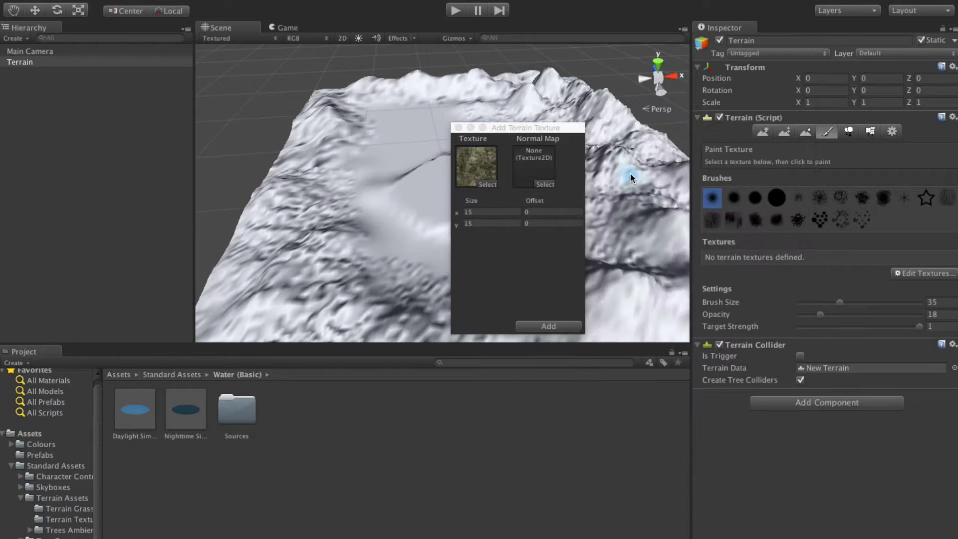
left_click(549, 326)
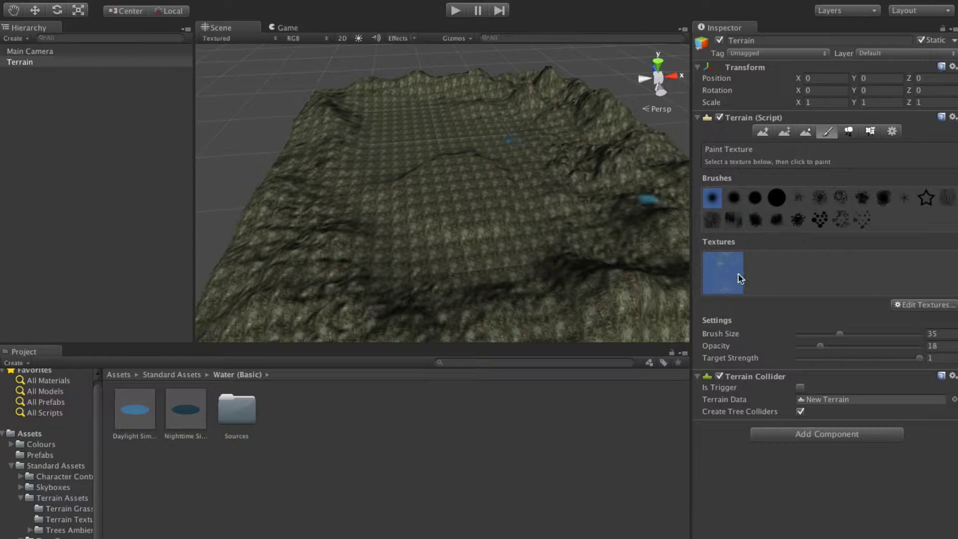
Add Grass&Rock as a second terrain texture with tile size 15 by 15
left_click(924, 305)
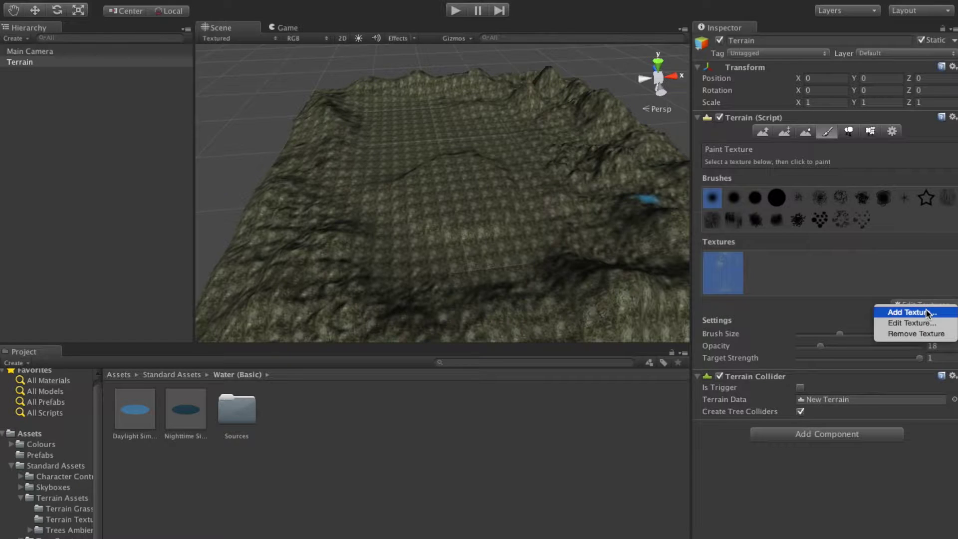
left_click(926, 312)
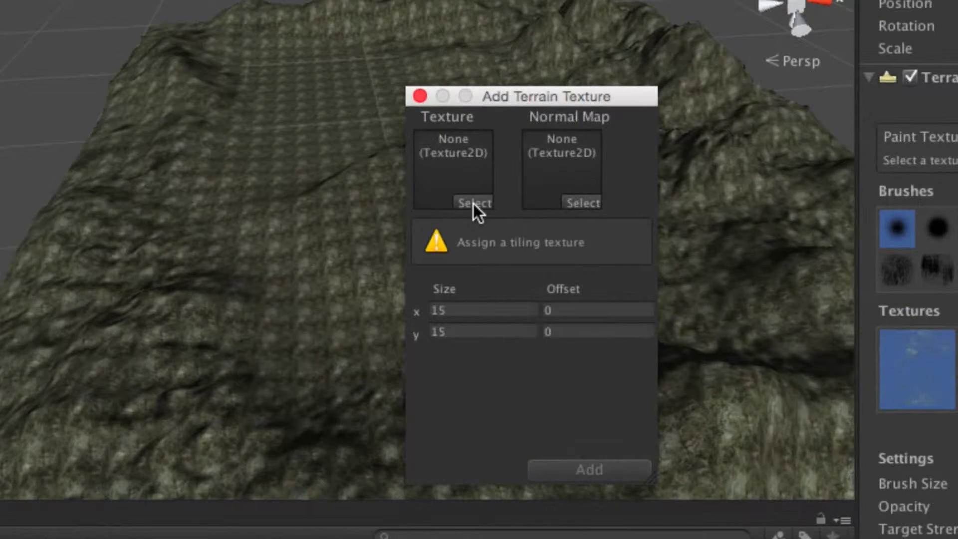
left_click(473, 203)
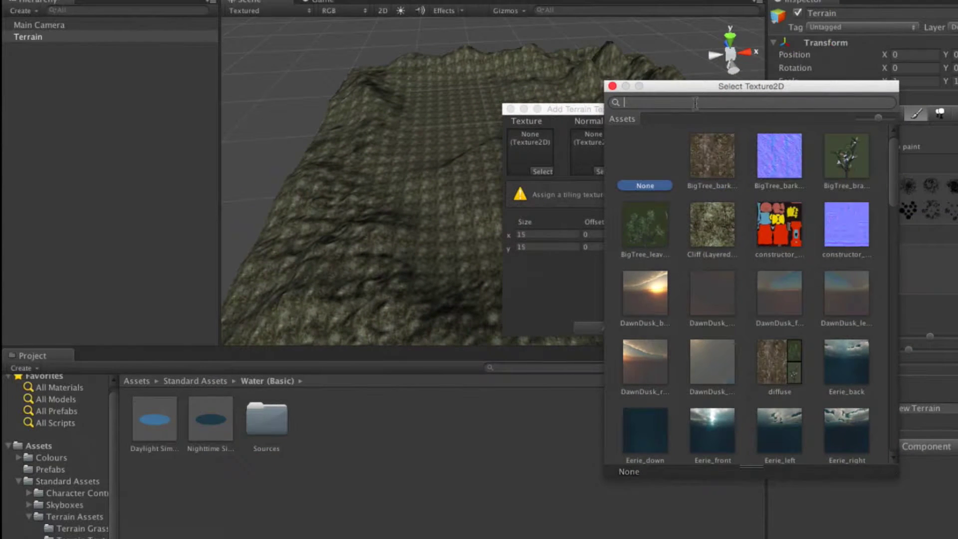
type("rock")
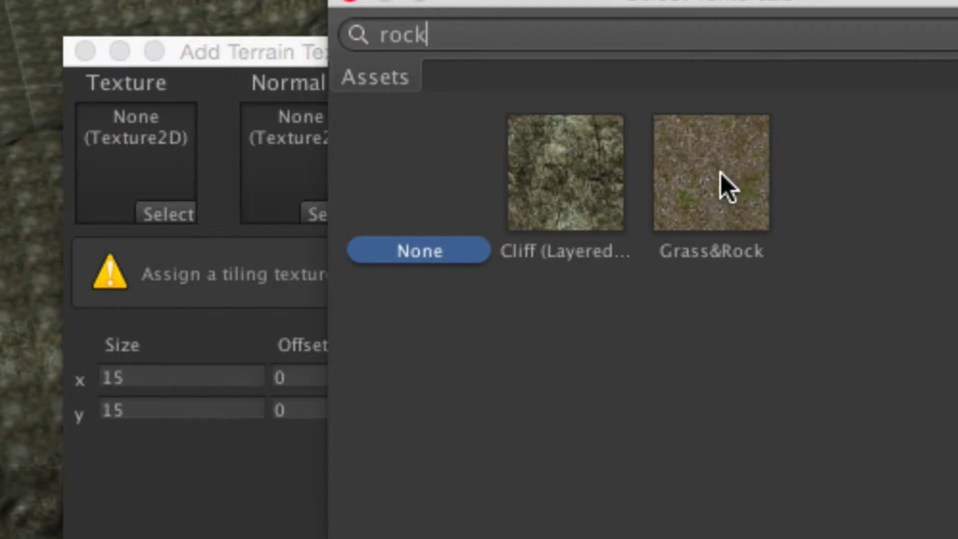
left_click(724, 175)
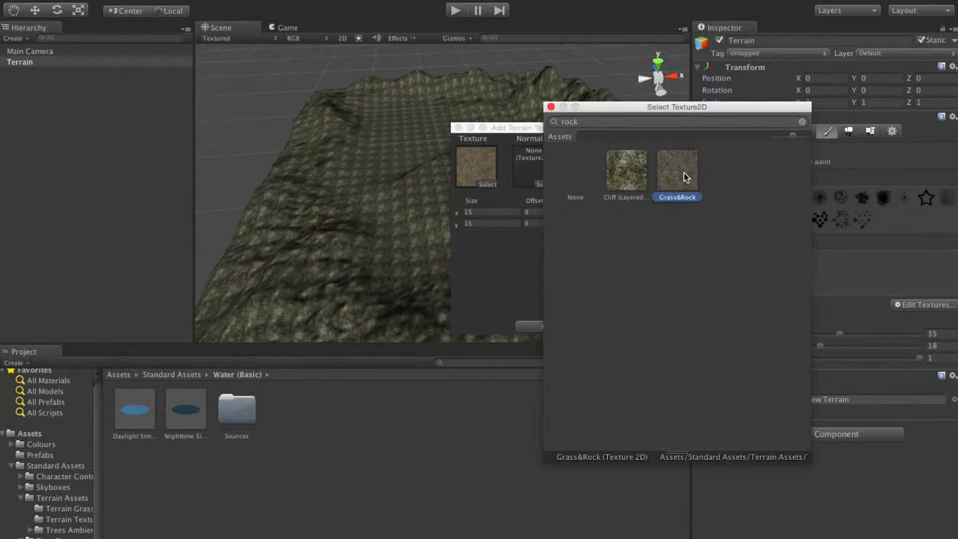
double_click(684, 172)
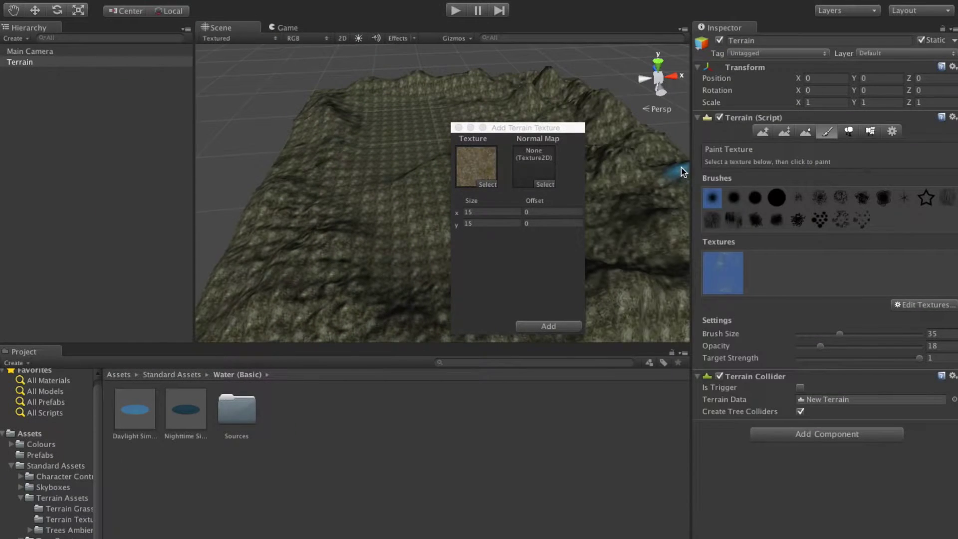
left_click(547, 325)
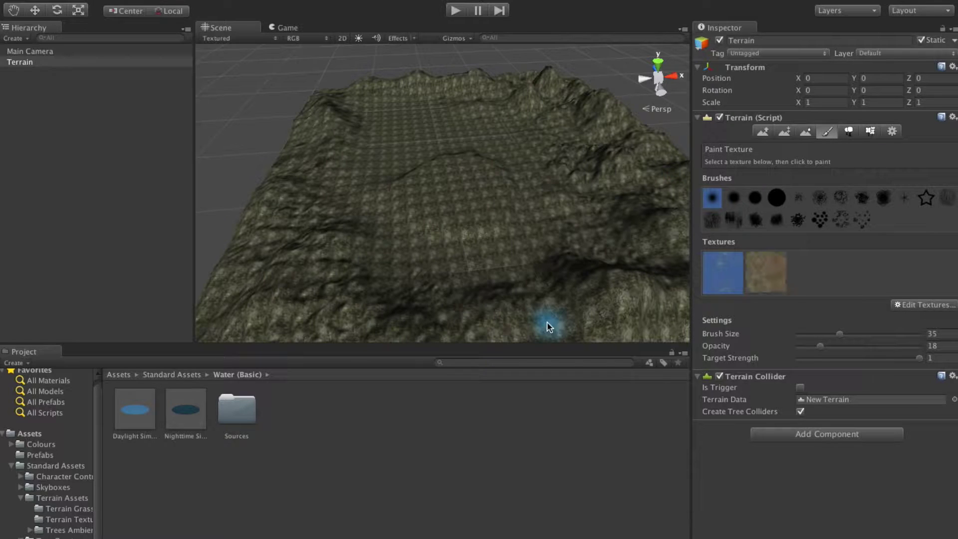
Paint a patch of Grass&Rock on the flat ground near the edge hills with the soft round brush at size 35
left_click(769, 273)
left_click(769, 272)
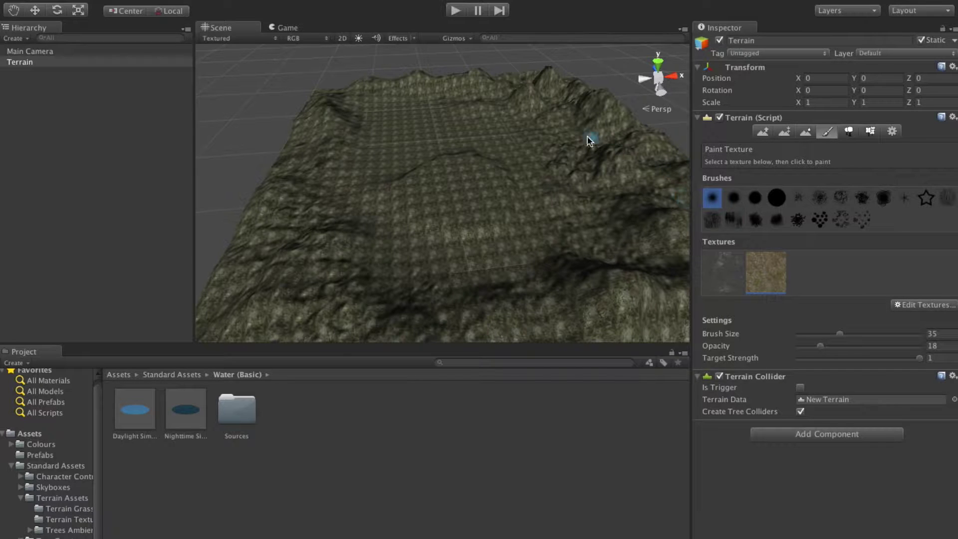
middle_click_drag(408, 90, 449, 165)
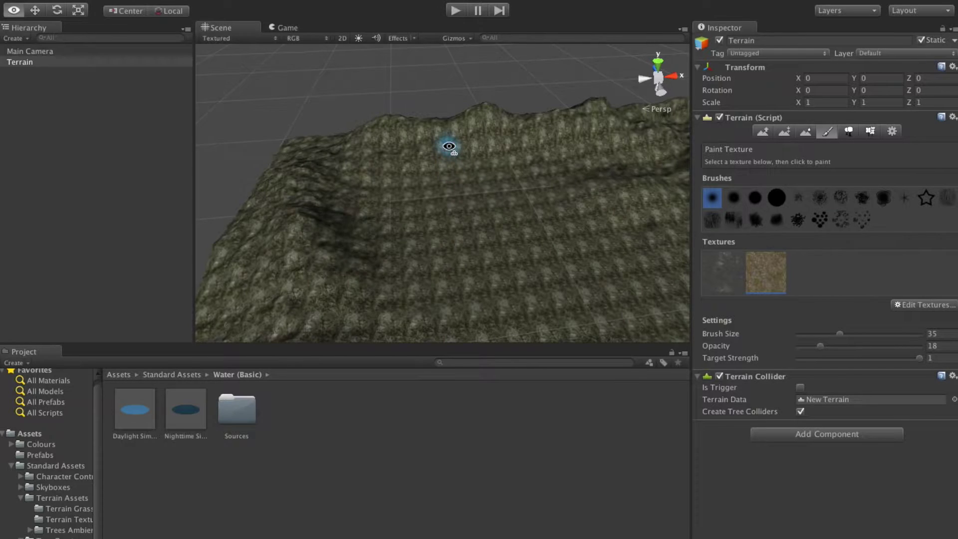
mouse_move(447, 147)
left_mouse_down("alt")
mouse_move(399, 159)
mouse_move(389, 139)
mouse_move(349, 124)
mouse_move(357, 103)
mouse_move(403, 119)
left_mouse_up("alt")
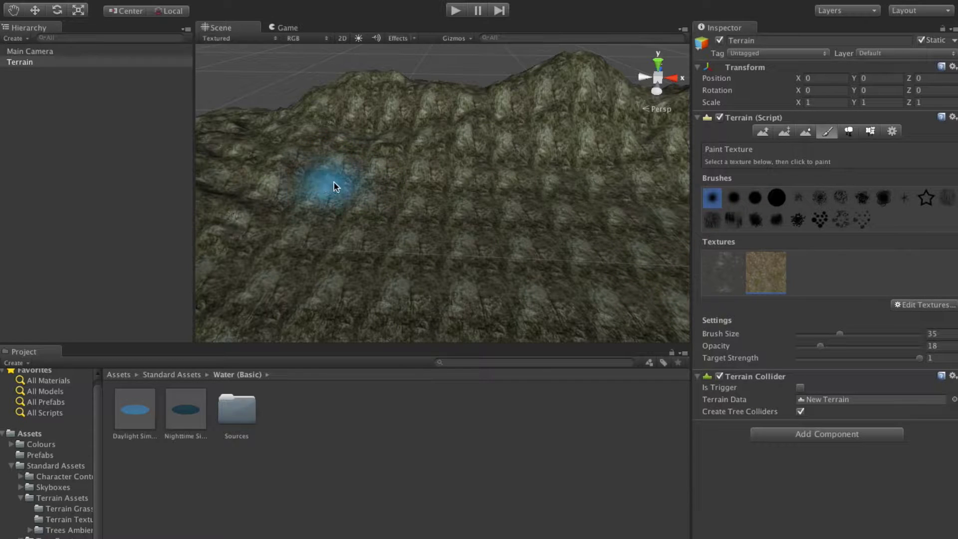
mouse_move(334, 186)
left_mouse_down()
mouse_move(347, 207)
mouse_move(479, 202)
mouse_move(595, 220)
mouse_move(437, 246)
mouse_move(540, 239)
left_mouse_up()
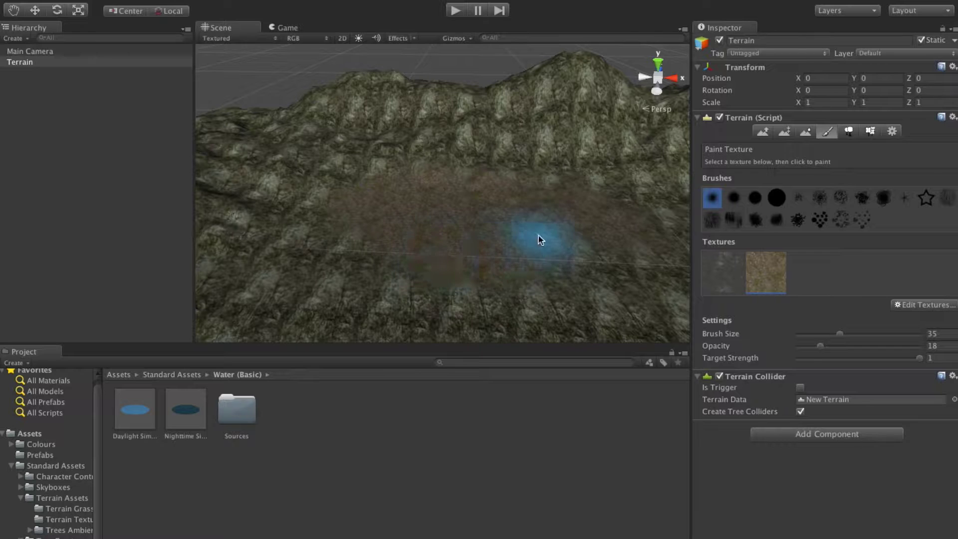
mouse_move(560, 214)
middle_mouse_down()
mouse_move(513, 188)
mouse_move(528, 187)
middle_mouse_up()
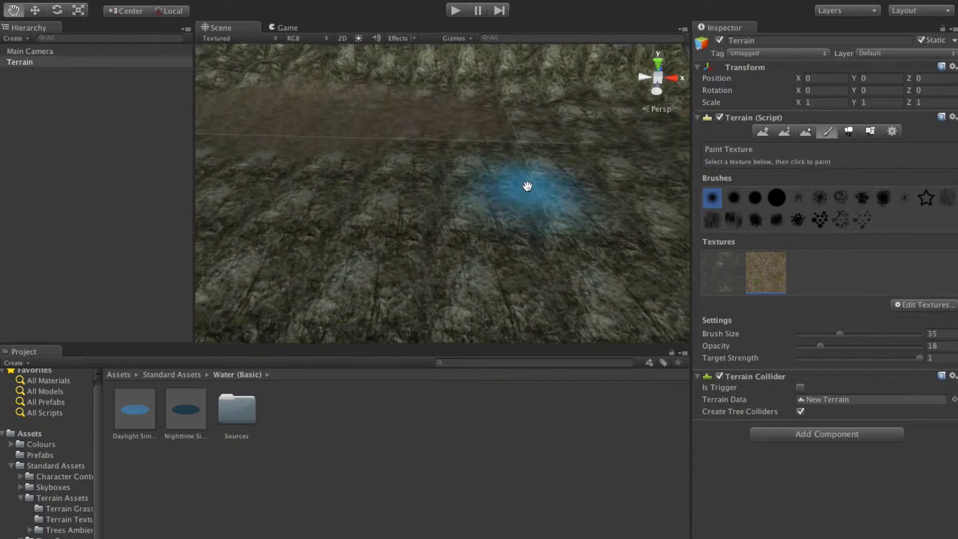
left_click_drag(527, 186, 670, 196, "alt")
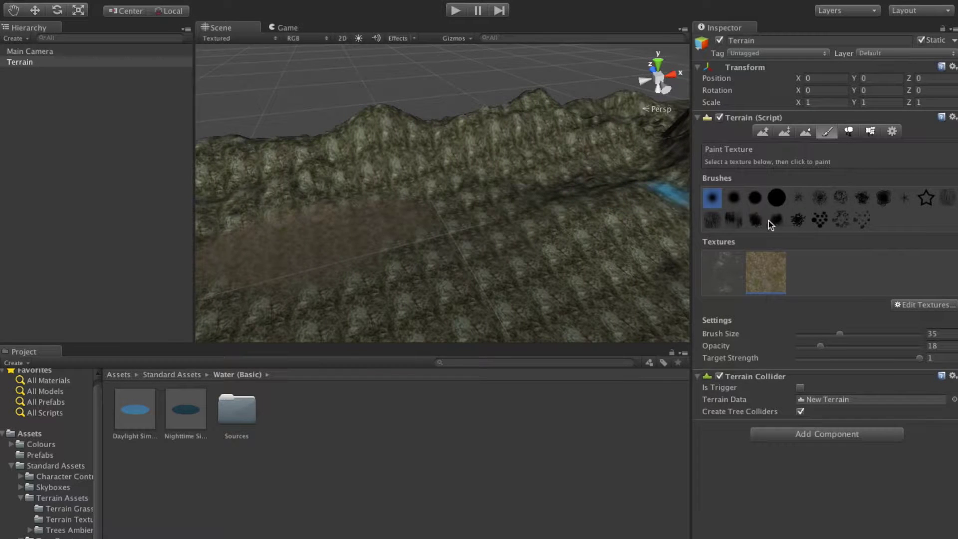
Increase the brush size to 56 and paint Grass&Rock along the foot of the hills and around the tall peak's base
left_click_drag(838, 334, 854, 342)
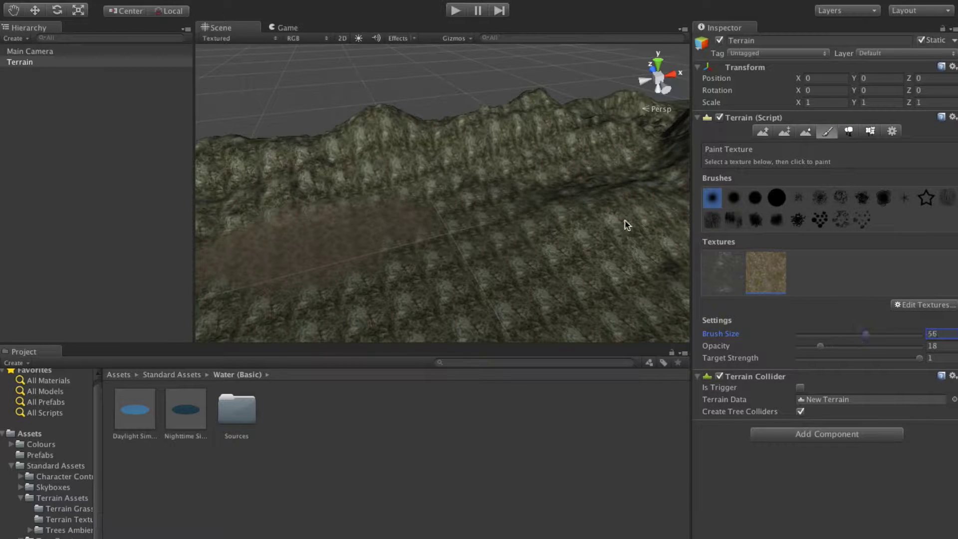
mouse_move(428, 220)
left_mouse_down()
mouse_move(438, 207)
mouse_move(485, 207)
mouse_move(544, 189)
mouse_move(604, 190)
mouse_move(613, 162)
mouse_move(644, 199)
mouse_move(345, 235)
mouse_move(515, 231)
mouse_move(541, 188)
mouse_move(680, 189)
left_mouse_up()
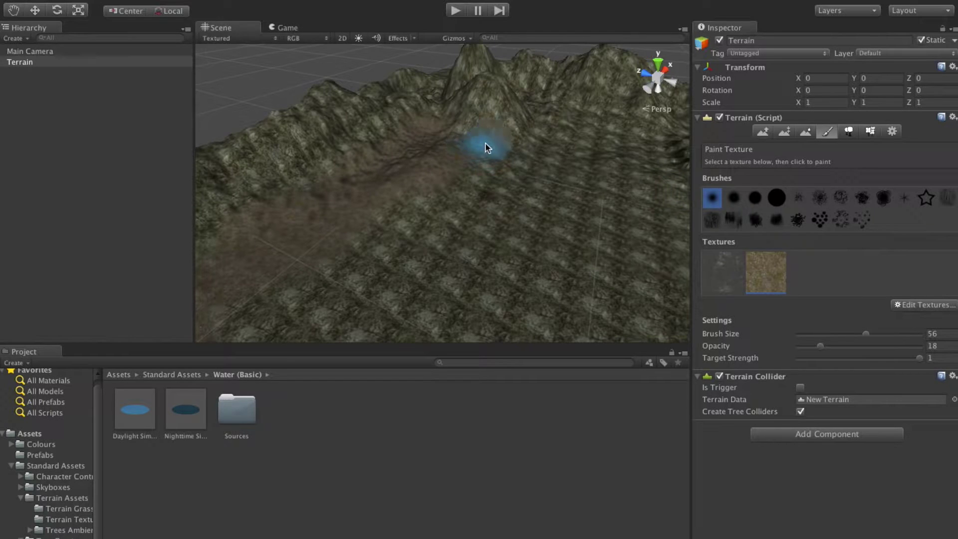
mouse_move(487, 146)
left_mouse_down()
mouse_move(647, 131)
mouse_move(507, 188)
mouse_move(498, 167)
mouse_move(466, 171)
mouse_move(521, 179)
left_mouse_up()
mouse_move(490, 155)
middle_mouse_down()
mouse_move(420, 167)
mouse_move(473, 167)
middle_mouse_up()
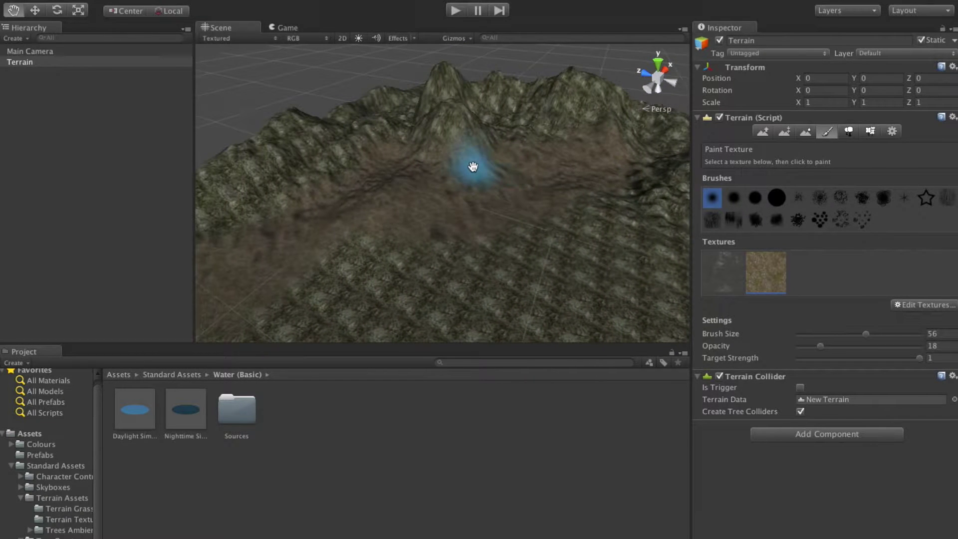
Switch to the scattered-dots brush at size 20 and dab Grass&Rock specks onto the rocky hillside
left_click(863, 219)
left_click(713, 199)
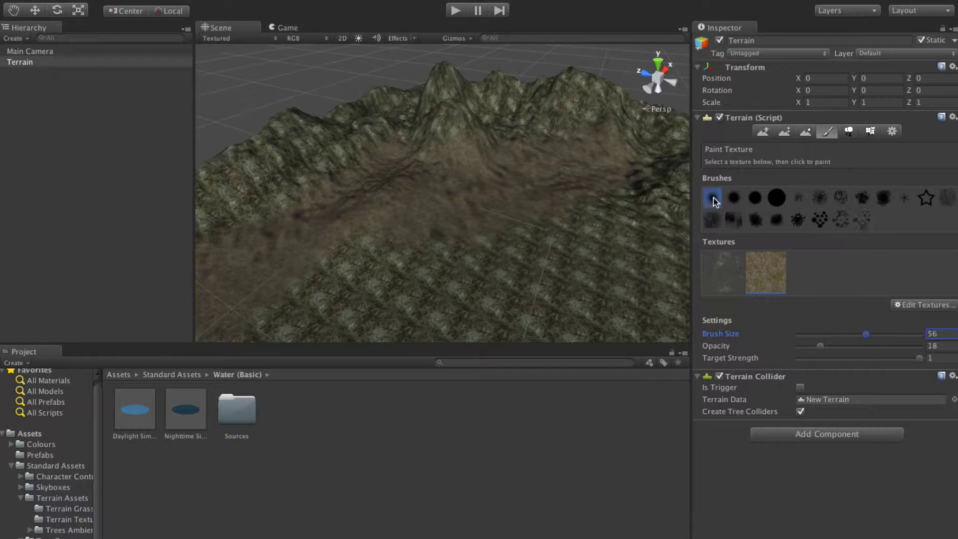
left_click(864, 221)
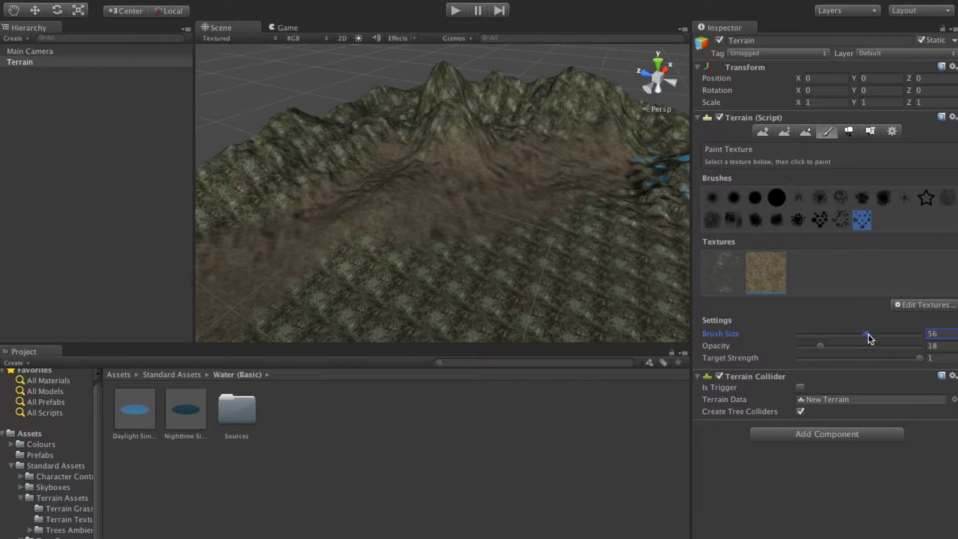
left_click_drag(831, 335, 822, 335)
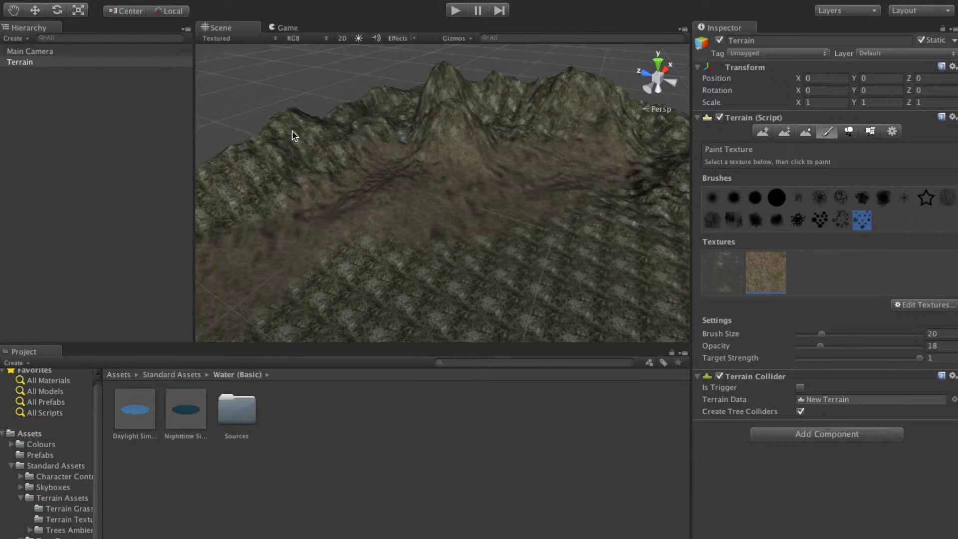
key("q")
middle_click_drag(285, 200, 387, 154)
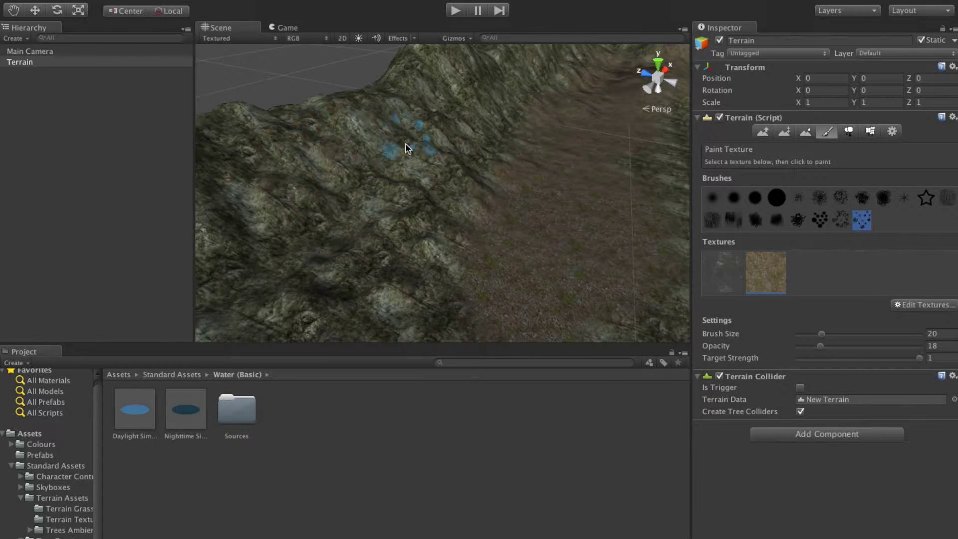
Set the opacity to 70 and brush size to 13, and speckle Grass&Rock across the slopes of the edge hills
left_click_drag(824, 352, 883, 353)
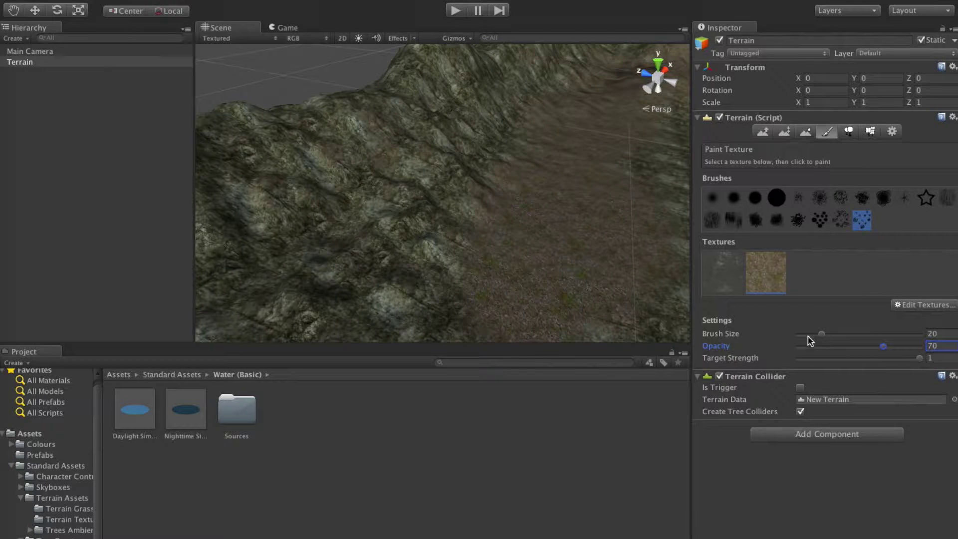
left_click_drag(822, 336, 818, 335)
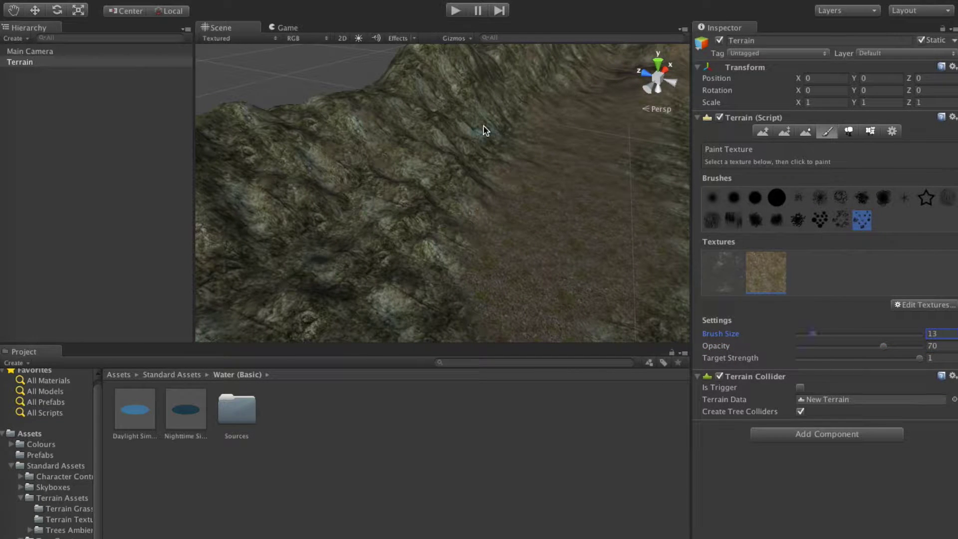
mouse_move(459, 124)
left_mouse_down("alt")
mouse_move(421, 154)
mouse_move(327, 145)
mouse_move(323, 210)
left_mouse_up("alt")
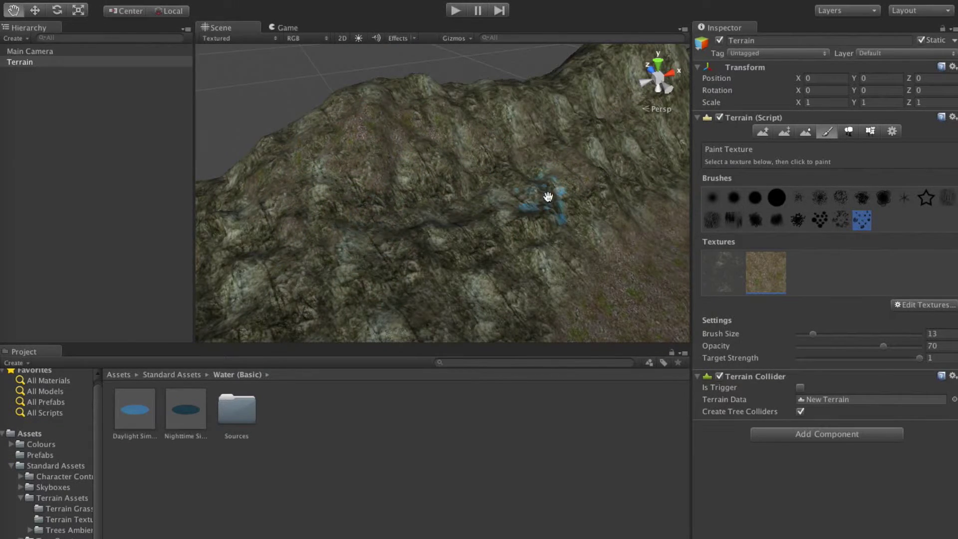
middle_click_drag(546, 199, 469, 188)
scroll(470, 188, "down", 3)
scroll(435, 129, "down", 2)
left_click_drag(428, 124, 444, 146, "alt")
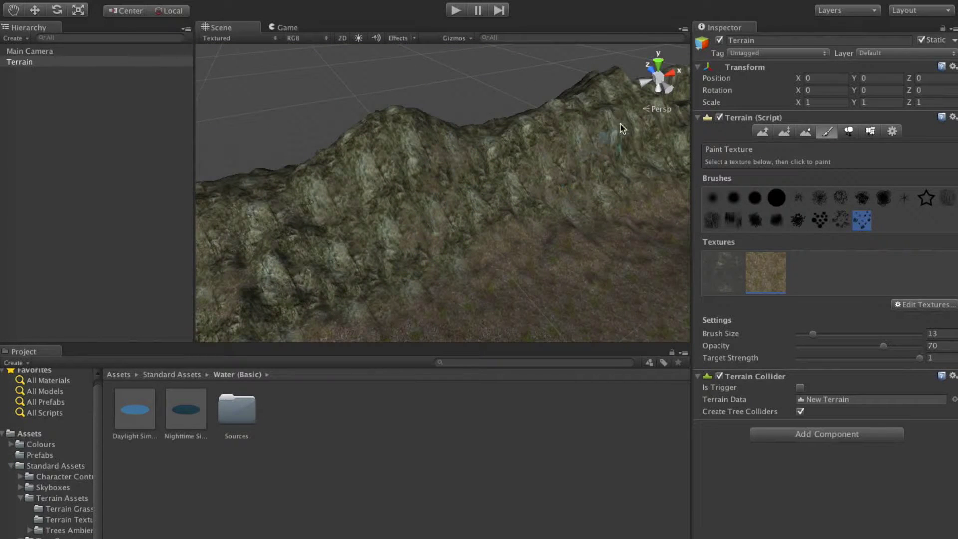
left_click_drag(625, 156, 844, 102, "alt")
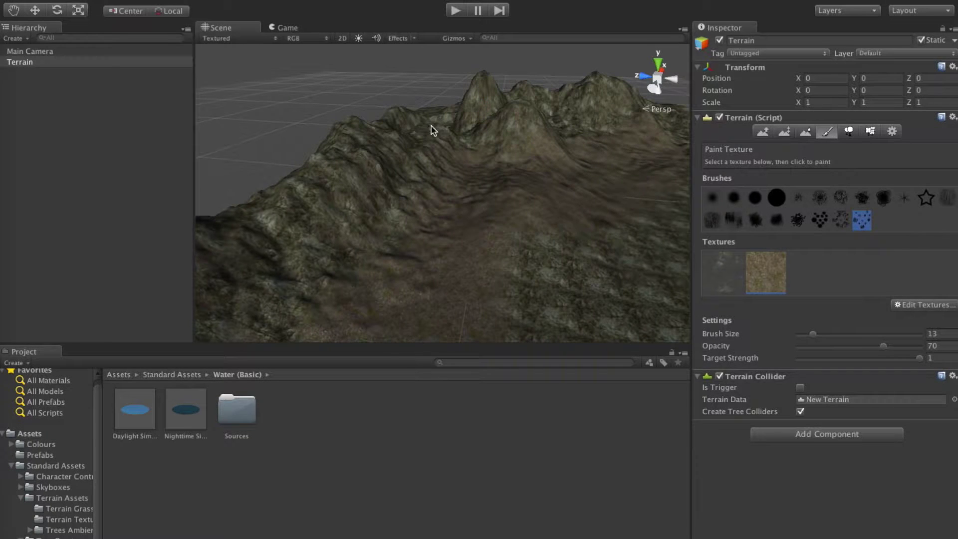
Paint Grass&Rock along the foot of the edge hills and onto the lower slopes with a scattered-blotch brush at size 42
left_click(836, 221)
middle_click_drag(615, 146, 479, 174)
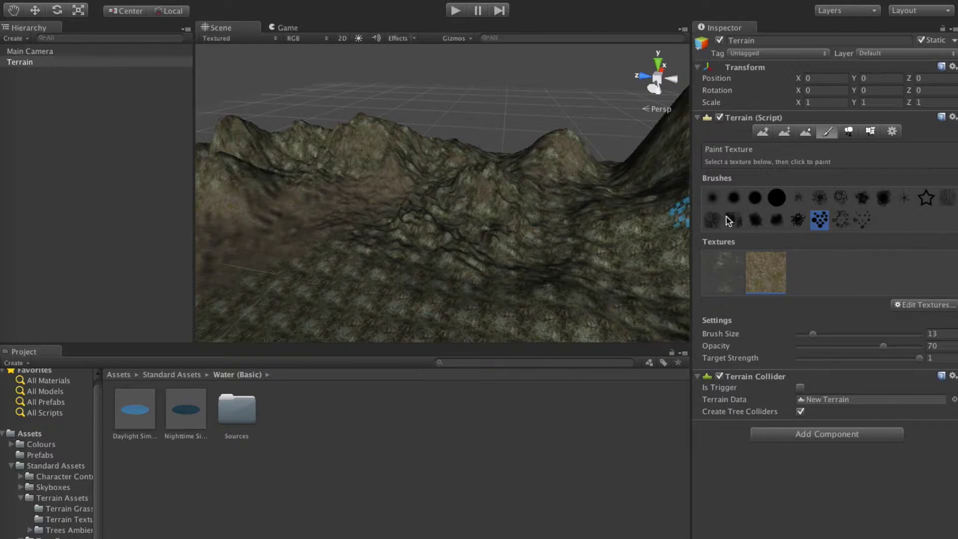
left_click_drag(813, 335, 839, 334)
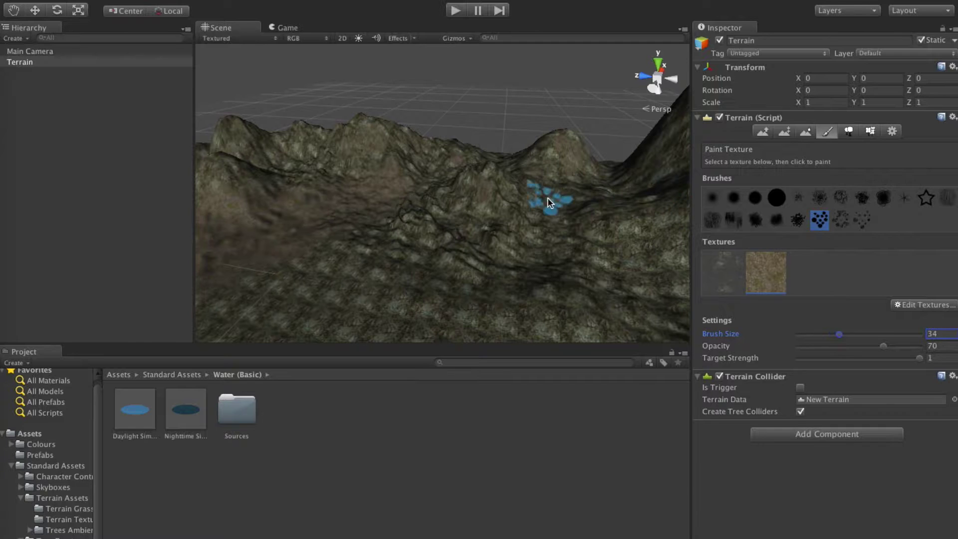
scroll(571, 197, "down", 5)
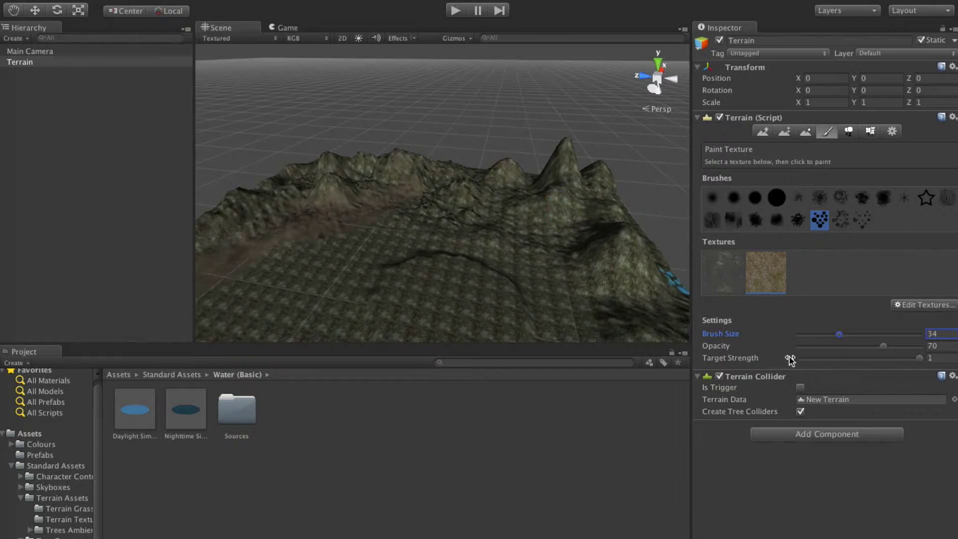
left_click_drag(850, 334, 852, 335)
left_click(843, 220)
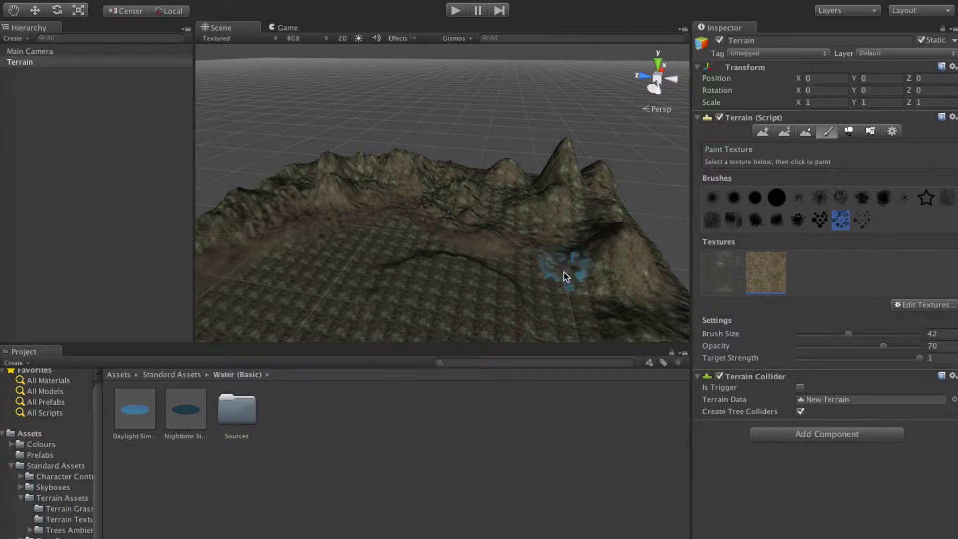
mouse_move(564, 272)
left_mouse_down()
mouse_move(421, 235)
mouse_move(325, 253)
mouse_move(344, 256)
mouse_move(265, 253)
left_mouse_up()
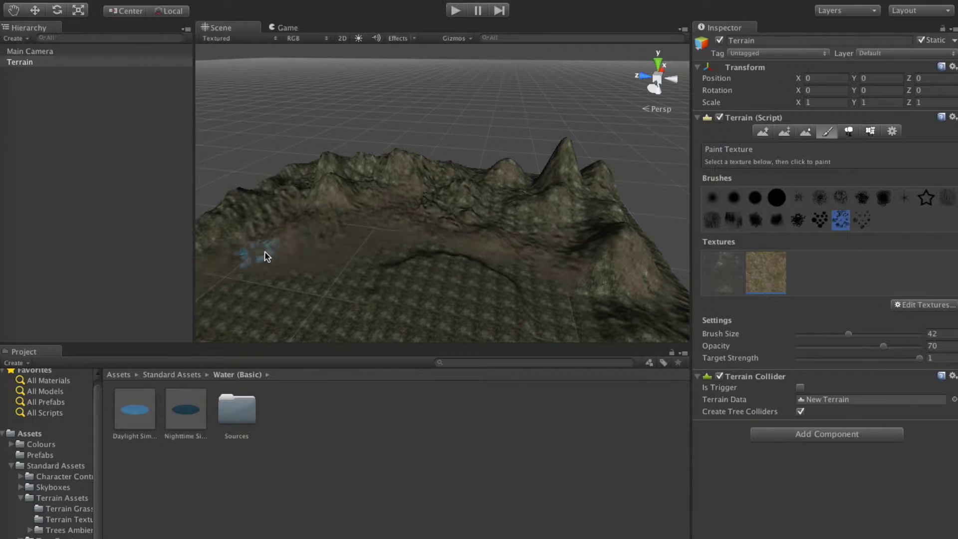
mouse_move(374, 220)
left_mouse_down("alt")
mouse_move(256, 253)
mouse_move(190, 253)
mouse_move(219, 254)
mouse_move(196, 262)
mouse_move(64, 261)
mouse_move(140, 197)
left_mouse_up("alt")
mouse_move(284, 177)
left_mouse_down("alt")
mouse_move(216, 152)
mouse_move(190, 154)
mouse_move(220, 133)
mouse_move(387, 160)
mouse_move(342, 167)
mouse_move(380, 163)
mouse_move(351, 142)
mouse_move(280, 145)
mouse_move(338, 158)
left_mouse_up("alt")
key("F2")
mouse_move(459, 176)
left_mouse_down()
mouse_move(390, 194)
mouse_move(474, 179)
left_mouse_up()
key("ctrl+z")
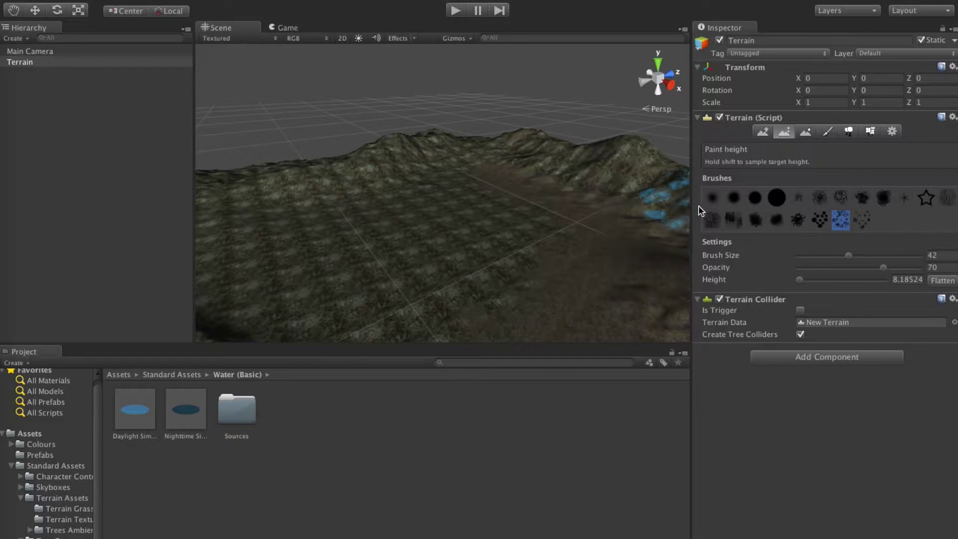
left_click(828, 133)
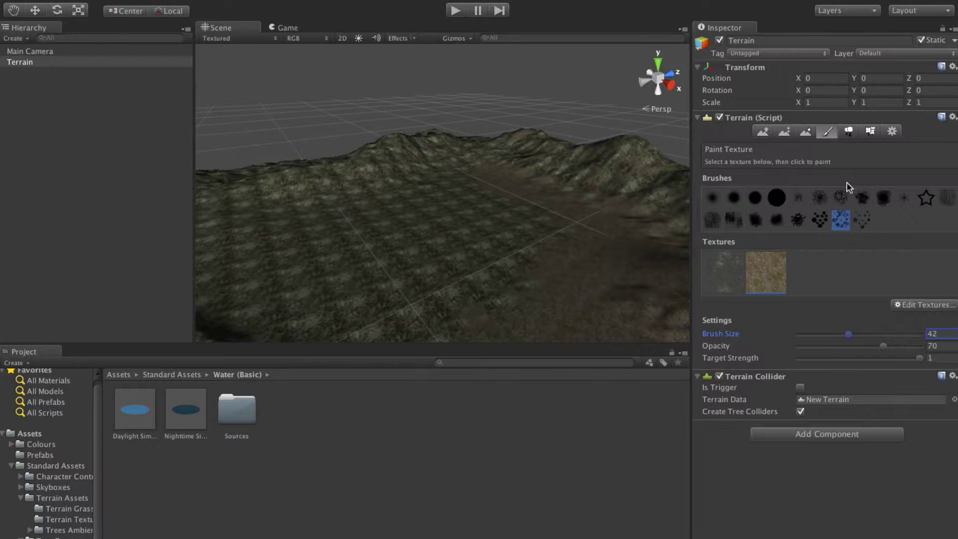
Cover the flat ground and the central plateau with Grass&Rock up to the surrounding hills, using the scattered-blotch brush at size 42
mouse_move(421, 191)
left_mouse_down()
mouse_move(338, 210)
mouse_move(428, 203)
mouse_move(494, 220)
mouse_move(321, 197)
mouse_move(374, 188)
left_mouse_up()
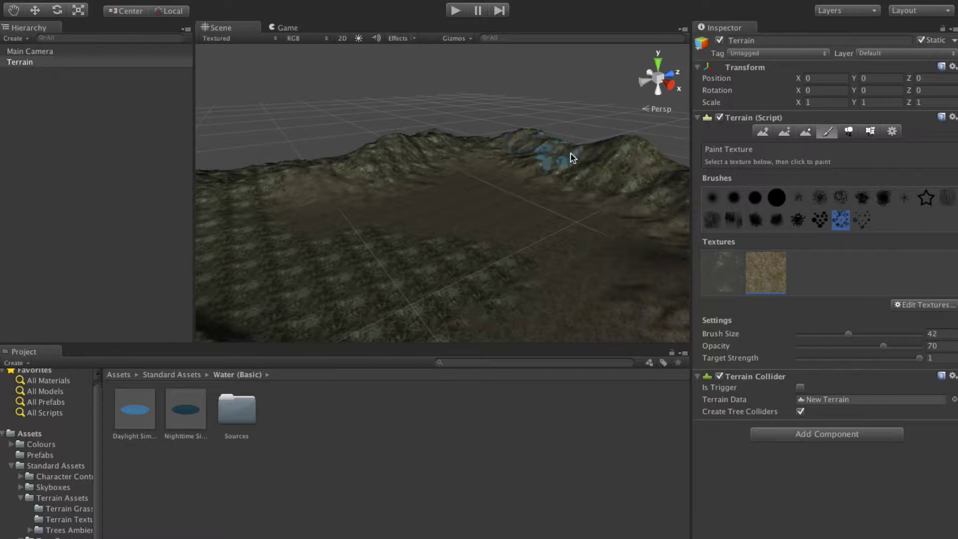
mouse_move(321, 199)
left_mouse_down("alt")
mouse_move(365, 213)
mouse_move(200, 202)
mouse_move(398, 207)
mouse_move(488, 240)
mouse_move(554, 288)
mouse_move(509, 252)
left_mouse_up("alt")
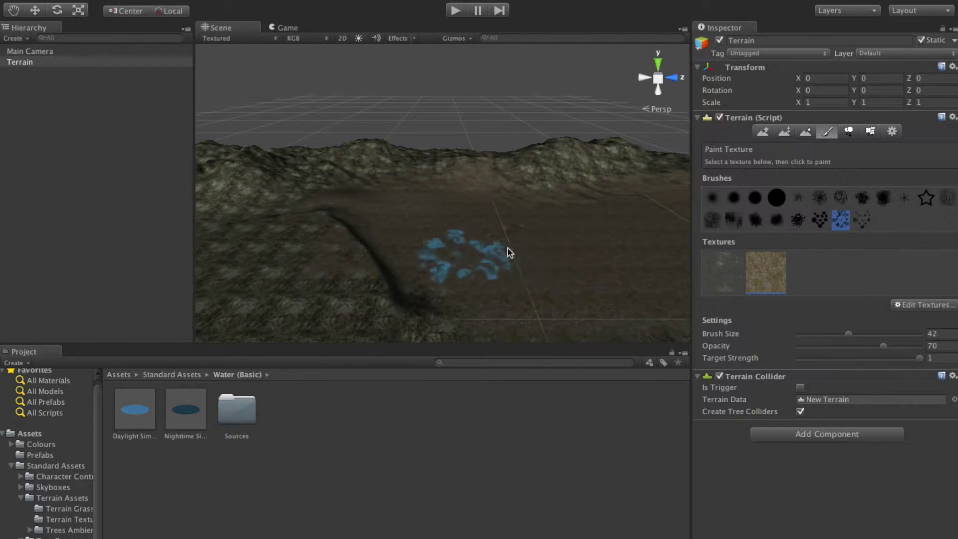
mouse_move(399, 203)
left_mouse_down("alt")
mouse_move(385, 181)
mouse_move(252, 181)
mouse_move(468, 193)
left_mouse_up("alt")
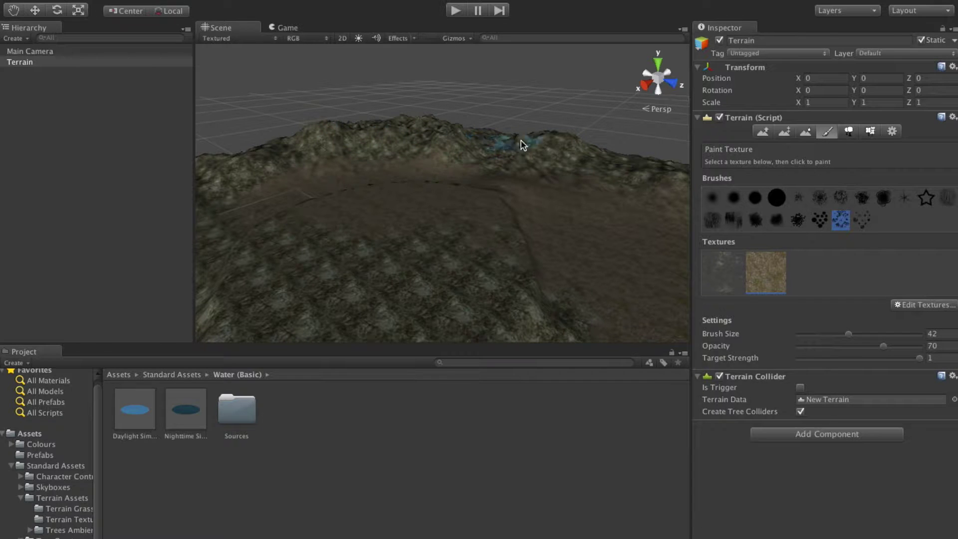
mouse_move(360, 195)
left_mouse_down("alt")
mouse_move(246, 207)
mouse_move(414, 188)
left_mouse_up("alt")
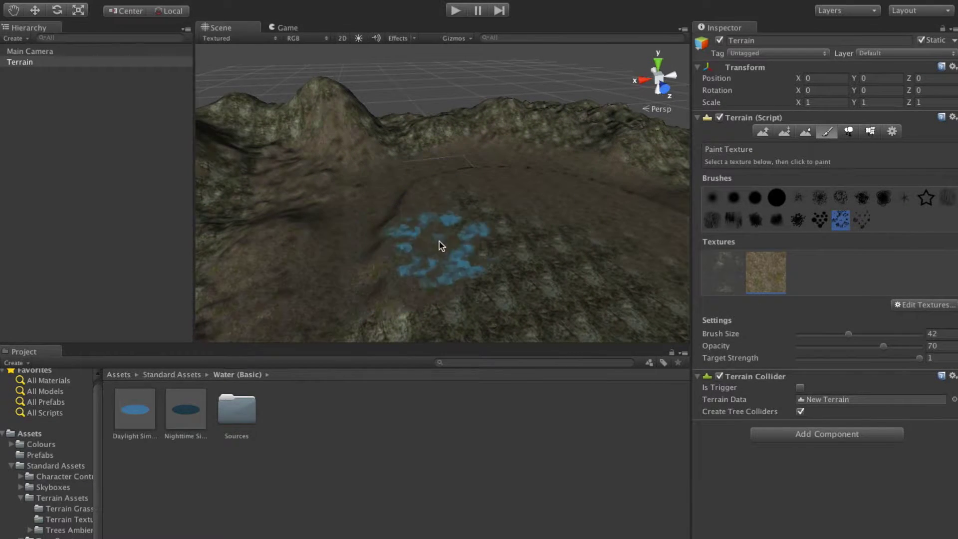
scroll(480, 279, "down", 5)
mouse_move(468, 248)
left_mouse_down()
mouse_move(481, 211)
mouse_move(443, 218)
mouse_move(487, 249)
left_mouse_up()
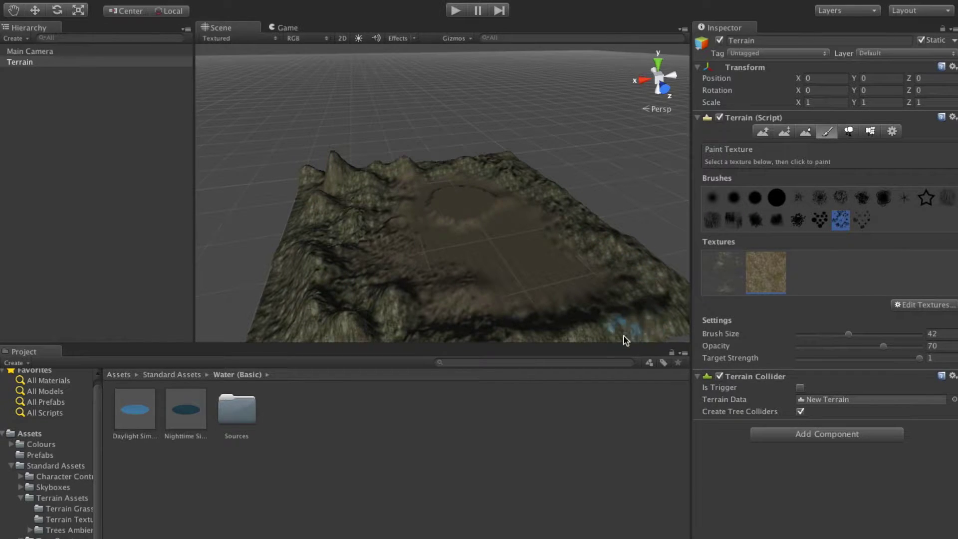
scroll(517, 285, "down", 4)
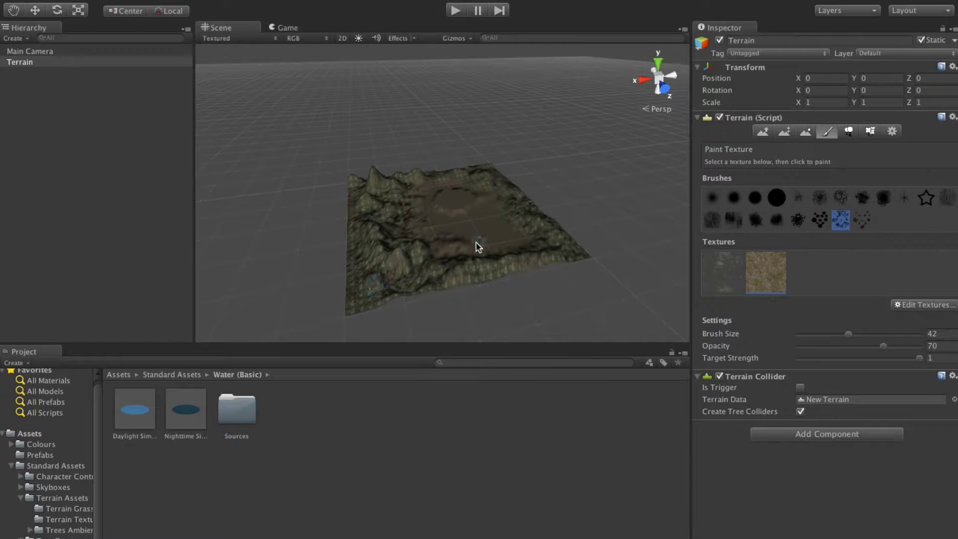
scroll(475, 246, "up", 5)
left_click_drag(561, 267, 535, 278, "alt")
scroll(519, 285, "up", 5)
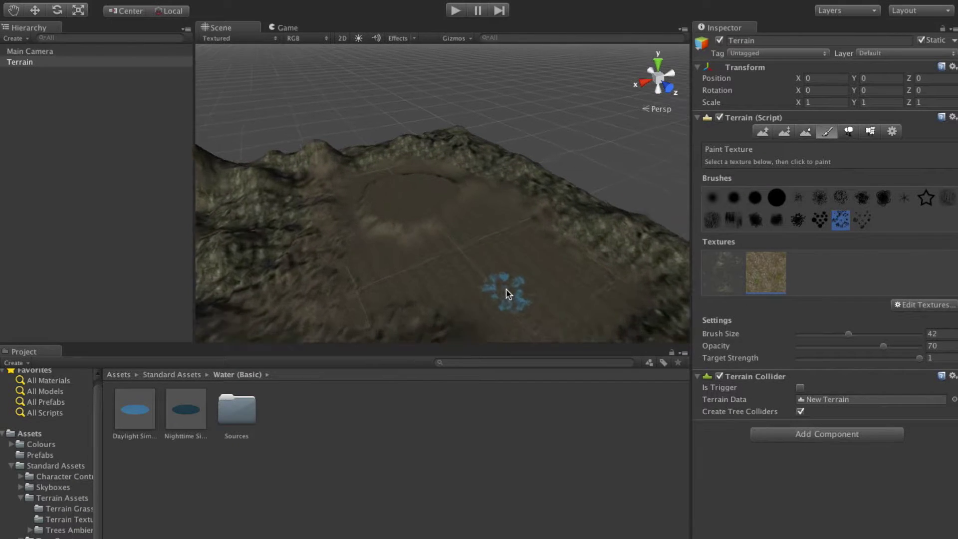
Add the Grass (Hill) texture to the terrain's texture set
left_click(928, 305)
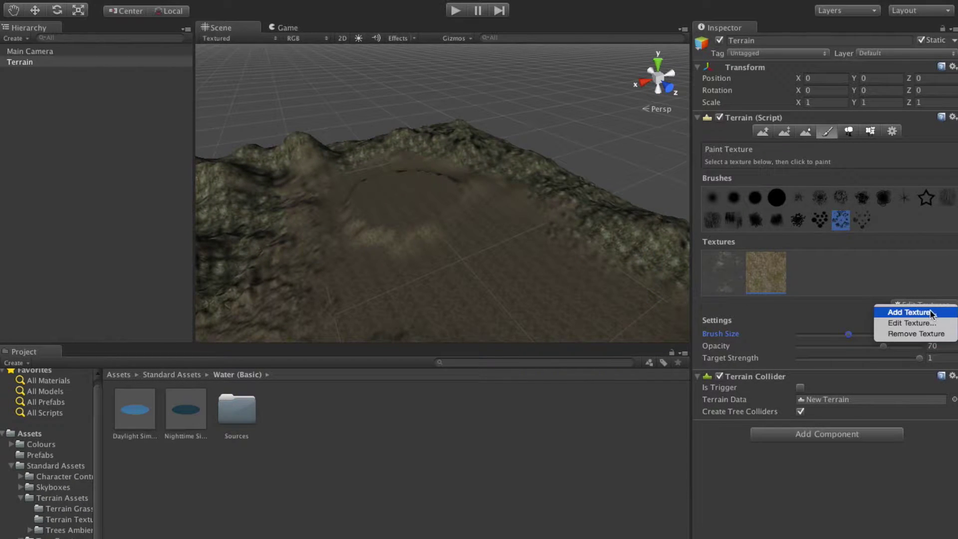
left_click(924, 312)
left_click(488, 185)
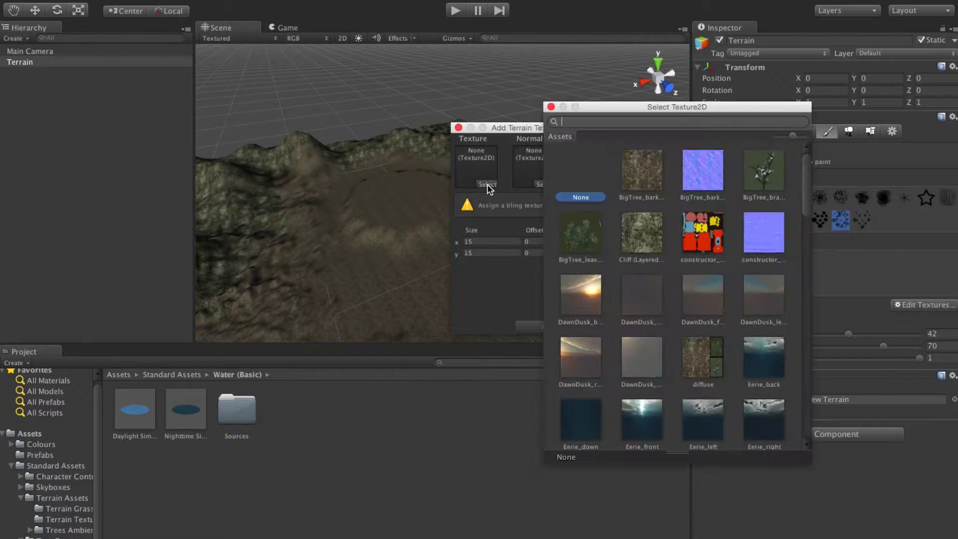
type("grass")
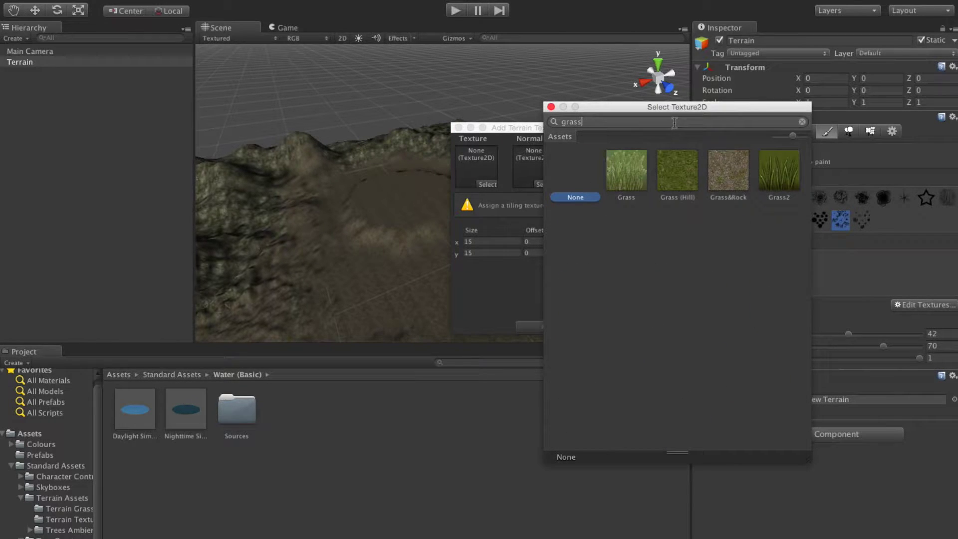
left_click(679, 173)
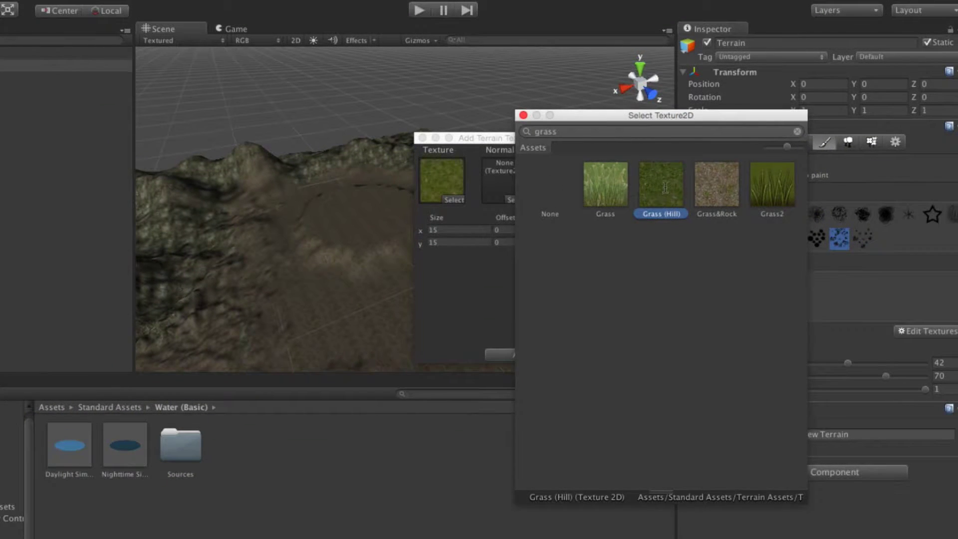
double_click(681, 187)
left_click(520, 352)
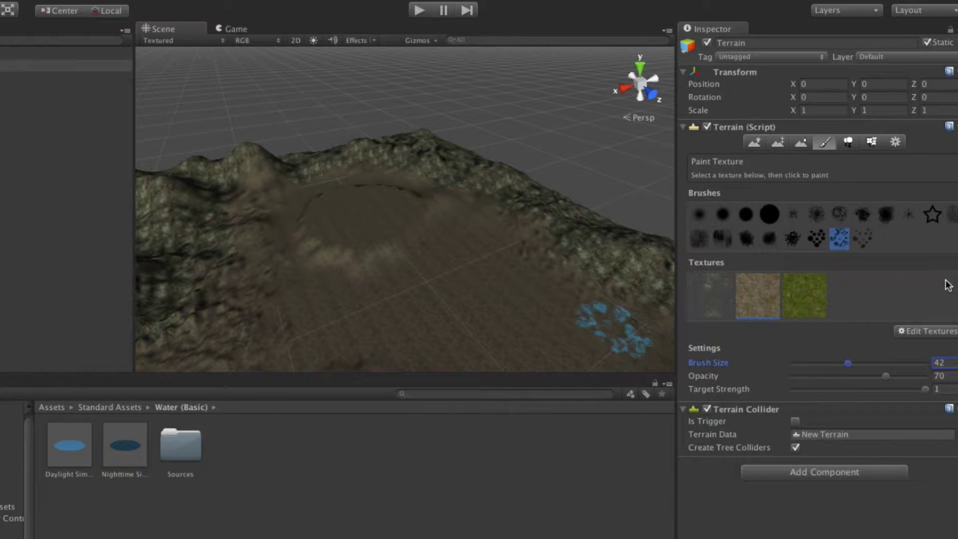
Paint Grass (Hill) over the flat ground in front of the plateau with the smallest soft round brush at size 42
left_click(799, 291)
left_click(701, 214)
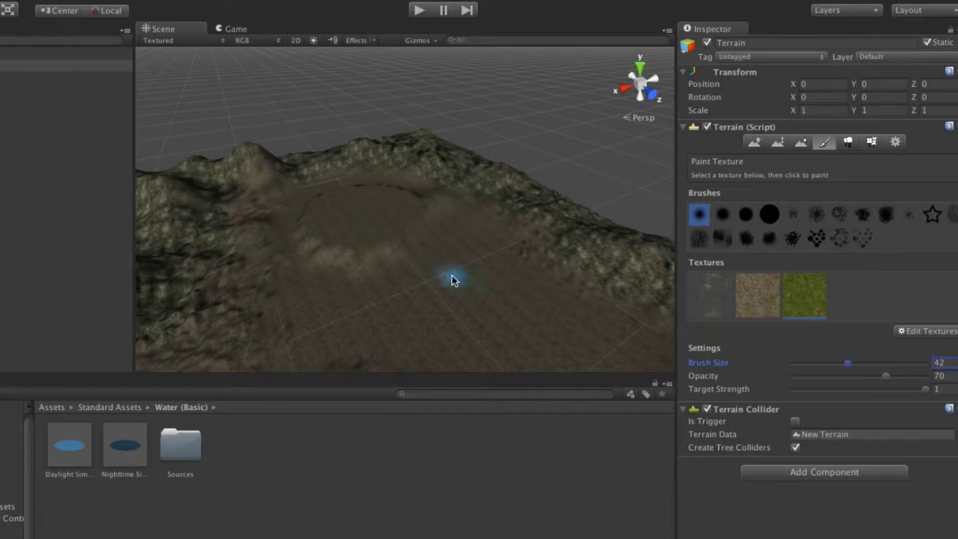
left_click(382, 245)
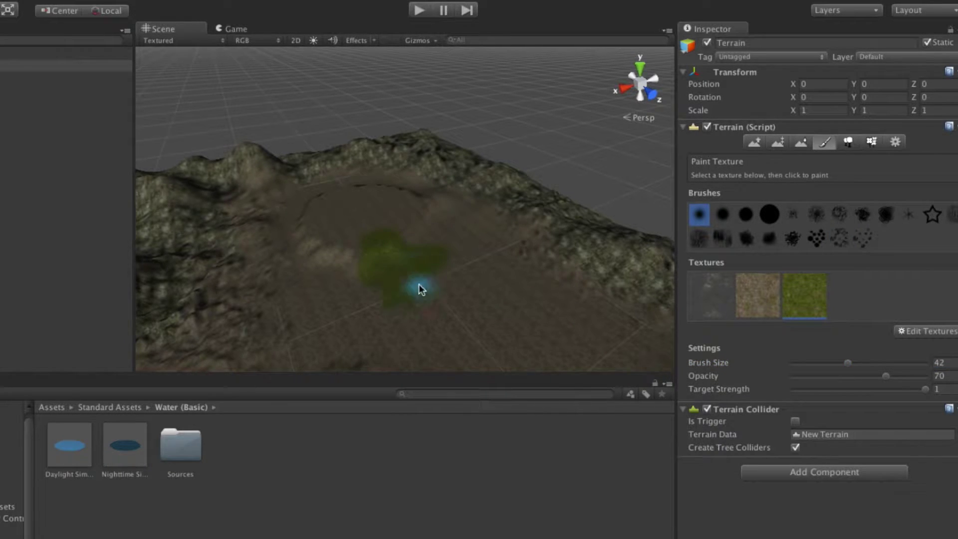
middle_click_drag(427, 299, 426, 273)
right_click_drag(427, 270, 457, 319)
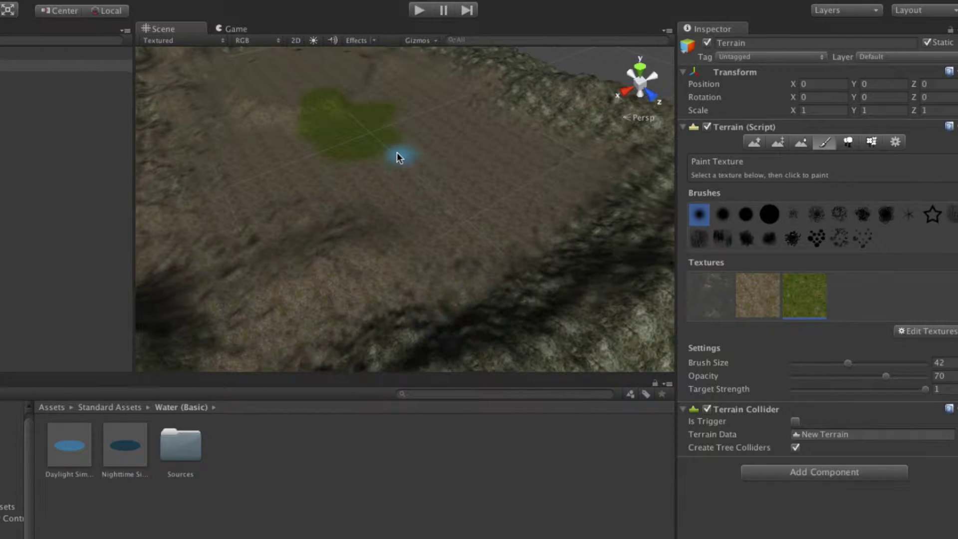
mouse_move(394, 184)
left_mouse_down()
mouse_move(408, 206)
mouse_move(446, 219)
mouse_move(498, 198)
left_mouse_up()
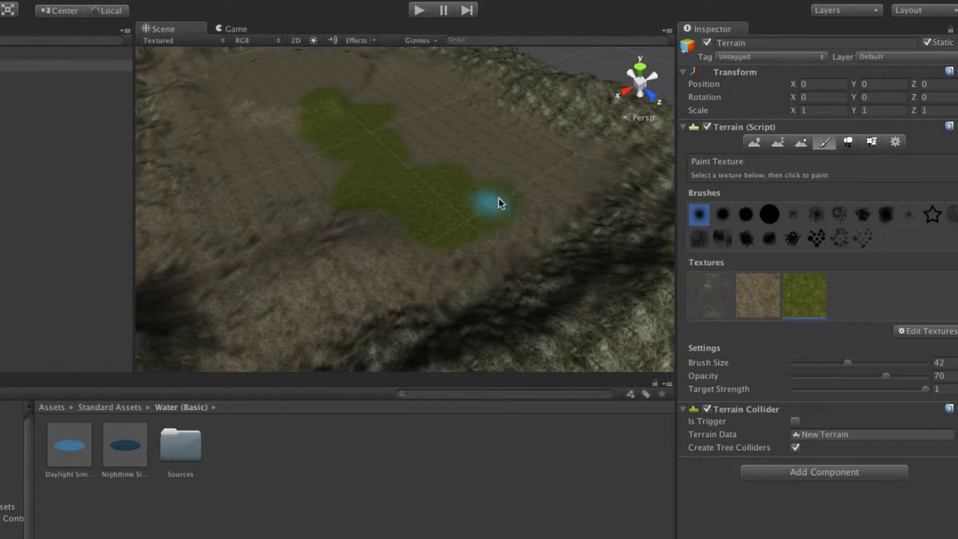
mouse_move(527, 166)
left_mouse_down()
mouse_move(471, 154)
mouse_move(466, 123)
left_mouse_up()
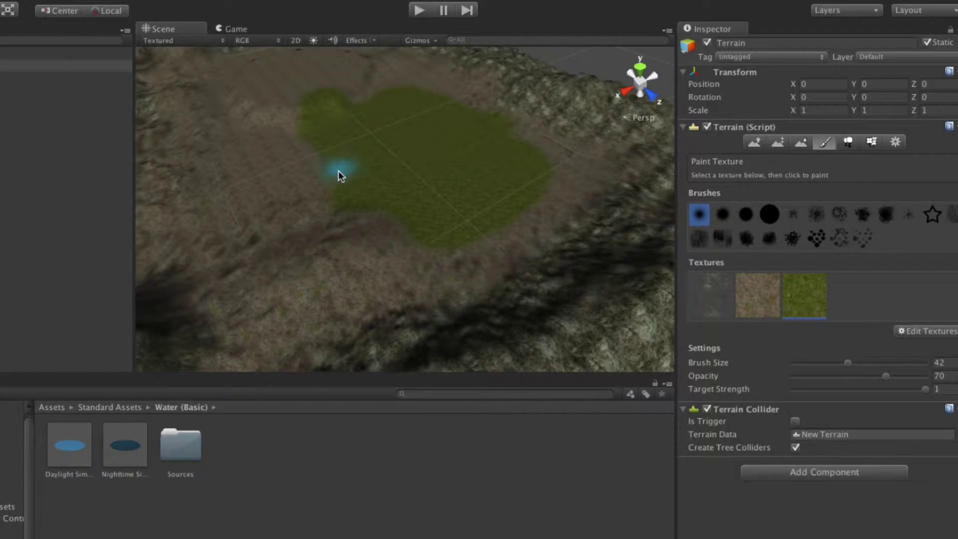
left_click_drag(324, 177, 280, 177)
mouse_move(230, 208)
left_mouse_down()
mouse_move(231, 175)
mouse_move(282, 170)
left_mouse_up()
left_click_drag(225, 136, 283, 115)
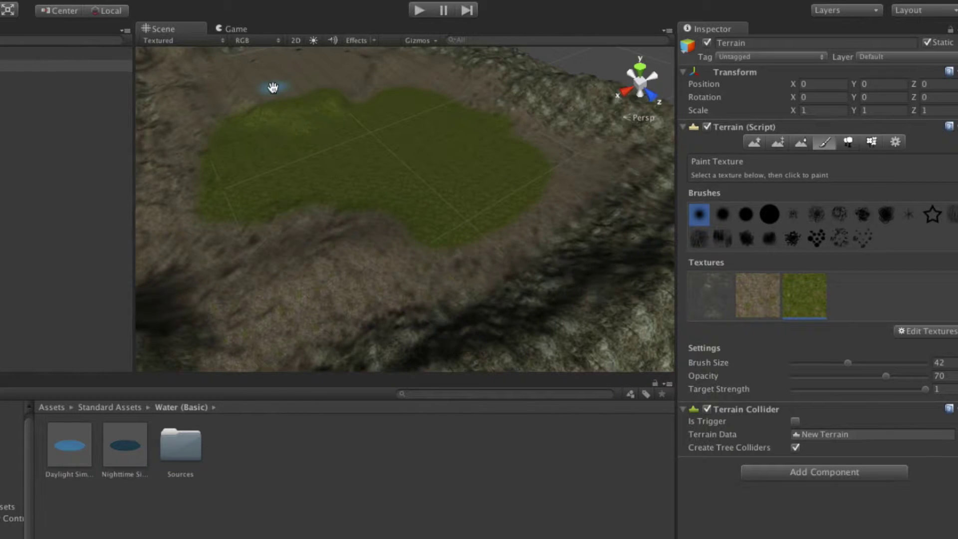
Increase the brush size to 60 and paint Grass (Hill) over the plateau and the surrounding flat ground
middle_click_drag(273, 88, 293, 116)
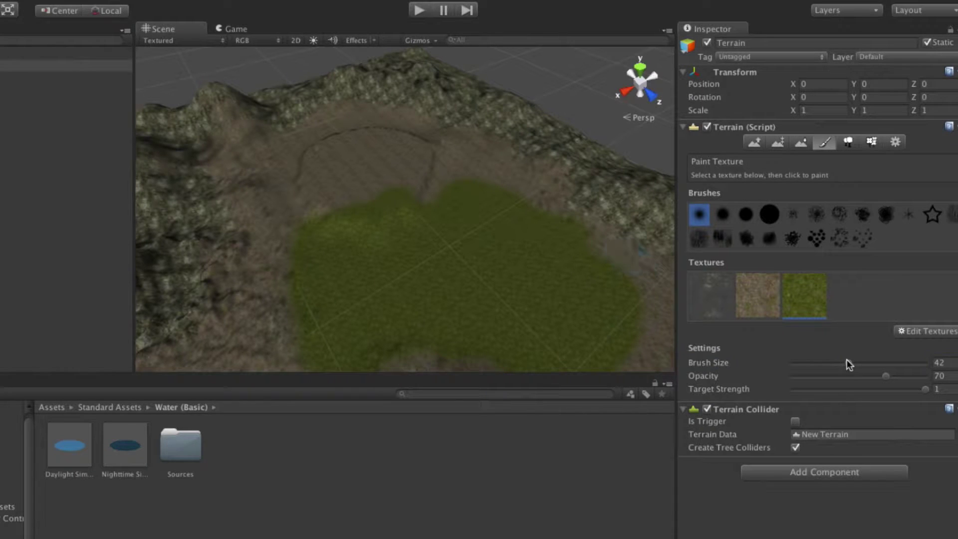
left_click_drag(847, 363, 871, 363)
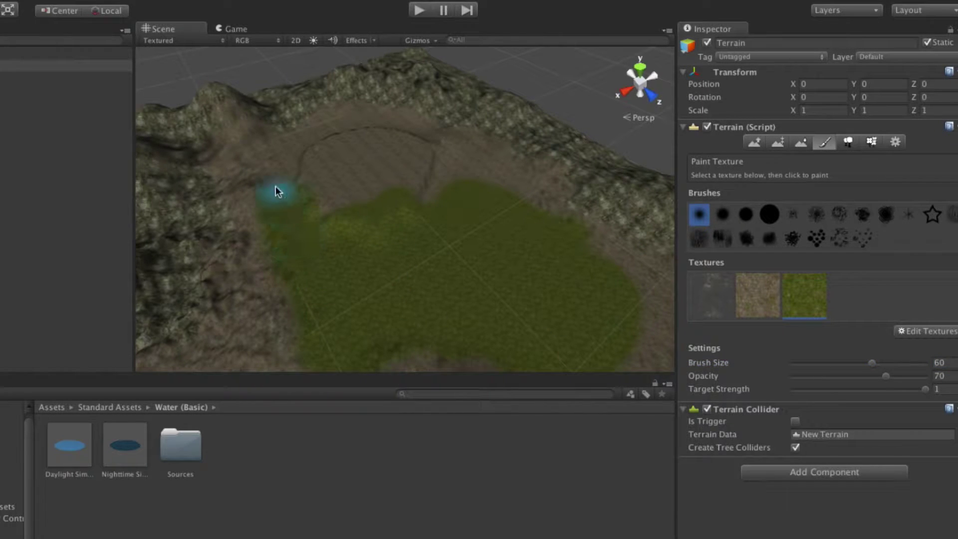
mouse_move(340, 135)
left_mouse_down()
mouse_move(440, 152)
mouse_move(354, 198)
mouse_move(311, 196)
left_mouse_up()
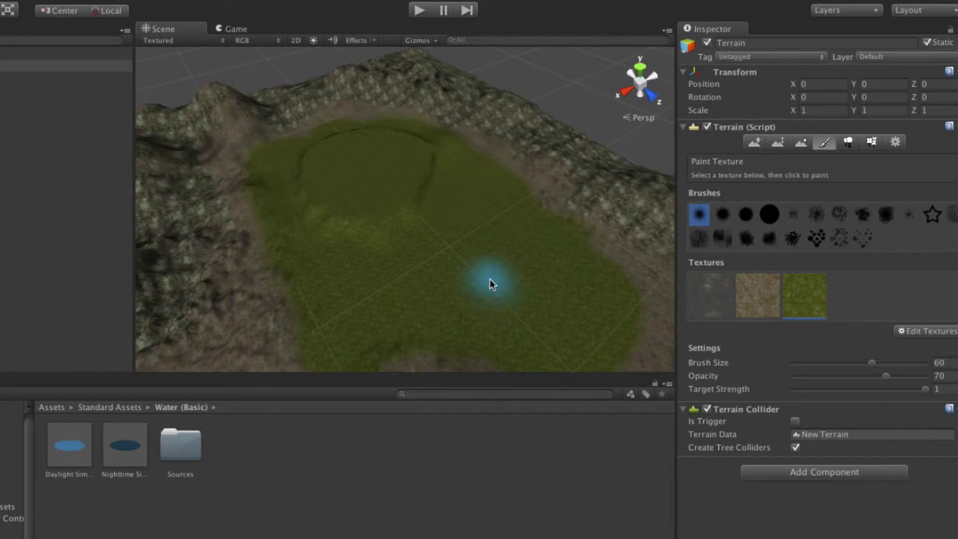
middle_click_drag(490, 279, 385, 180)
mouse_move(334, 120)
left_mouse_down("alt")
mouse_move(219, 155)
mouse_move(182, 89)
left_mouse_up("alt")
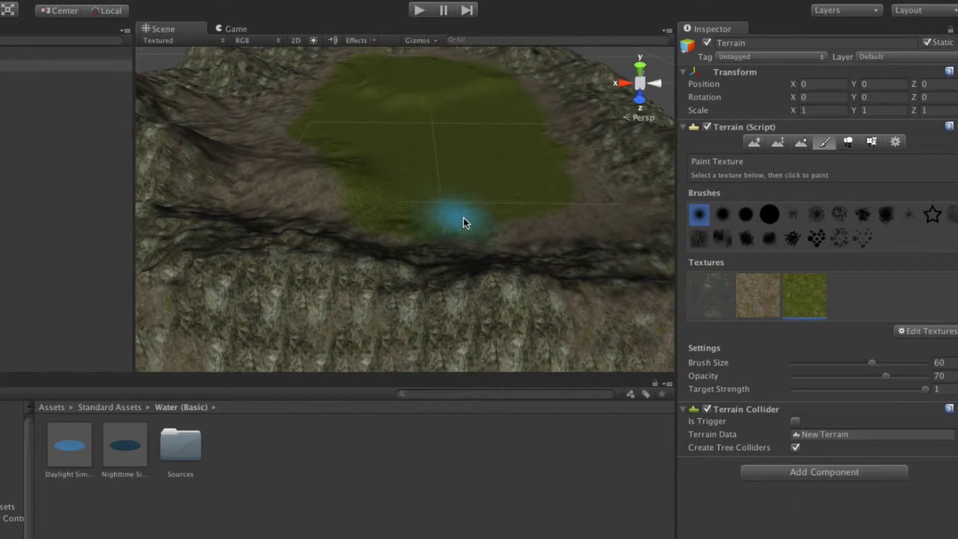
Examine the grass coverage on the flat ground and plateau from far away and close up
middle_click_drag(614, 208, 565, 233)
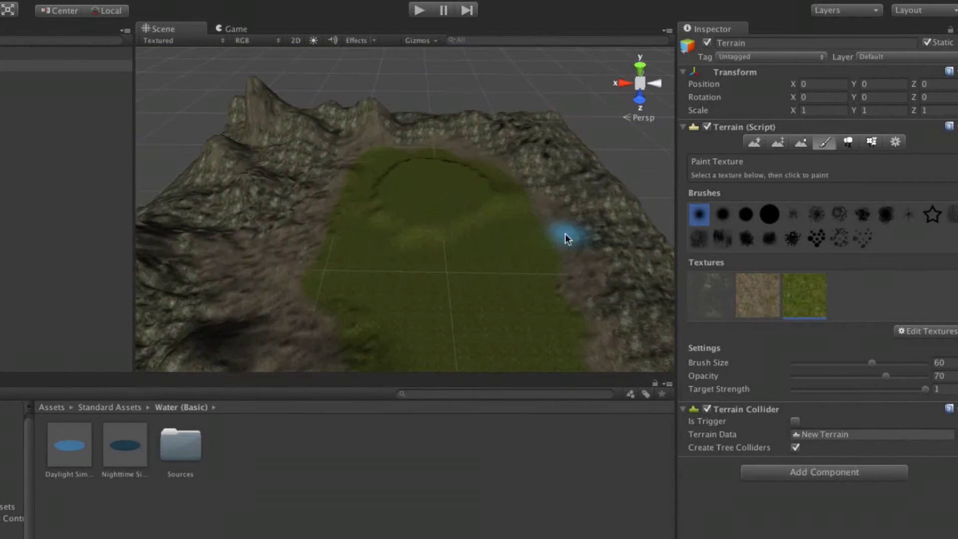
scroll(498, 241, "down", 3)
scroll(447, 267, "down", 3)
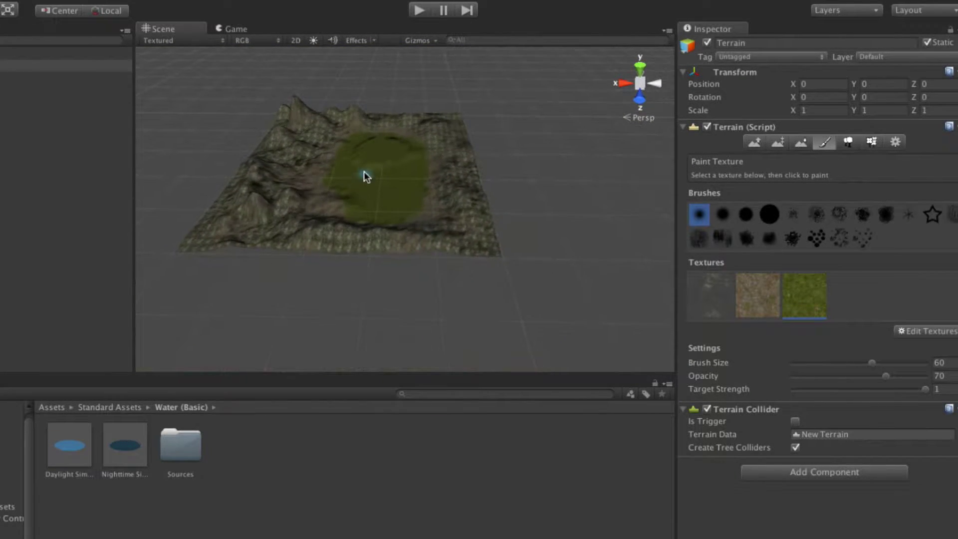
scroll(389, 208, "up", 6)
right_click_drag(359, 128, 385, 163)
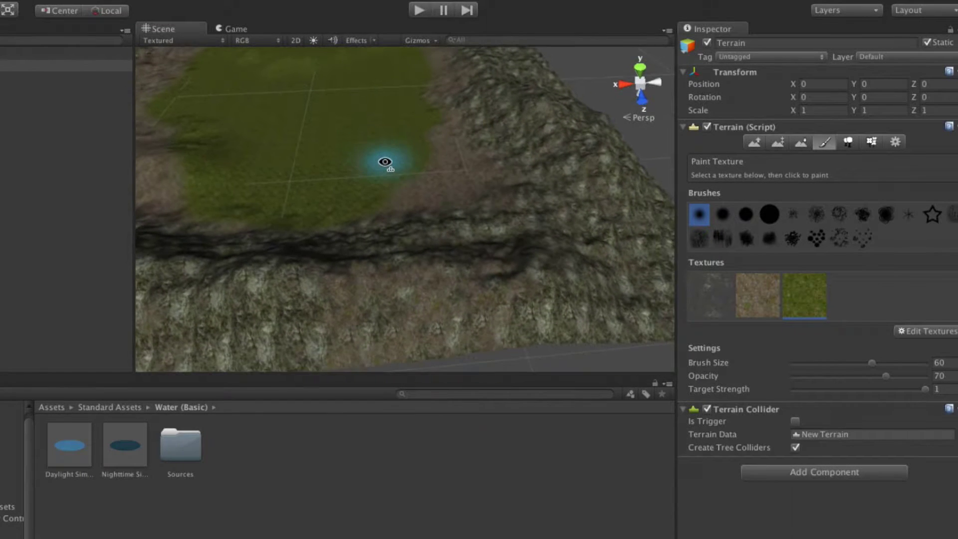
middle_click_drag(343, 112, 407, 168)
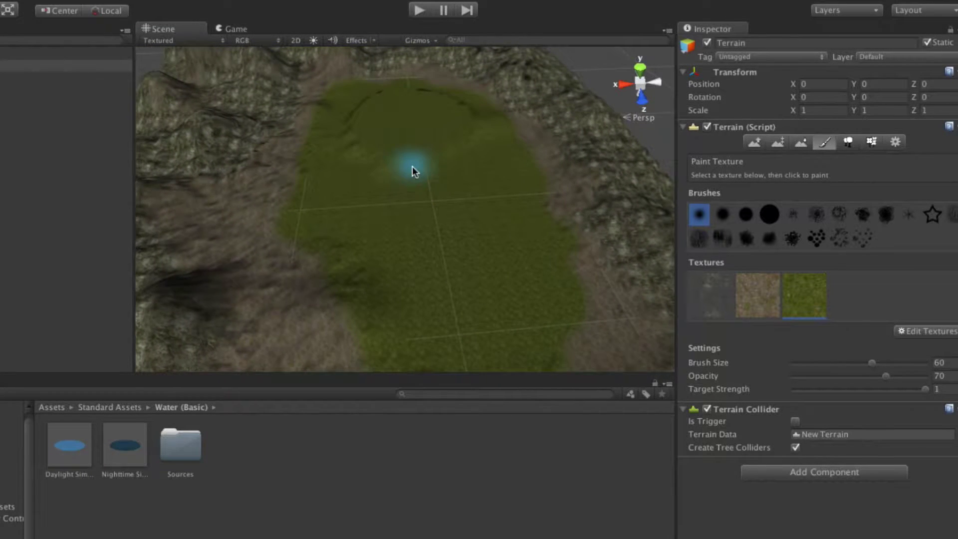
scroll(412, 164, "down", 2)
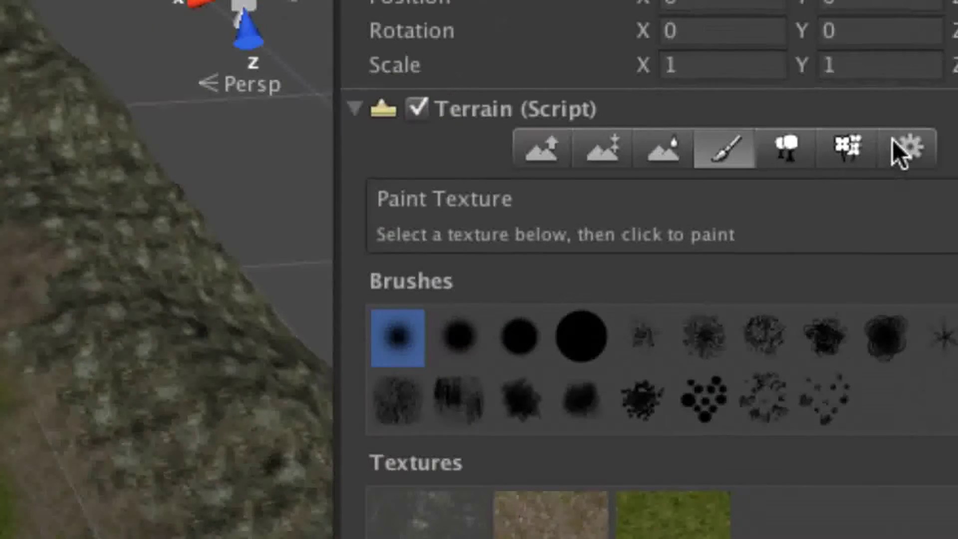
Start adding a tree type to the terrain and open the selection of available game objects
left_click(791, 146)
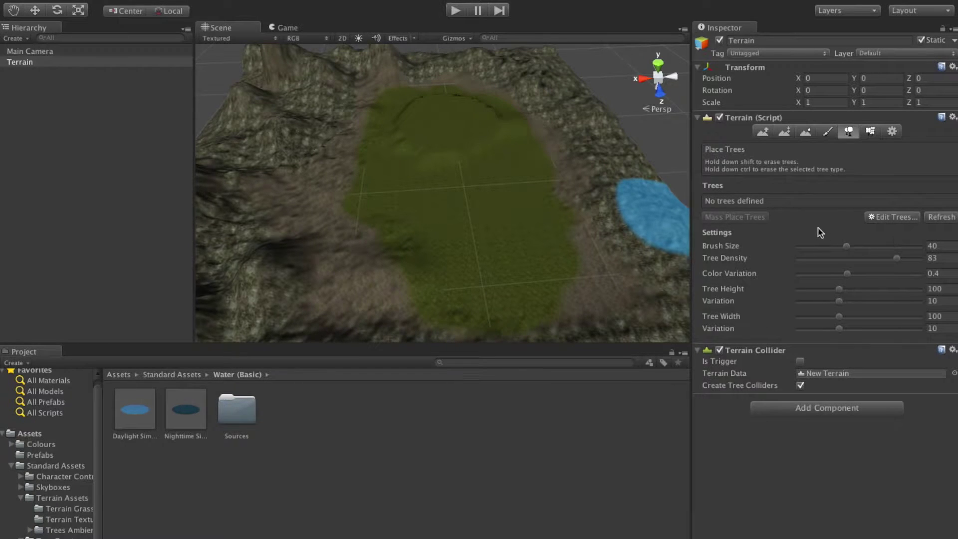
left_click(896, 219)
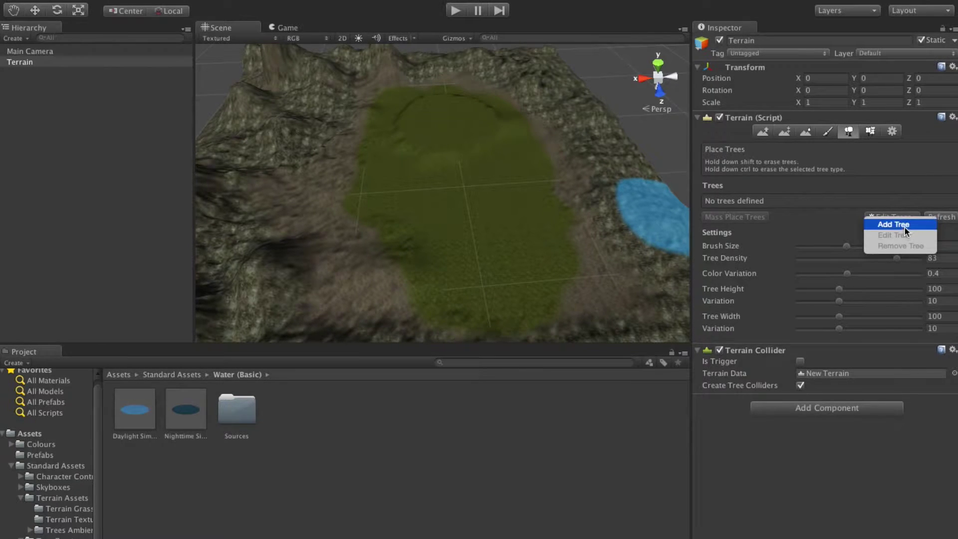
left_click(904, 226)
left_click_drag(169, 28, 487, 127)
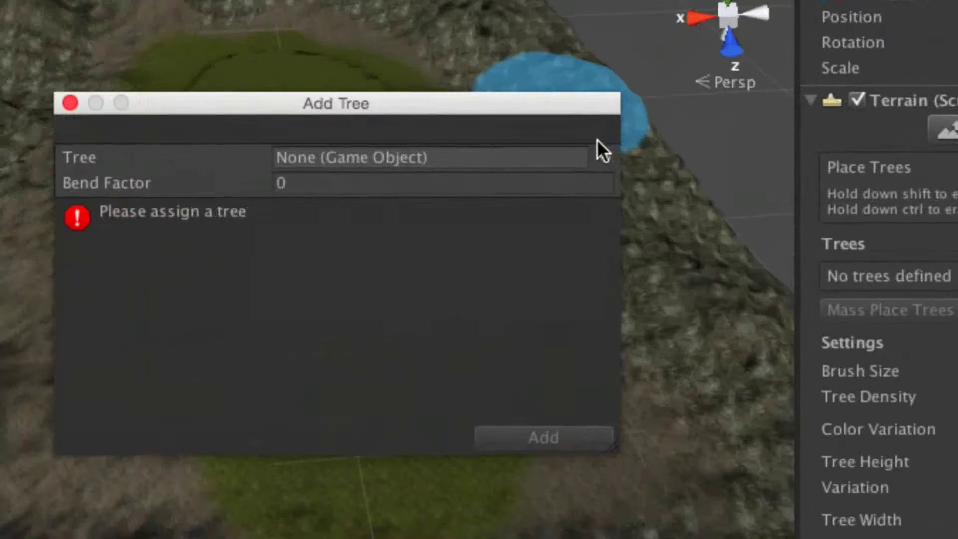
left_click(606, 156)
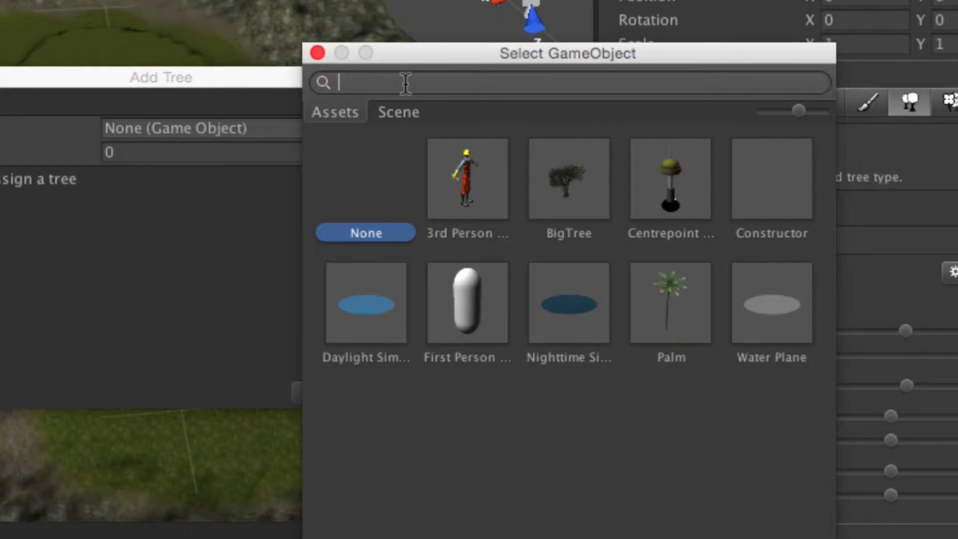
Search the game objects for "tree" and clear the search
type("tree")
key("BackSpace")
key("BackSpace")
key("BackSpace")
key("BackSpace")
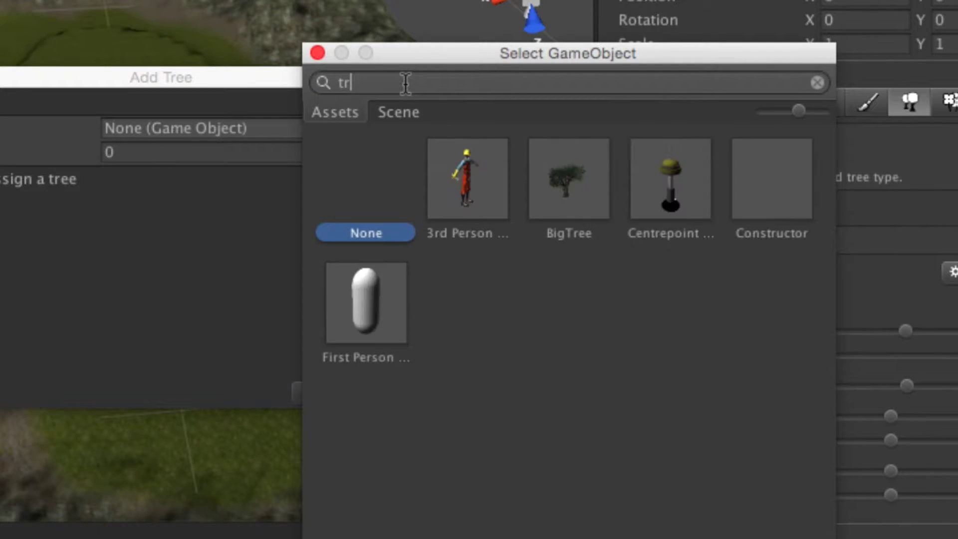
Choose BigTree as the tree object and add it to the terrain's tree set
left_click(551, 156)
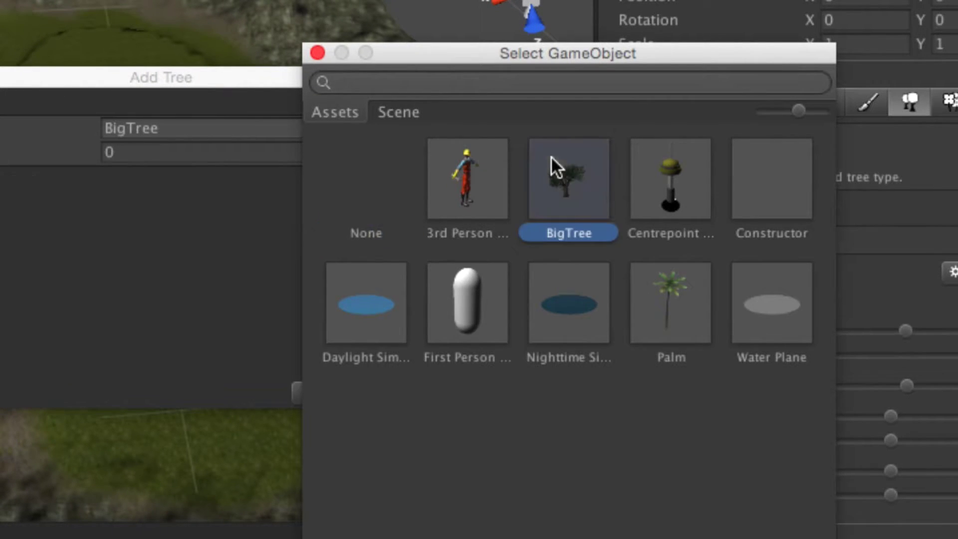
left_click(690, 306)
left_click(582, 181)
double_click(577, 184)
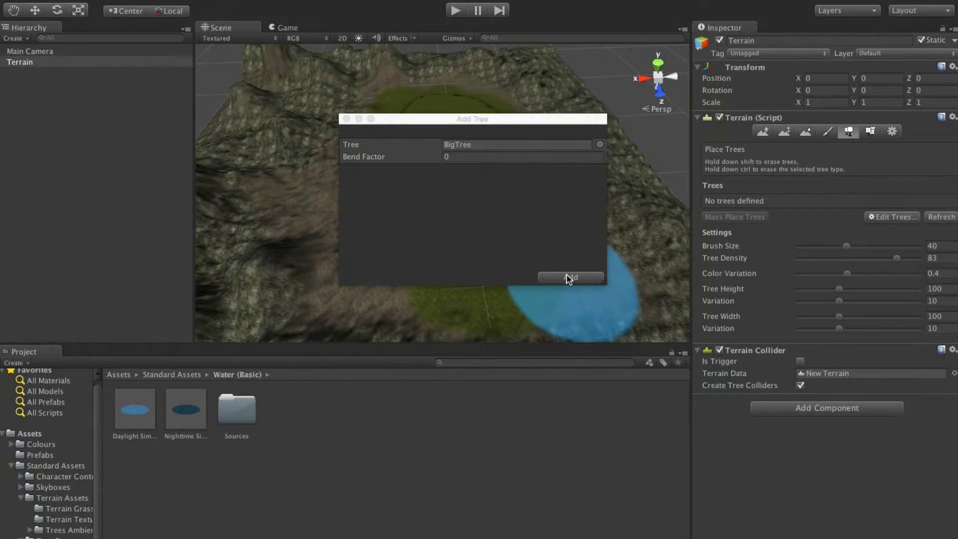
left_click(387, 350)
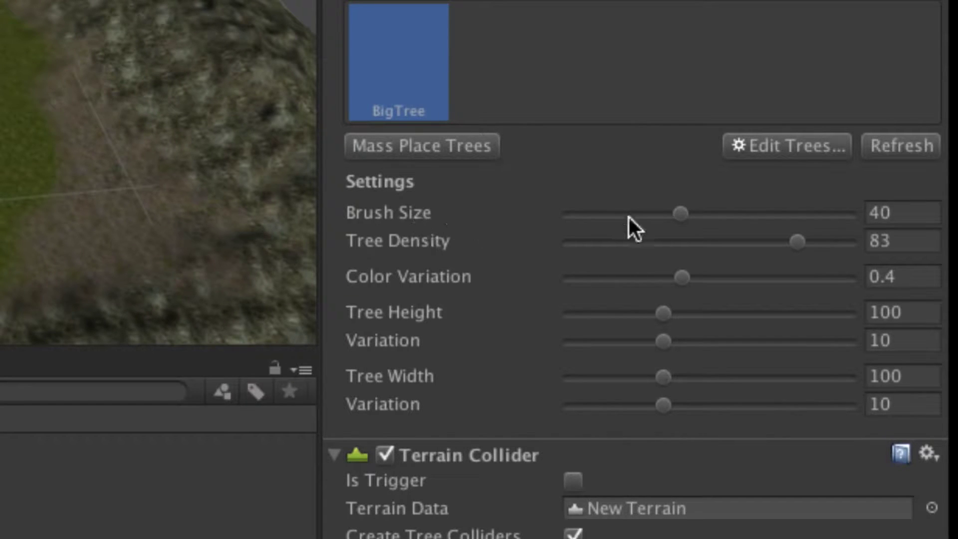
Set the tree brush size to 18.6, color variation to 0.505, height variation to 19 and width variation to 15
left_click_drag(681, 213, 605, 224)
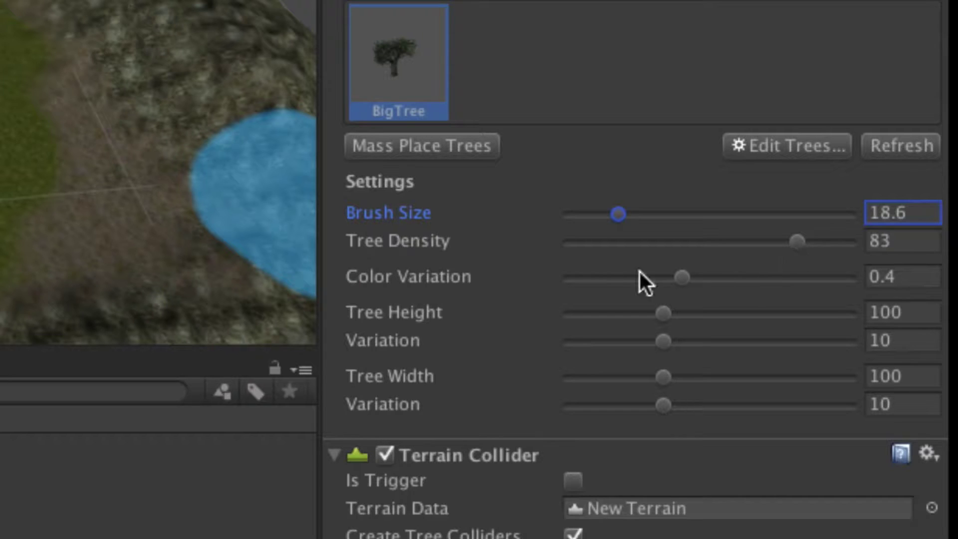
left_click_drag(686, 277, 716, 278)
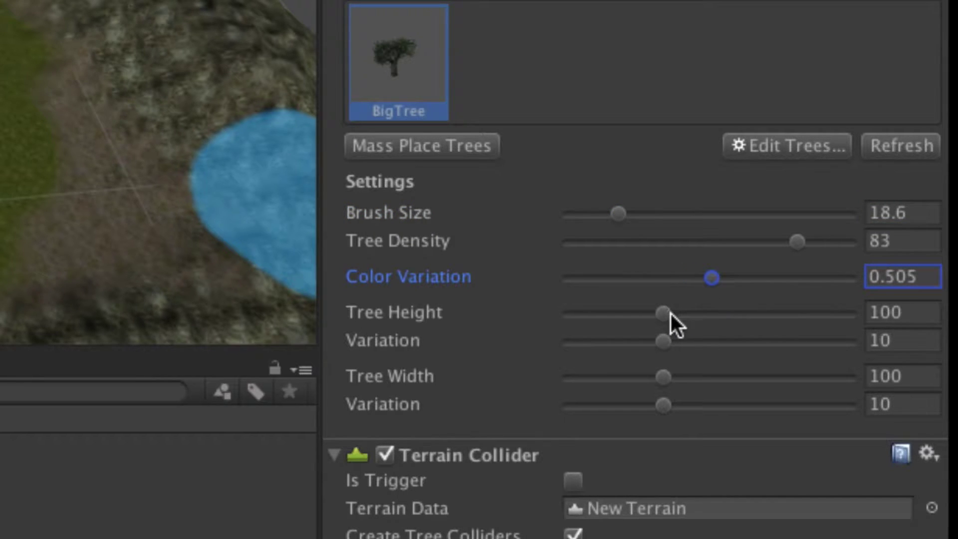
left_click_drag(665, 342, 752, 346)
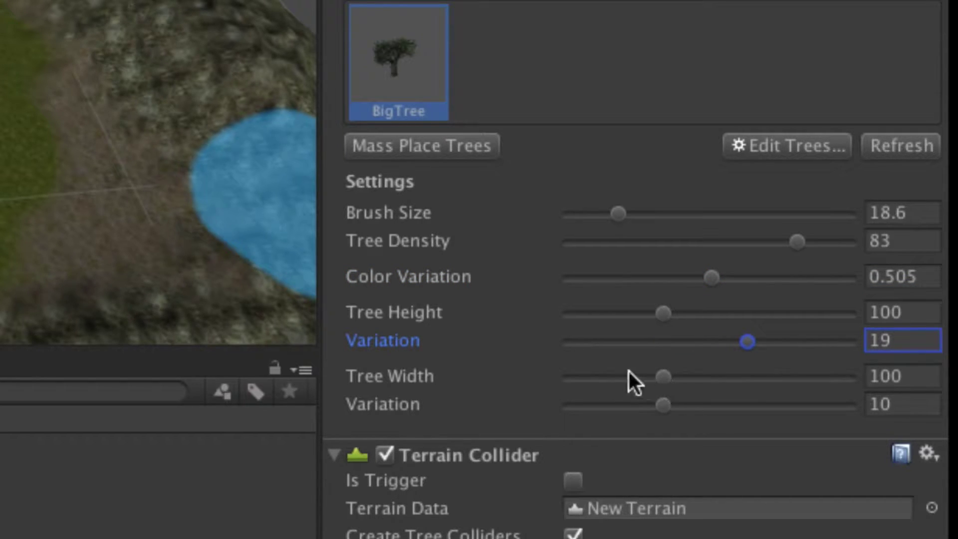
left_click_drag(678, 405, 713, 410)
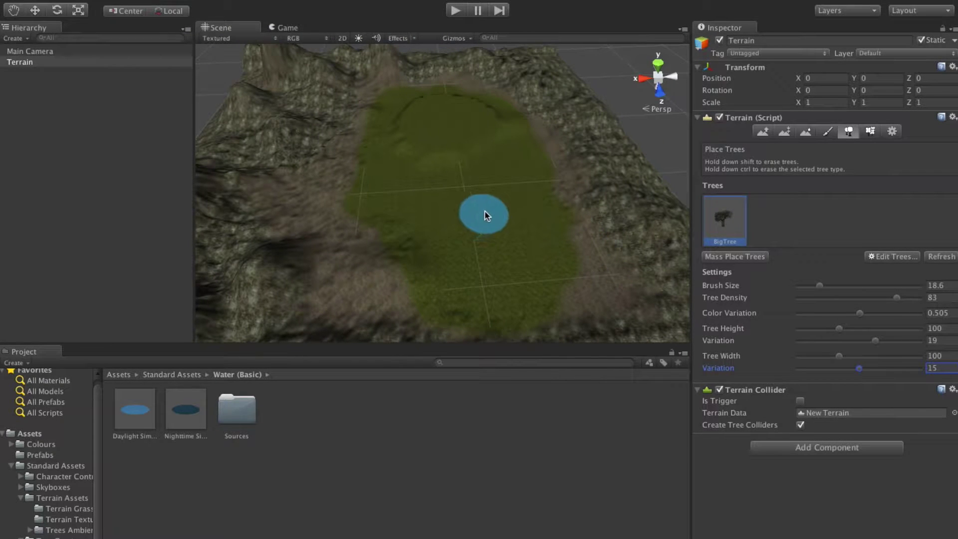
Paint BigTree trees over the ground in front of the plateau and the surrounding hillsides, leaving the plateau's middle clear
mouse_move(484, 212)
left_mouse_down()
mouse_move(453, 235)
mouse_move(524, 242)
mouse_move(487, 290)
mouse_move(413, 285)
mouse_move(343, 206)
left_mouse_up()
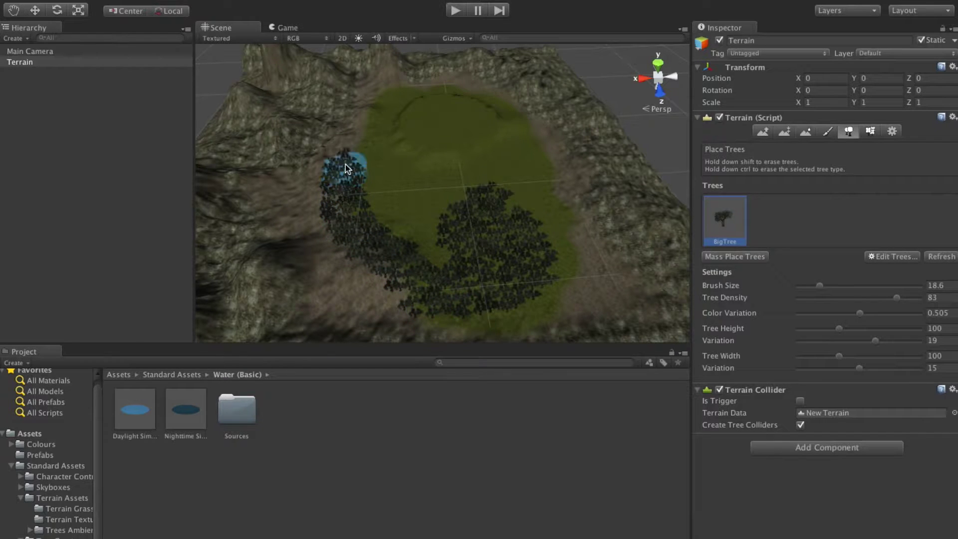
mouse_move(348, 168)
left_mouse_down()
mouse_move(373, 95)
mouse_move(439, 89)
mouse_move(490, 103)
mouse_move(550, 189)
left_mouse_up()
mouse_move(594, 256)
left_mouse_down()
mouse_move(519, 310)
mouse_move(421, 290)
mouse_move(321, 252)
mouse_move(317, 162)
mouse_move(270, 184)
mouse_move(349, 321)
mouse_move(616, 325)
left_mouse_up()
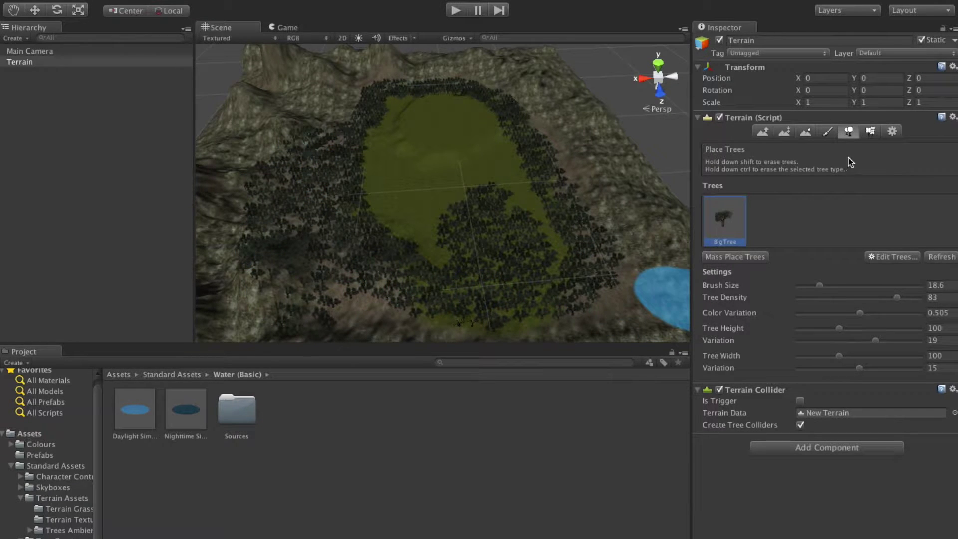
mouse_move(635, 263)
left_mouse_down()
mouse_move(546, 90)
mouse_move(547, 133)
mouse_move(613, 222)
mouse_move(613, 284)
mouse_move(382, 328)
mouse_move(234, 228)
mouse_move(259, 103)
mouse_move(342, 109)
mouse_move(297, 190)
mouse_move(373, 74)
mouse_move(642, 189)
mouse_move(531, 106)
mouse_move(560, 263)
mouse_move(528, 153)
mouse_move(509, 145)
mouse_move(434, 250)
mouse_move(342, 184)
mouse_move(453, 258)
mouse_move(560, 253)
mouse_move(534, 310)
mouse_move(496, 310)
mouse_move(555, 278)
mouse_move(545, 272)
mouse_move(460, 315)
mouse_move(408, 258)
left_mouse_up()
mouse_move(394, 91)
left_mouse_down()
mouse_move(384, 132)
mouse_move(558, 125)
mouse_move(470, 96)
mouse_move(557, 186)
left_mouse_up()
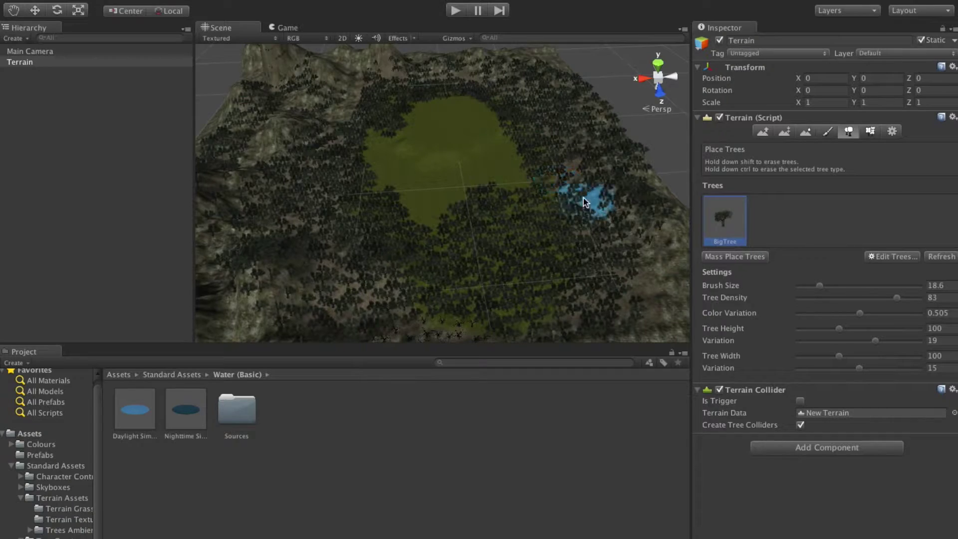
middle_click_drag(507, 178, 513, 145)
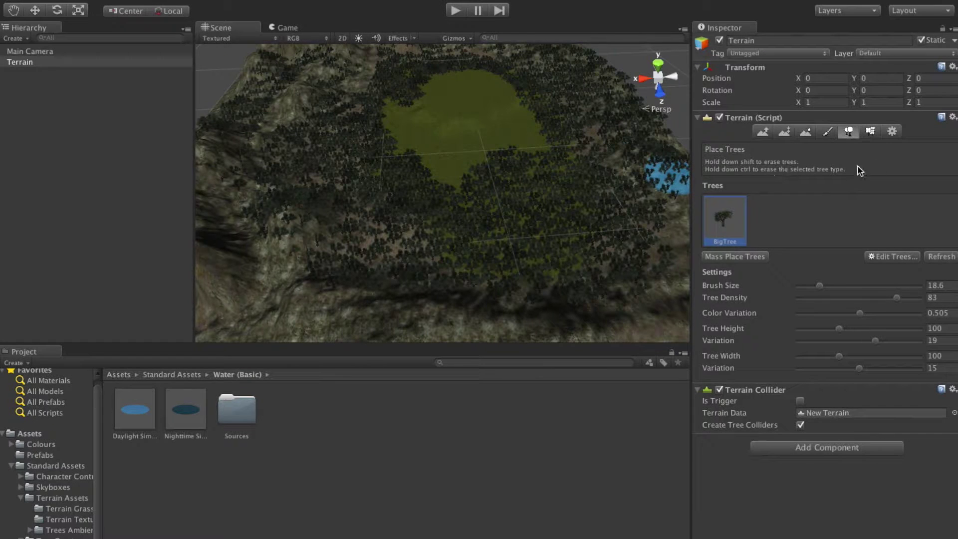
left_click(871, 132)
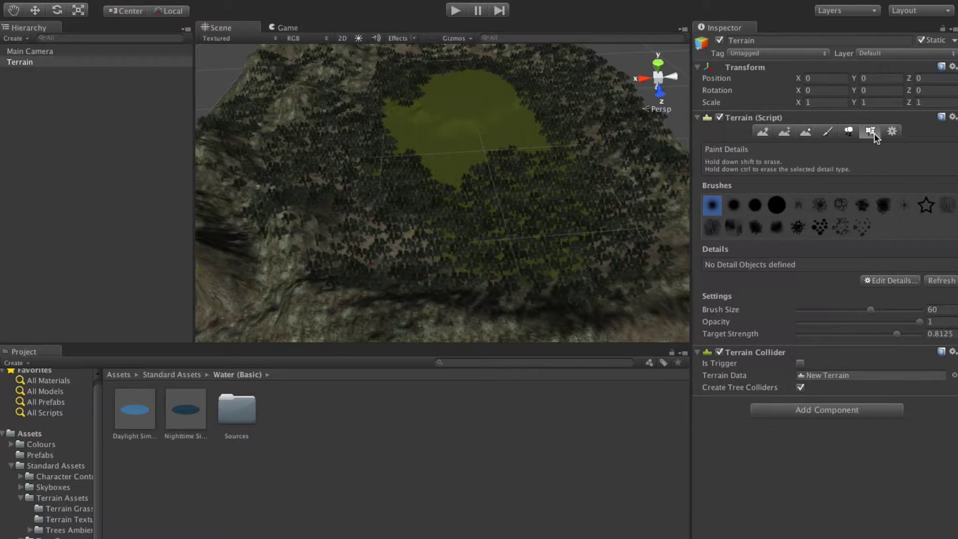
left_click(849, 131)
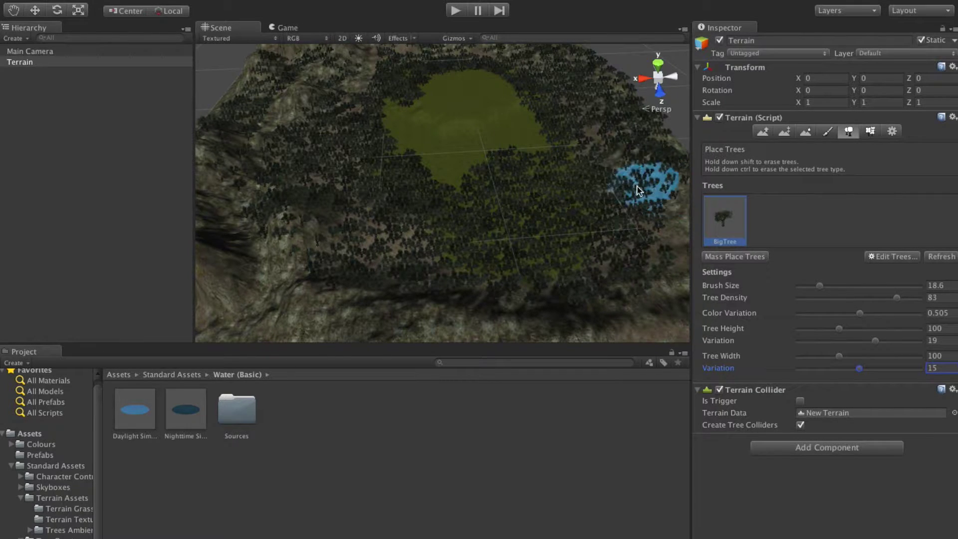
middle_click_drag(496, 213, 470, 240)
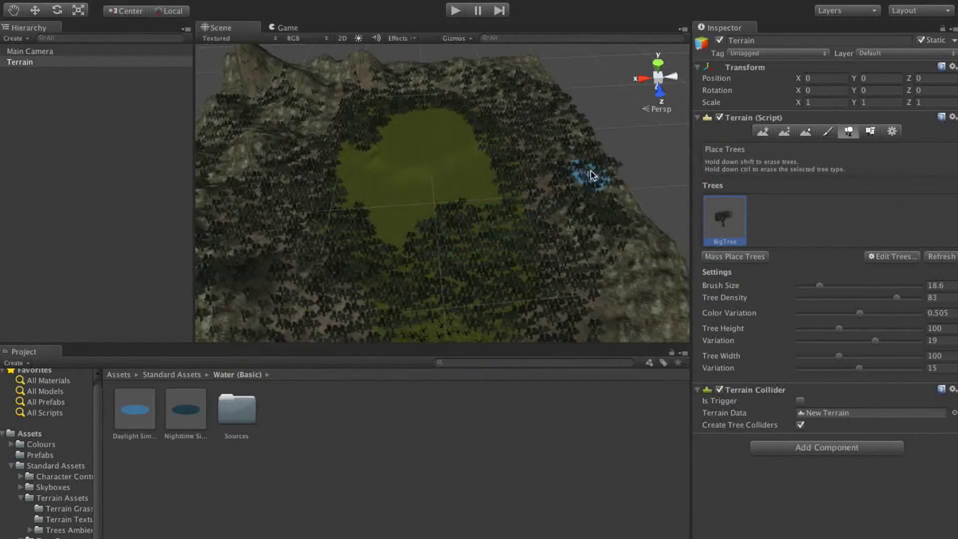
Lower the middle of the hill ridge along one terrain edge to open a gap with the Raise / Lower Terrain tool
mouse_move(638, 128)
left_mouse_down("alt")
mouse_move(573, 128)
mouse_move(496, 145)
mouse_move(481, 188)
mouse_move(510, 226)
mouse_move(558, 242)
mouse_move(519, 201)
mouse_move(439, 188)
mouse_move(382, 220)
mouse_move(380, 304)
mouse_move(360, 284)
mouse_move(331, 132)
mouse_move(305, 86)
mouse_move(373, 119)
mouse_move(364, 98)
mouse_move(421, 102)
mouse_move(466, 152)
mouse_move(372, 132)
mouse_move(325, 111)
mouse_move(256, 117)
mouse_move(306, 128)
mouse_move(327, 145)
mouse_move(280, 122)
mouse_move(289, 96)
mouse_move(252, 91)
left_mouse_up("alt")
key("shift+w")
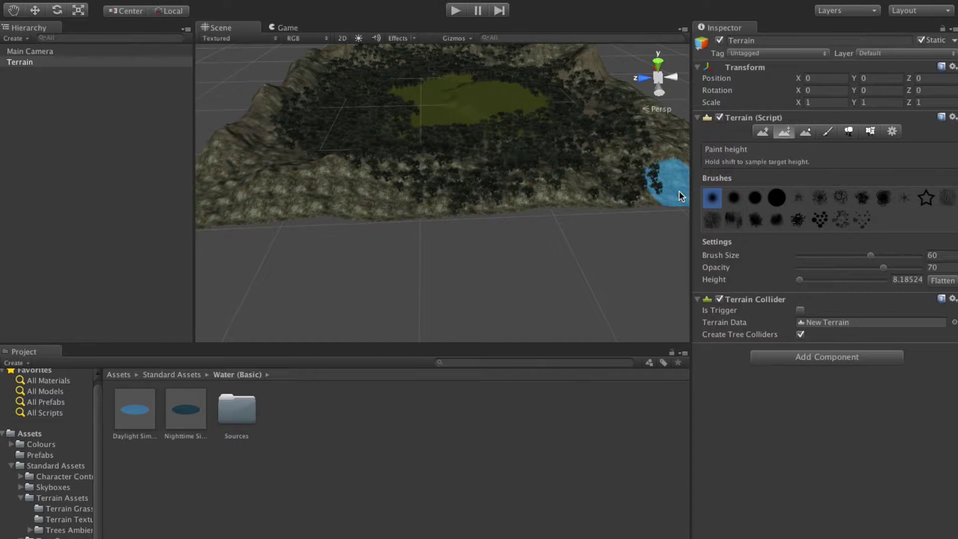
left_click(766, 135)
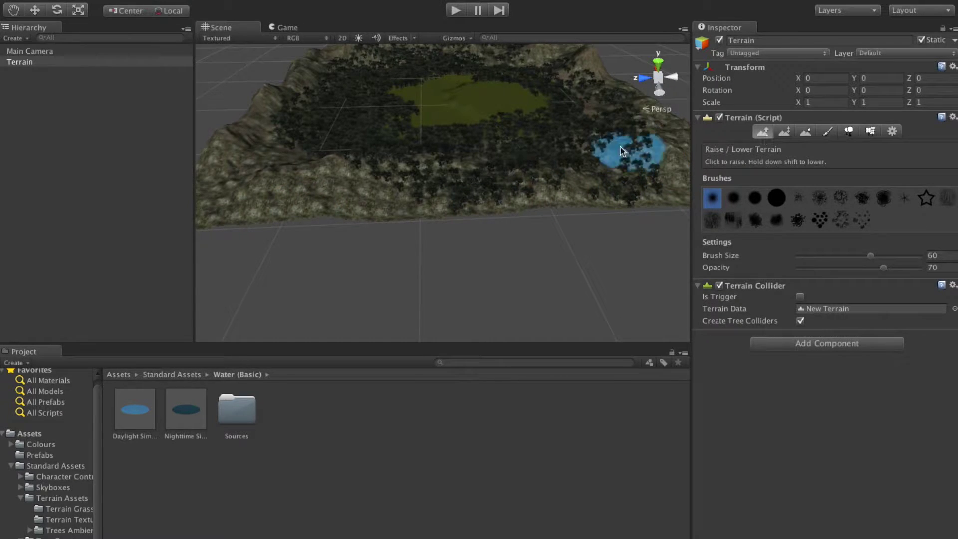
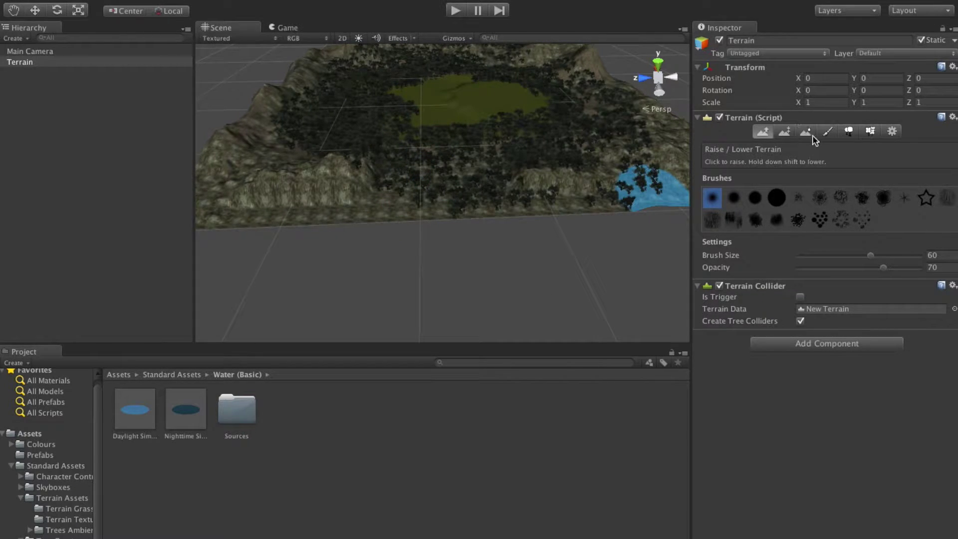
Erase the trees in the lowered gap to clear a passage from the terrain edge to the grass, and inspect it
left_click(849, 132)
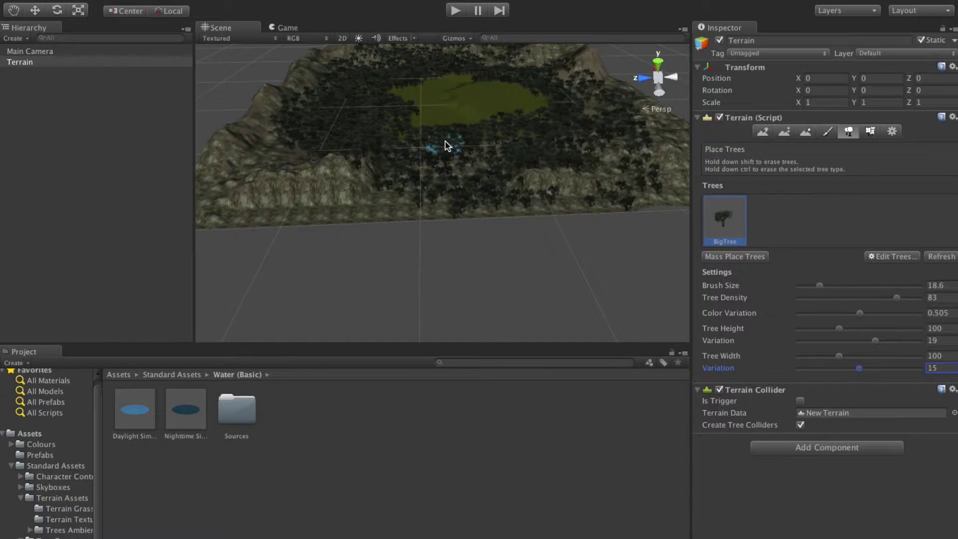
mouse_move(445, 142)
left_mouse_down("shift")
mouse_move(426, 143)
mouse_move(425, 152)
mouse_move(442, 133)
mouse_move(460, 156)
mouse_move(406, 196)
mouse_move(445, 213)
mouse_move(470, 192)
mouse_move(511, 209)
mouse_move(467, 178)
left_mouse_up("shift")
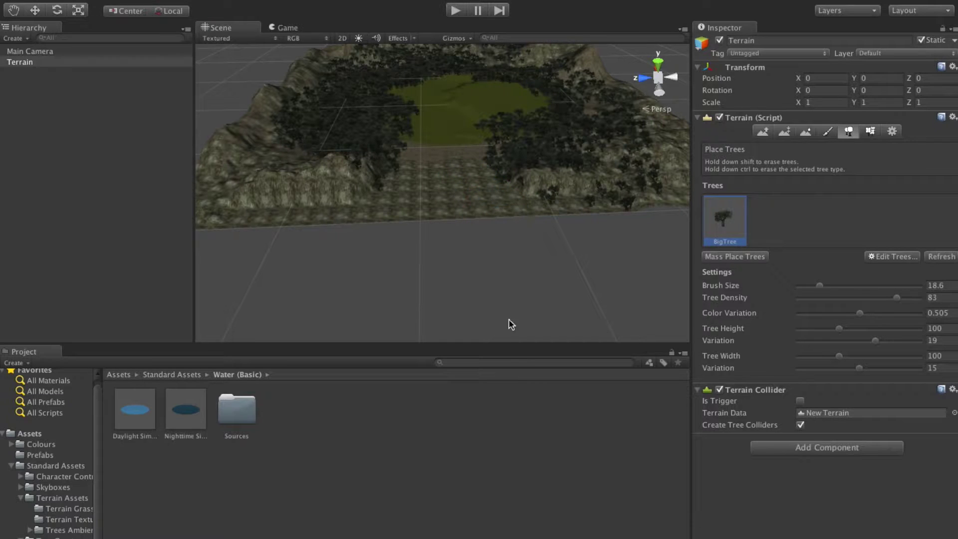
mouse_move(389, 205)
middle_mouse_down()
mouse_move(355, 193)
mouse_move(417, 229)
mouse_move(403, 207)
middle_mouse_up()
scroll(493, 207, "up", 5)
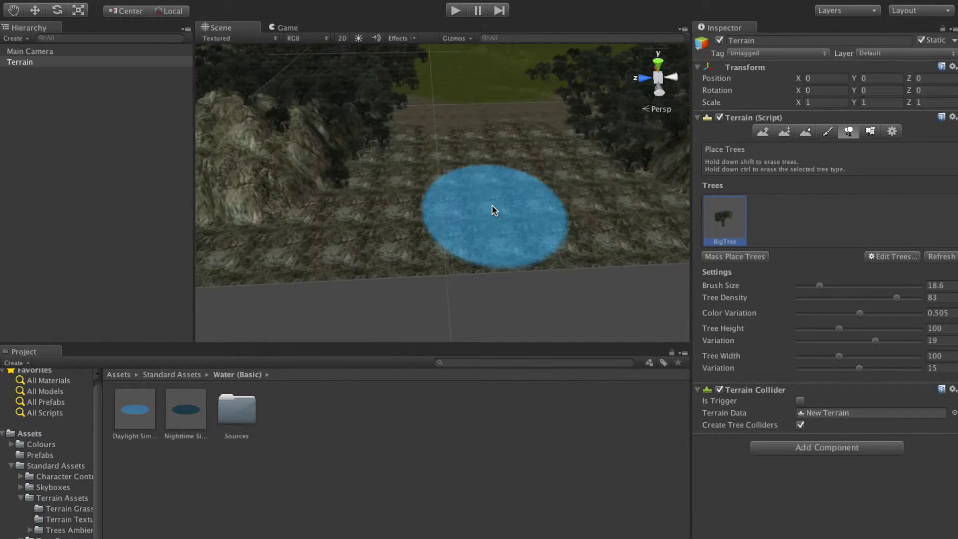
scroll(490, 209, "down", 4)
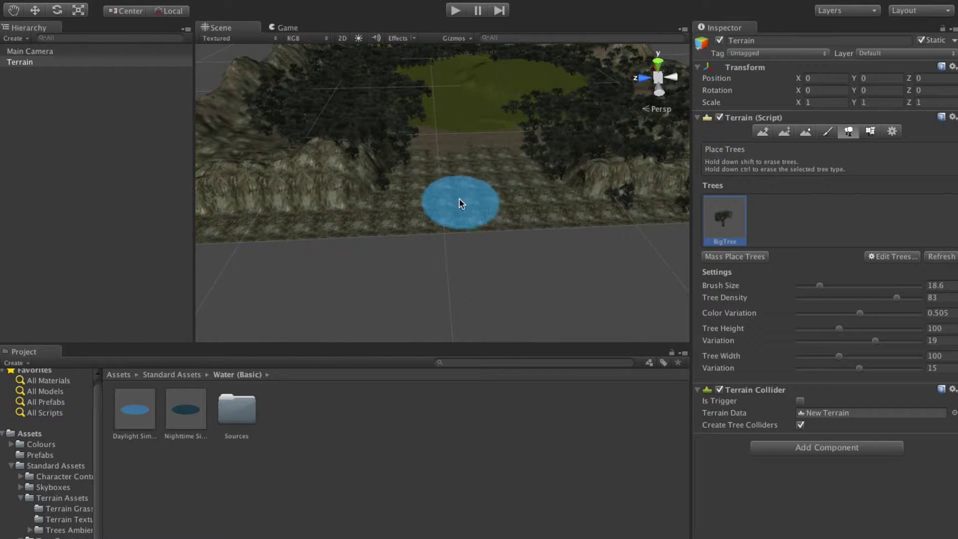
Start adding another terrain texture and open the selection of available textures
left_click(827, 131)
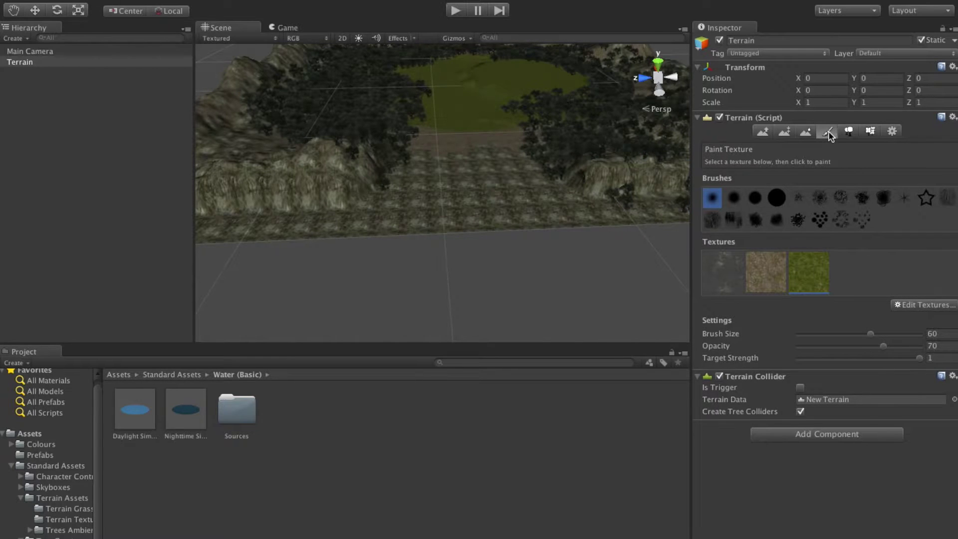
left_click(926, 307)
left_click(924, 312)
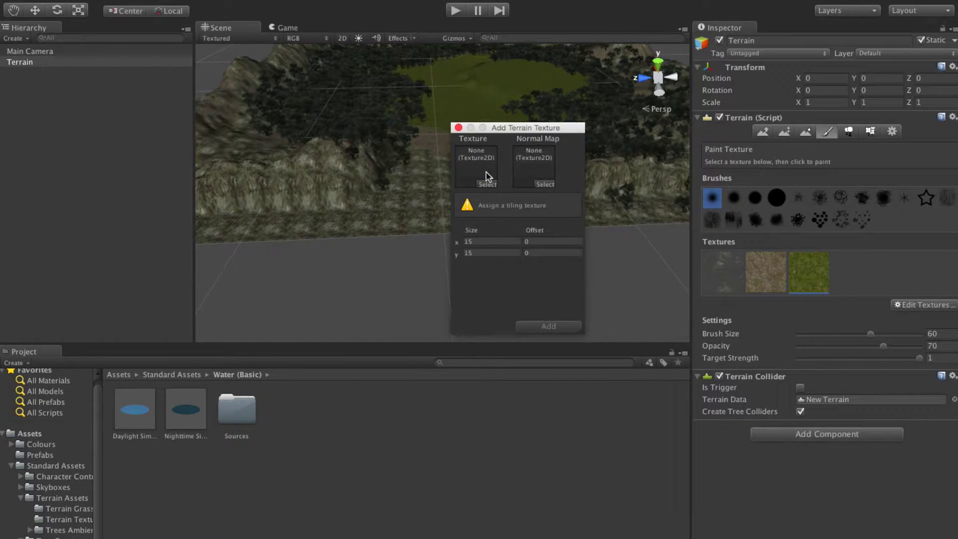
left_click(487, 184)
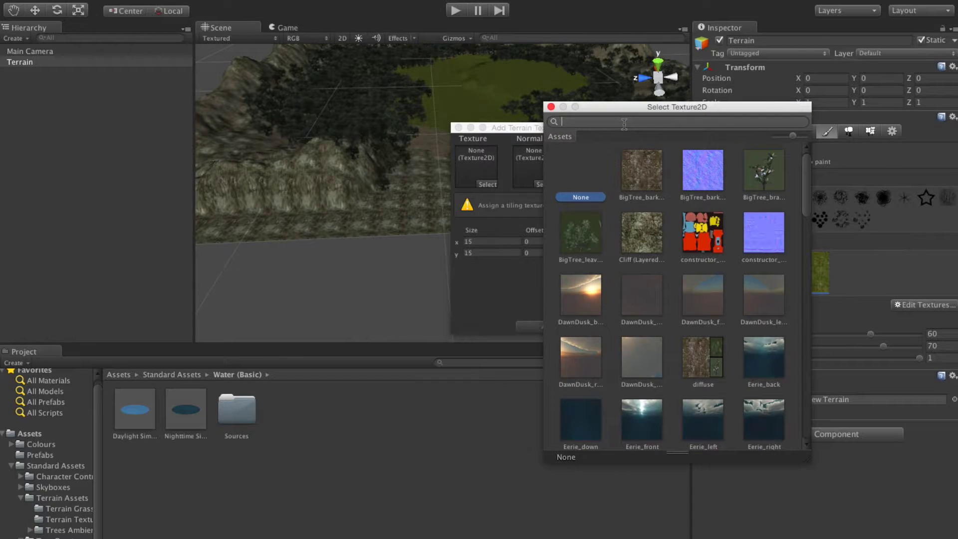
Search the textures for "sand" and "du", and clear the search
type("sand")
key("BackSpace")
key("BackSpace")
key("BackSpace")
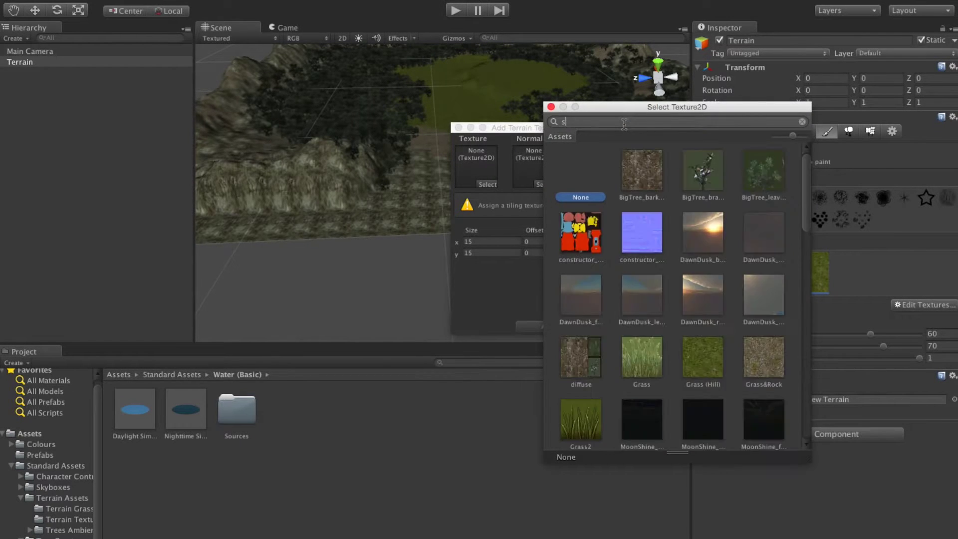
type("du")
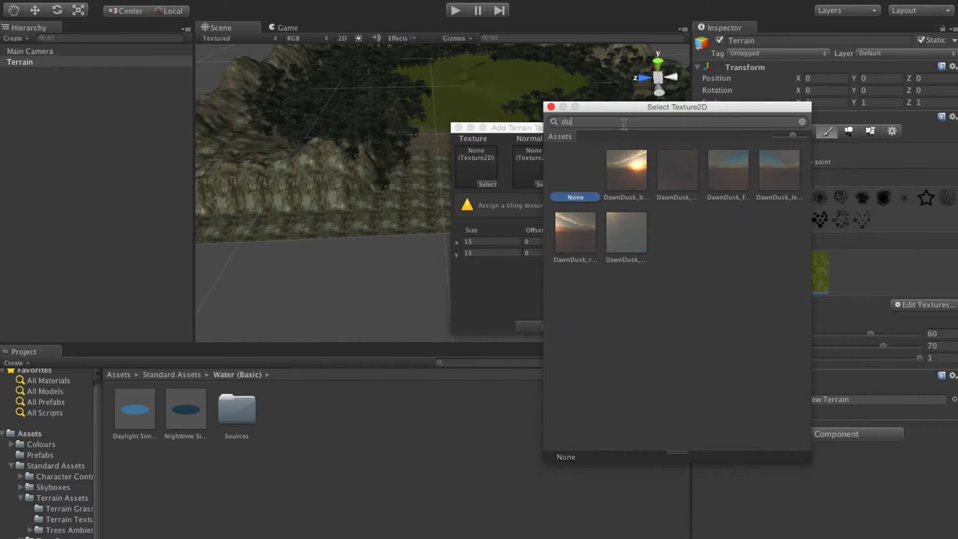
key("BackSpace")
key("BackSpace")
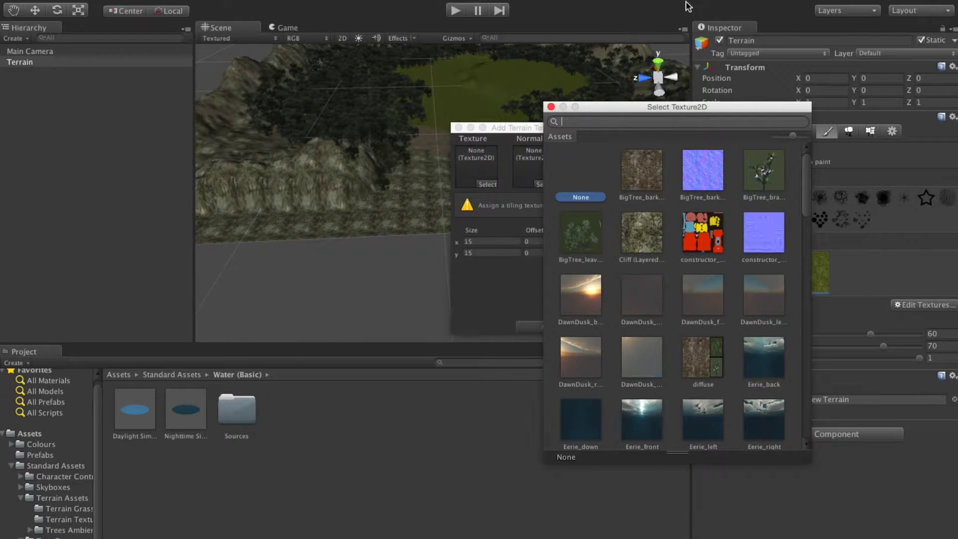
Choose the GoodDirt texture and add it to the terrain's paint textures at the 15 by 15 size
left_click_drag(812, 182, 810, 235)
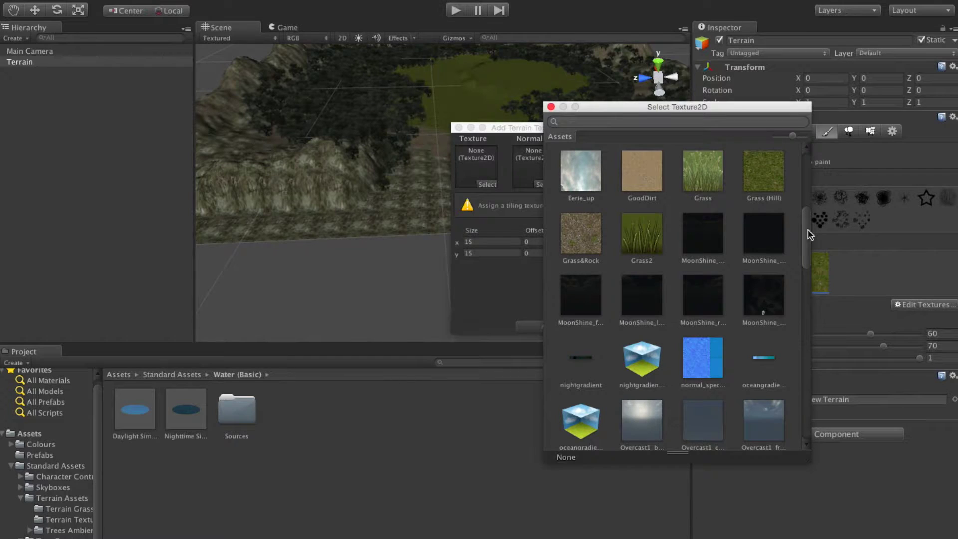
left_click(644, 175)
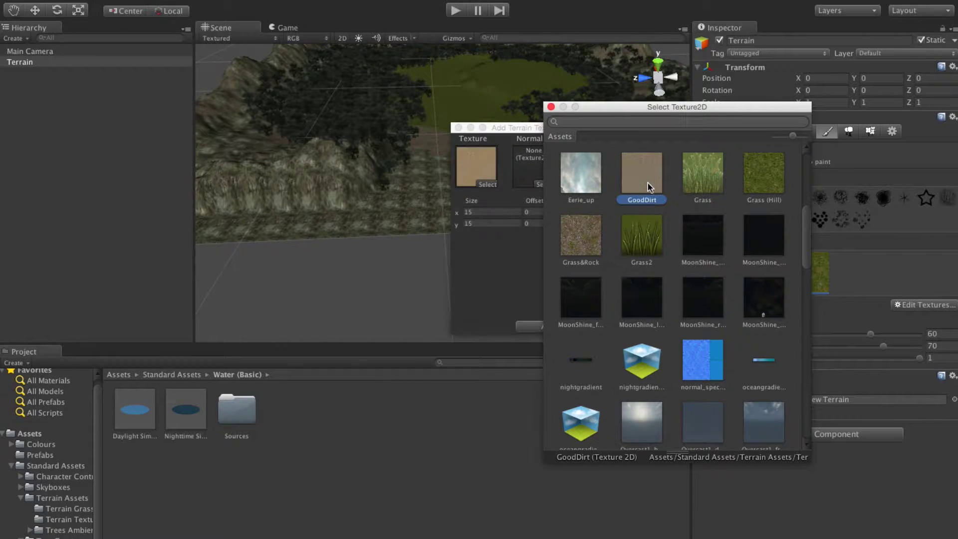
left_click_drag(813, 217, 808, 285)
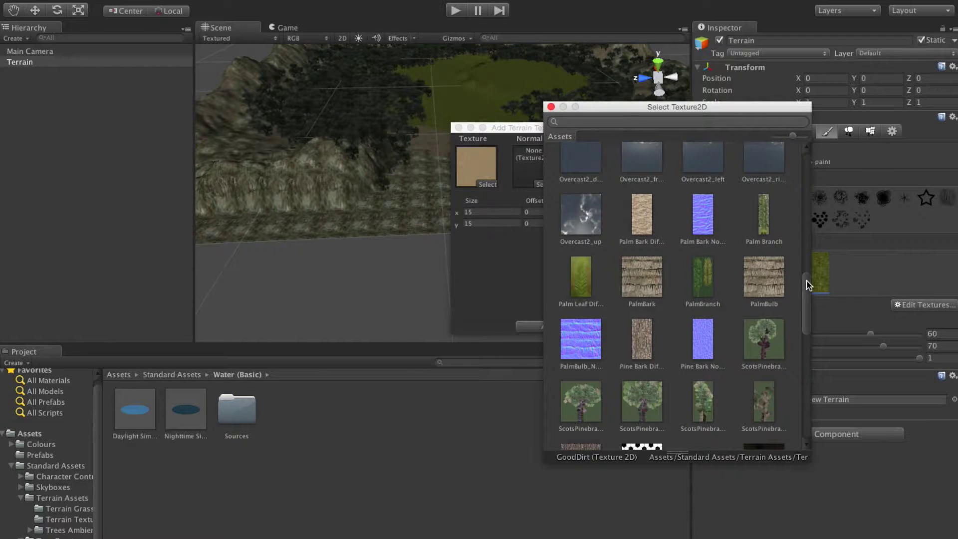
left_click_drag(809, 285, 794, 201)
double_click(642, 251)
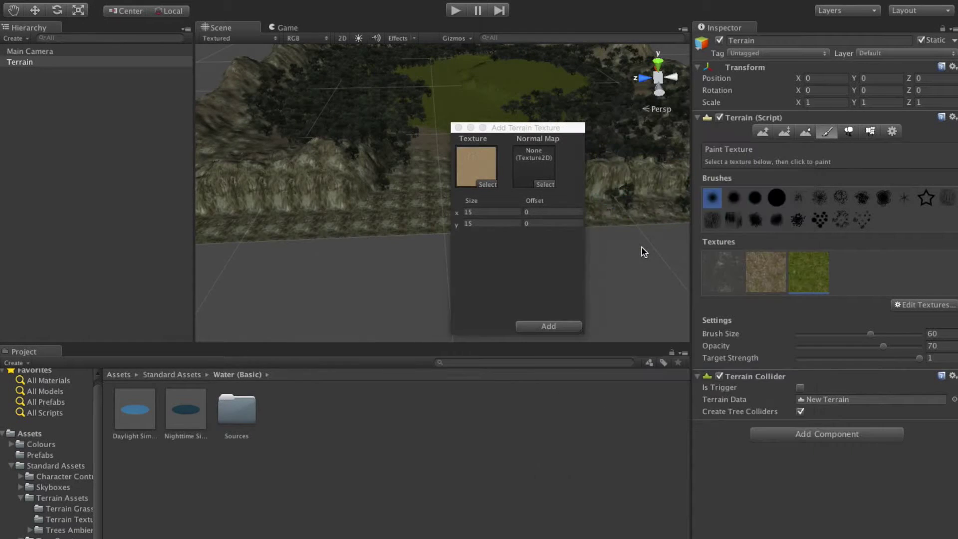
left_click(545, 327)
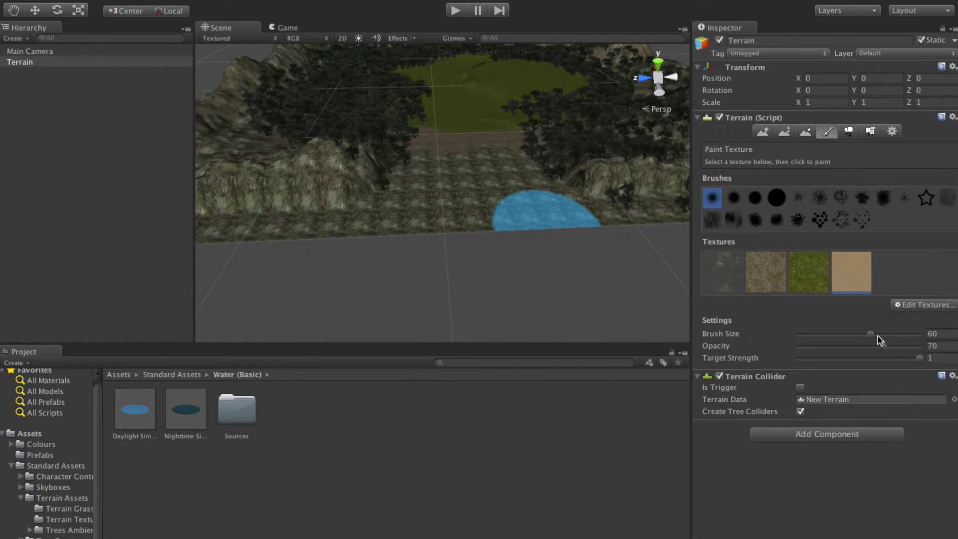
Paint GoodDirt over the lowered gap, first with brush size 29, then with brush size 57 and opacity 14
left_click_drag(878, 336, 832, 335)
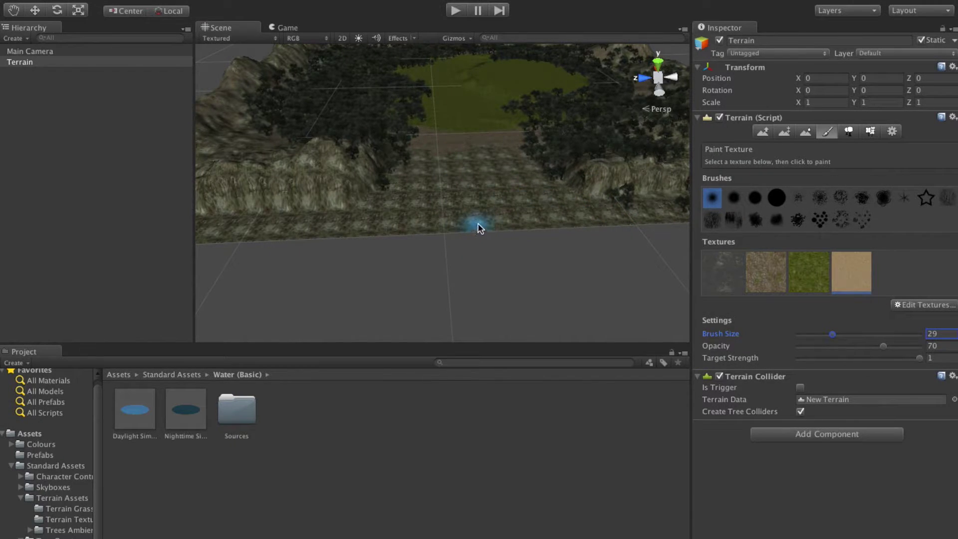
left_click_drag(478, 223, 424, 228)
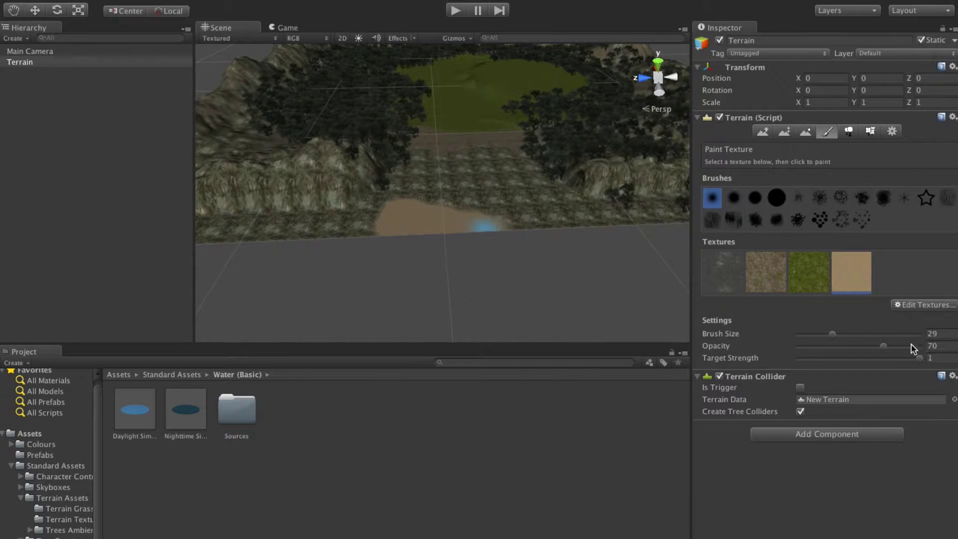
left_click_drag(844, 349, 816, 348)
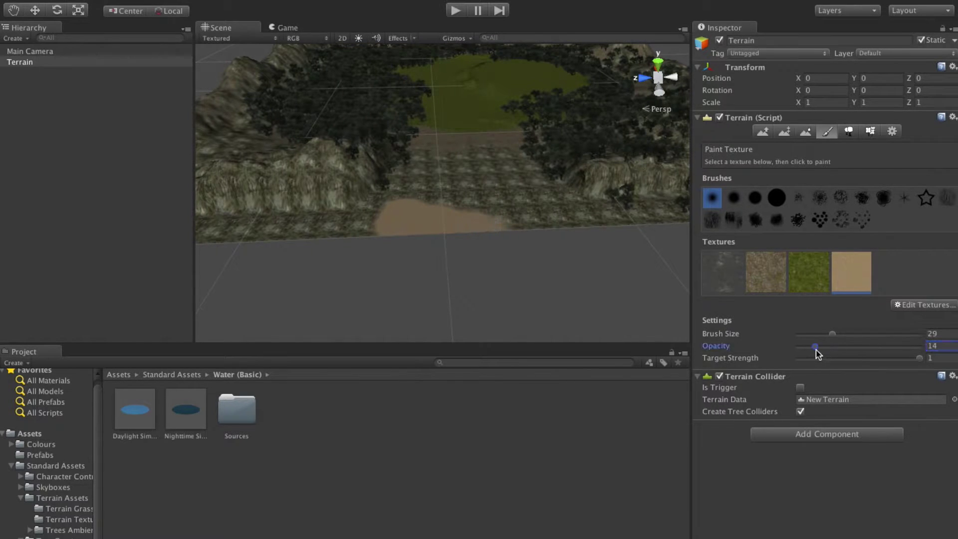
left_click(867, 333)
mouse_move(421, 159)
left_mouse_down()
mouse_move(507, 156)
mouse_move(455, 167)
mouse_move(455, 194)
mouse_move(397, 173)
mouse_move(372, 223)
mouse_move(332, 234)
mouse_move(307, 228)
mouse_move(472, 210)
mouse_move(509, 201)
mouse_move(535, 171)
left_mouse_up()
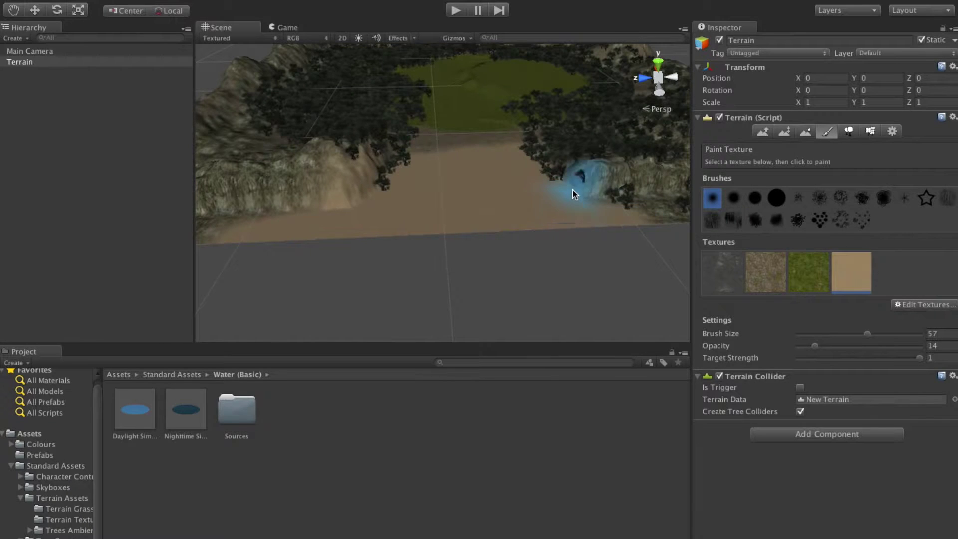
Extend the GoodDirt paint along the terrain's front edge on both sides of the gap
scroll(573, 188, "down", 3)
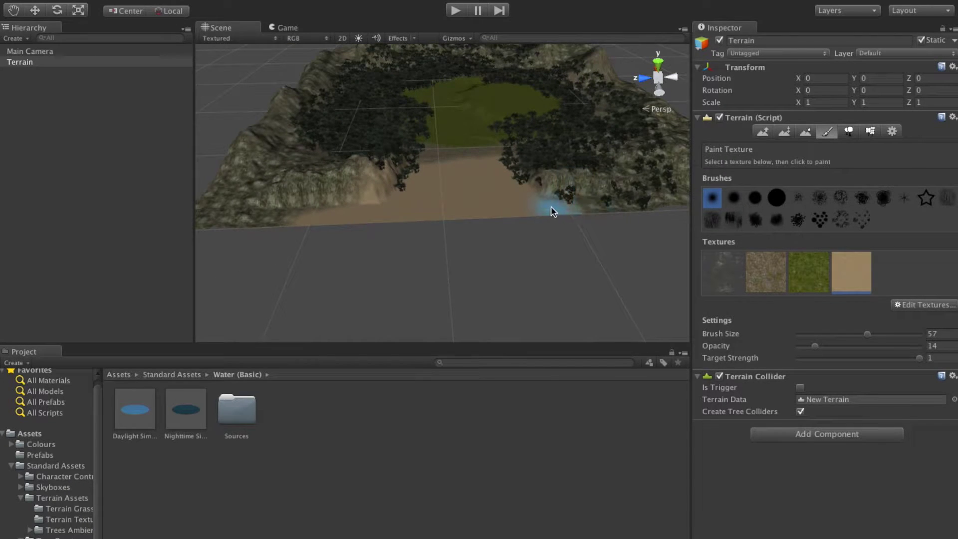
left_click_drag(553, 211, 642, 205)
mouse_move(349, 228)
left_mouse_down()
mouse_move(323, 211)
mouse_move(280, 224)
mouse_move(237, 220)
mouse_move(265, 221)
left_mouse_up()
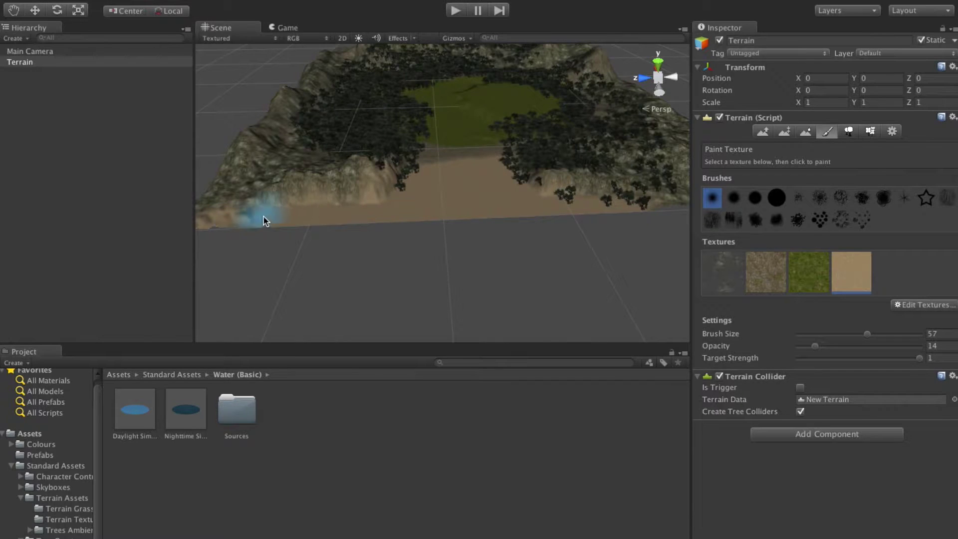
left_click_drag(615, 202, 691, 220)
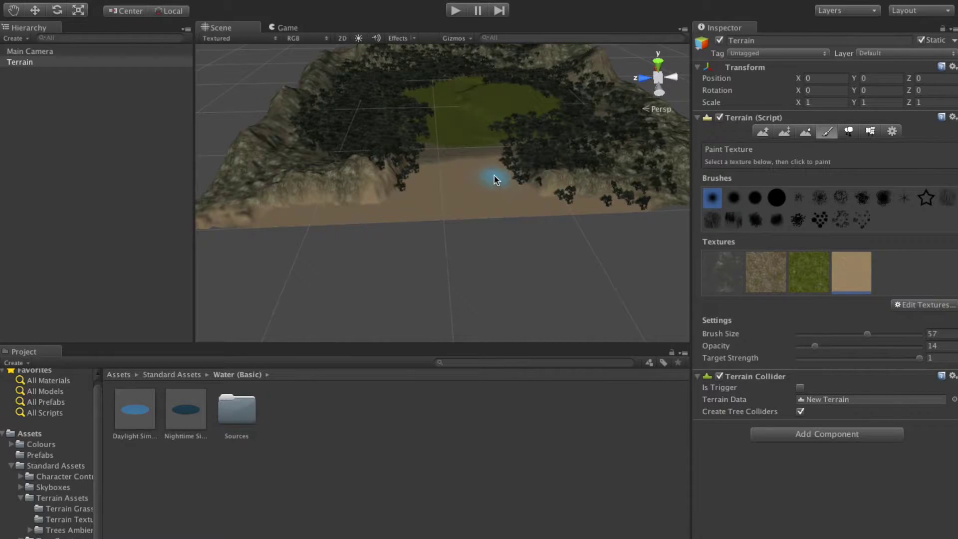
middle_click_drag(516, 111, 462, 144)
scroll(477, 166, "down", 2)
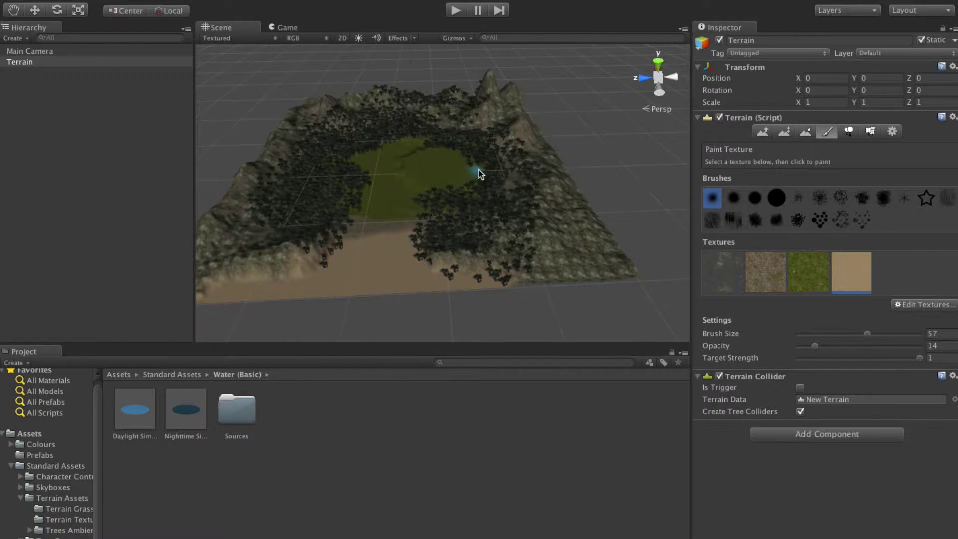
scroll(413, 162, "up", 2)
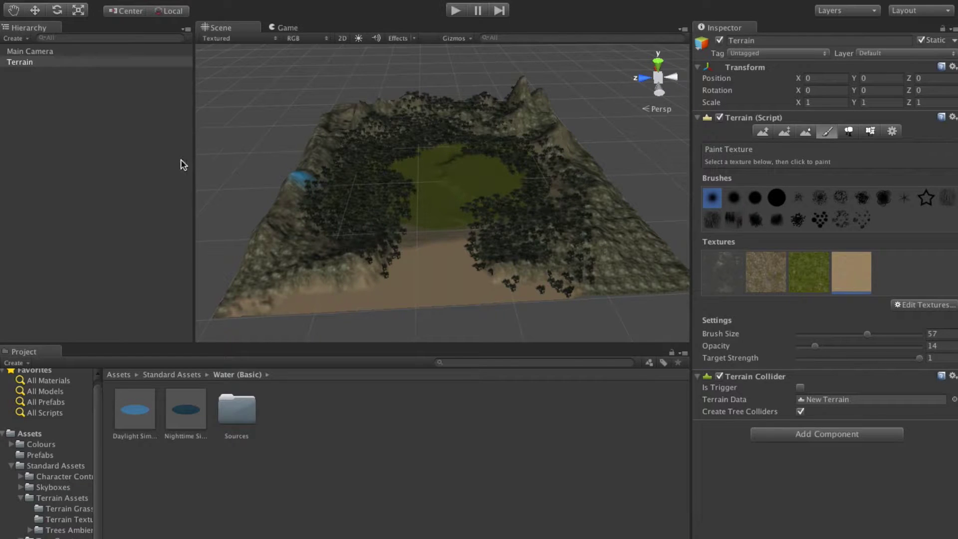
Place the Daylight Simple Water prefab from Standard Assets > Water (Basic) in the scene over the terrain
left_click(231, 489)
scroll(95, 479, "down", 1)
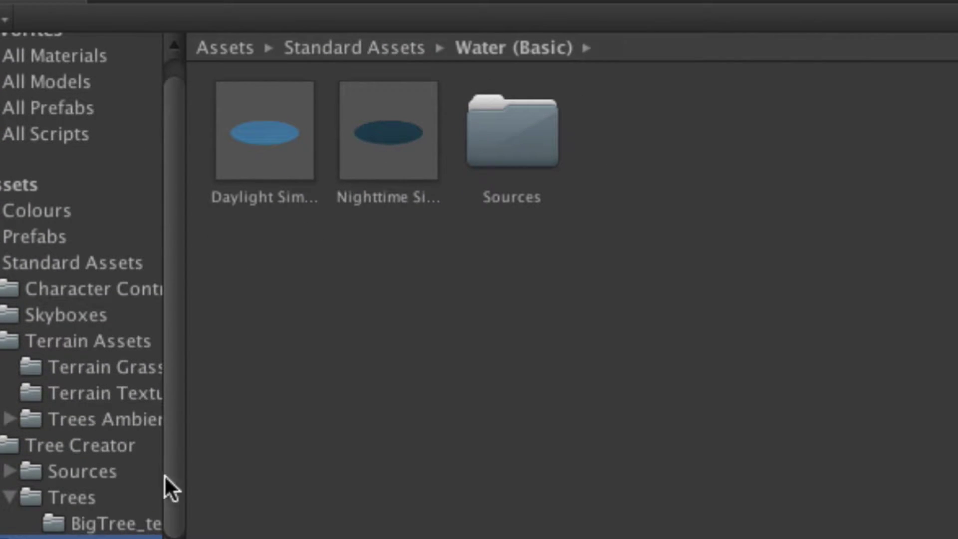
left_click(136, 174)
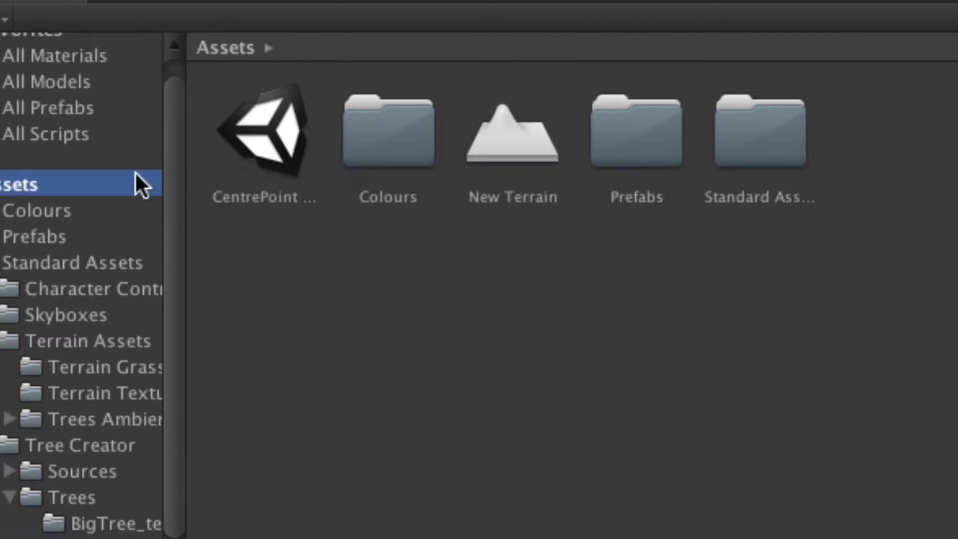
double_click(754, 152)
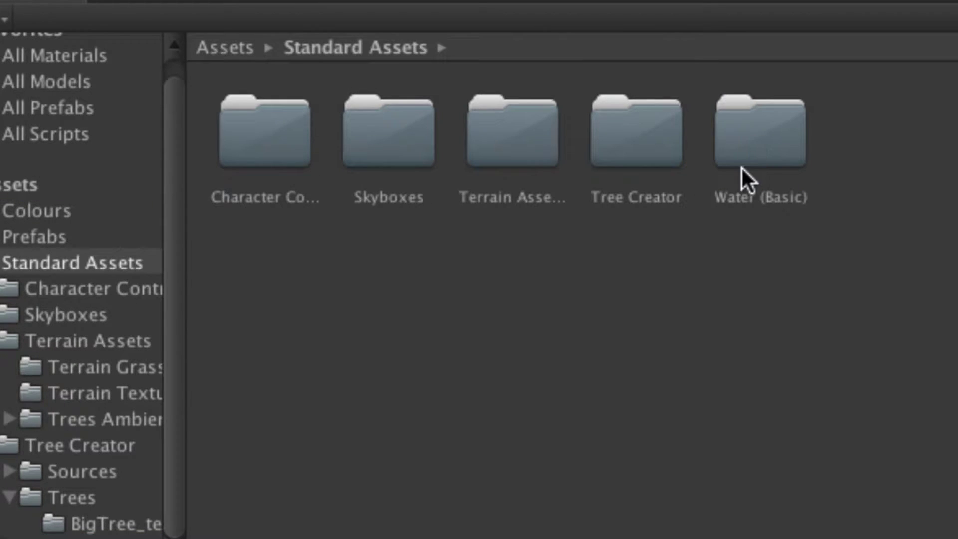
double_click(761, 139)
left_click(242, 136)
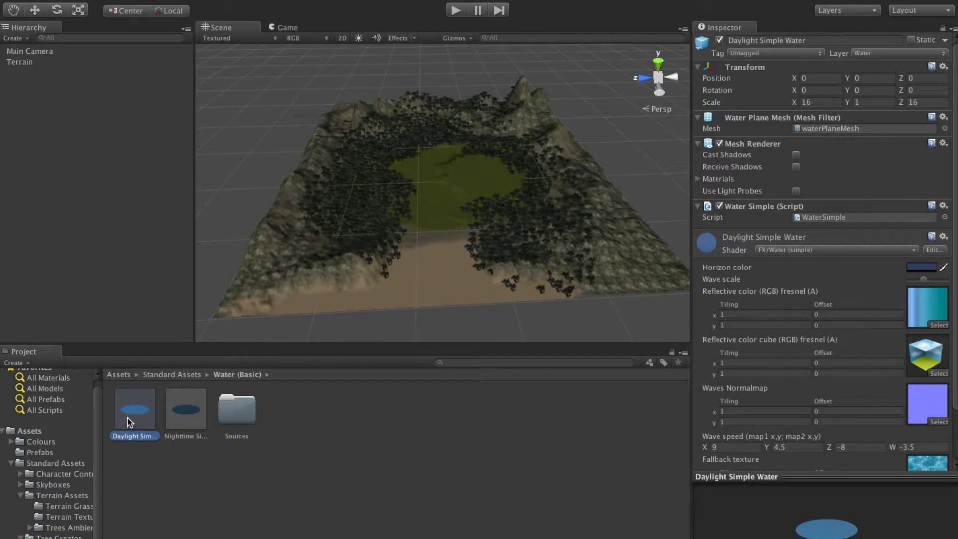
left_click_drag(131, 416, 387, 318)
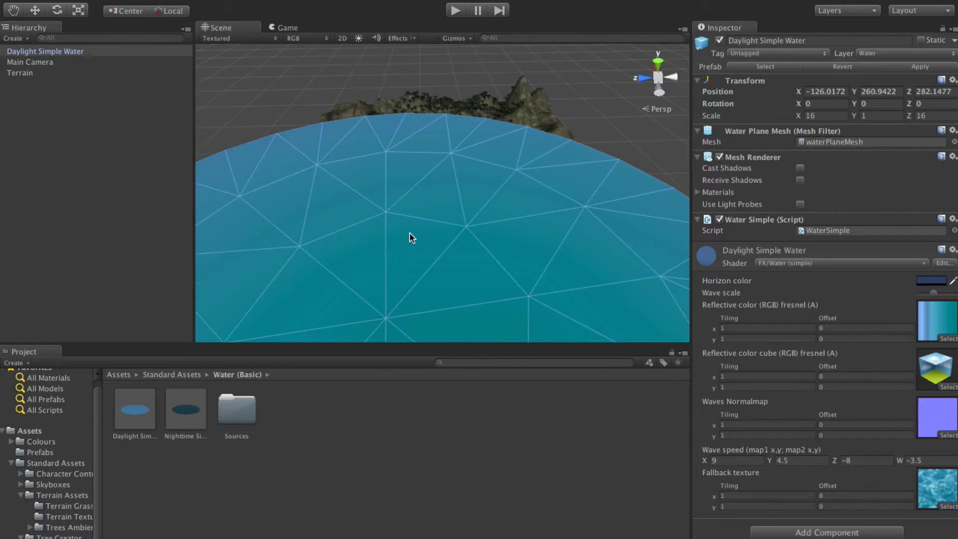
scroll(410, 233, "down", 10)
scroll(409, 234, "up", 3)
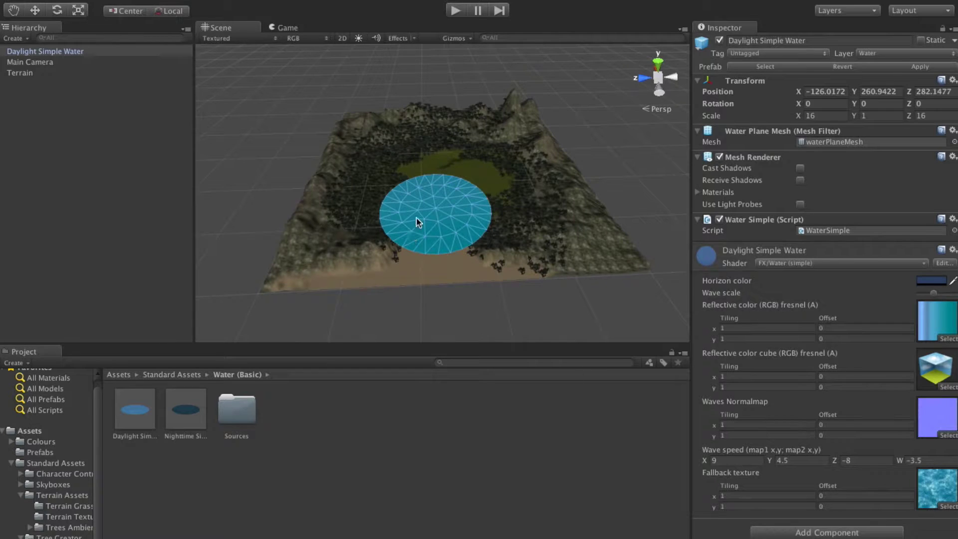
left_click_drag(418, 223, 336, 192, "alt")
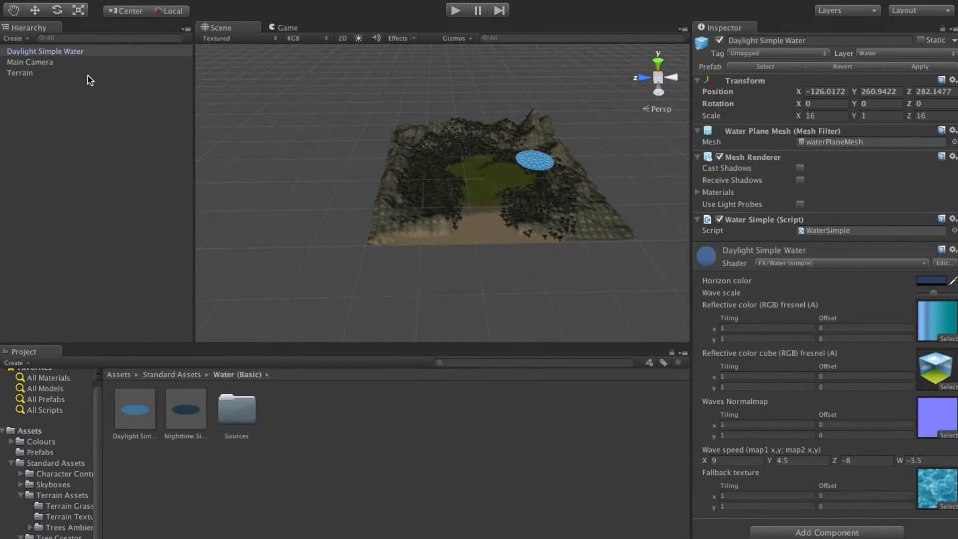
Set the Daylight Simple Water position to X 0, Y 0, Z 0
left_click(35, 10)
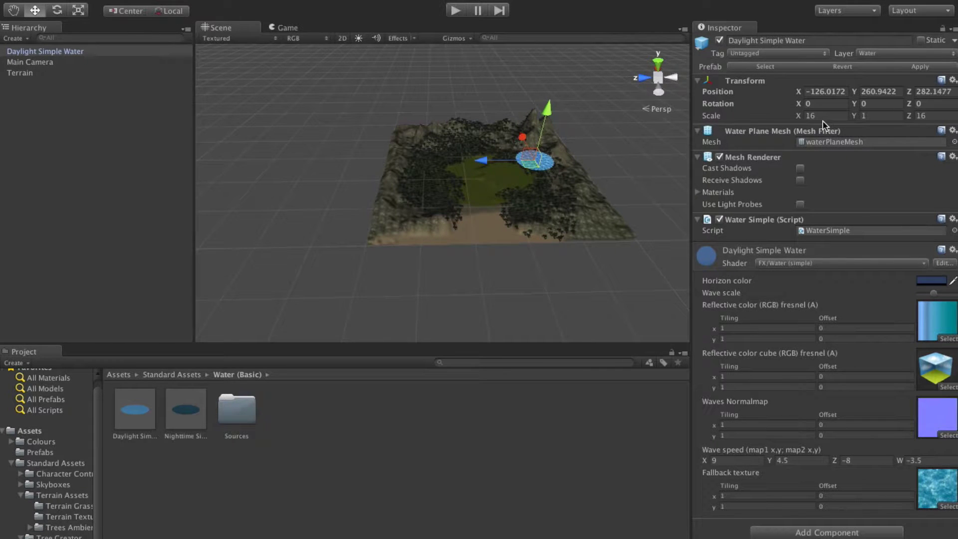
left_click(826, 91)
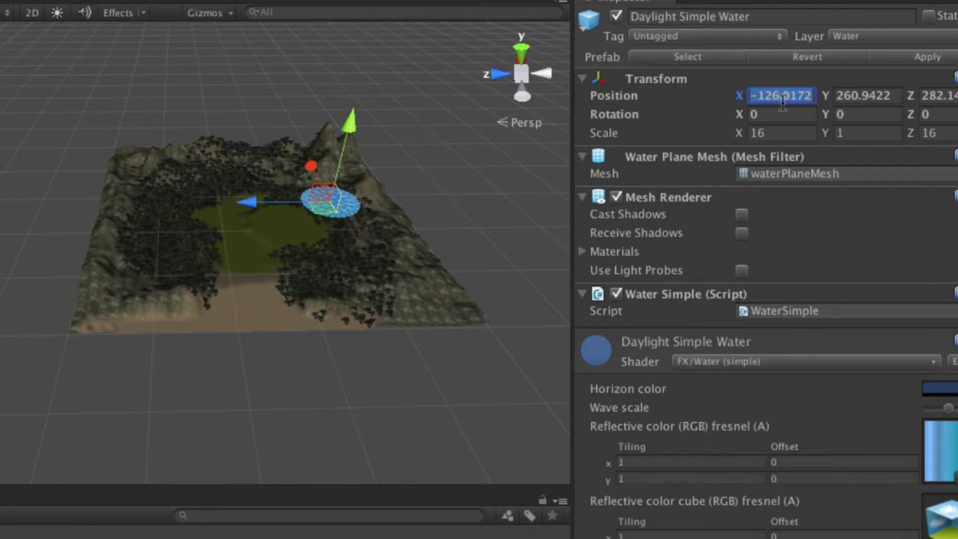
type("0")
key("Tab")
type("0")
key("Tab")
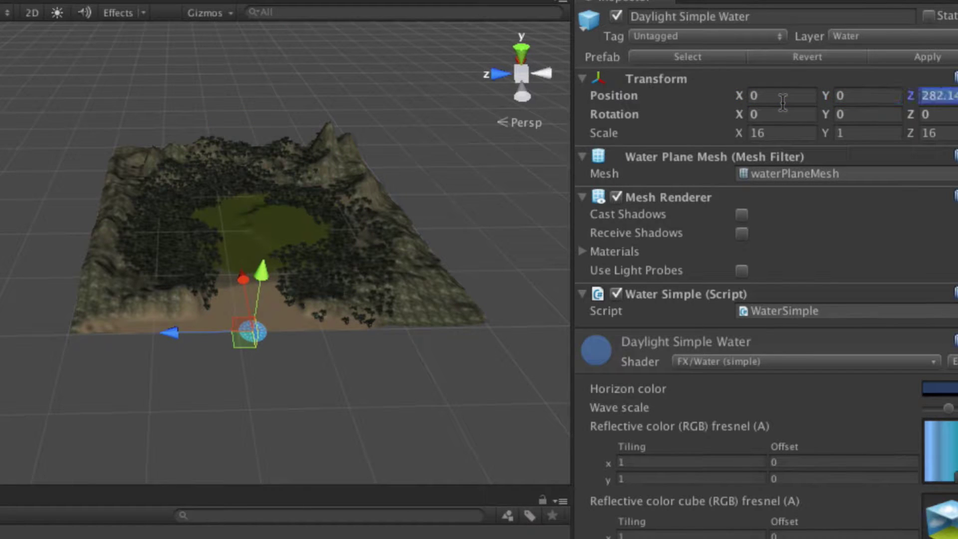
type("0")
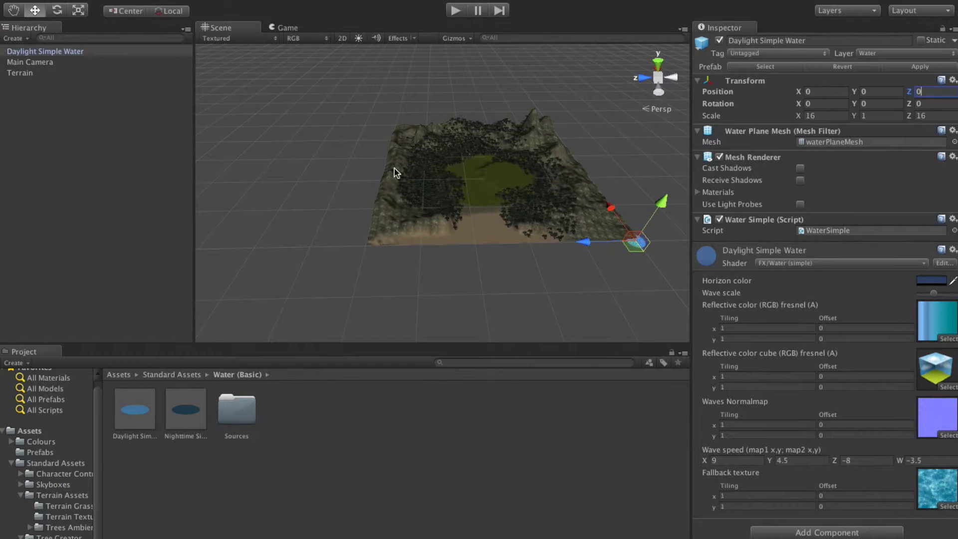
Scale the Daylight Simple Water uniformly to about 682 by 43 by 682 so it extends beyond the terrain
left_click(64, 89)
left_click(78, 14)
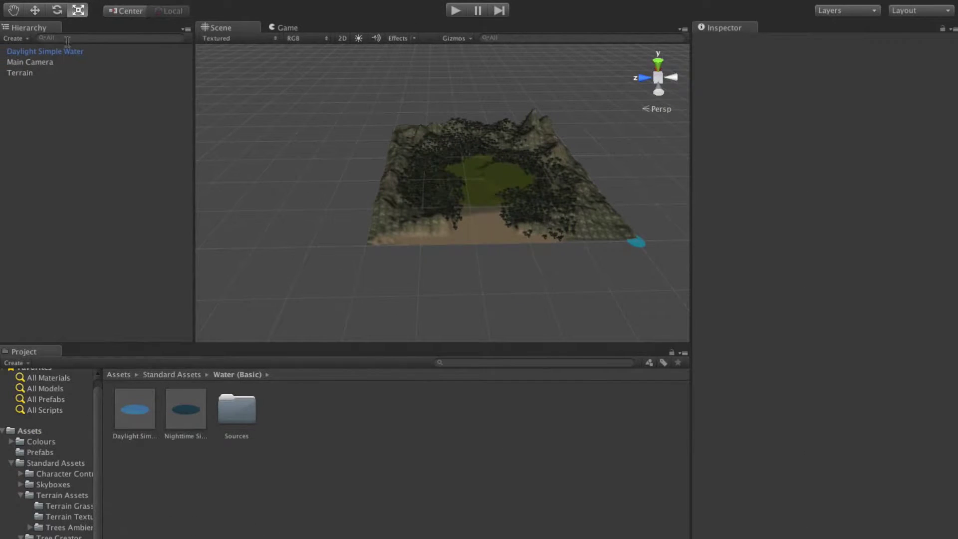
left_click(65, 56)
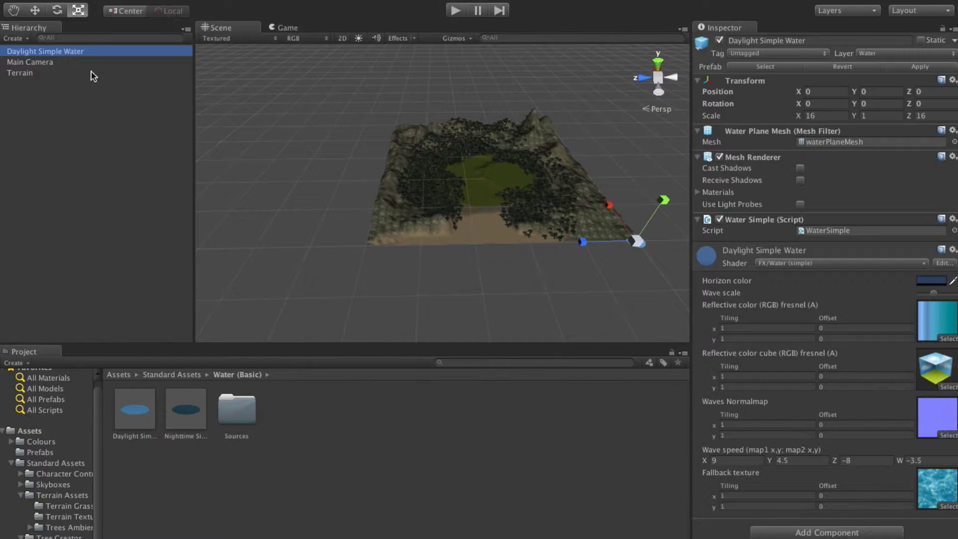
left_click_drag(635, 248, 846, 195)
left_click_drag(639, 250, 713, 238)
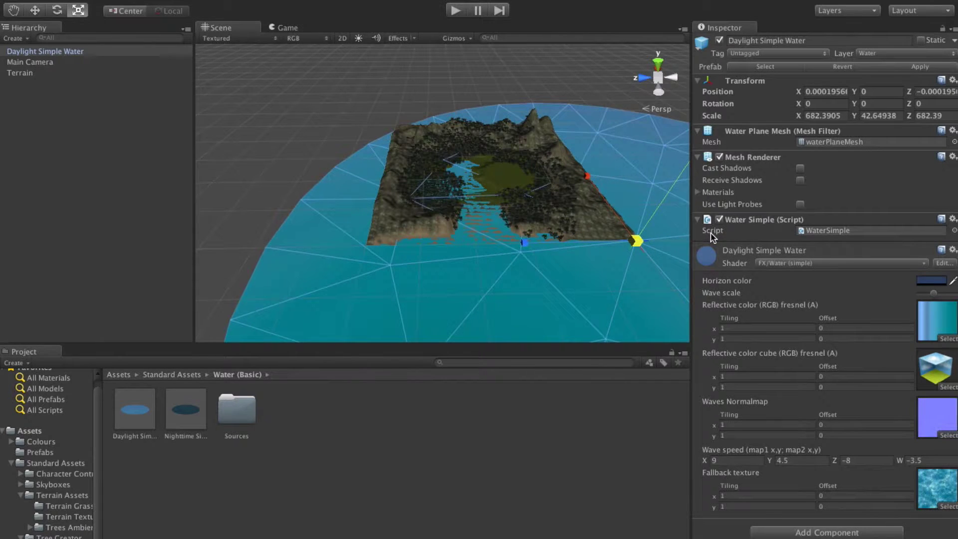
Move the water to about X 349, Z 223 so it surrounds the terrain, and inspect the gap and island edges
left_click(36, 12)
left_click_drag(611, 209, 476, 129)
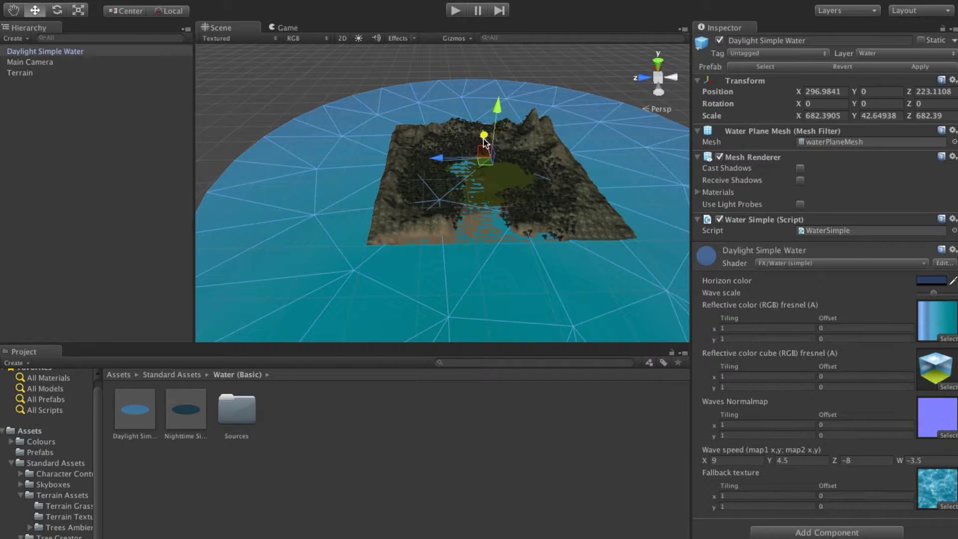
left_click_drag(487, 142, 480, 128)
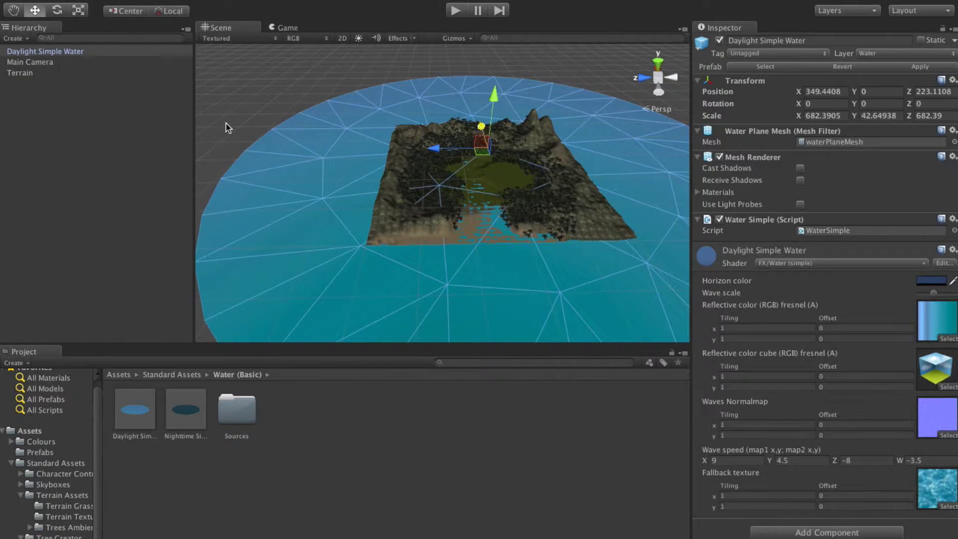
left_click(80, 187)
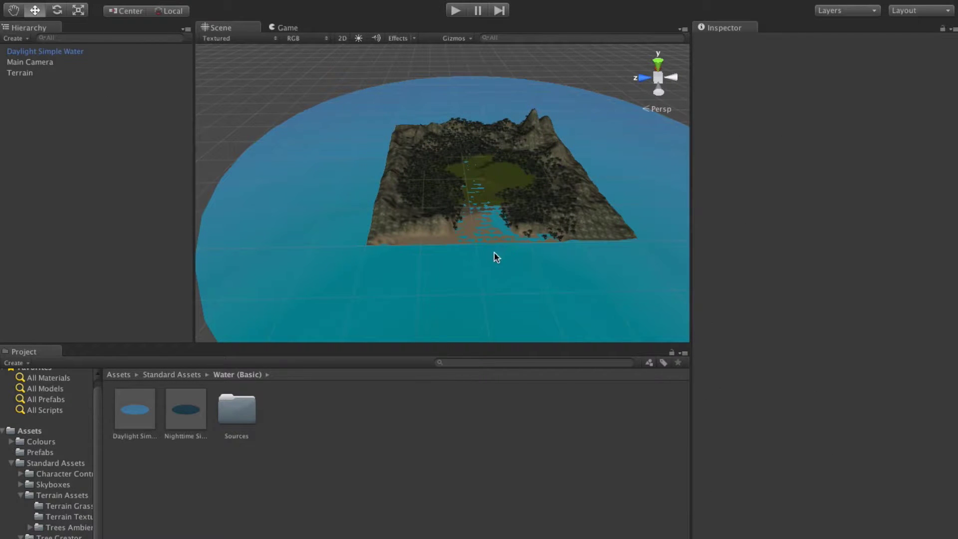
scroll(510, 228, "up", 6)
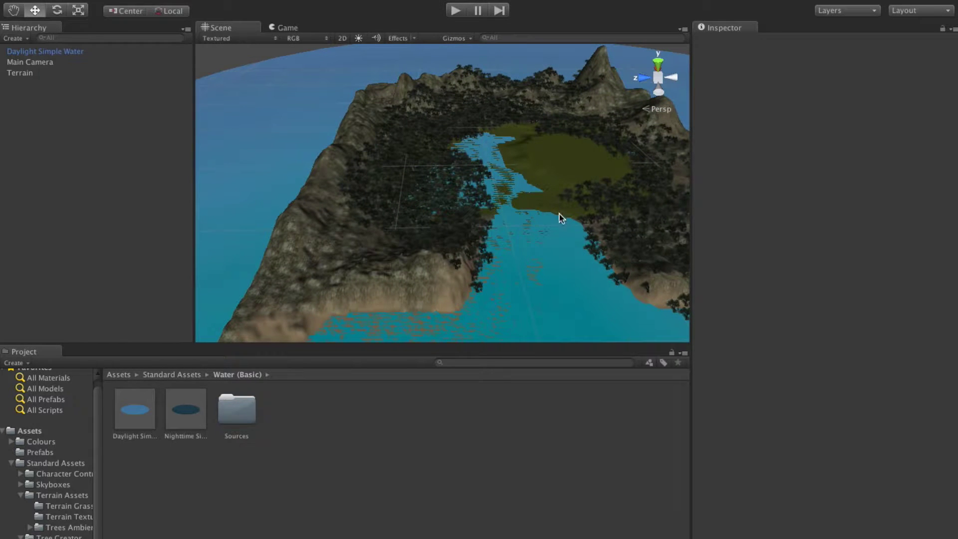
left_click_drag(607, 179, 520, 202, "alt")
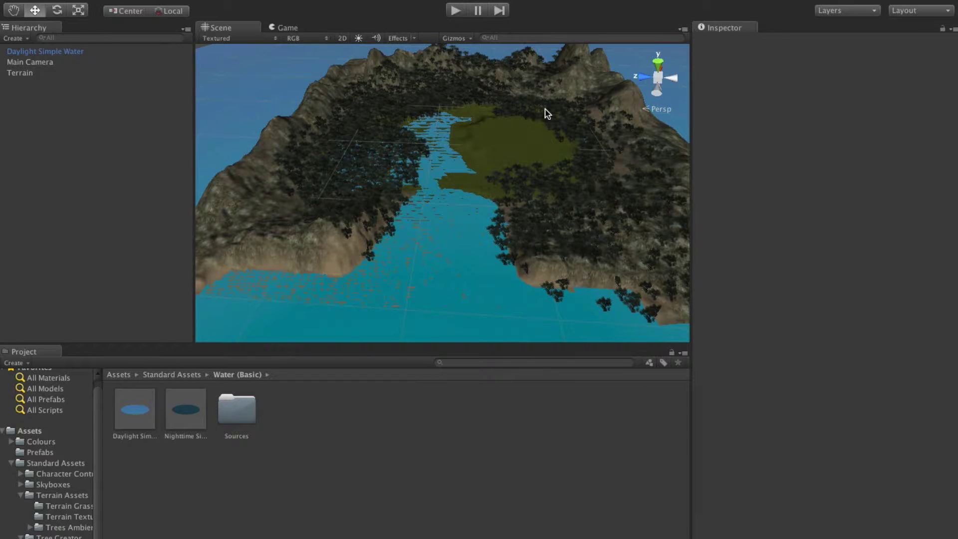
left_click_drag(258, 314, 533, 226, "alt")
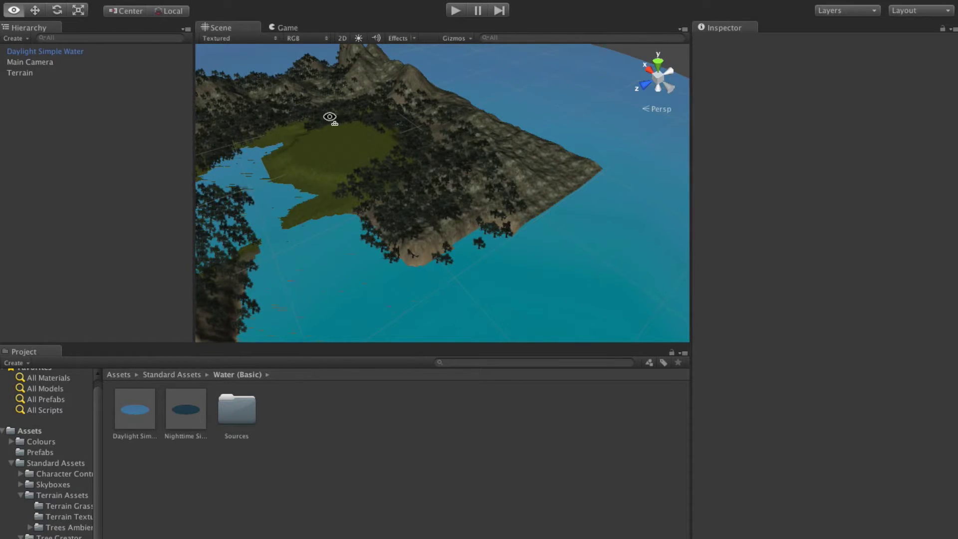
left_click_drag(331, 118, 238, 109, "alt")
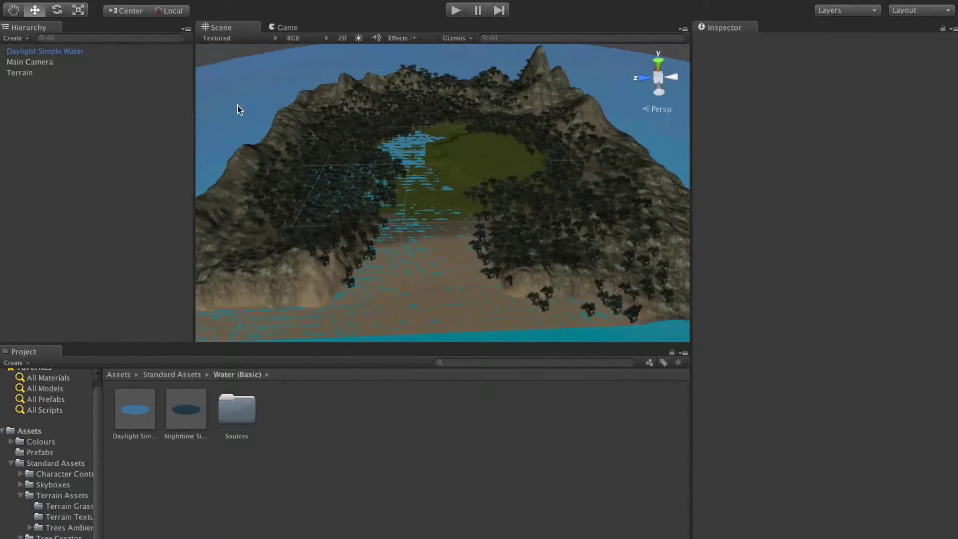
Set up Raise / Lower Terrain on the Terrain with the large solid round brush, brush size 100 and opacity 20
left_click(659, 61)
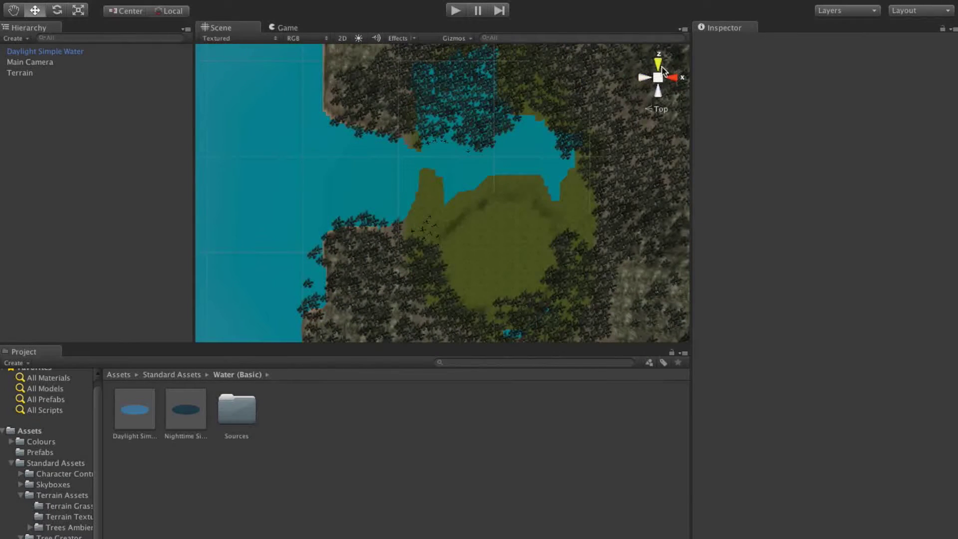
scroll(552, 160, "down", 4)
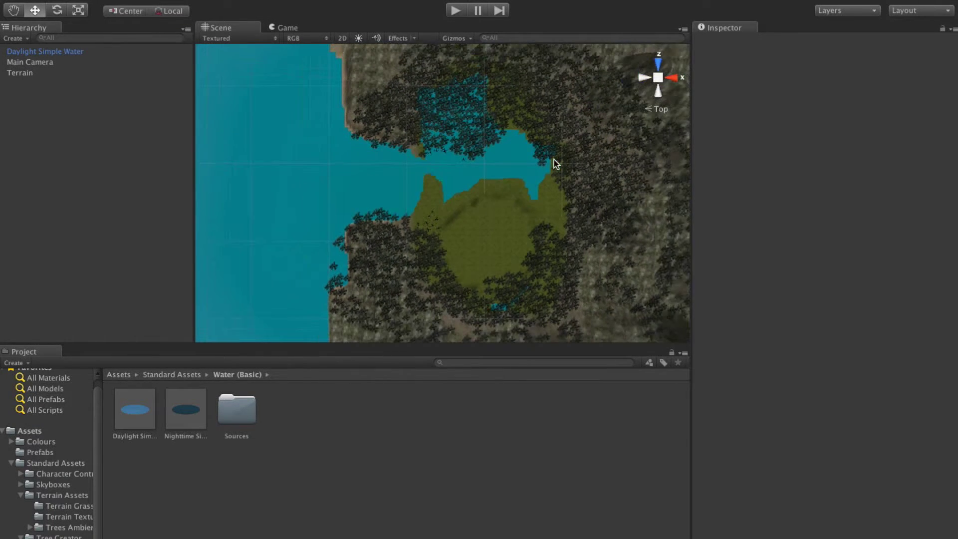
scroll(556, 164, "down", 3)
left_click_drag(568, 183, 567, 214, "alt")
middle_click_drag(566, 187, 500, 203)
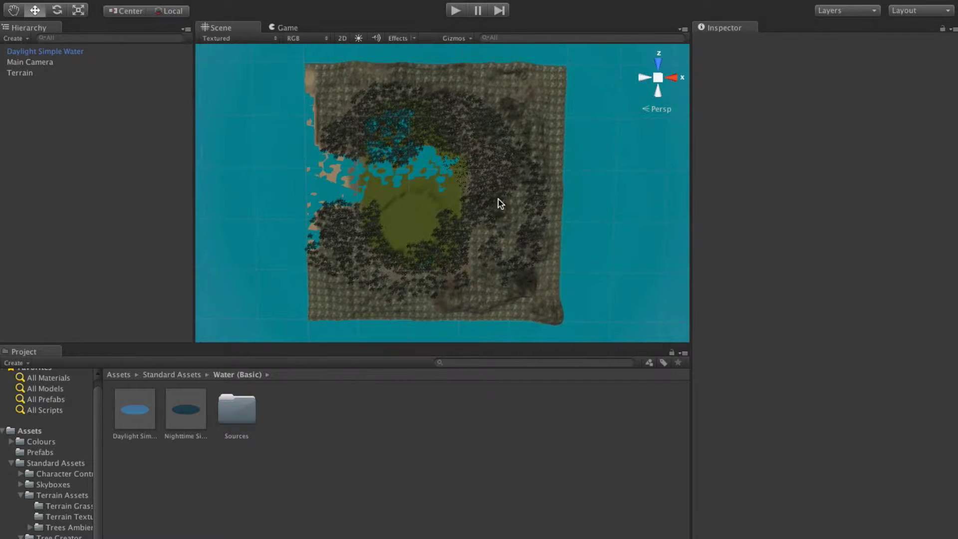
left_click(25, 74)
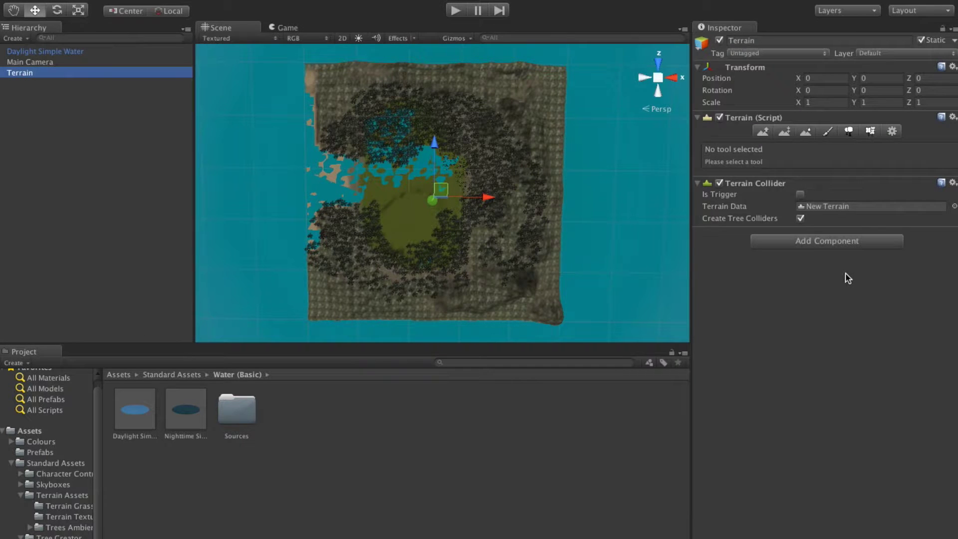
left_click(764, 132)
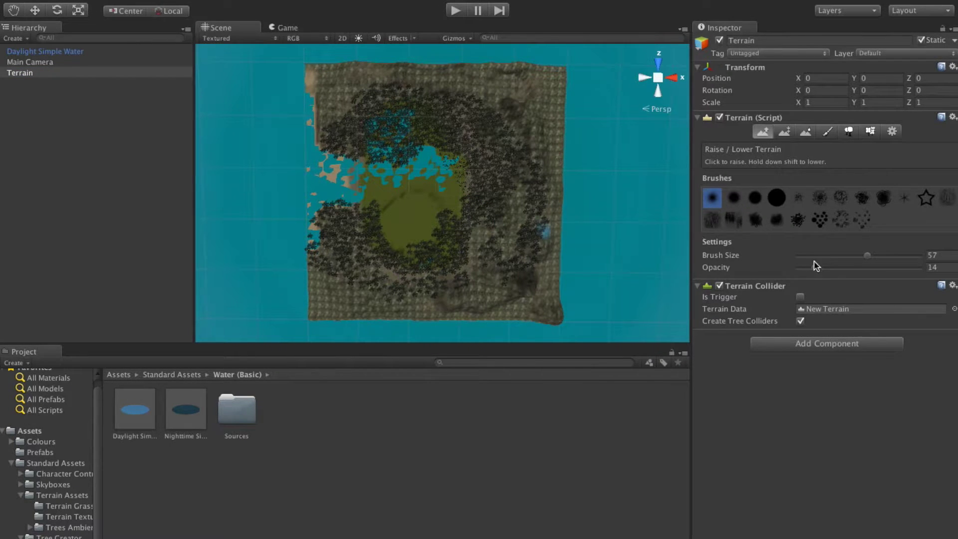
left_click_drag(867, 256, 929, 257)
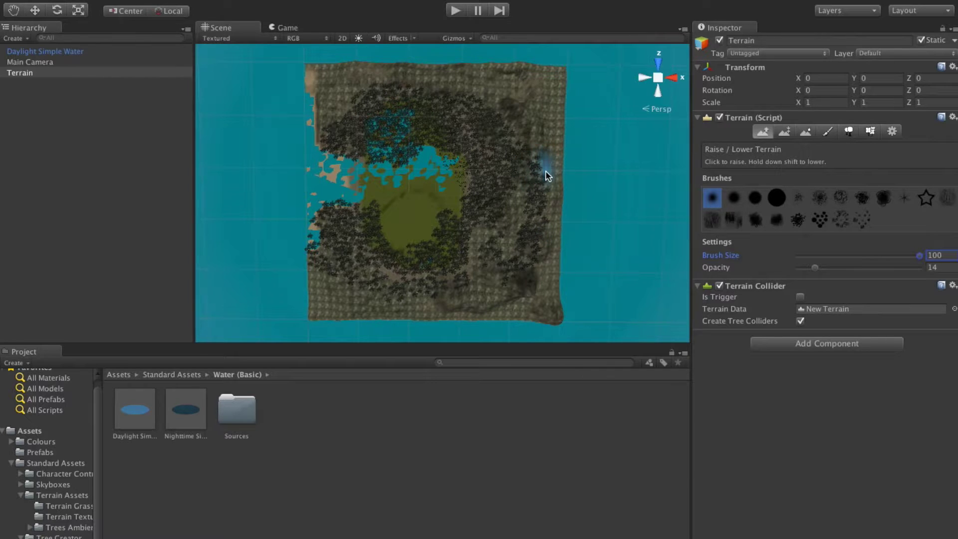
left_click(777, 198)
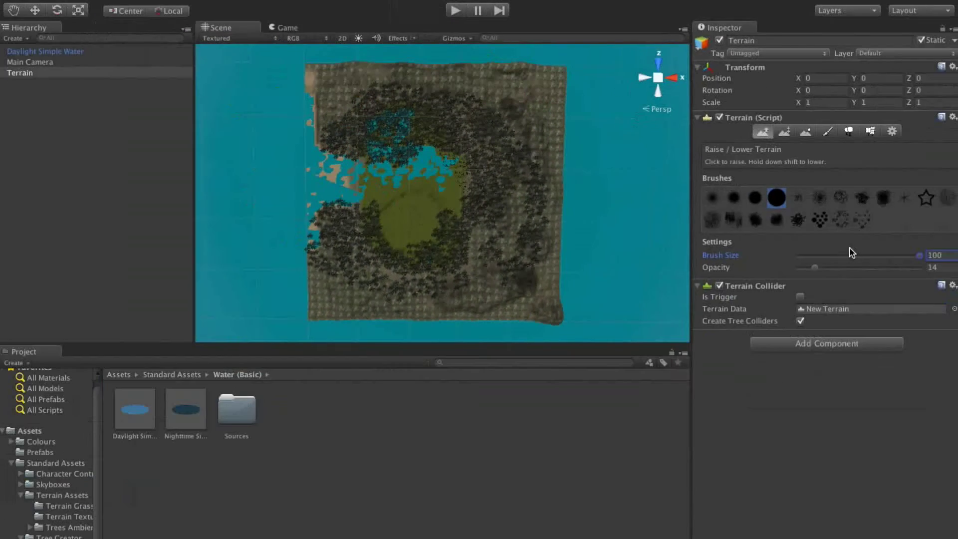
left_click_drag(818, 269, 820, 270)
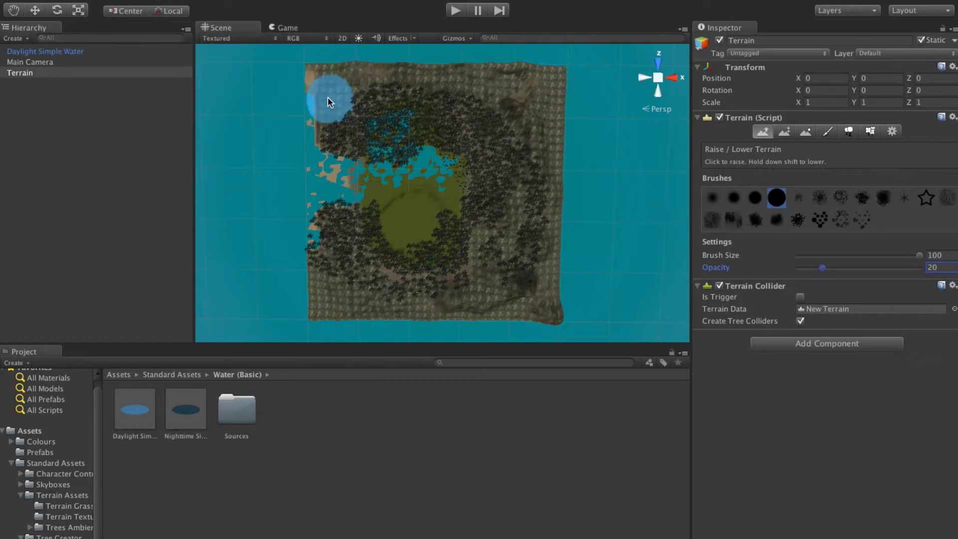
Raise the terrain above the water along the far edge, across the grassy interior and at the sandy gap
left_click(317, 81)
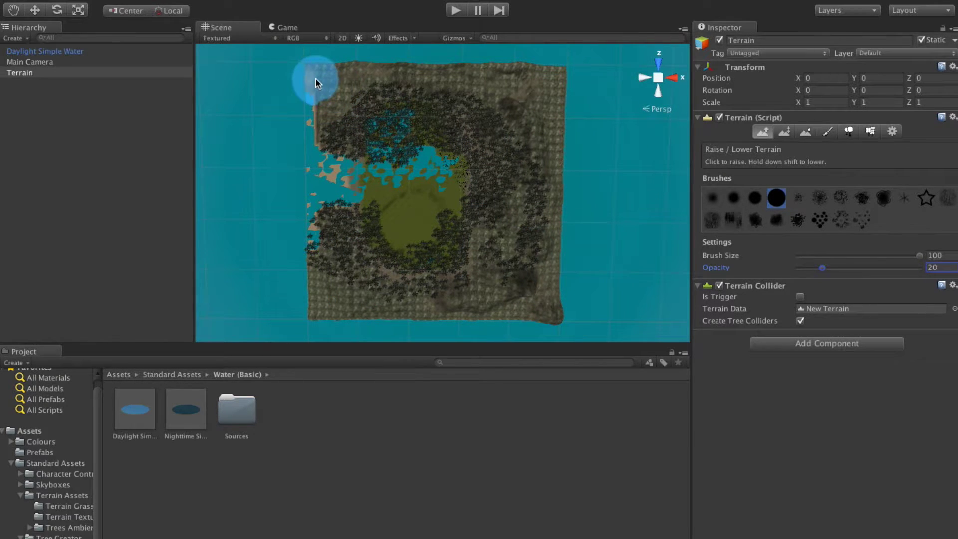
left_click_drag(315, 78, 541, 70)
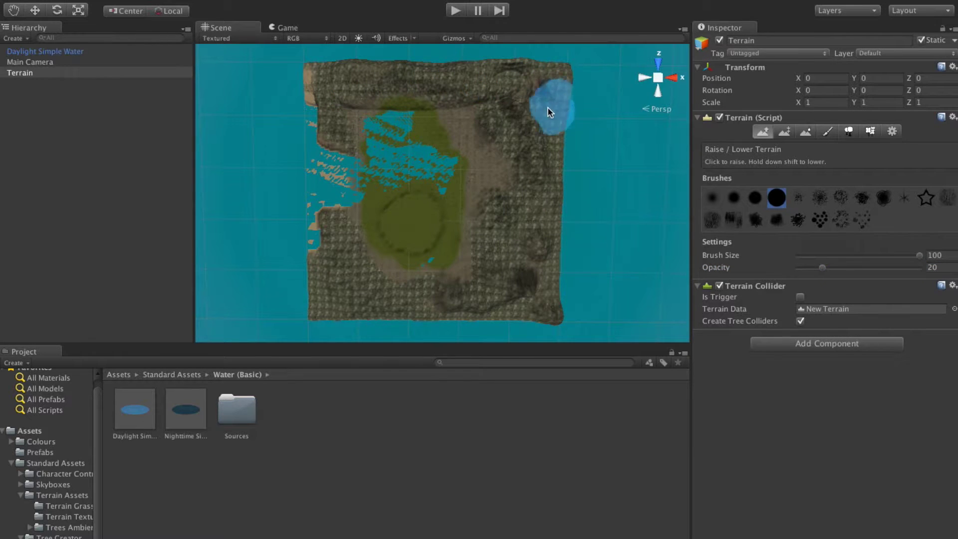
mouse_move(547, 107)
left_mouse_down()
mouse_move(328, 118)
mouse_move(350, 142)
mouse_move(486, 142)
mouse_move(558, 179)
mouse_move(323, 197)
mouse_move(391, 223)
mouse_move(534, 229)
mouse_move(509, 252)
mouse_move(366, 254)
mouse_move(360, 289)
mouse_move(533, 281)
mouse_move(505, 322)
mouse_move(325, 302)
left_mouse_up()
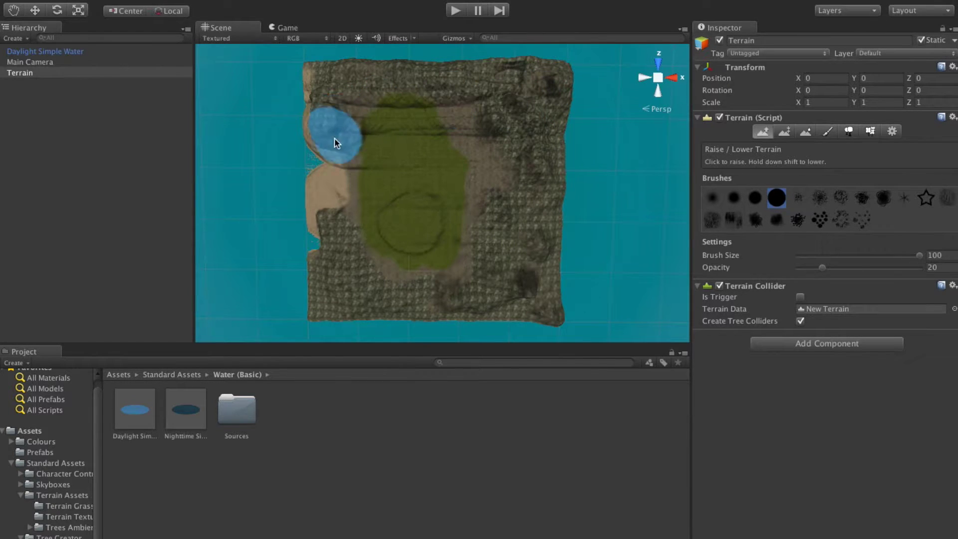
left_click(335, 142)
left_click(331, 177)
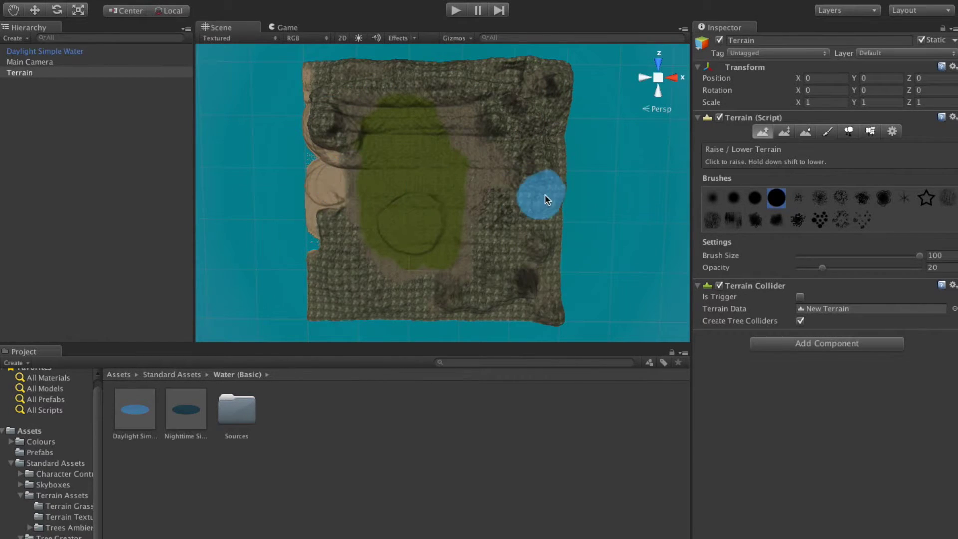
left_click(339, 215)
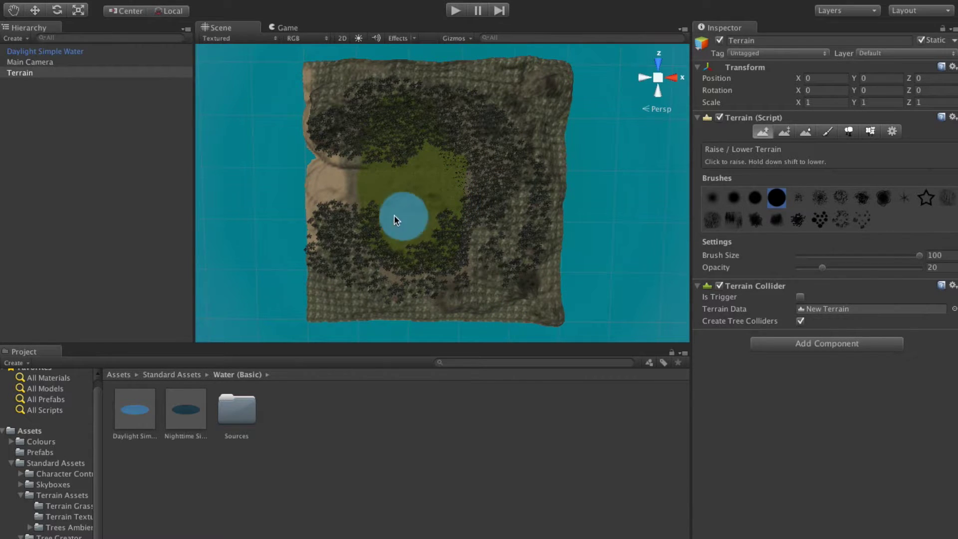
Raise the sandy shoreline beside the gap using the soft round brush at brush size 64
left_click_drag(339, 185, 44, 50, "alt")
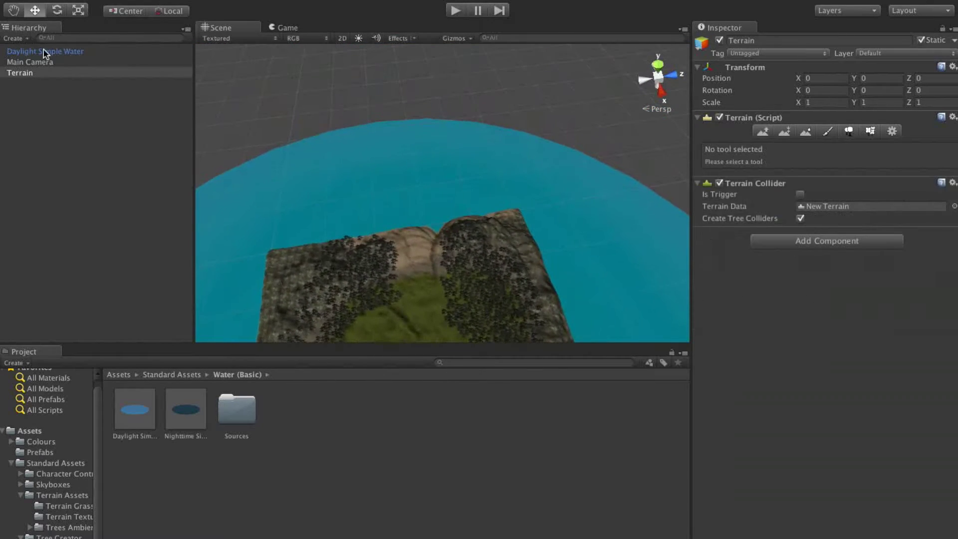
left_click_drag(435, 247, 916, 159, "alt")
mouse_move(578, 203)
left_mouse_down("alt")
mouse_move(553, 192)
mouse_move(573, 201)
mouse_move(584, 242)
mouse_move(571, 215)
left_mouse_up("alt")
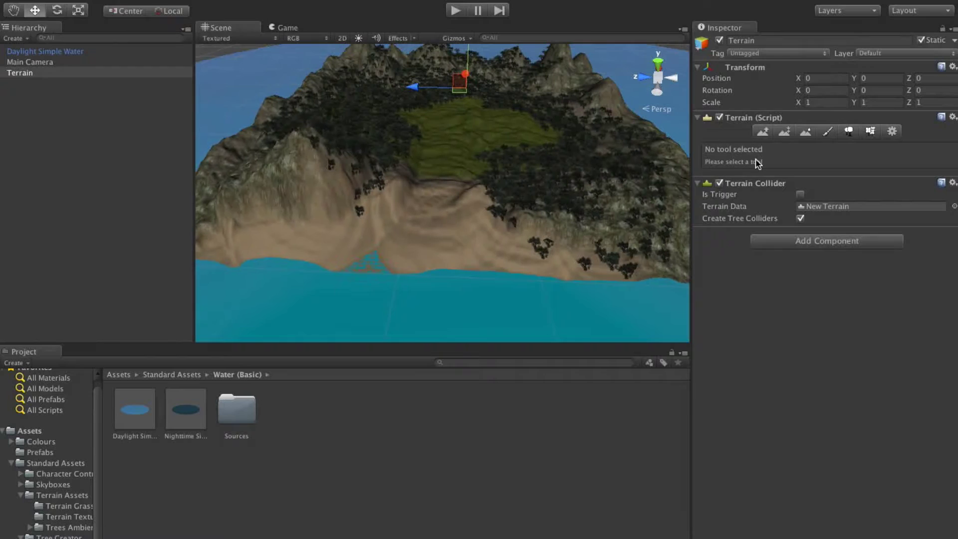
left_click(764, 132)
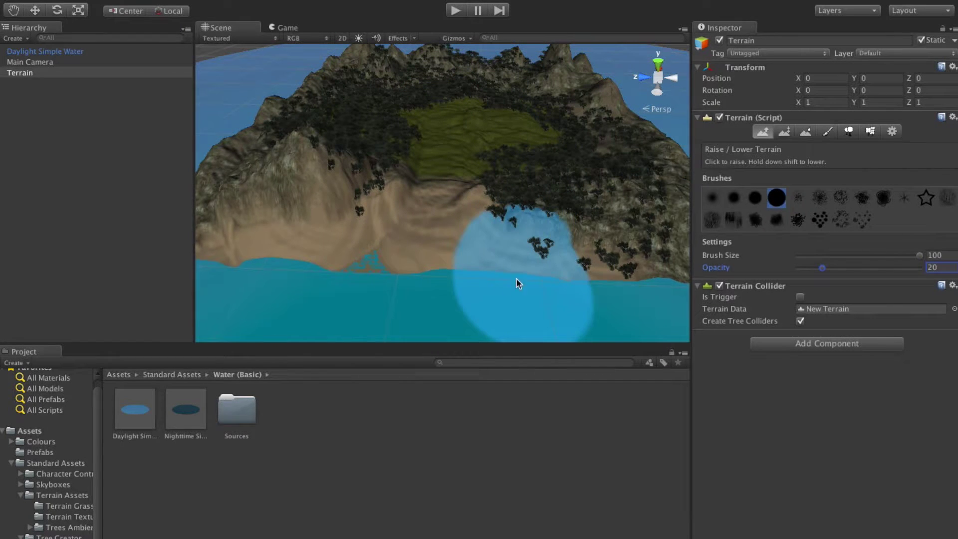
left_click_drag(868, 255, 828, 256)
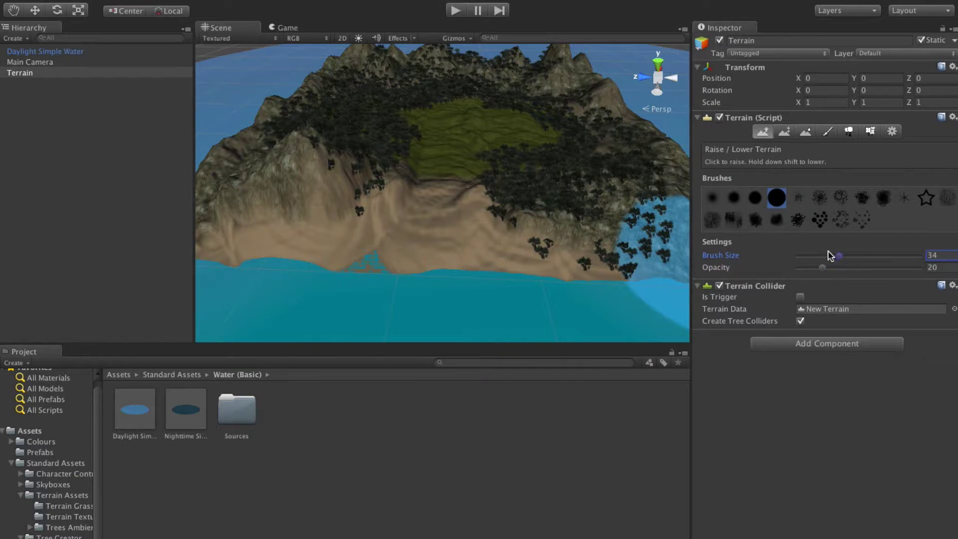
left_click(714, 197)
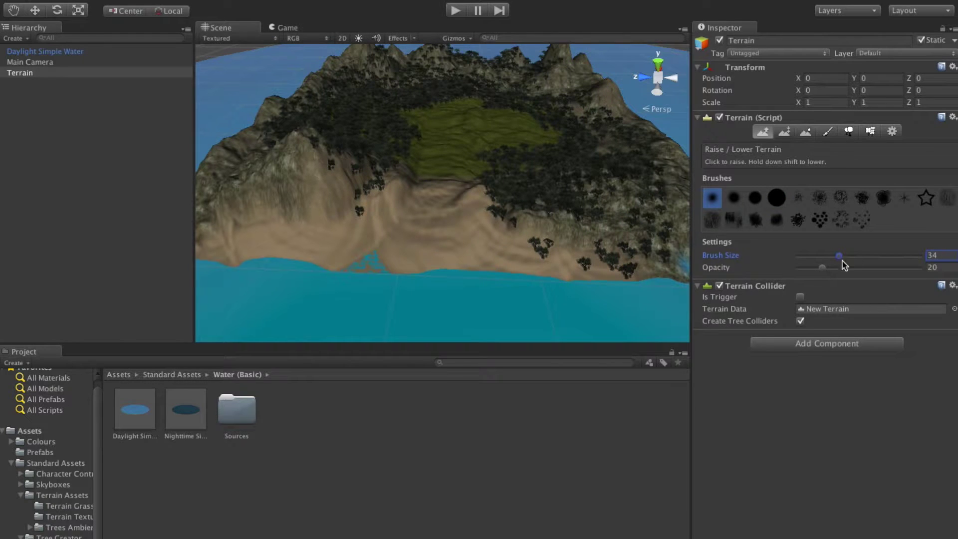
left_click_drag(842, 257, 875, 255)
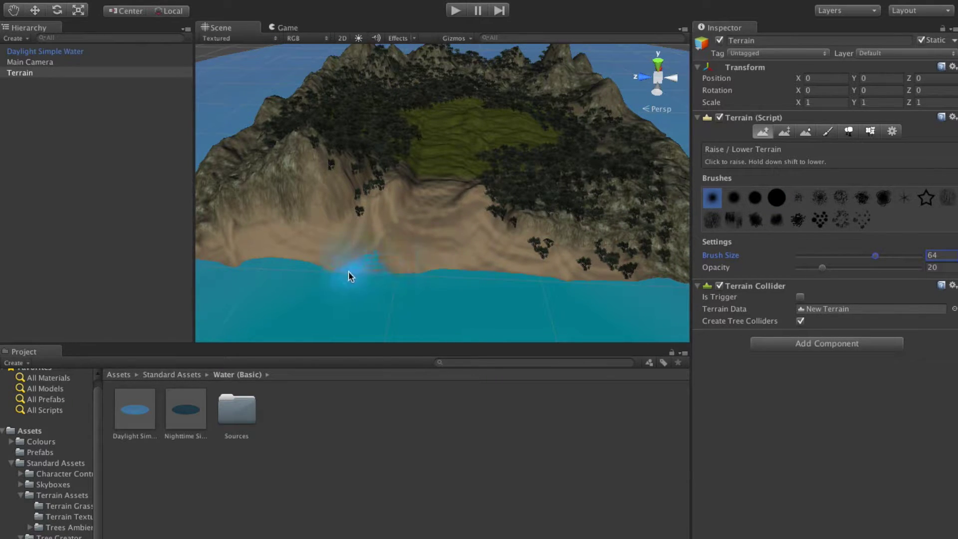
left_click_drag(348, 271, 212, 261)
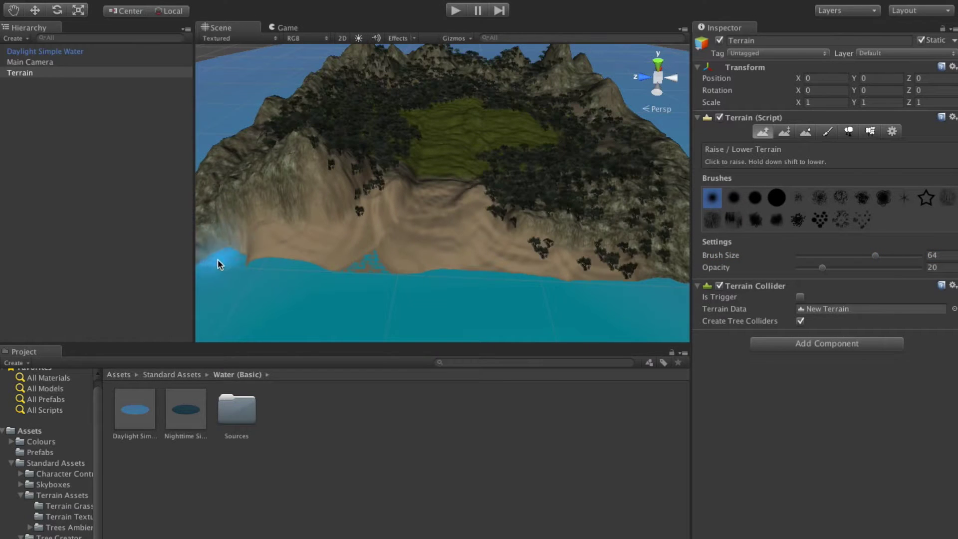
Lower the terrain's straight edges on both sides of the rocky corner beside the beach to water level, using brush size 64
middle_click_drag(265, 185, 380, 200)
left_click_drag(379, 201, 398, 180, "alt")
middle_click_drag(315, 152, 416, 168)
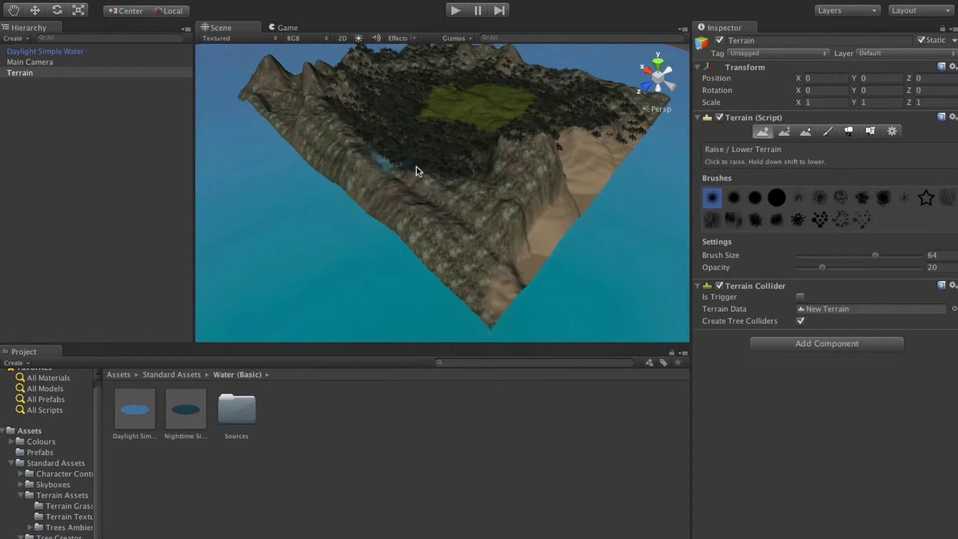
mouse_move(530, 265)
left_mouse_down()
mouse_move(511, 293)
mouse_move(541, 267)
mouse_move(502, 303)
left_mouse_up()
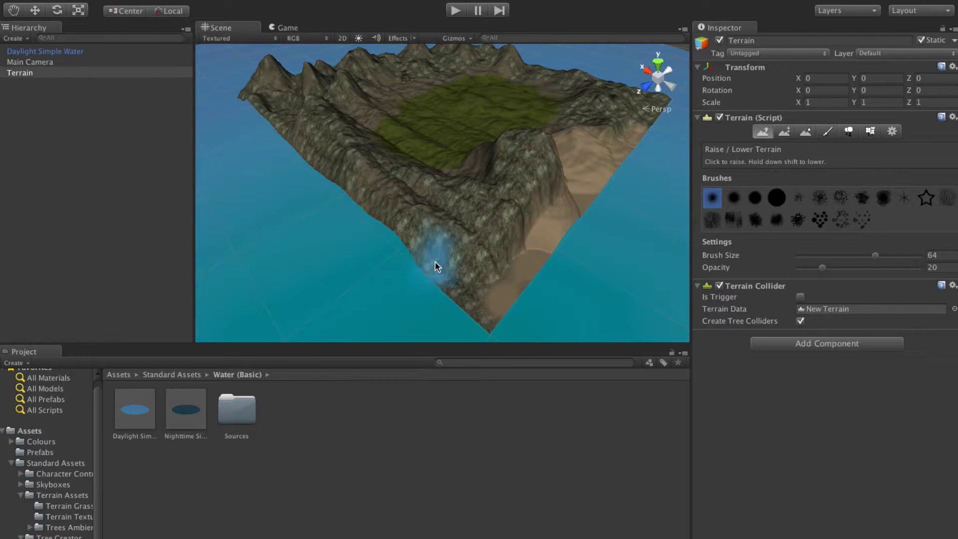
mouse_move(381, 234)
left_mouse_down()
mouse_move(424, 262)
mouse_move(349, 202)
left_mouse_up()
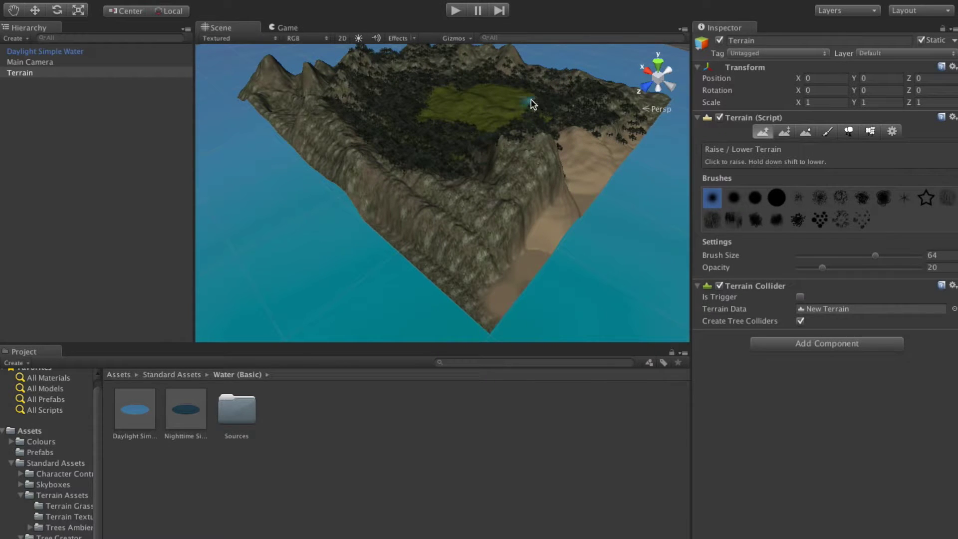
Move the Daylight Simple Water plane up to about Y 1.62
left_click_drag(531, 103, 314, 173, "alt")
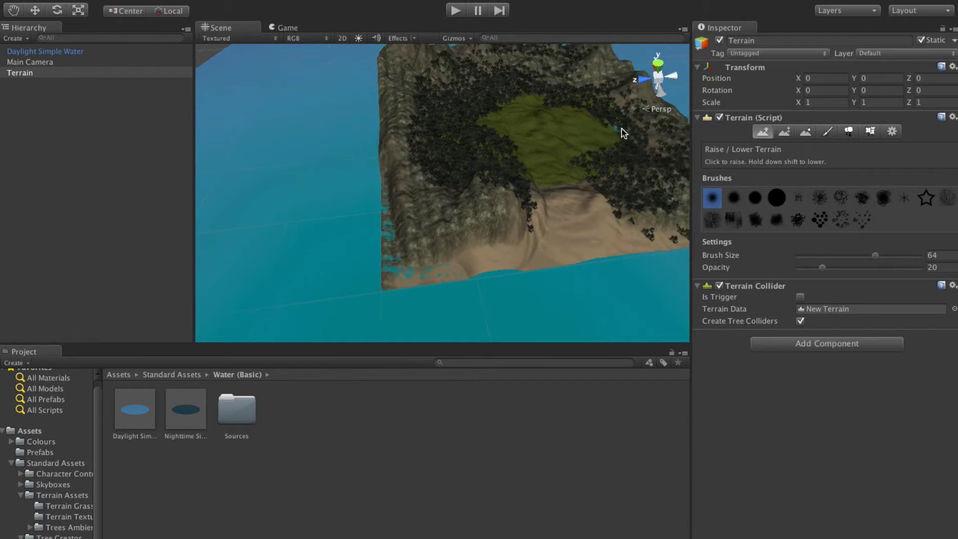
scroll(605, 133, "down", 5)
left_click_drag(608, 132, 682, 120, "alt")
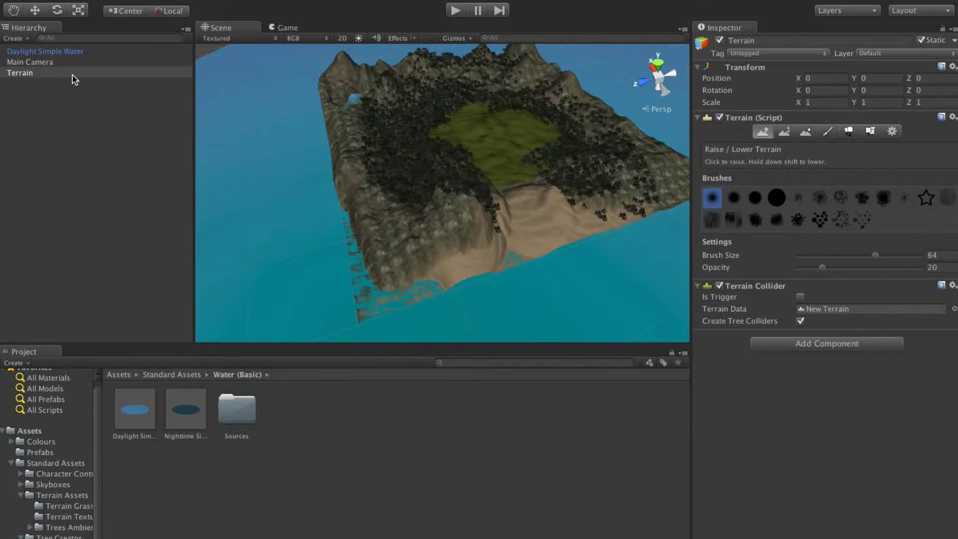
left_click(51, 51)
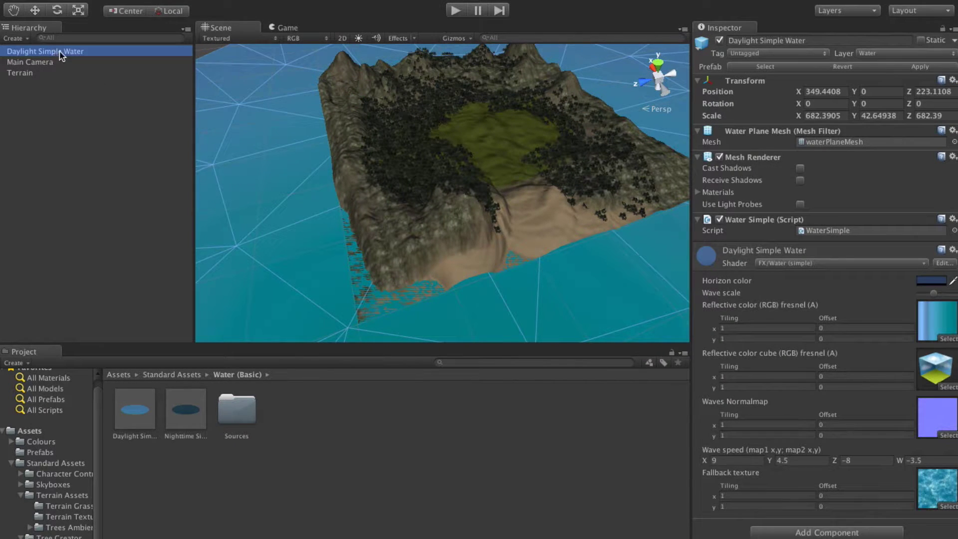
left_click(35, 11)
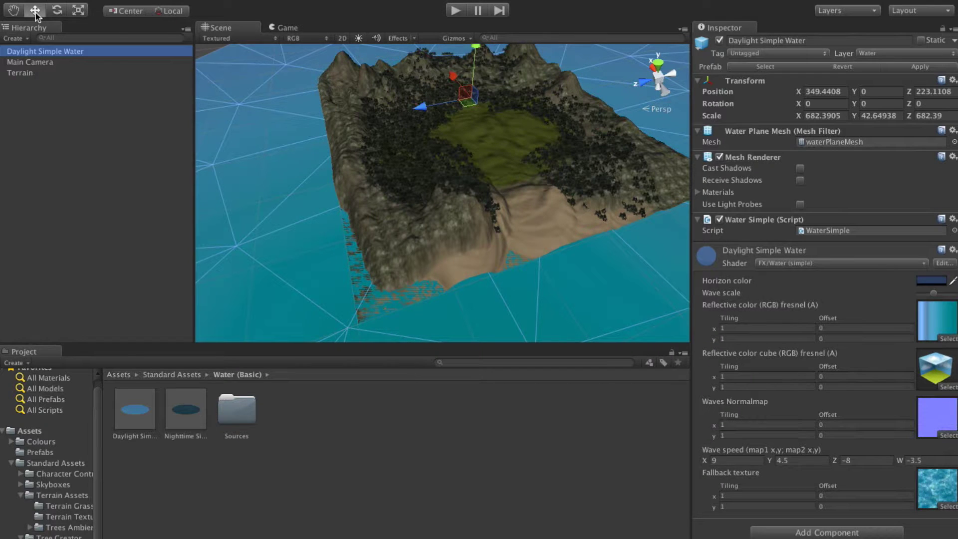
left_click_drag(511, 103, 470, 89, "alt")
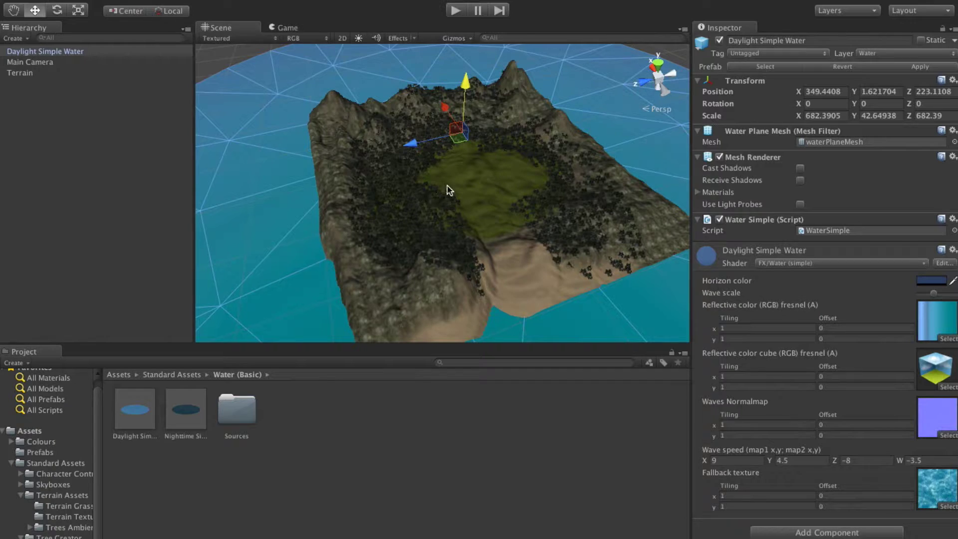
In top view, lower the terrain along its +Z edge and cut a diagonal inlet inland with the Raise / Lower brush
left_click_drag(453, 212, 415, 186, "alt")
left_click(658, 64)
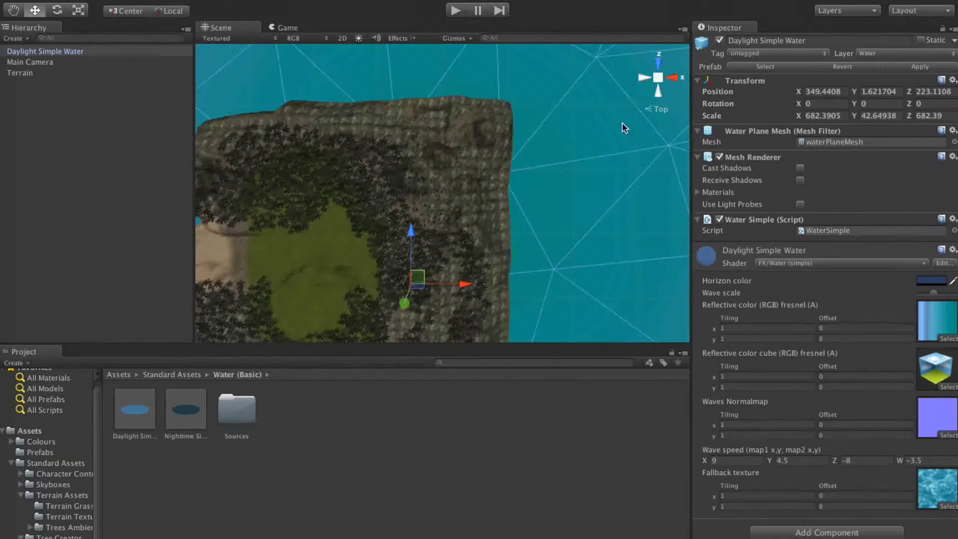
middle_click_drag(300, 131, 398, 141)
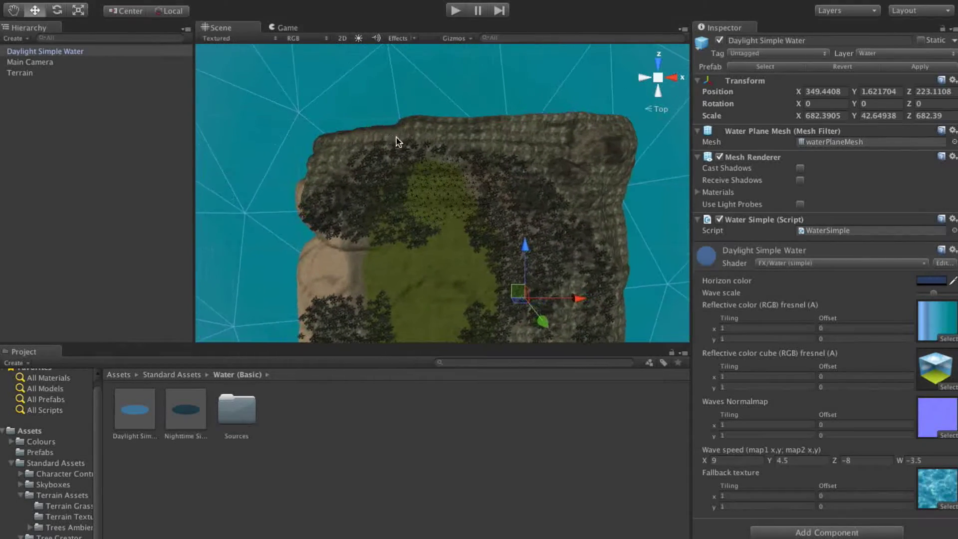
left_click(17, 73)
left_click(763, 132)
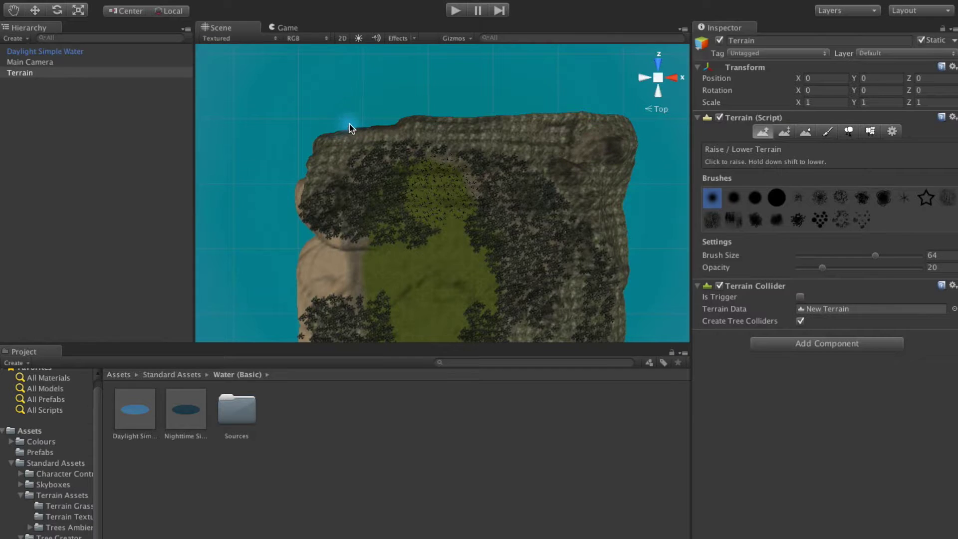
mouse_move(350, 124)
left_mouse_down()
mouse_move(387, 136)
mouse_move(424, 122)
mouse_move(479, 121)
mouse_move(519, 158)
left_mouse_up()
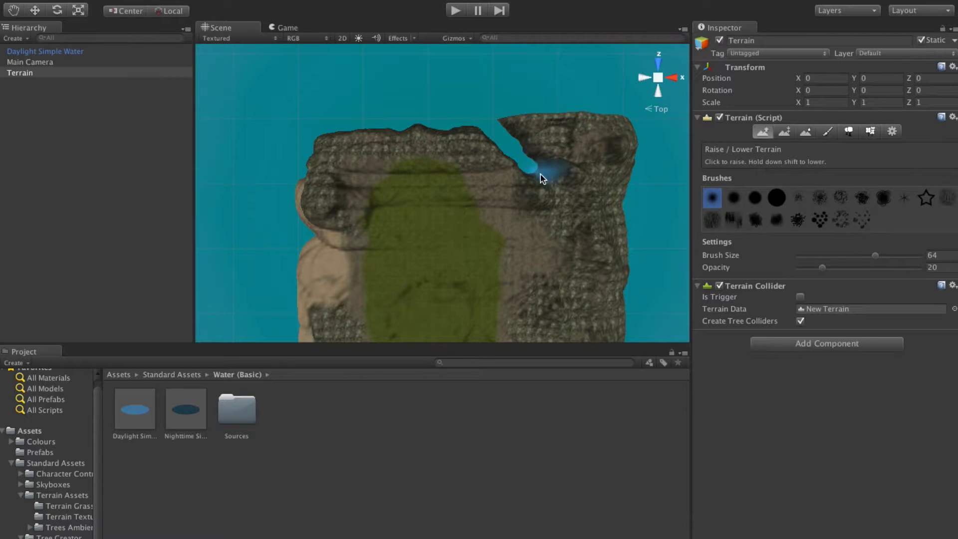
Sink a small pool beyond the inlet and lower the +X/+Z corner into an irregular coastline
mouse_move(559, 201)
left_mouse_down("shift")
mouse_move(553, 189)
mouse_move(559, 200)
left_mouse_up("shift")
mouse_move(527, 156)
left_mouse_down("shift")
mouse_move(512, 135)
mouse_move(540, 118)
mouse_move(612, 123)
mouse_move(632, 153)
mouse_move(571, 125)
mouse_move(640, 142)
left_mouse_up("shift")
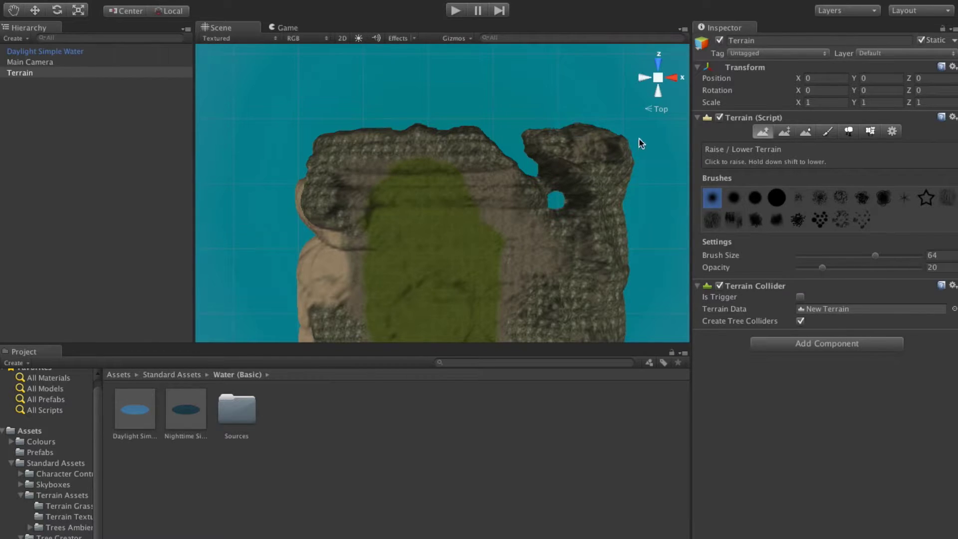
left_click_drag(634, 189, 617, 217, "shift")
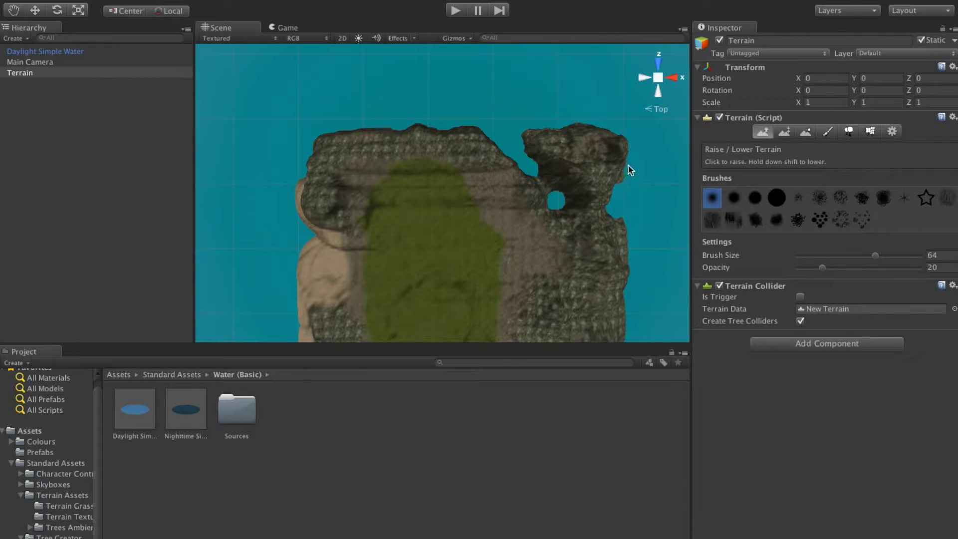
Set the brush size to 84 and lower the rest of the +X edge into an uneven shoreline down to the corner
middle_click_drag(589, 265, 569, 166)
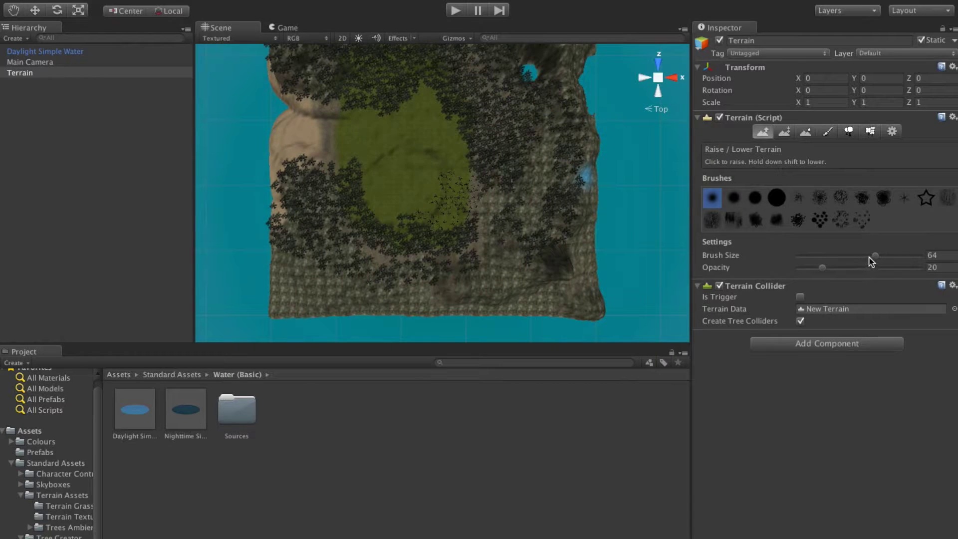
left_click_drag(870, 258, 903, 266)
mouse_move(590, 100)
left_mouse_down("shift")
mouse_move(588, 157)
mouse_move(584, 122)
mouse_move(571, 195)
mouse_move(588, 187)
mouse_move(586, 214)
left_mouse_up("shift")
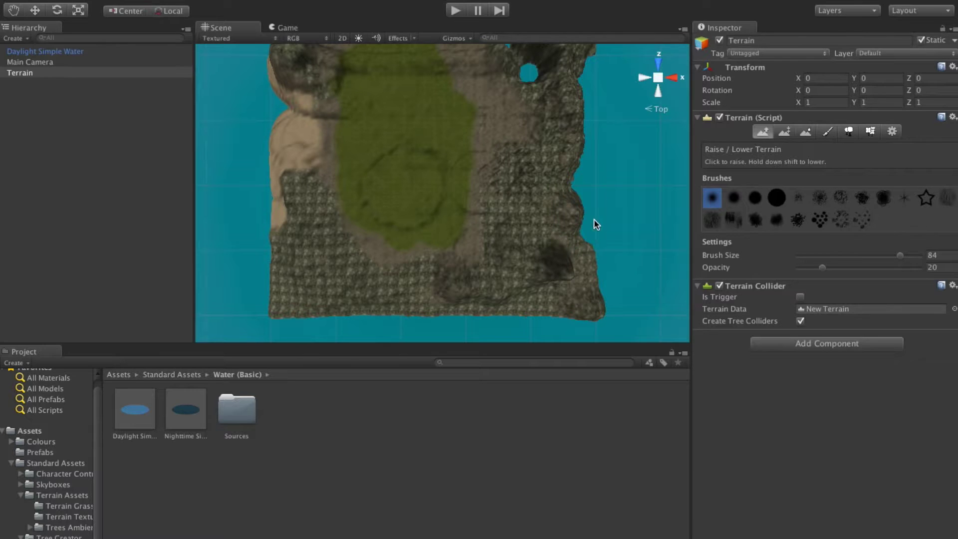
left_click_drag(594, 256, 599, 289, "shift")
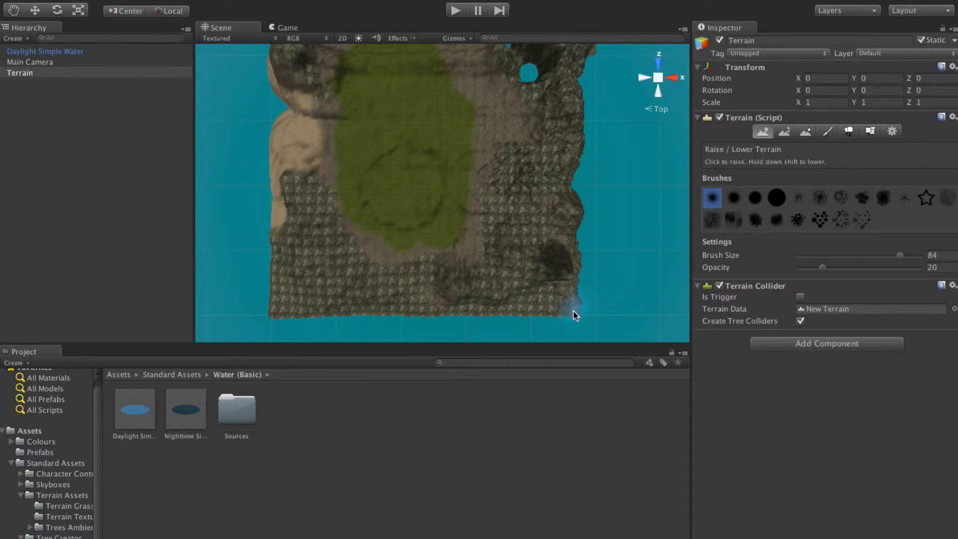
Lower the terrain along the -Z edge and cut a channel that separates a small islet at the -X corner
mouse_move(562, 319)
left_mouse_down("shift")
mouse_move(571, 275)
mouse_move(583, 265)
mouse_move(567, 268)
mouse_move(591, 233)
mouse_move(498, 290)
mouse_move(463, 324)
mouse_move(471, 310)
mouse_move(367, 306)
mouse_move(385, 314)
mouse_move(316, 285)
mouse_move(306, 254)
mouse_move(336, 274)
mouse_move(331, 299)
mouse_move(301, 222)
mouse_move(354, 280)
mouse_move(295, 201)
mouse_move(370, 278)
mouse_move(344, 268)
left_mouse_up("shift")
left_click_drag(397, 294, 301, 243, "shift")
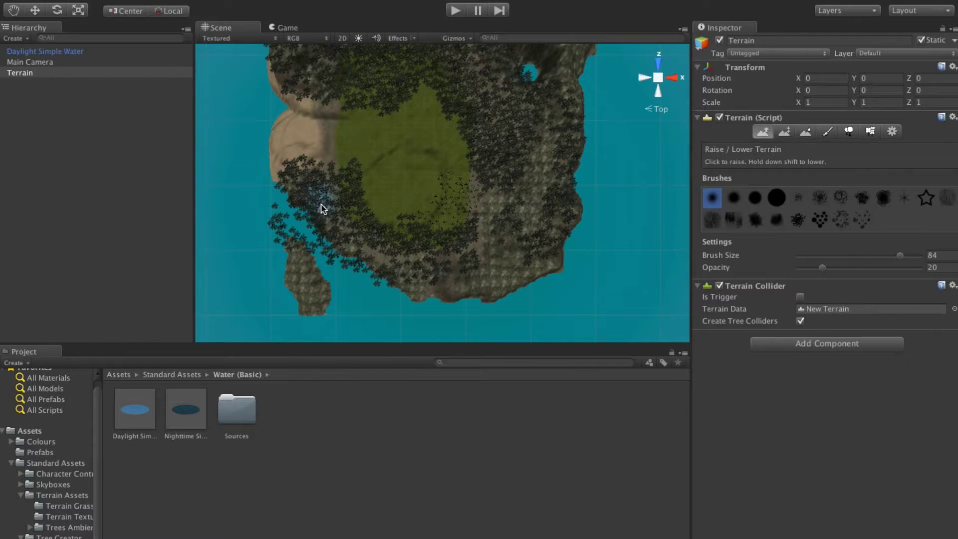
Flatten a patch in the middle of the grass clearing with Paint height, using brush size 27 and a sampled height of 14.1682
middle_click_drag(318, 190, 387, 237)
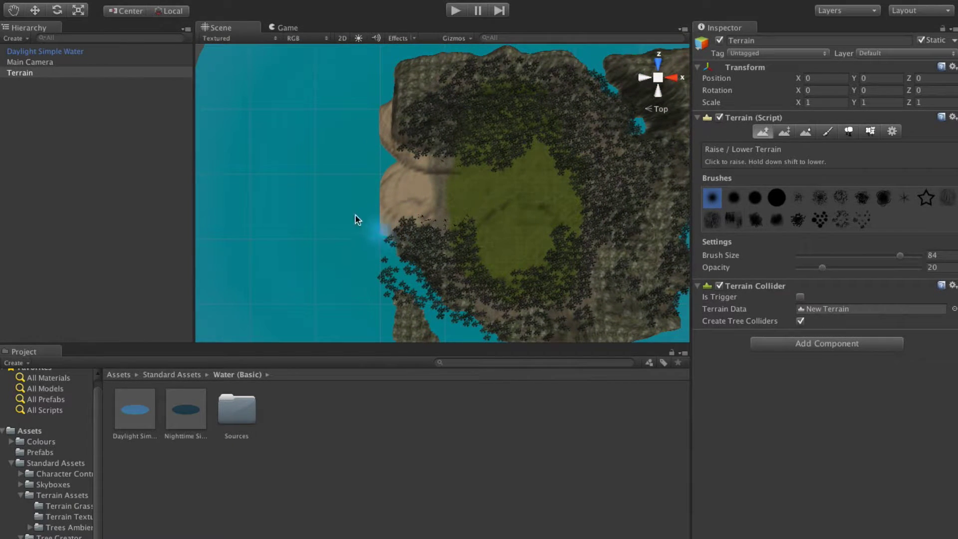
left_click(643, 79)
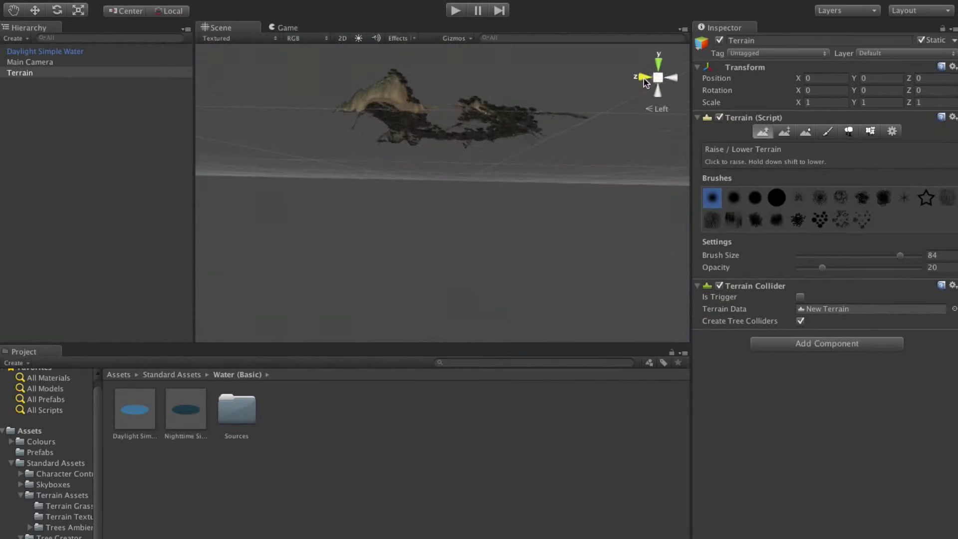
middle_click_drag(454, 108, 448, 252)
scroll(448, 245, "up", 10)
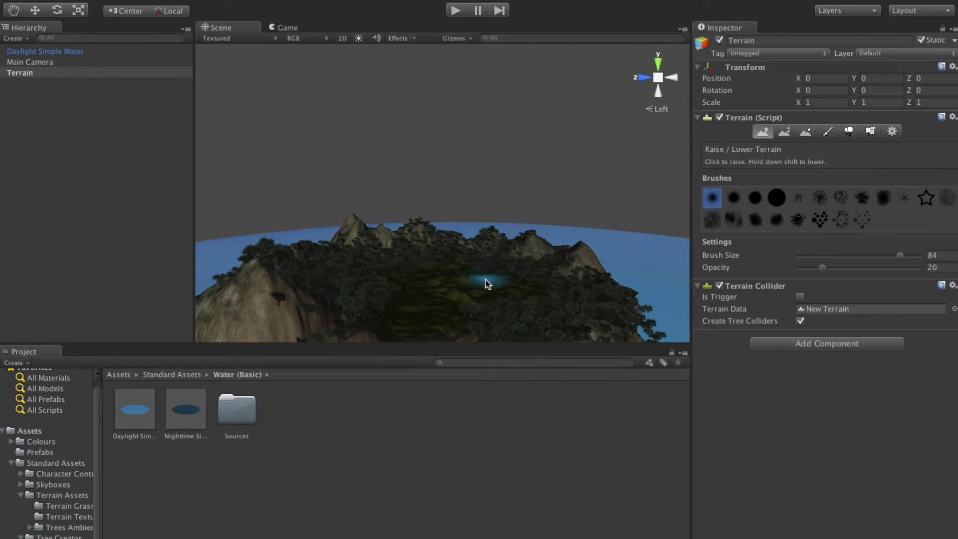
mouse_move(487, 280)
left_mouse_down("alt")
mouse_move(473, 239)
mouse_move(488, 324)
mouse_move(460, 272)
mouse_move(445, 291)
mouse_move(463, 261)
mouse_move(460, 310)
mouse_move(432, 249)
mouse_move(433, 262)
left_mouse_up("alt")
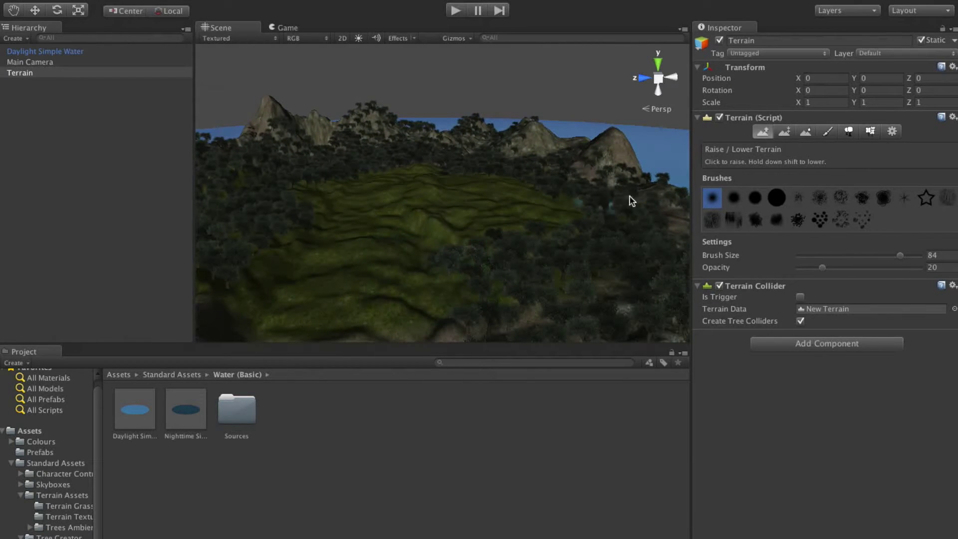
left_click(785, 132)
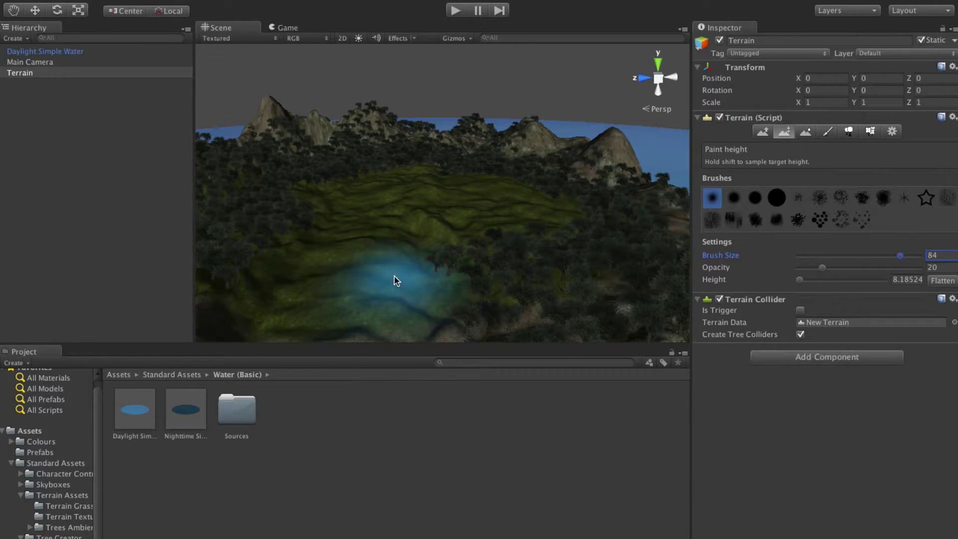
left_click(830, 255)
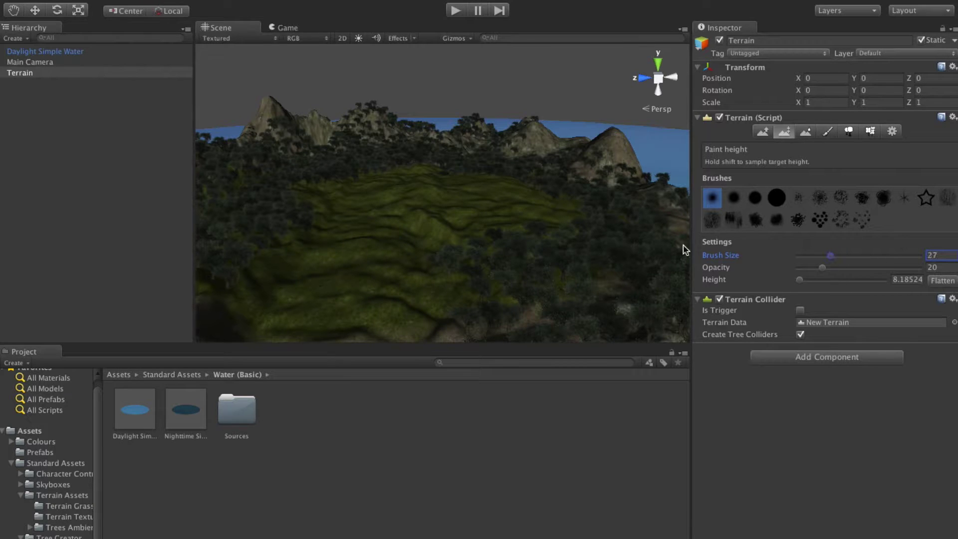
left_click(363, 247, "shift")
mouse_move(374, 246)
left_mouse_down()
mouse_move(376, 235)
mouse_move(370, 246)
mouse_move(412, 237)
left_mouse_up()
mouse_move(456, 209)
left_mouse_down()
mouse_move(385, 209)
mouse_move(449, 191)
mouse_move(361, 194)
mouse_move(369, 198)
left_mouse_up()
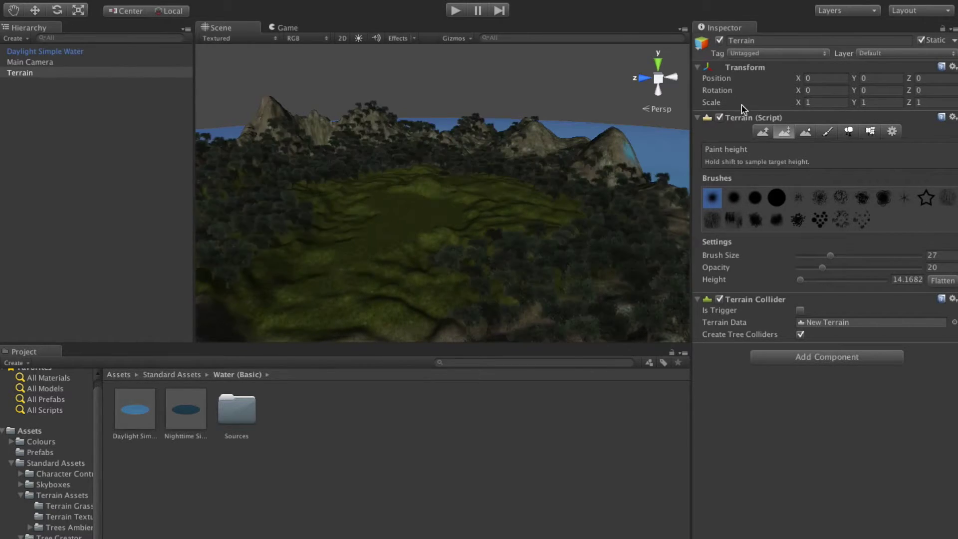
Set the brush size to 70 and flatten the rest of the grass clearing and the adjoining beach at height 14.1682
left_click(658, 65)
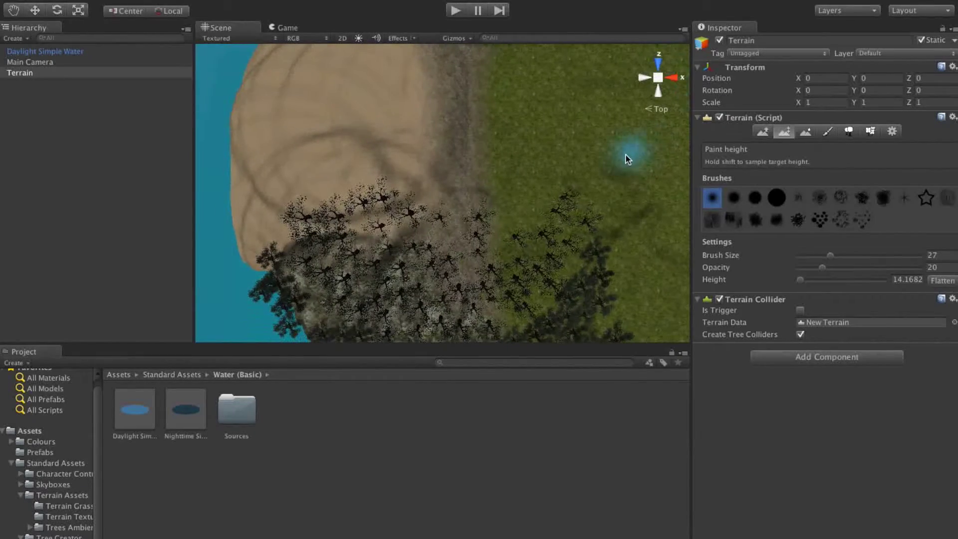
middle_click_drag(571, 134, 266, 142)
scroll(568, 169, "down", 5)
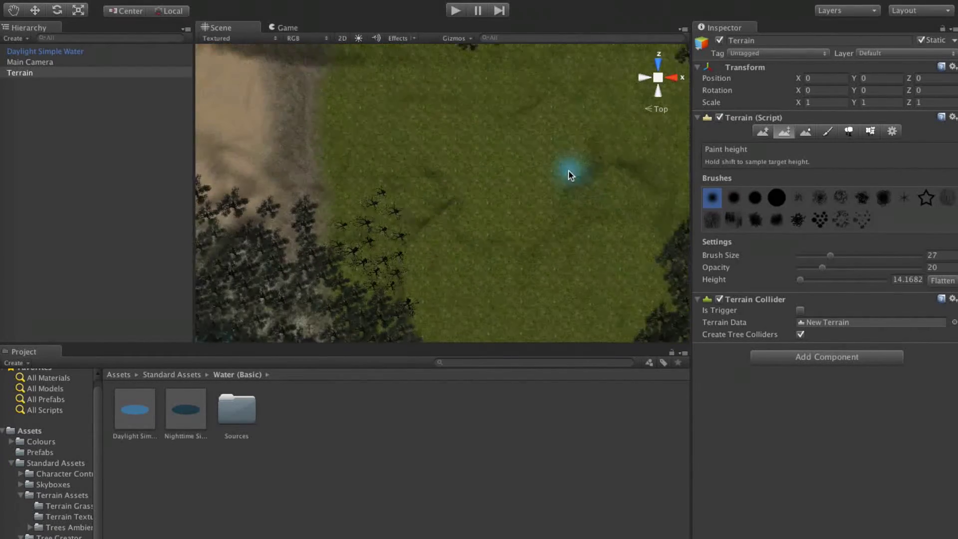
left_click_drag(832, 257, 883, 256)
mouse_move(539, 147)
left_mouse_down()
mouse_move(529, 196)
mouse_move(543, 210)
mouse_move(573, 226)
mouse_move(609, 209)
mouse_move(605, 149)
mouse_move(519, 92)
mouse_move(402, 96)
mouse_move(394, 132)
mouse_move(320, 145)
mouse_move(248, 128)
mouse_move(233, 198)
mouse_move(342, 160)
mouse_move(322, 179)
mouse_move(412, 167)
mouse_move(444, 272)
mouse_move(527, 286)
mouse_move(515, 300)
mouse_move(609, 293)
mouse_move(605, 180)
mouse_move(617, 93)
mouse_move(501, 48)
mouse_move(409, 89)
mouse_move(283, 83)
left_mouse_up()
scroll(449, 188, "up", 3)
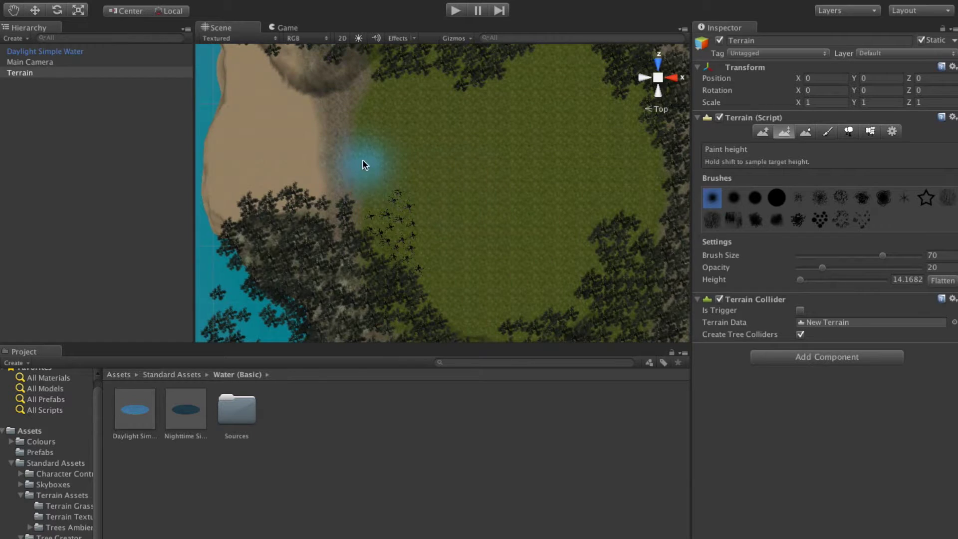
Paint a narrow level path along the sandy foot of the coastal cliff with brush size 11, sampling a height of 9.20302
left_click(680, 86)
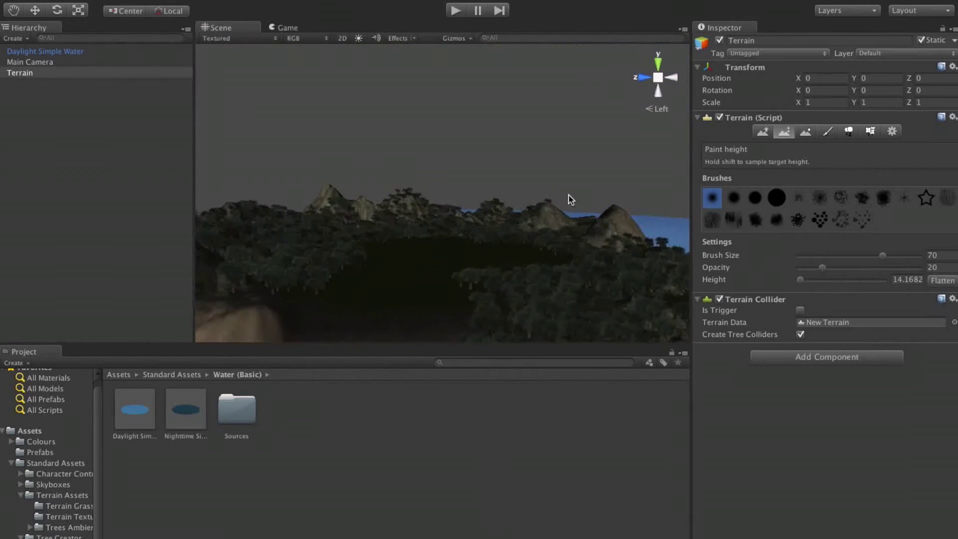
left_click_drag(434, 247, 504, 382, "alt")
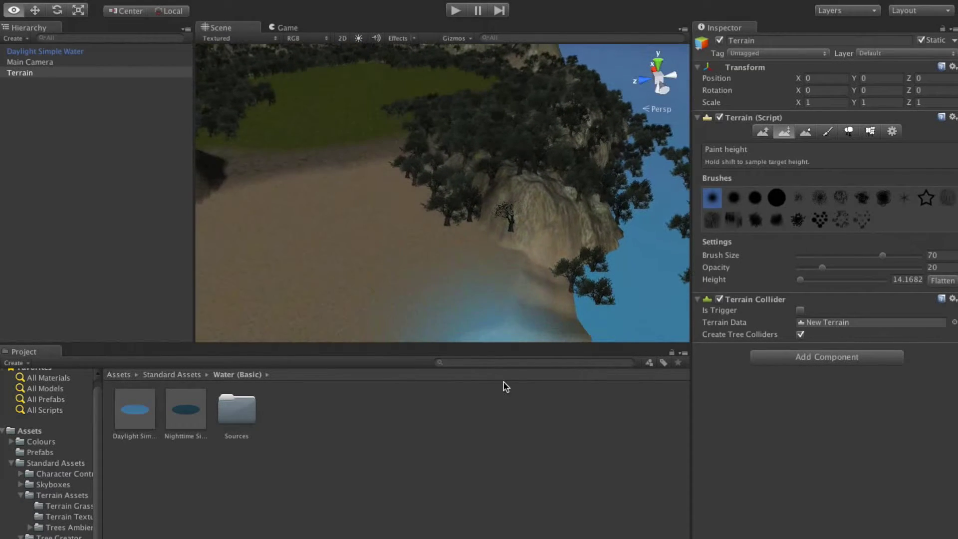
mouse_move(372, 199)
left_mouse_down("alt")
mouse_move(359, 182)
mouse_move(451, 182)
mouse_move(224, 193)
mouse_move(244, 193)
left_mouse_up("alt")
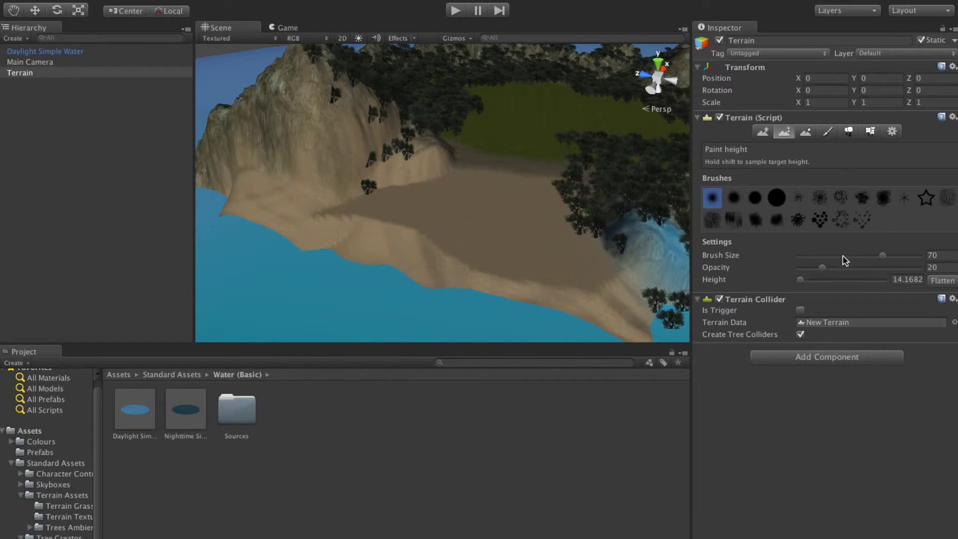
left_click_drag(843, 256, 817, 258)
mouse_move(346, 202)
left_mouse_down()
mouse_move(312, 203)
mouse_move(353, 214)
mouse_move(249, 200)
mouse_move(343, 216)
mouse_move(217, 210)
mouse_move(248, 205)
left_mouse_up()
left_click_drag(342, 217, 311, 209)
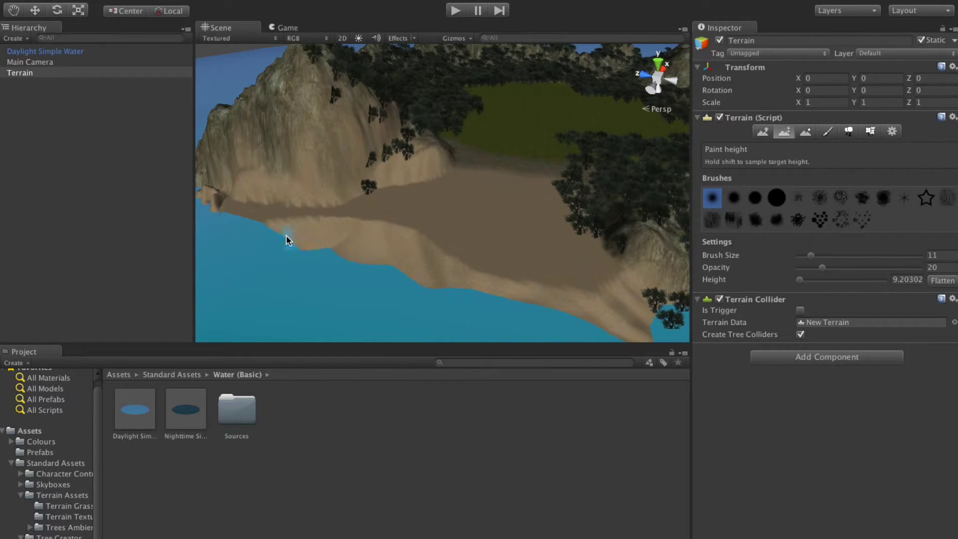
Level the sandy shoreline below the cliff path with the Paint height brush, sampling a height of 3.60199
mouse_move(288, 240)
left_mouse_down()
mouse_move(235, 223)
mouse_move(309, 240)
left_mouse_up()
mouse_move(276, 234)
left_mouse_down()
mouse_move(259, 224)
mouse_move(295, 246)
left_mouse_up()
middle_click_drag(546, 170, 494, 234)
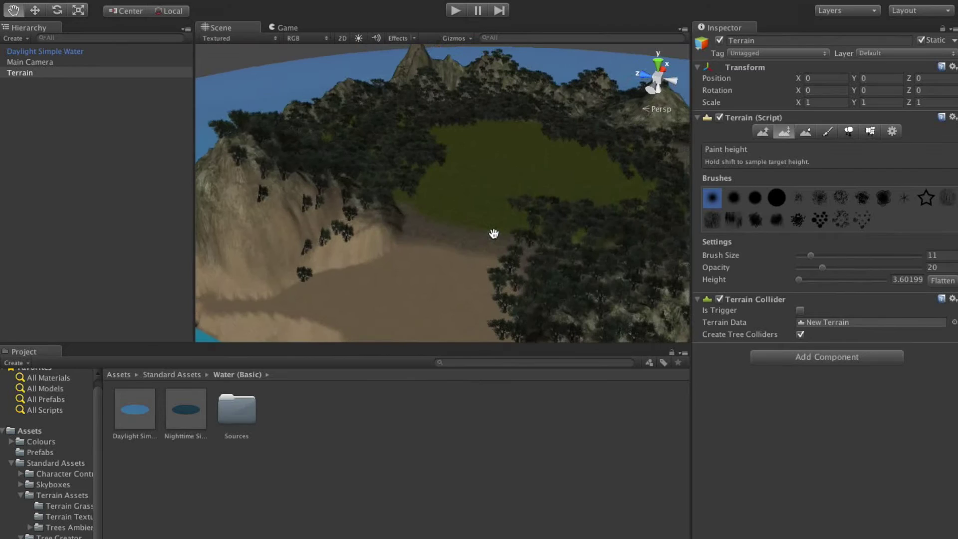
scroll(503, 205, "down", 10)
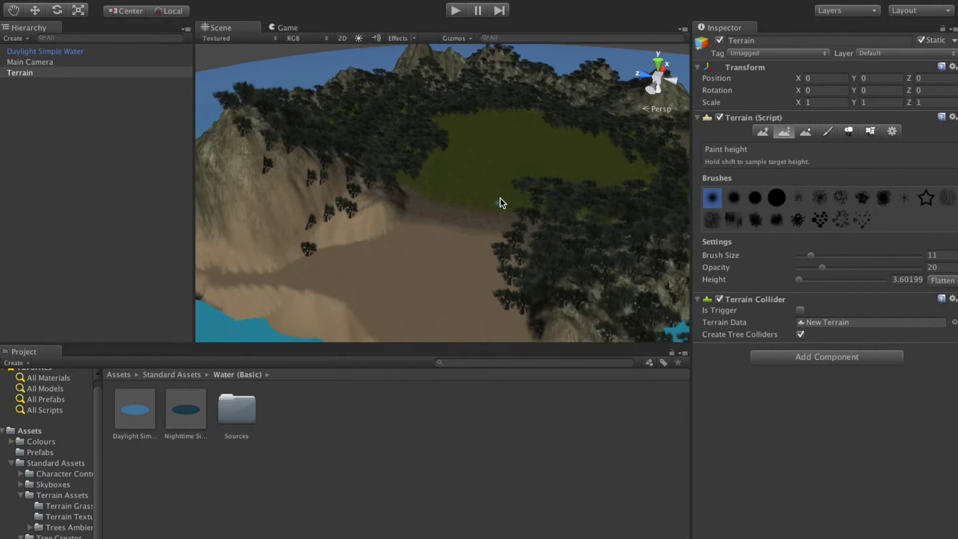
scroll(355, 171, "up", 1)
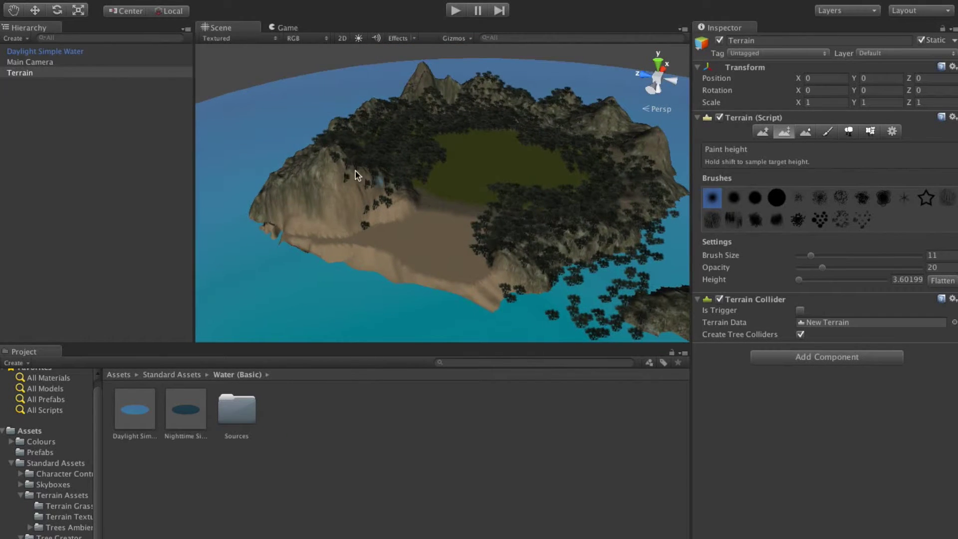
Raise the Daylight Simple Water plane slightly to a Y position of 1.83255
left_click(90, 51)
left_click(35, 12)
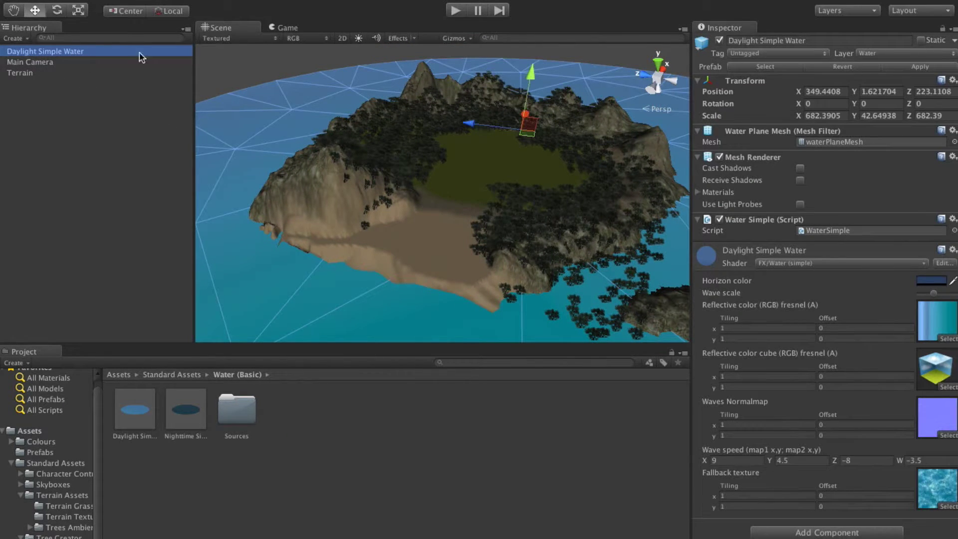
left_click_drag(534, 76, 533, 75)
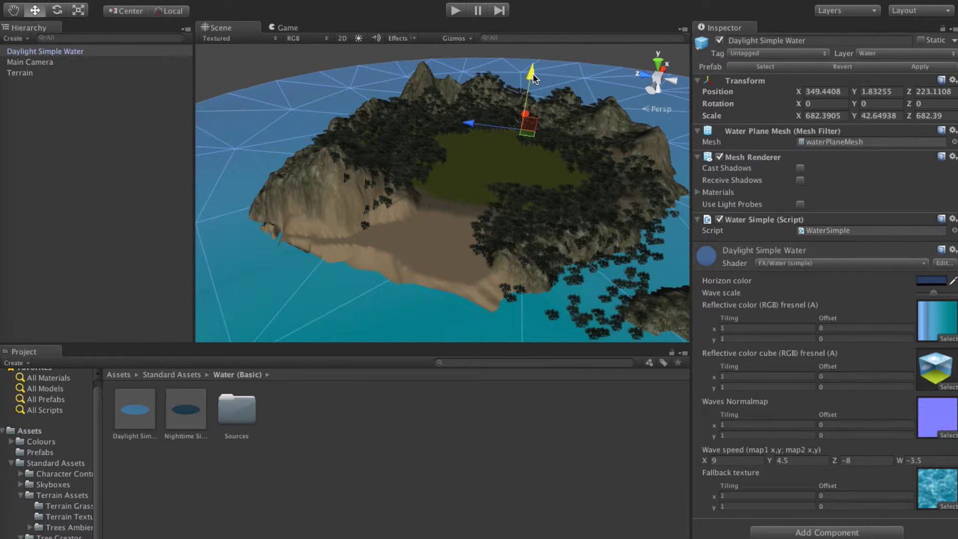
Scale the water plane up uniformly to about 1275 × 80 × 1275 so it extends far beyond the island
left_click_drag(505, 125, 419, 90, "alt")
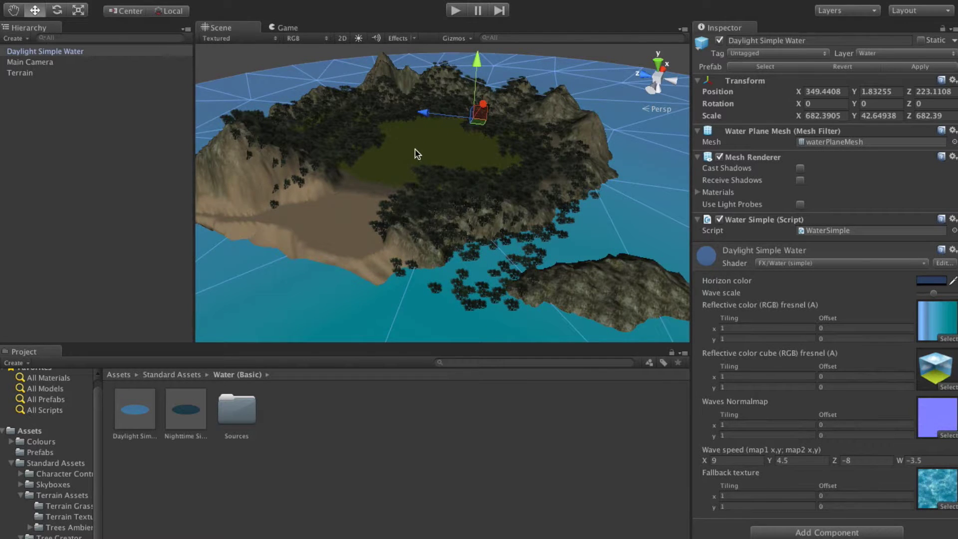
scroll(417, 153, "down", 5)
left_click(78, 10)
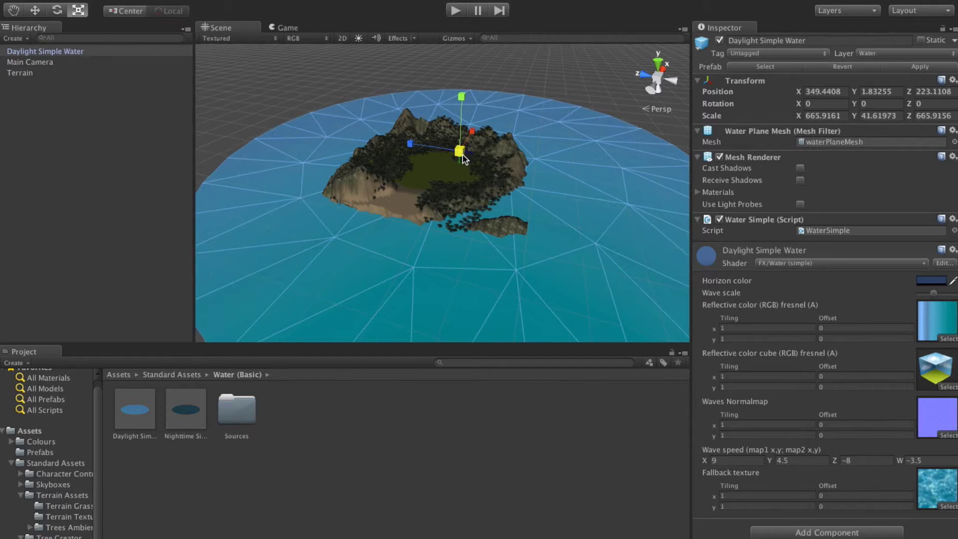
left_click_drag(460, 150, 499, 210)
scroll(500, 241, "up", 2)
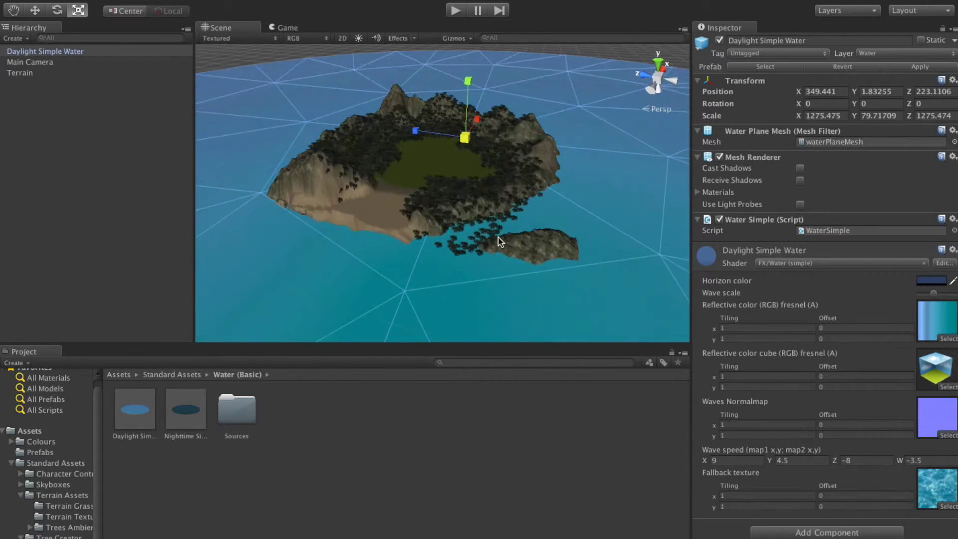
scroll(501, 241, "up", 2)
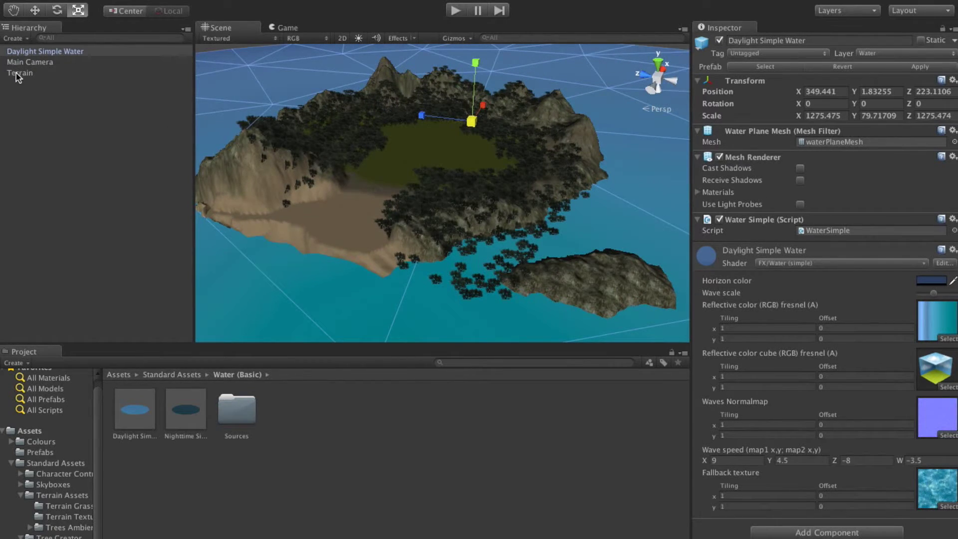
Erase the trees standing in the water between the main island and the small rocky islet, using the Place Trees brush
left_click(16, 73)
left_click(848, 131)
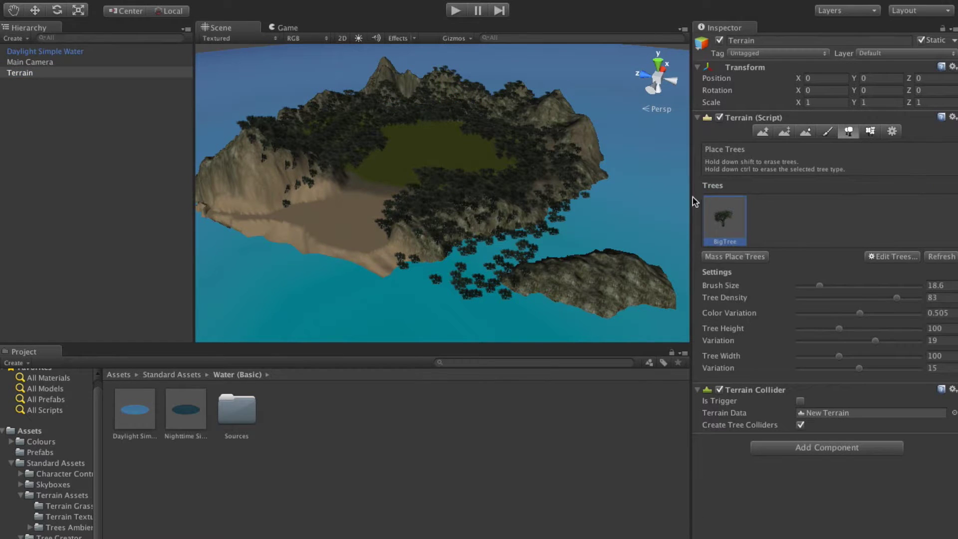
mouse_move(642, 213)
left_mouse_down("shift")
mouse_move(504, 292)
mouse_move(408, 290)
mouse_move(430, 293)
left_mouse_up("shift")
left_click_drag(479, 266, 493, 256, "shift")
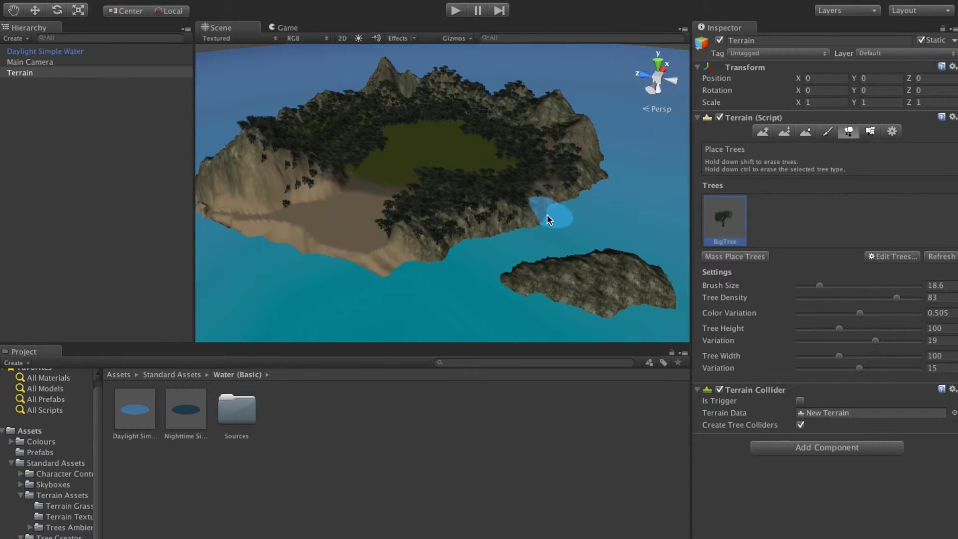
Erase stray trees along the island's eastern coast, working from the top view
left_click(659, 68)
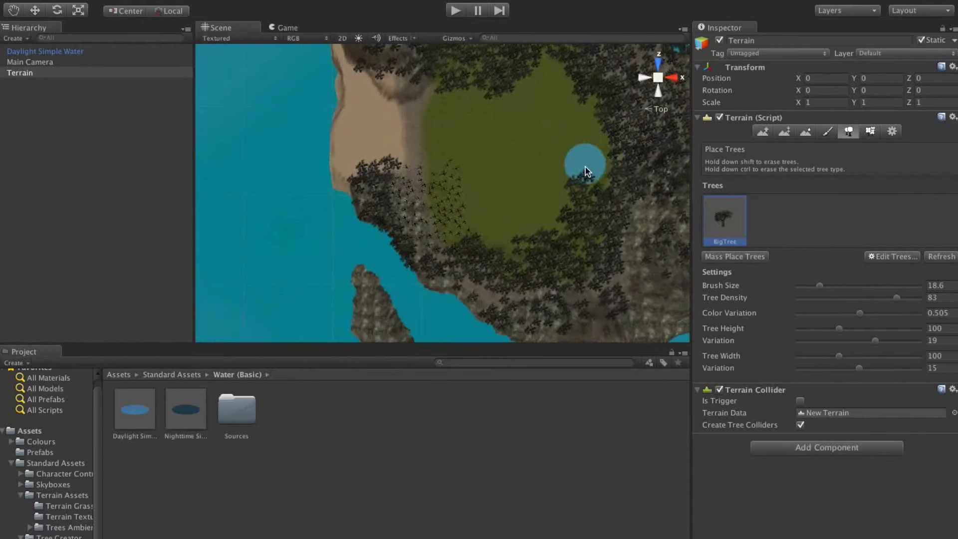
scroll(617, 253, "up", 3)
middle_click_drag(614, 250, 396, 214)
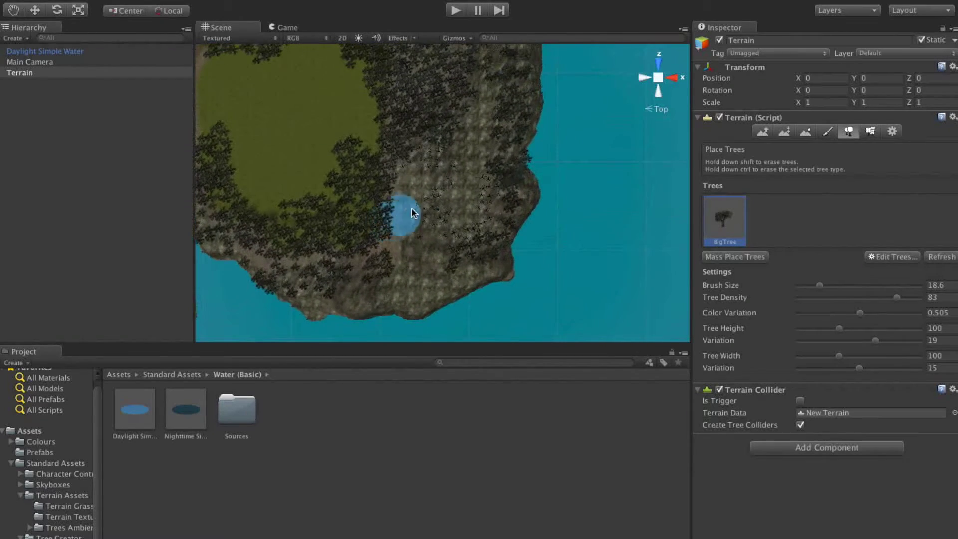
middle_click_drag(544, 110, 492, 175)
mouse_move(480, 211)
left_mouse_down("shift")
mouse_move(472, 191)
mouse_move(489, 127)
left_mouse_up("shift")
middle_click_drag(469, 91, 519, 238)
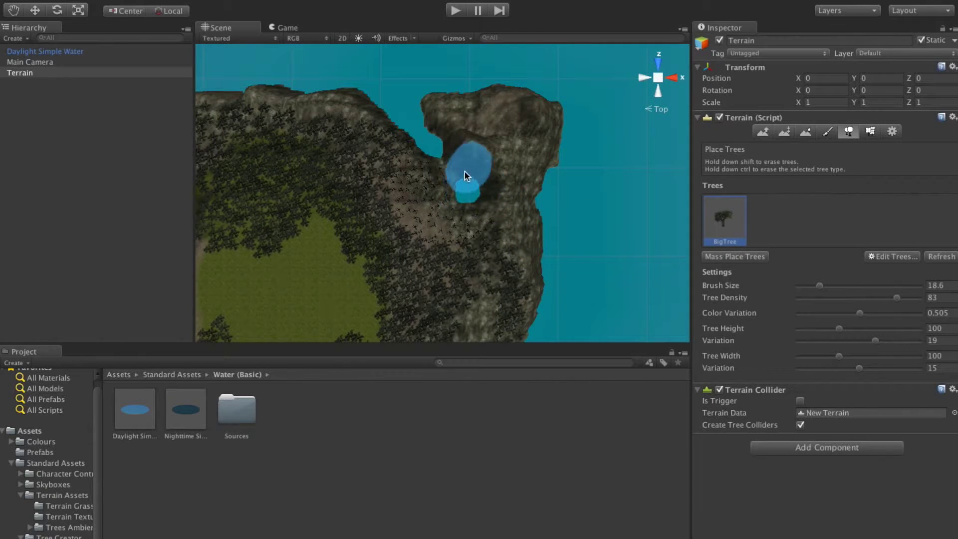
mouse_move(417, 106)
middle_mouse_down()
mouse_move(689, 160)
mouse_move(694, 68)
mouse_move(612, 35)
mouse_move(607, 20)
middle_mouse_up()
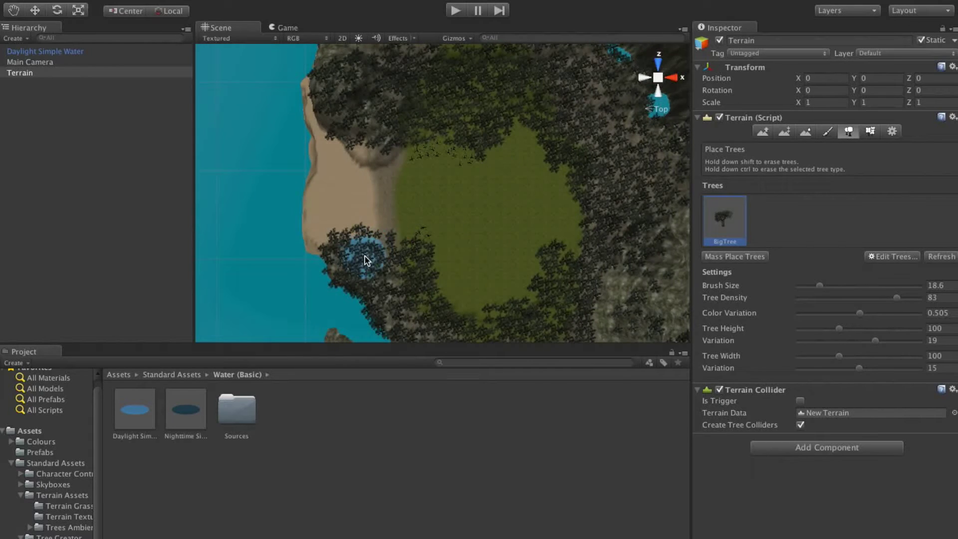
middle_click_drag(389, 245, 796, 67)
Start adding a grass texture to the terrain's Paint Details tool, with the grass clearing in view
left_click(645, 77)
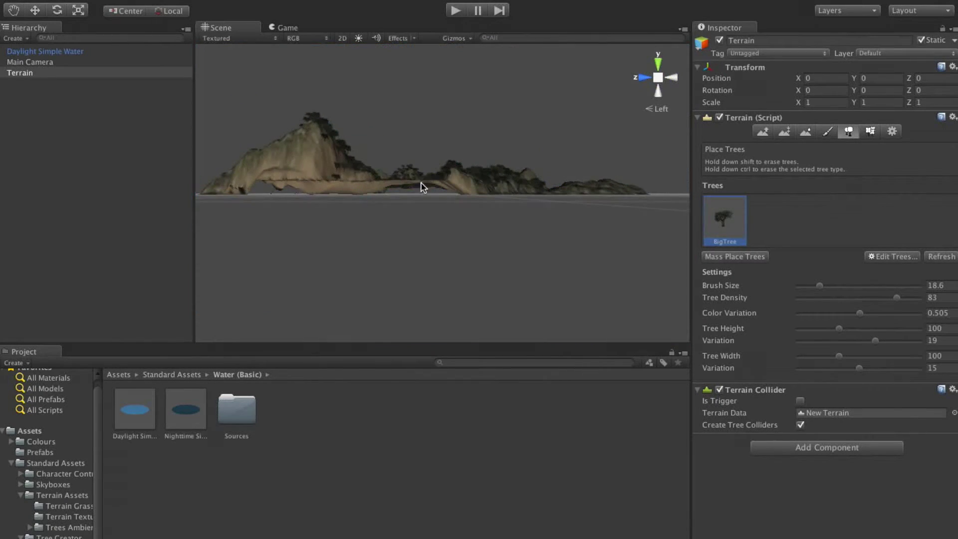
mouse_move(394, 149)
left_mouse_down("alt")
mouse_move(439, 253)
mouse_move(479, 255)
mouse_move(459, 291)
mouse_move(534, 178)
mouse_move(556, 175)
mouse_move(547, 154)
mouse_move(563, 155)
mouse_move(526, 171)
mouse_move(522, 212)
mouse_move(505, 107)
mouse_move(526, 109)
mouse_move(534, 152)
mouse_move(513, 264)
mouse_move(540, 257)
mouse_move(557, 216)
mouse_move(551, 205)
left_mouse_up("alt")
scroll(548, 154, "up", 5)
key("shift+w")
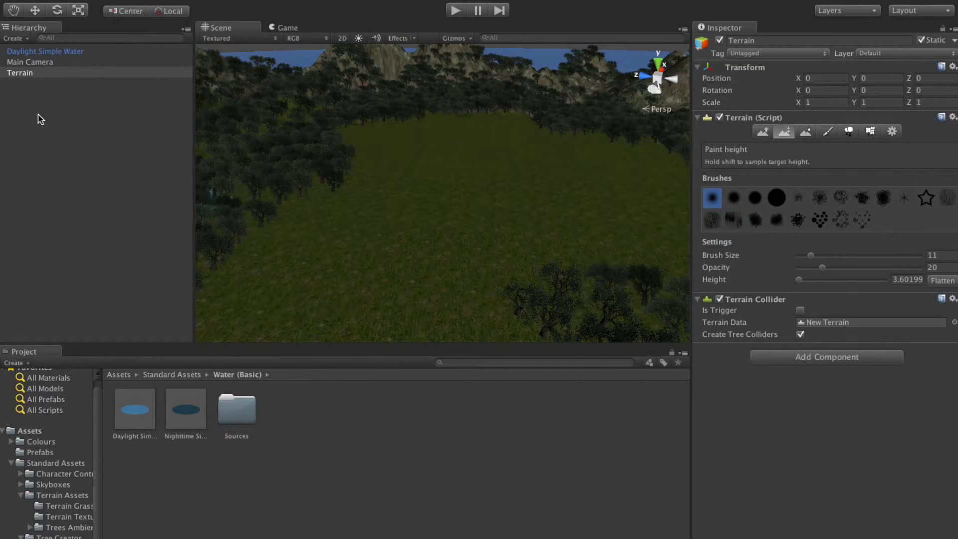
left_click(30, 74)
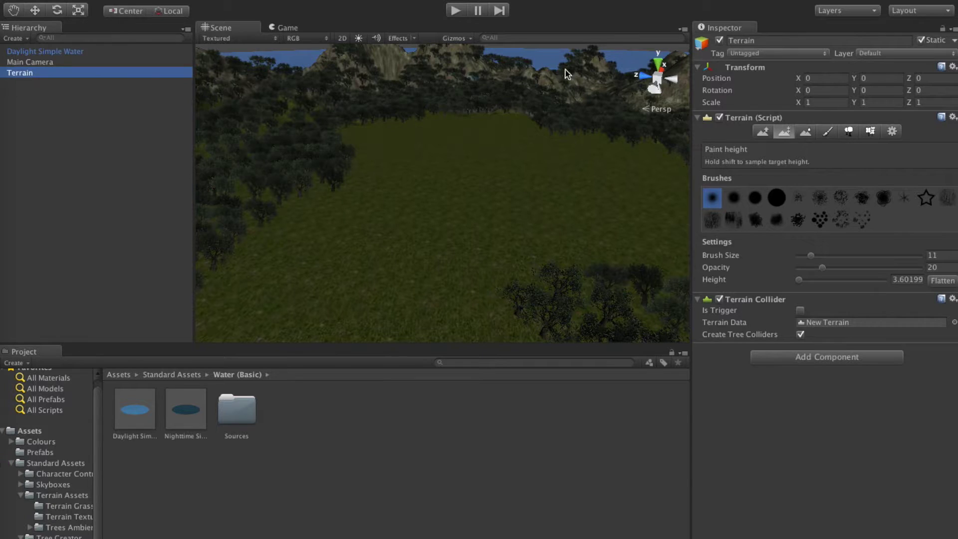
left_click(870, 132)
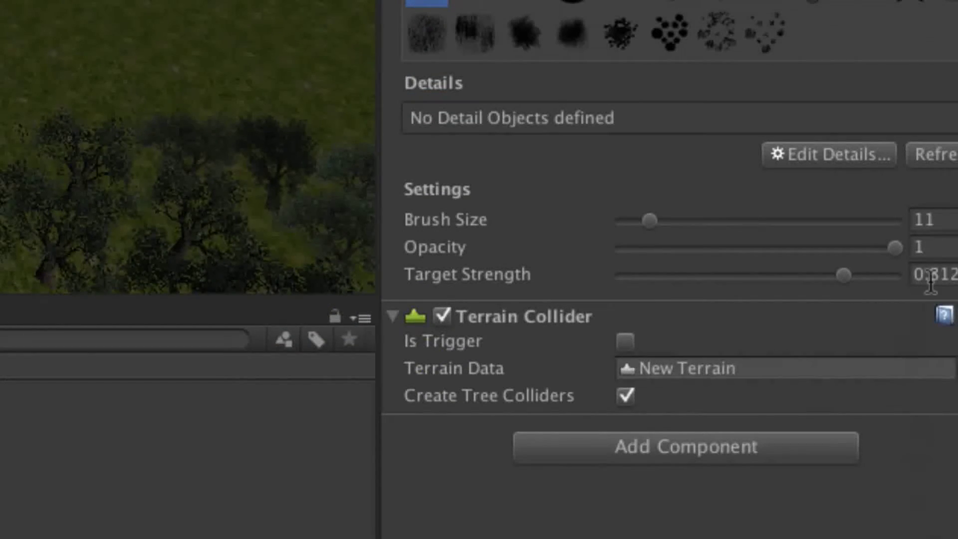
left_click(869, 154)
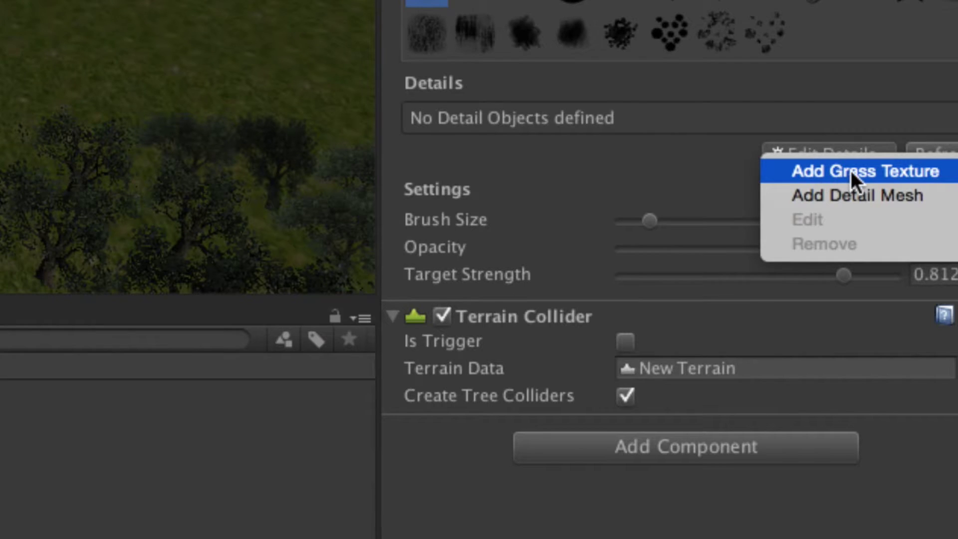
left_click(873, 170)
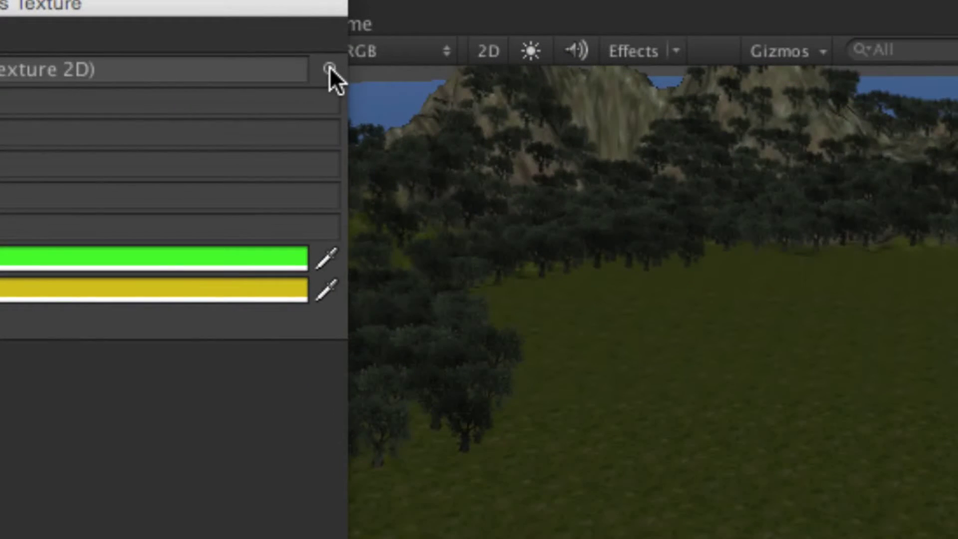
Search the textures for "grass", assign Grass as the detail texture and add it to the terrain's details
left_click(330, 66)
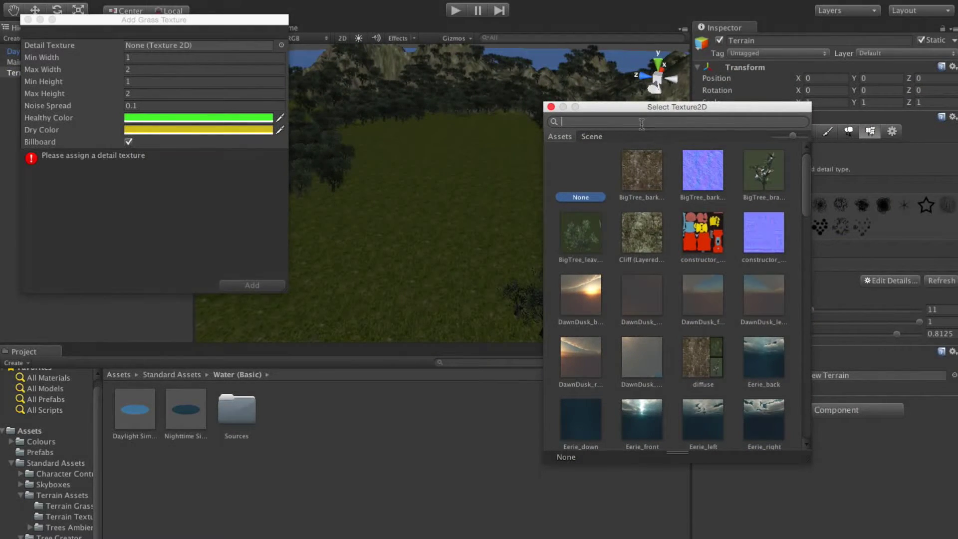
type("grass")
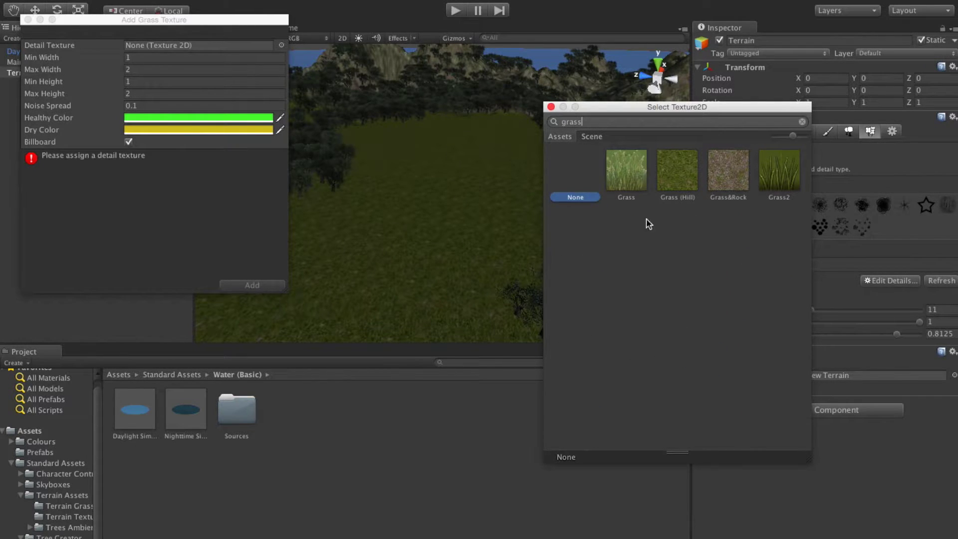
left_click(634, 183)
left_click(781, 186)
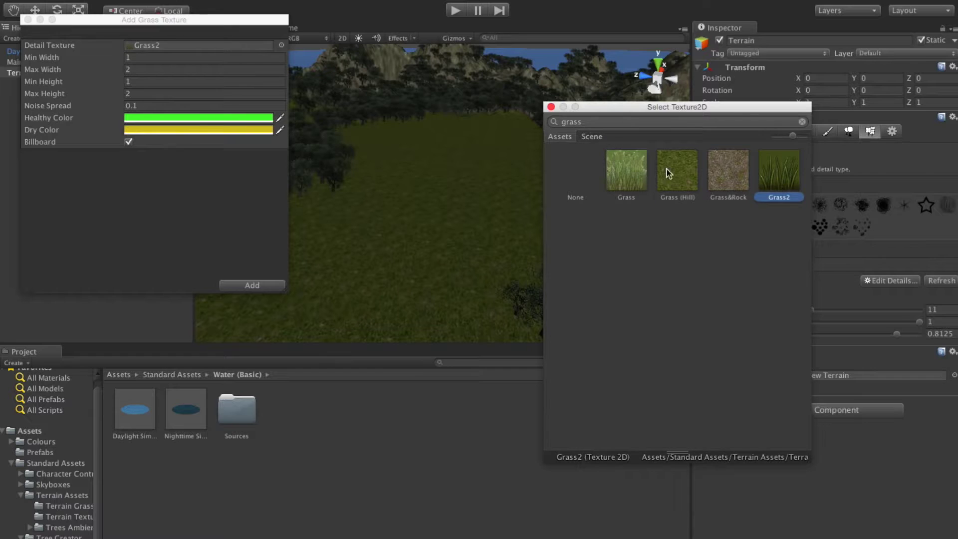
left_click(638, 181)
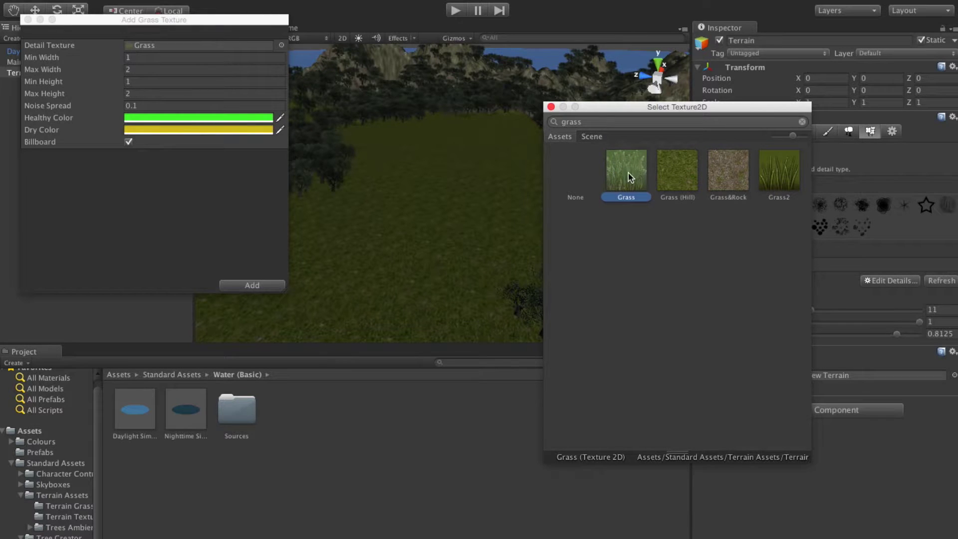
double_click(634, 172)
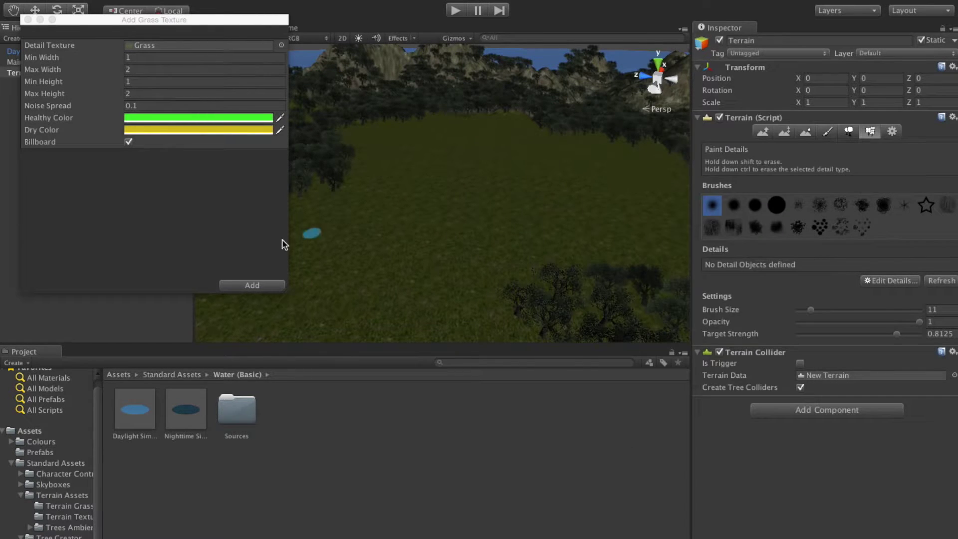
left_click(254, 286)
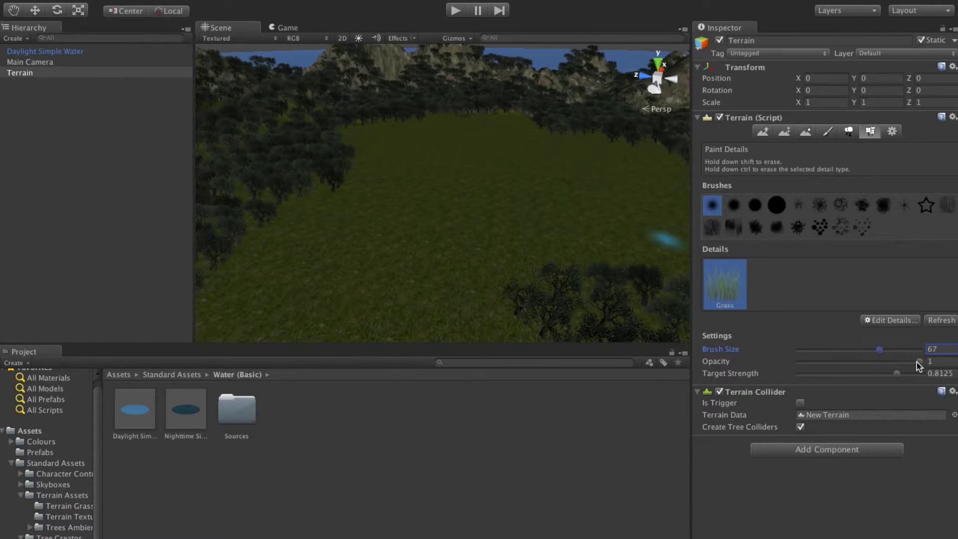
Paint grass over the clearing with brush size 67, opacity 1 and target strength 0.8125
left_click_drag(918, 362, 871, 366)
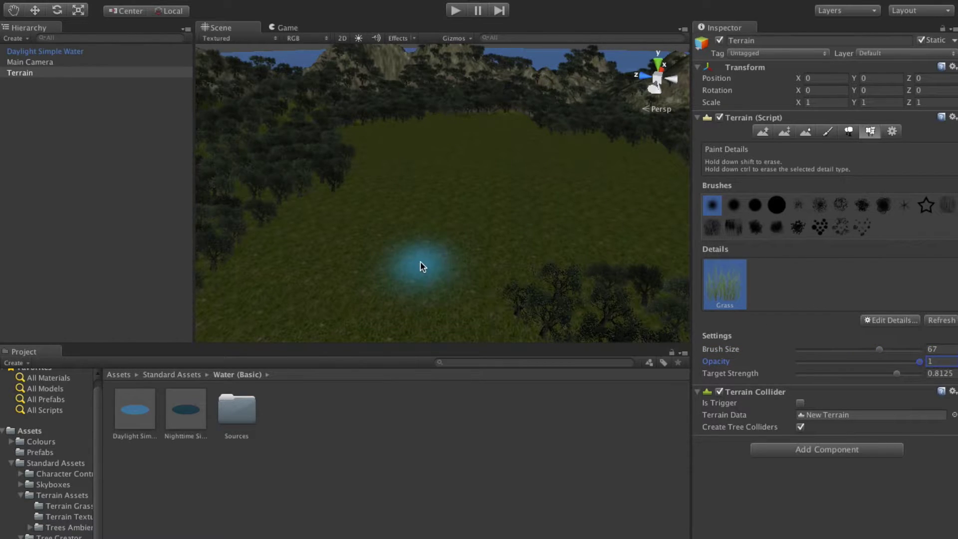
scroll(421, 255, "up", 6)
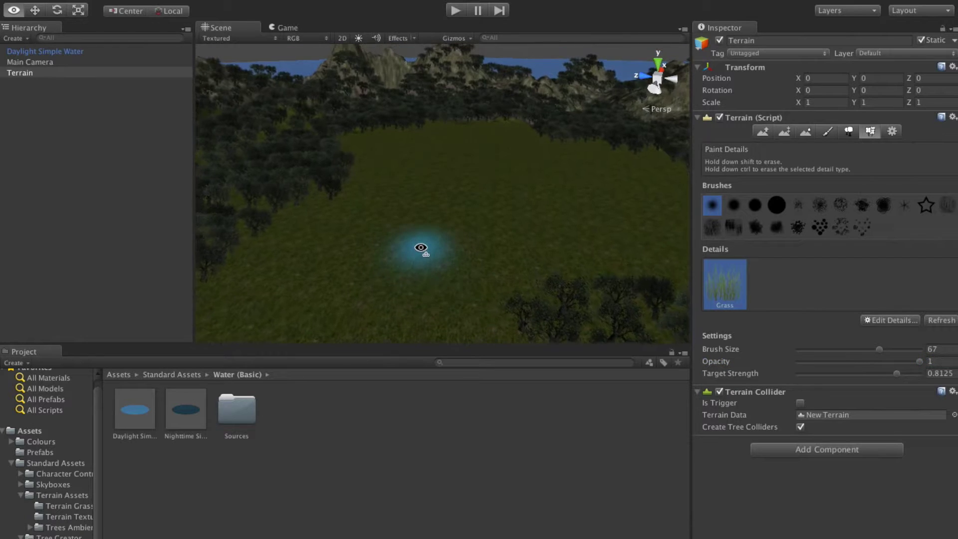
mouse_move(389, 285)
left_mouse_down("alt")
mouse_move(381, 255)
mouse_move(387, 207)
mouse_move(416, 159)
left_mouse_up("alt")
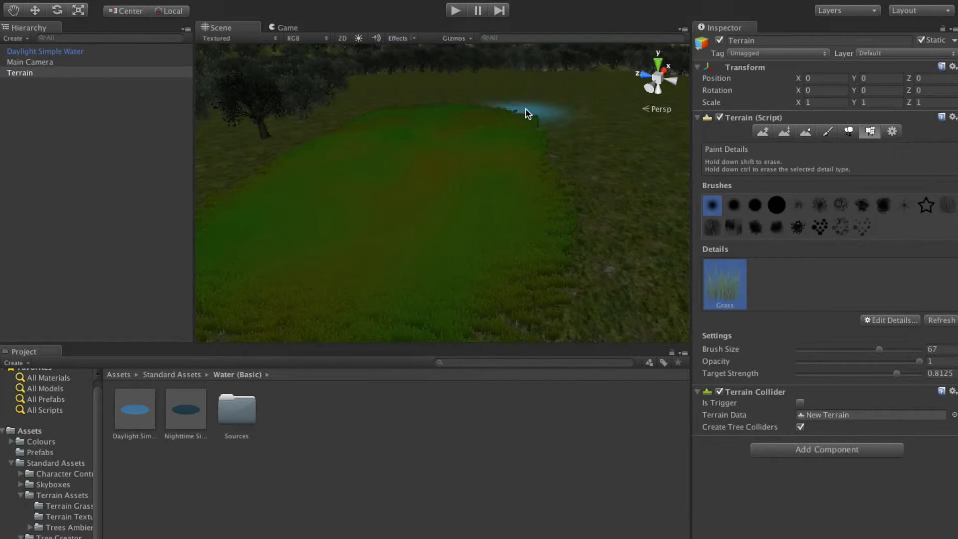
Set the grass brush opacity to 0.358 and check the painted grass from several angles
mouse_move(484, 179)
left_mouse_down("alt")
mouse_move(453, 188)
mouse_move(428, 225)
mouse_move(391, 241)
mouse_move(379, 229)
mouse_move(454, 165)
mouse_move(545, 181)
mouse_move(541, 156)
mouse_move(480, 168)
mouse_move(389, 143)
mouse_move(224, 137)
mouse_move(225, 108)
mouse_move(298, 150)
mouse_move(438, 122)
mouse_move(420, 163)
mouse_move(461, 165)
mouse_move(481, 197)
mouse_move(485, 140)
mouse_move(624, 210)
left_mouse_up("alt")
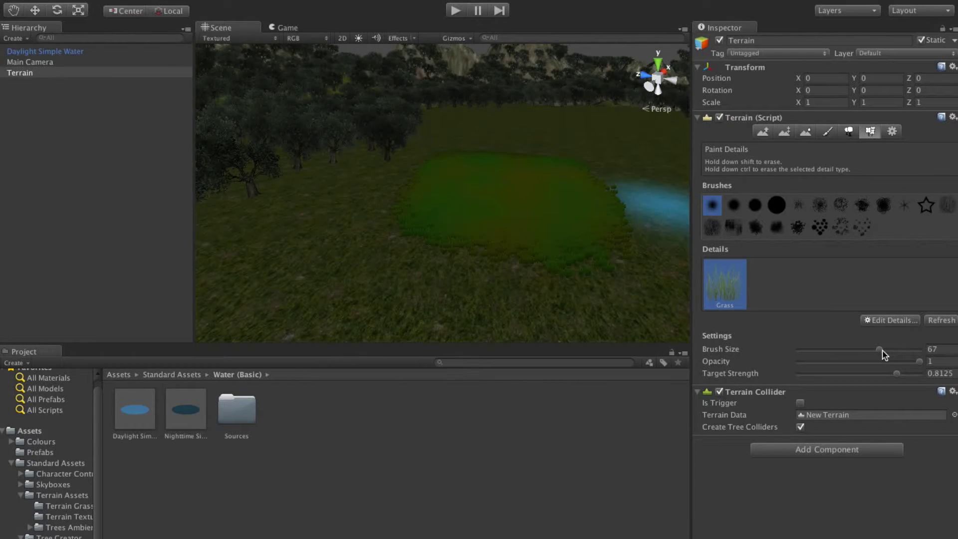
left_click_drag(919, 361, 847, 362)
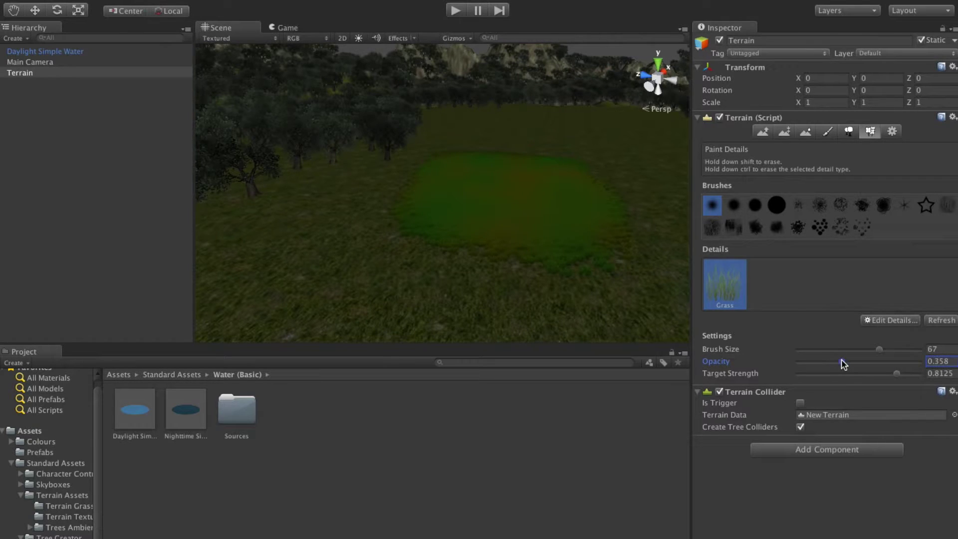
left_click_drag(546, 156, 436, 178, "alt")
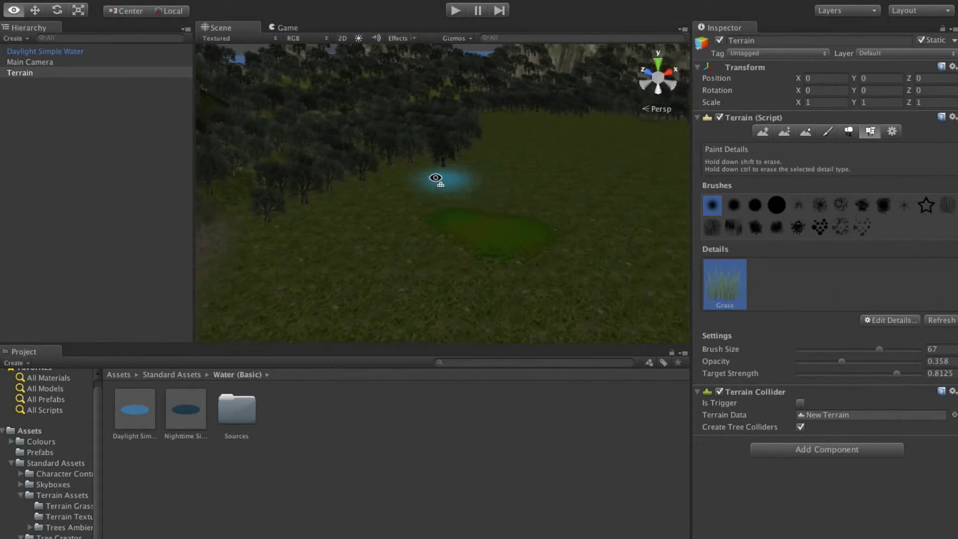
scroll(418, 179, "up", 4)
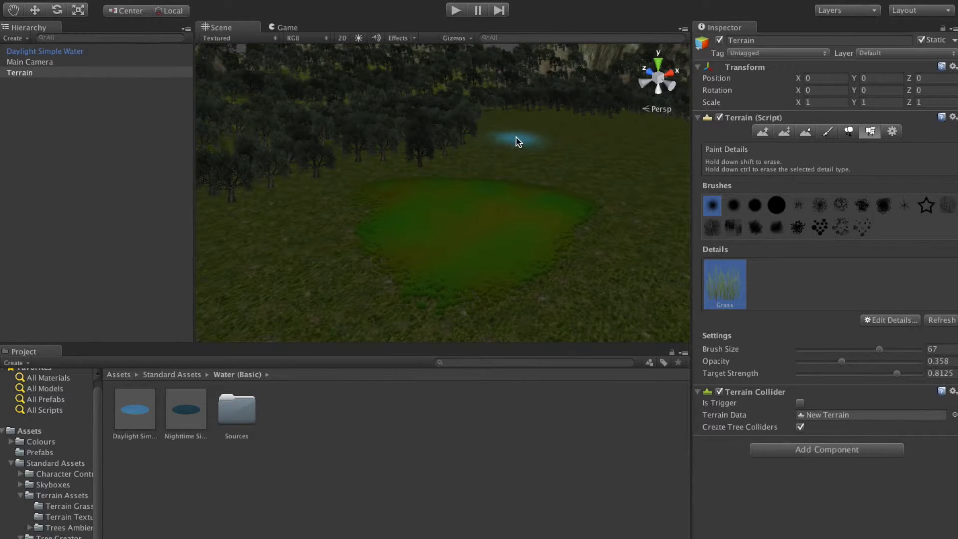
Frame the whole grass clearing and leave terrain painting by switching to the Move tool
mouse_move(513, 143)
left_mouse_down("alt")
mouse_move(547, 124)
mouse_move(515, 128)
mouse_move(534, 123)
mouse_move(539, 133)
mouse_move(489, 206)
left_mouse_up("alt")
scroll(489, 220, "down", 10)
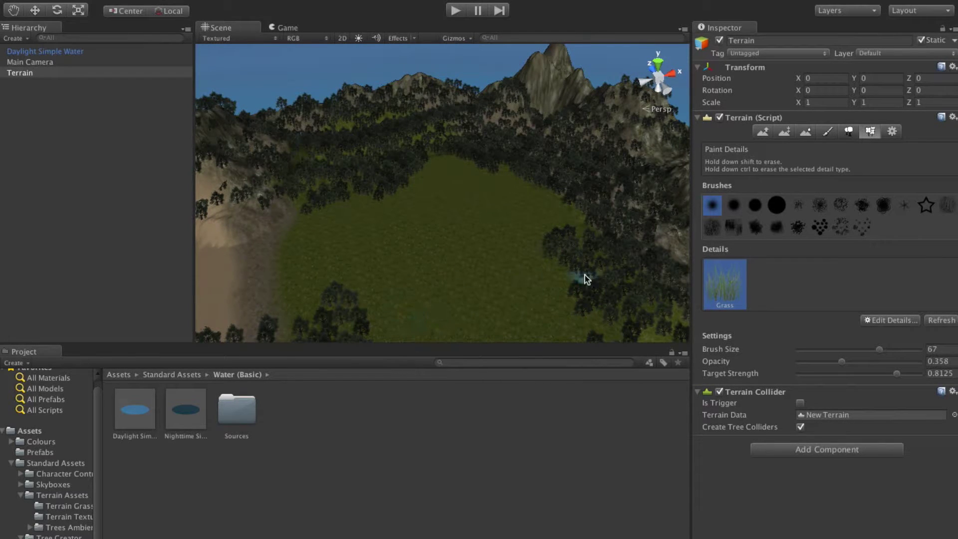
mouse_move(417, 275)
left_mouse_down("alt")
mouse_move(331, 293)
mouse_move(479, 319)
mouse_move(552, 220)
mouse_move(624, 218)
mouse_move(582, 312)
mouse_move(406, 335)
left_mouse_up("alt")
key("shift+w")
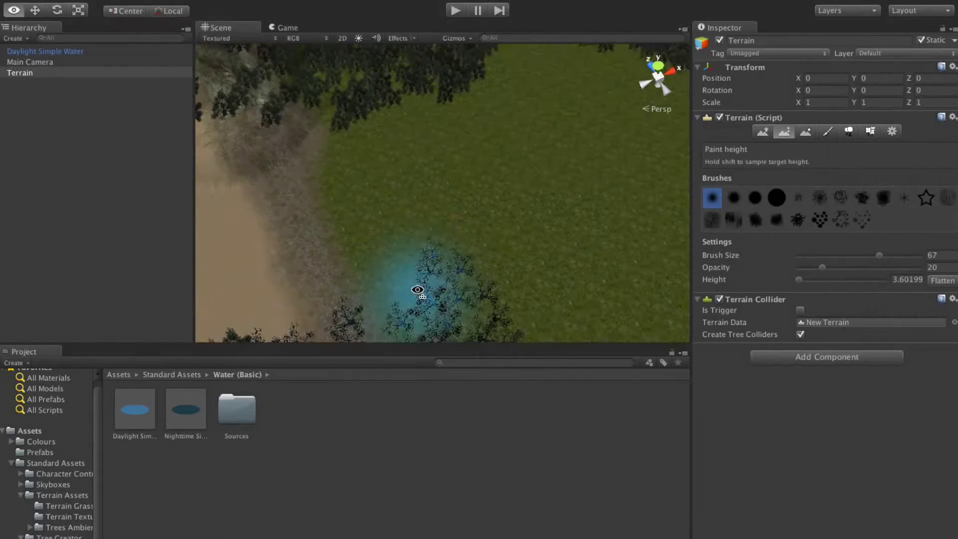
left_click_drag(494, 195, 607, 209, "alt")
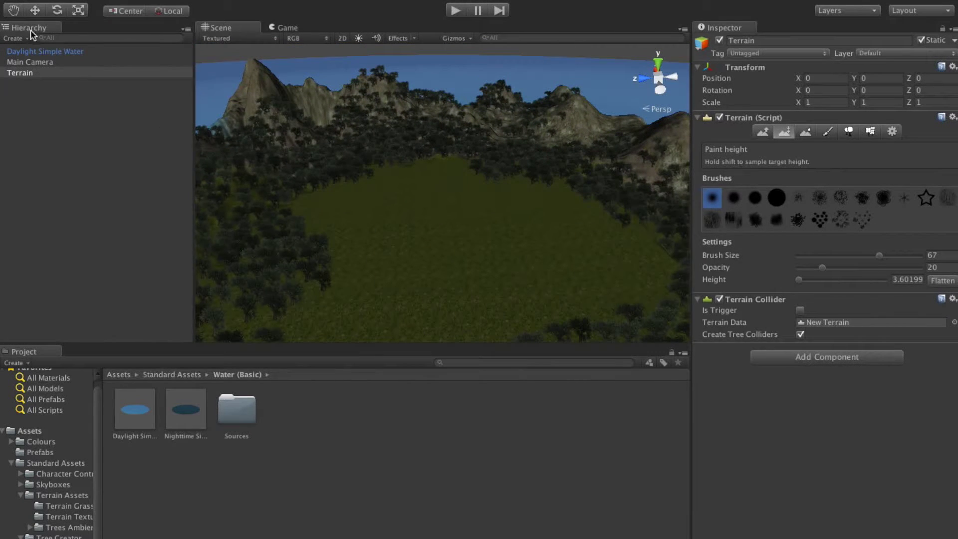
left_click(35, 12)
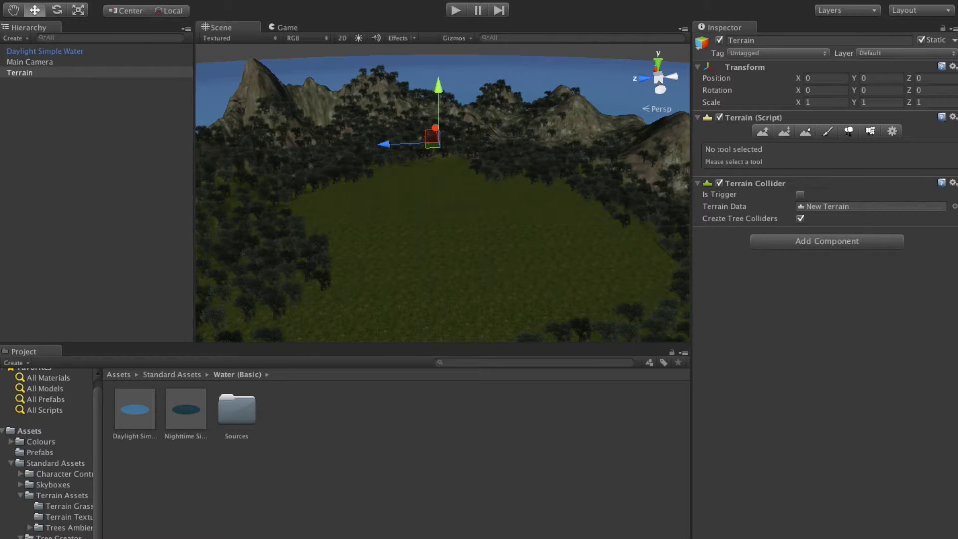
Place the Centrepoint Tower prefab from the Prefabs folder in the grass clearing and raise it to about Y 70
scroll(9, 470, "up", 1)
left_click(11, 470)
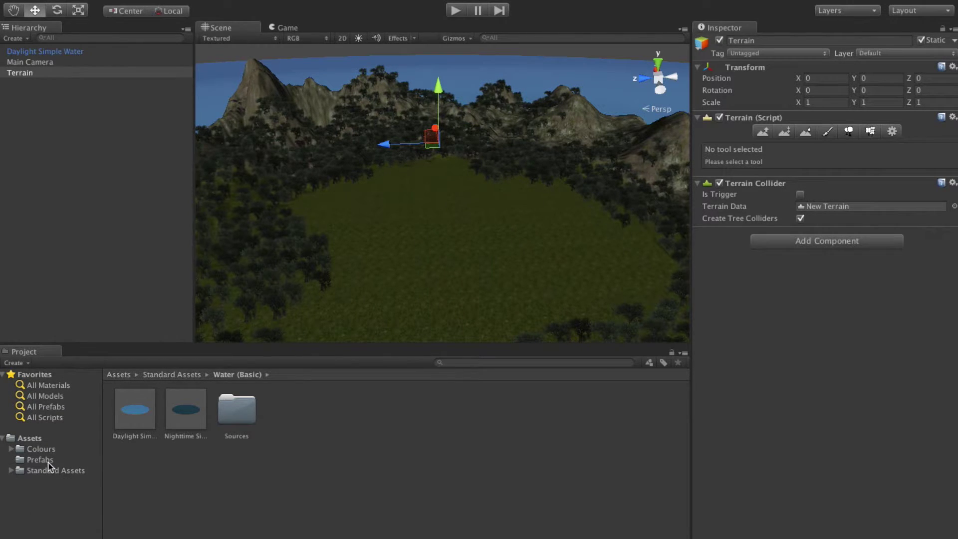
left_click(48, 460)
left_click(135, 415)
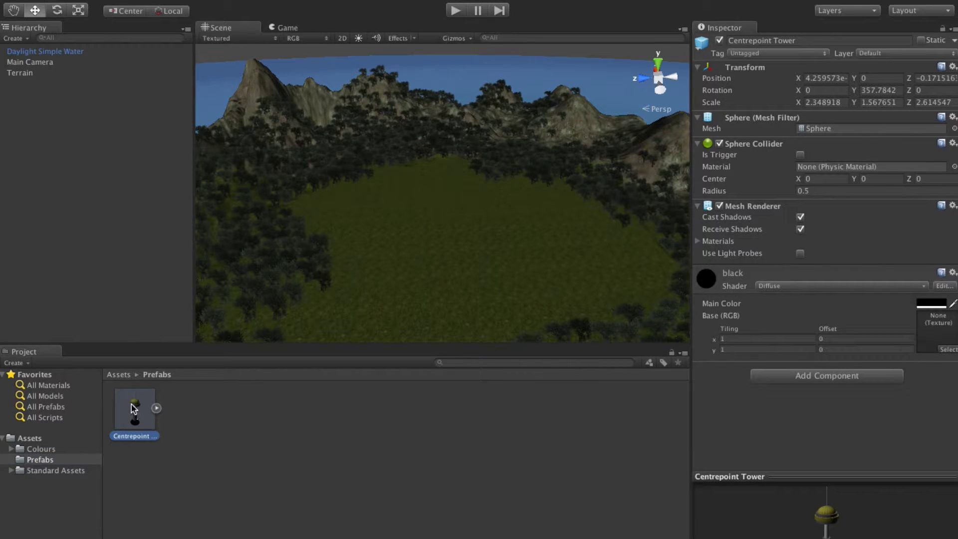
left_click_drag(143, 420, 432, 337)
left_click_drag(446, 234, 445, 213)
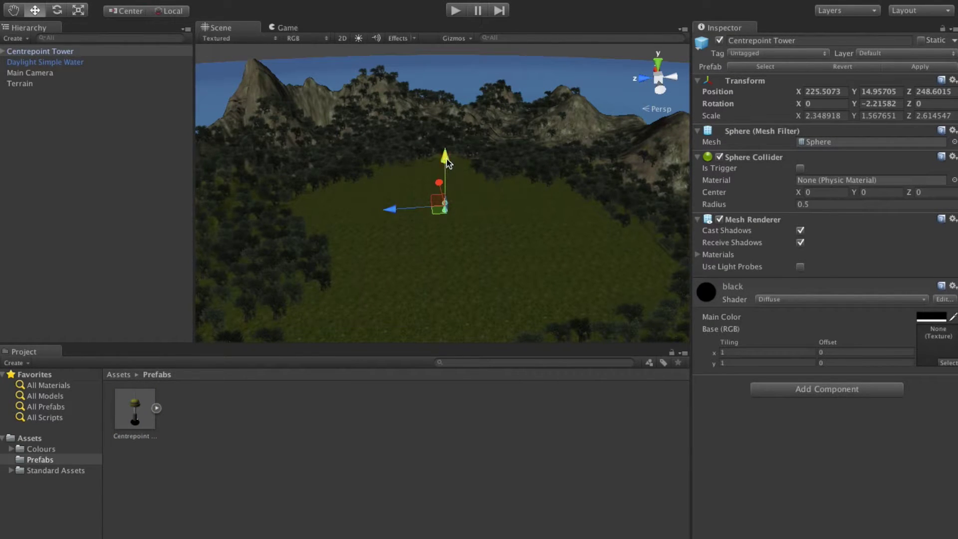
left_click_drag(448, 163, 462, 81)
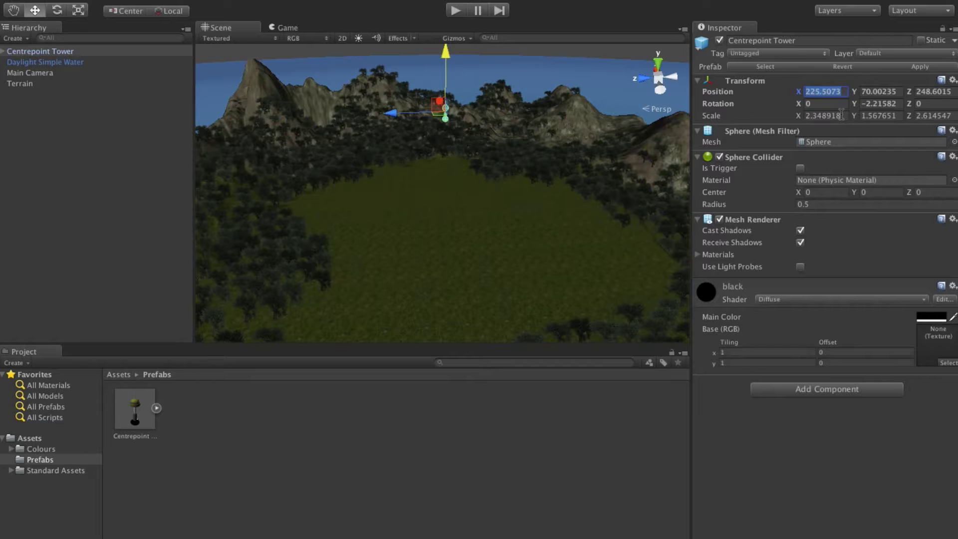
Set the Centrepoint Tower's position to X 0, Y 0, Z 0
type("0")
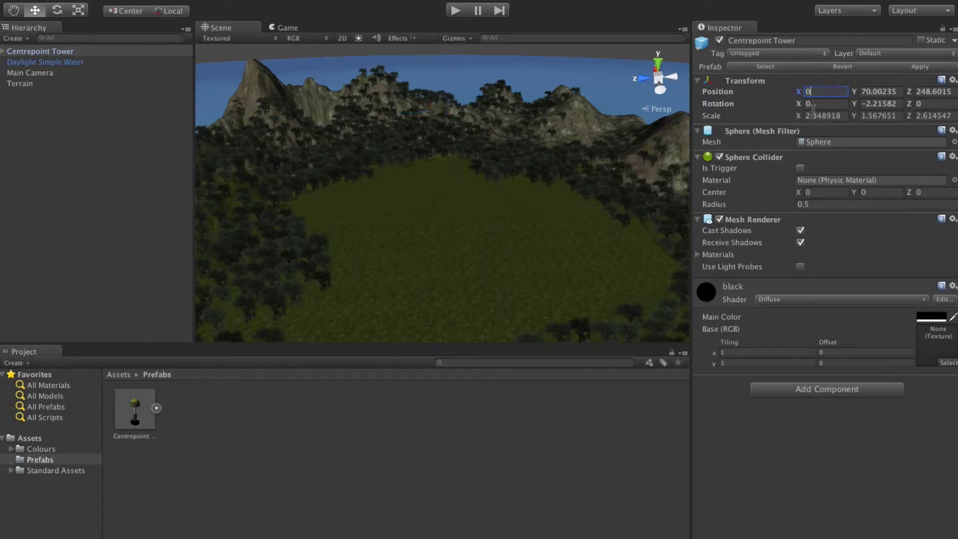
key("Tab")
type("0")
key("Tab")
type("0")
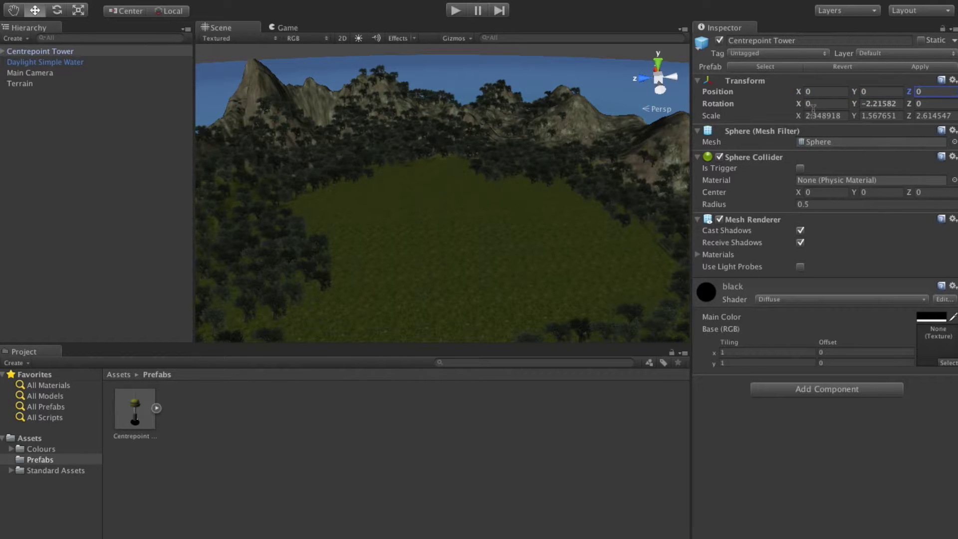
Move the tower onto the island's grass clearing, at about X 226, Y -3.5, Z 243
scroll(533, 185, "down", 10)
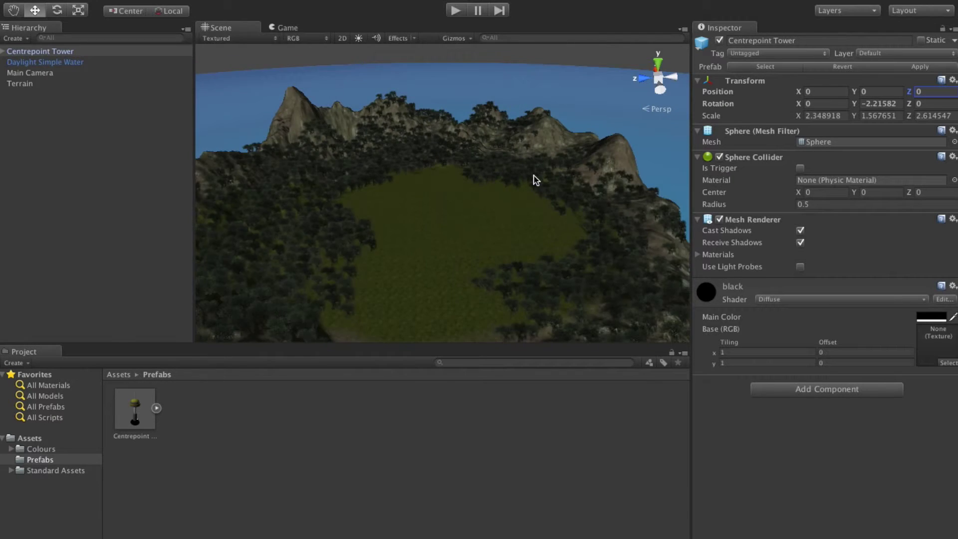
scroll(534, 192, "up", 2)
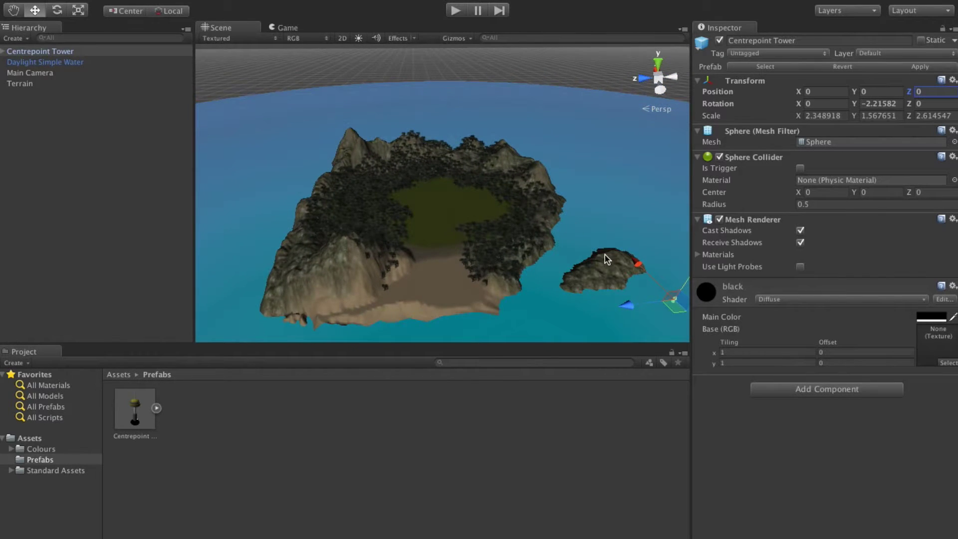
scroll(605, 259, "down", 2)
left_click_drag(604, 258, 406, 197)
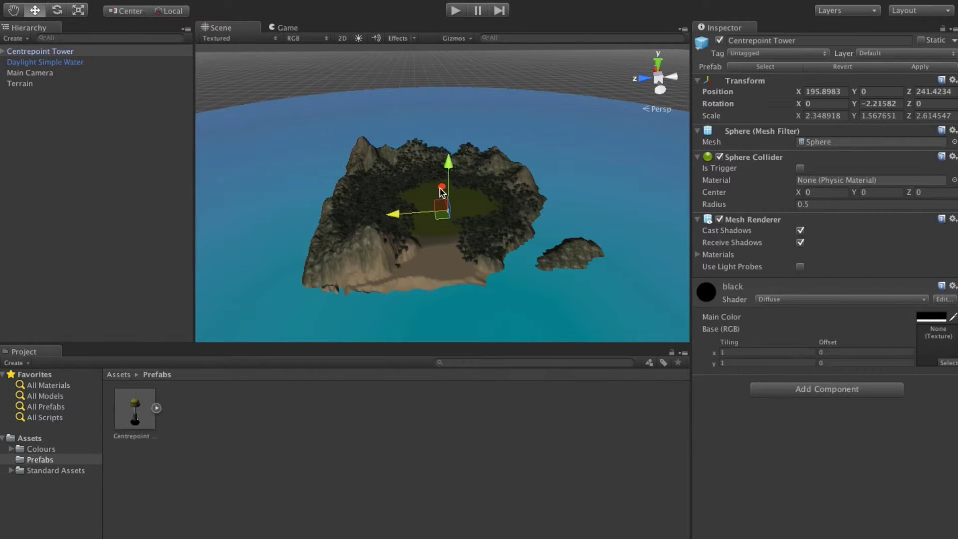
mouse_move(447, 158)
left_mouse_down()
mouse_move(445, 135)
mouse_move(446, 158)
left_mouse_up()
Raise the small tower above the grass to about Y 16
scroll(456, 223, "up", 5)
scroll(450, 229, "up", 5)
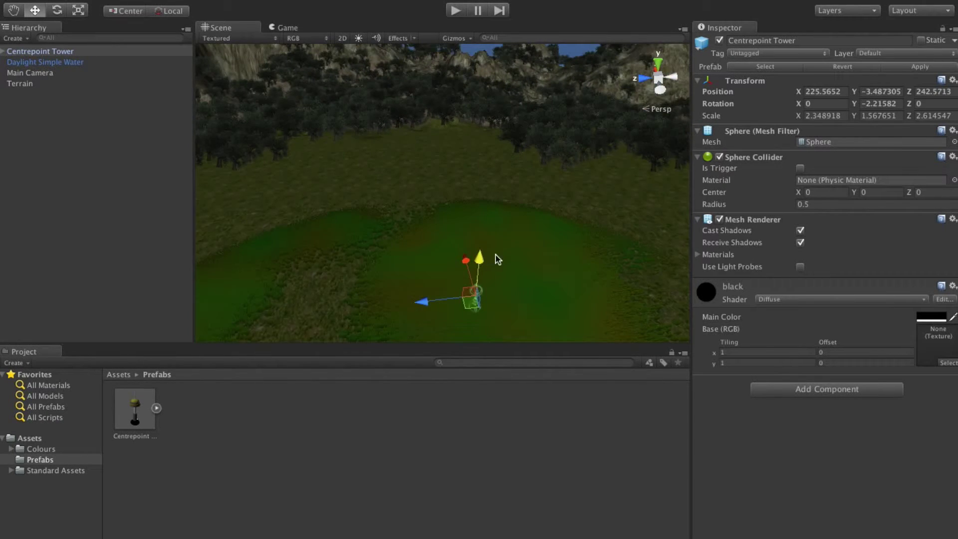
middle_click_drag(500, 272, 491, 232)
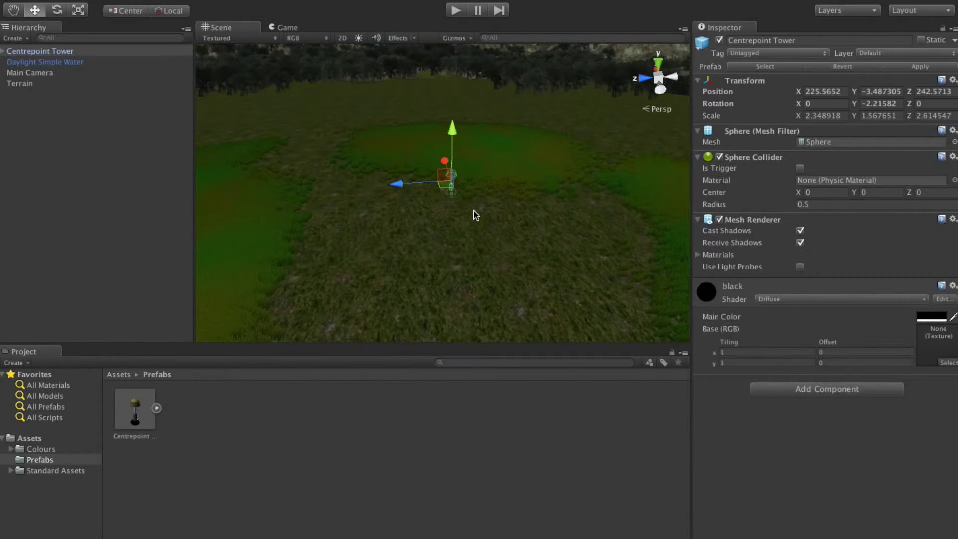
left_click_drag(451, 129, 460, 61)
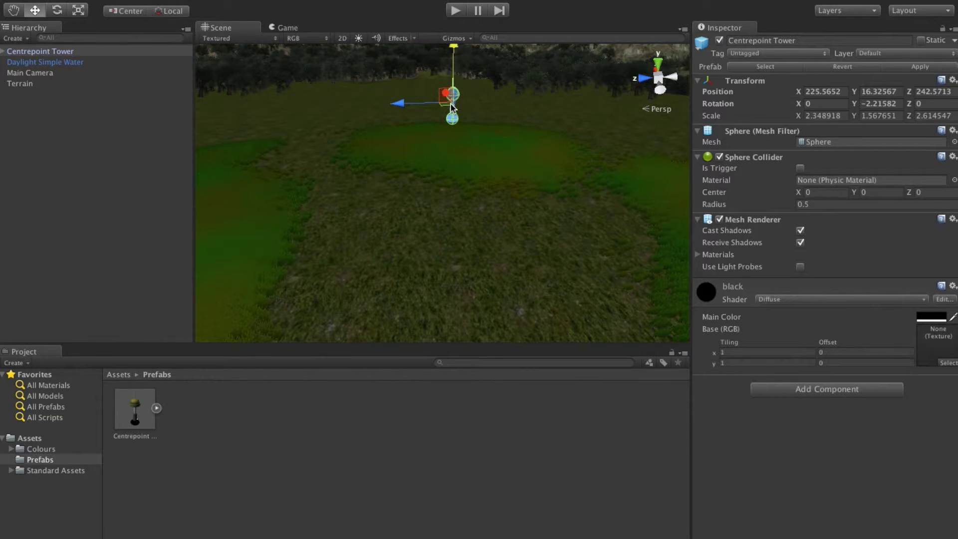
Scale the tower up uniformly to about 31 × 20.7 × 34.5 so it suits the size of the island
scroll(455, 100, "down", 2)
scroll(459, 104, "down", 3)
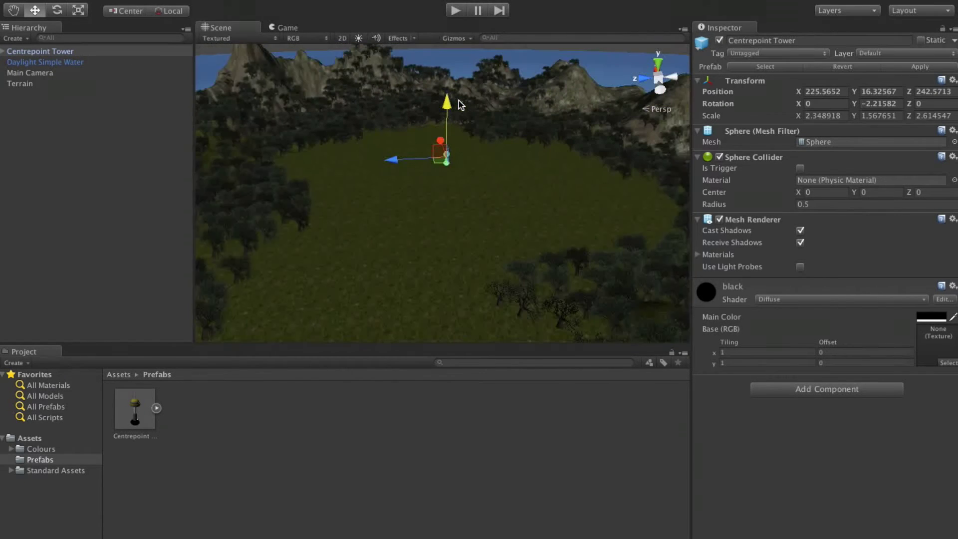
scroll(459, 128, "down", 3)
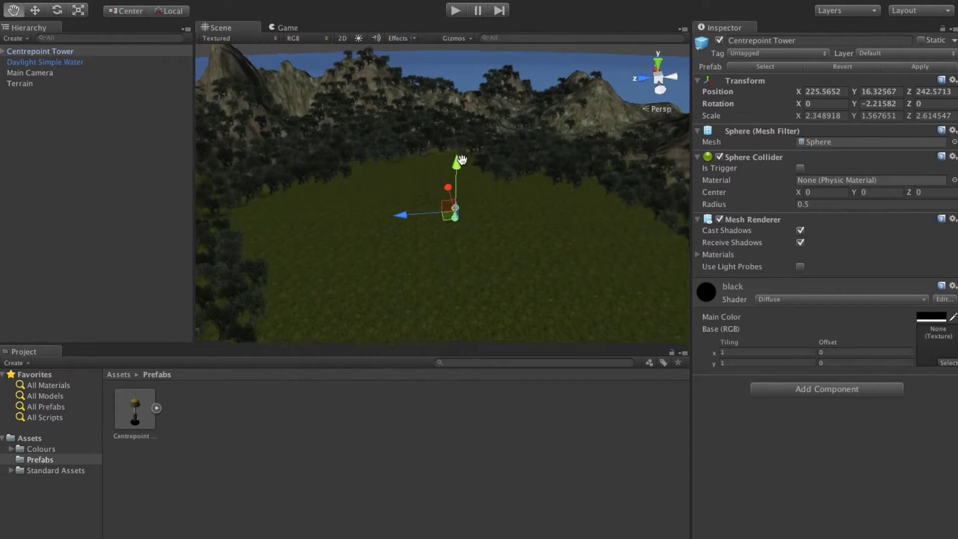
left_click(80, 11)
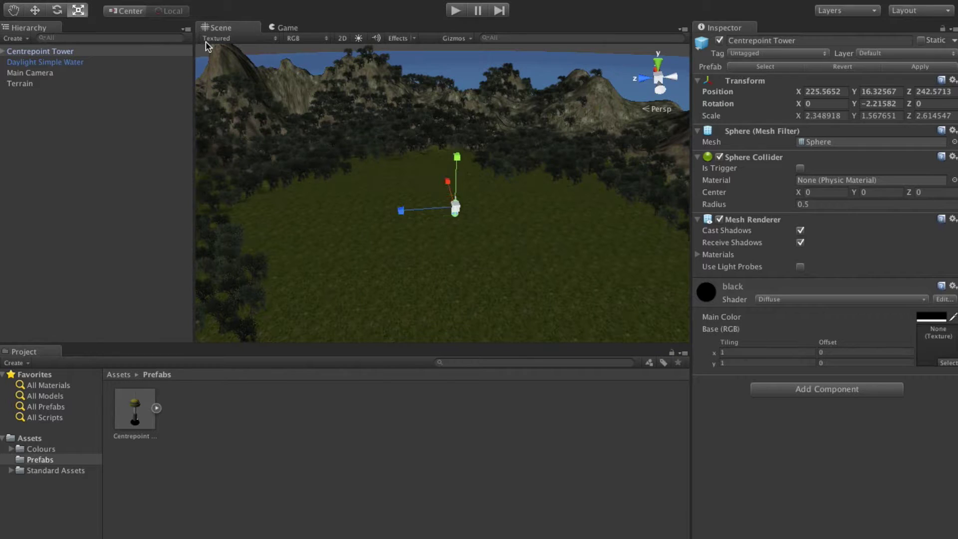
left_click_drag(455, 210, 559, 174)
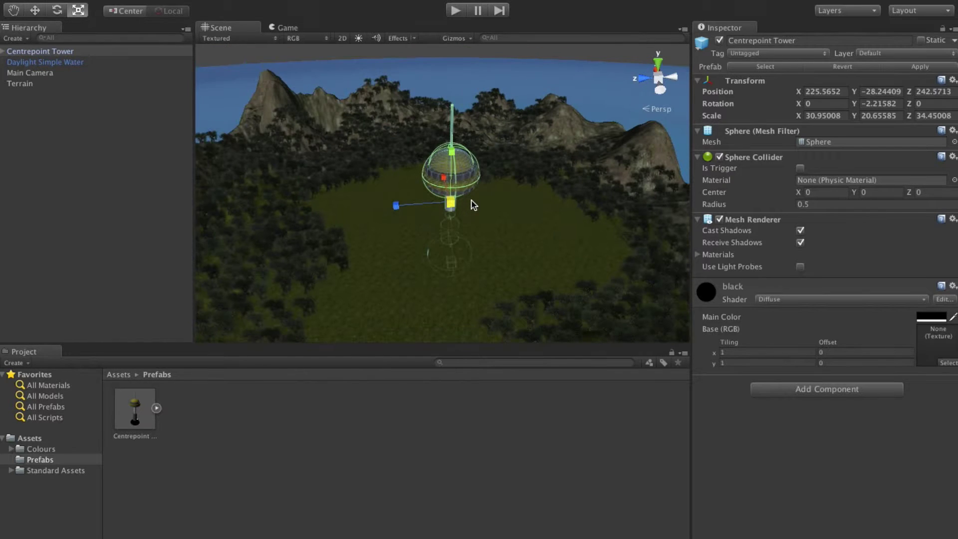
scroll(471, 205, "down", 4)
Raise the enlarged tower out of the ground to about Y 15.5
left_click(35, 11)
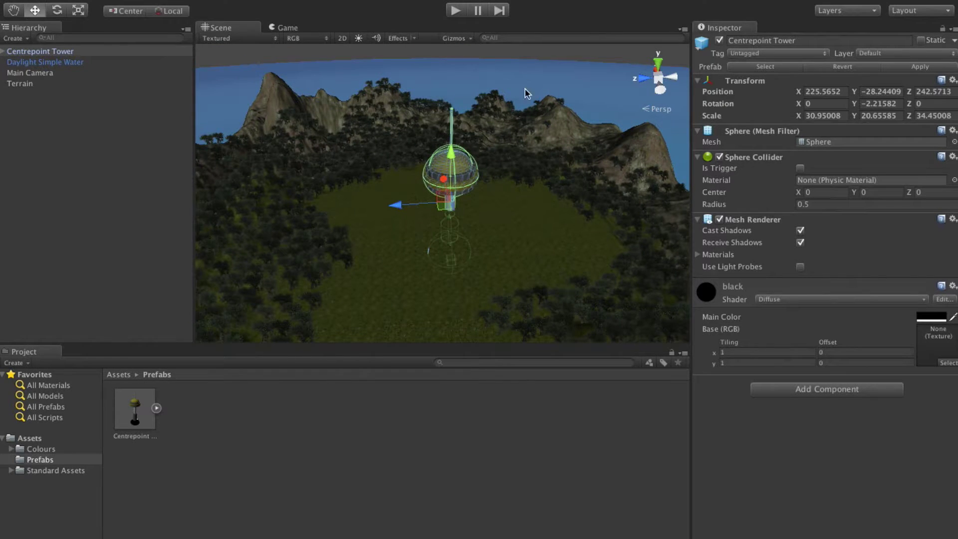
scroll(480, 128, "down", 2)
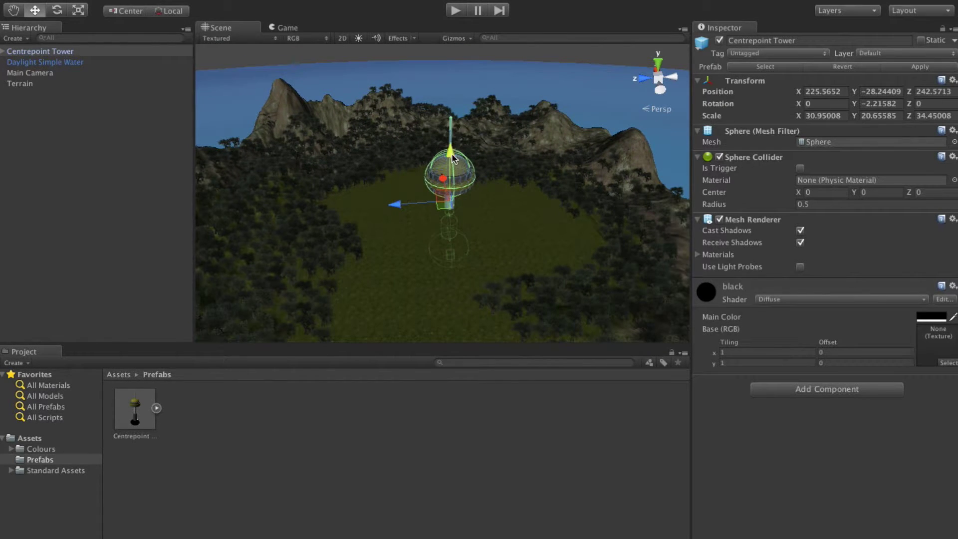
left_click_drag(453, 155, 457, 110)
scroll(472, 257, "up", 10)
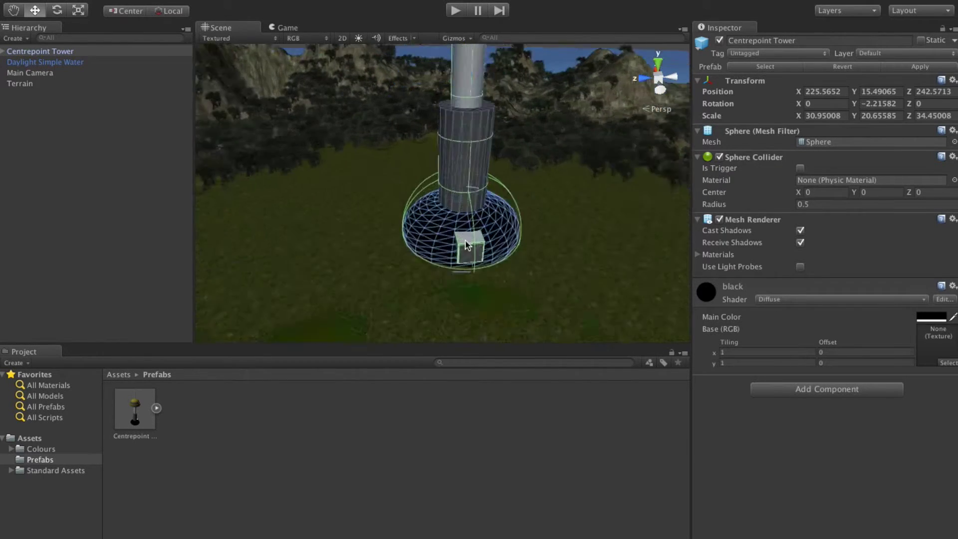
Lower the tower slightly to about Y 13.6 to seat its base on the grass, and deselect it
right_click_drag(476, 241, 494, 271)
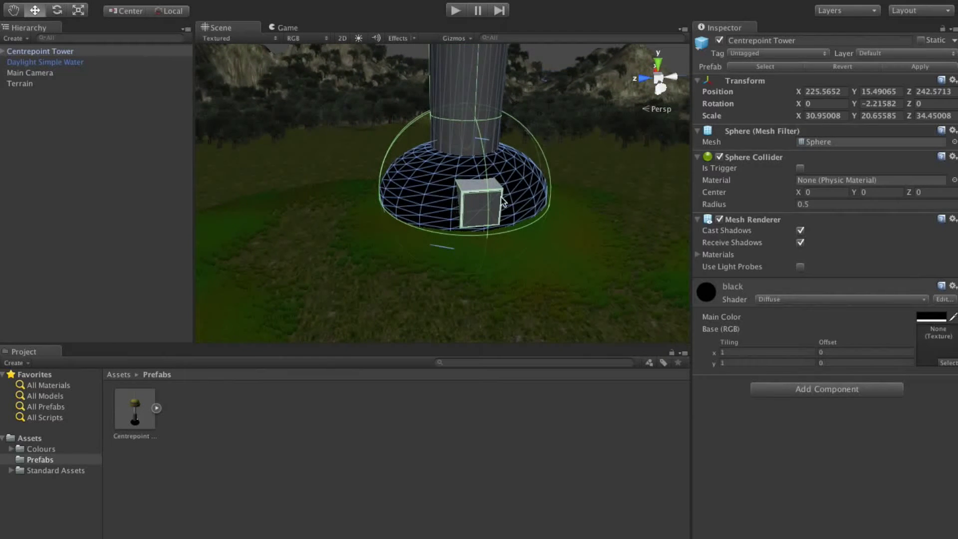
right_click_drag(508, 188, 519, 47)
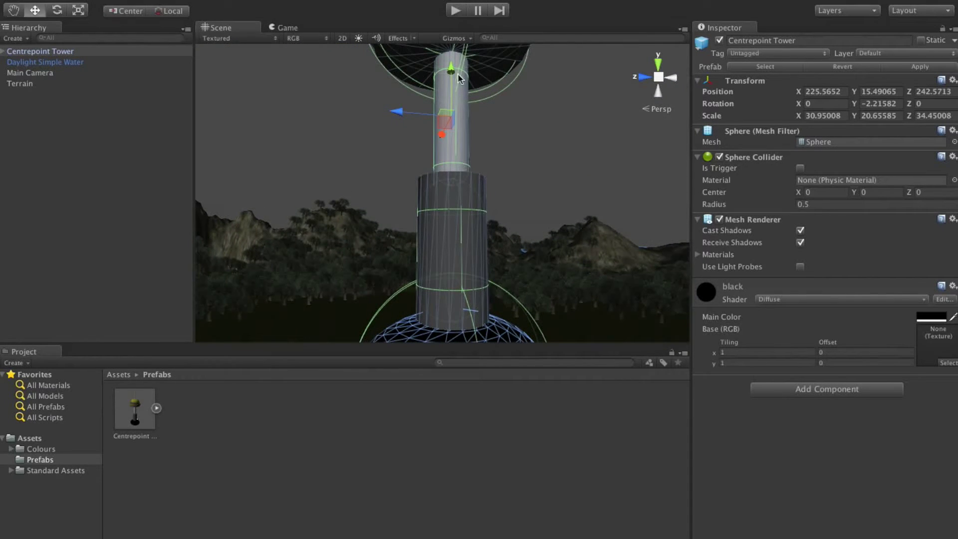
left_click_drag(452, 78, 451, 87)
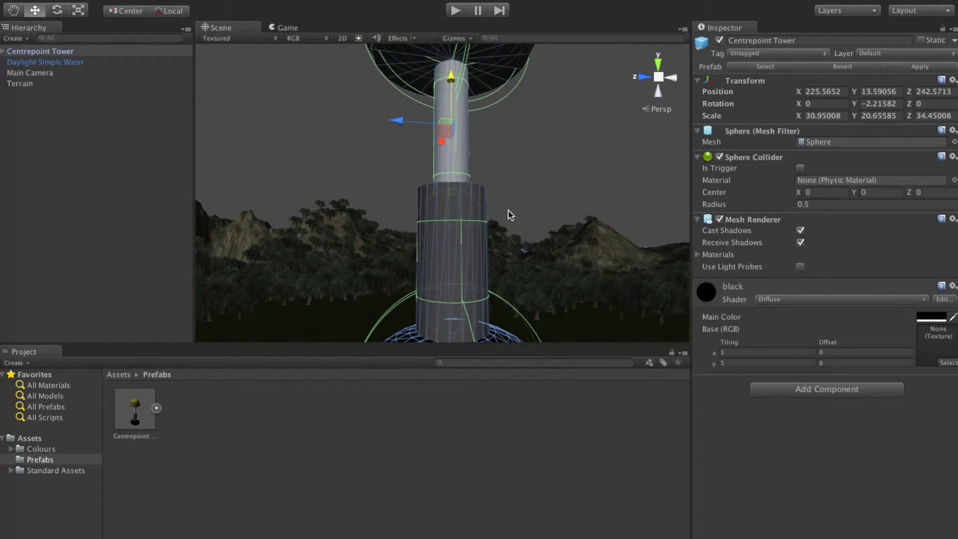
right_click_drag(521, 225, 526, 248)
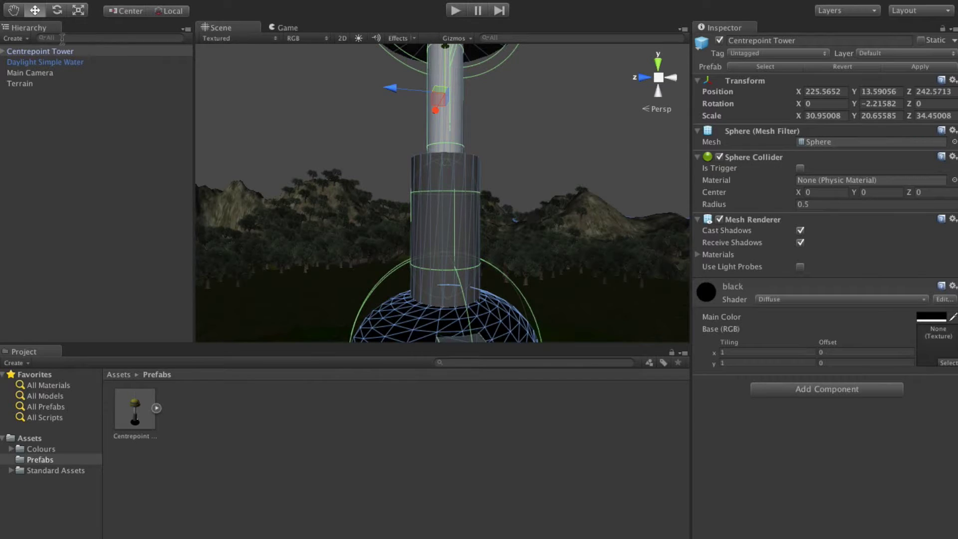
left_click(78, 101)
right_click_drag(493, 218, 443, 266)
key("s")
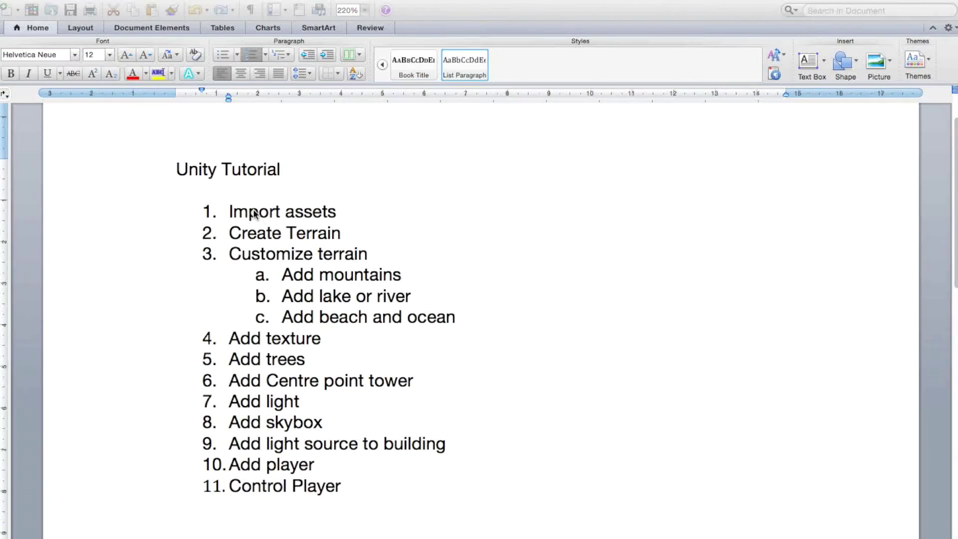
Switch to the Word document and review the Unity Tutorial outline, from Import assets through Control Player
triple_click(257, 209)
left_click_drag(257, 209, 299, 212)
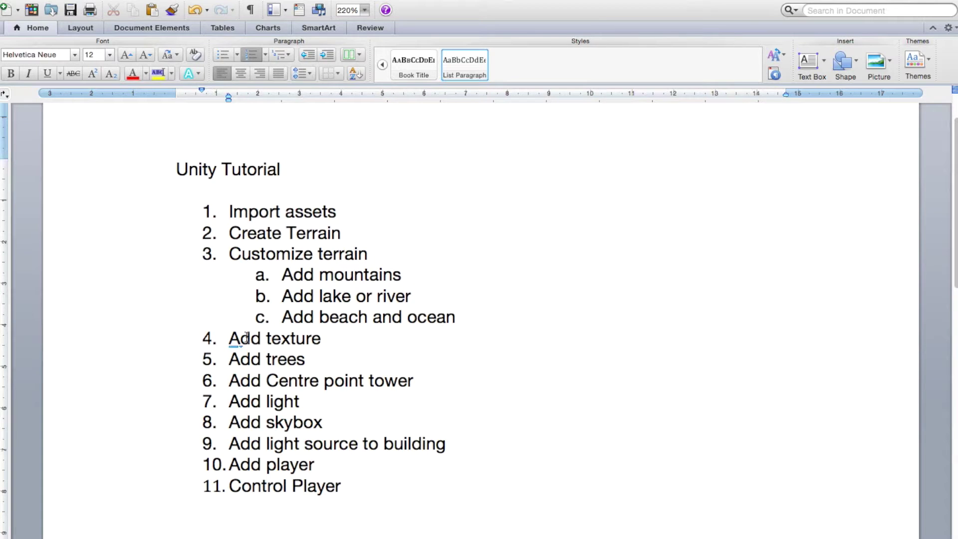
left_click_drag(249, 338, 247, 381)
left_click_drag(317, 400, 251, 399)
left_click_drag(317, 420, 421, 449)
left_click(276, 446)
left_click_drag(324, 468, 236, 461)
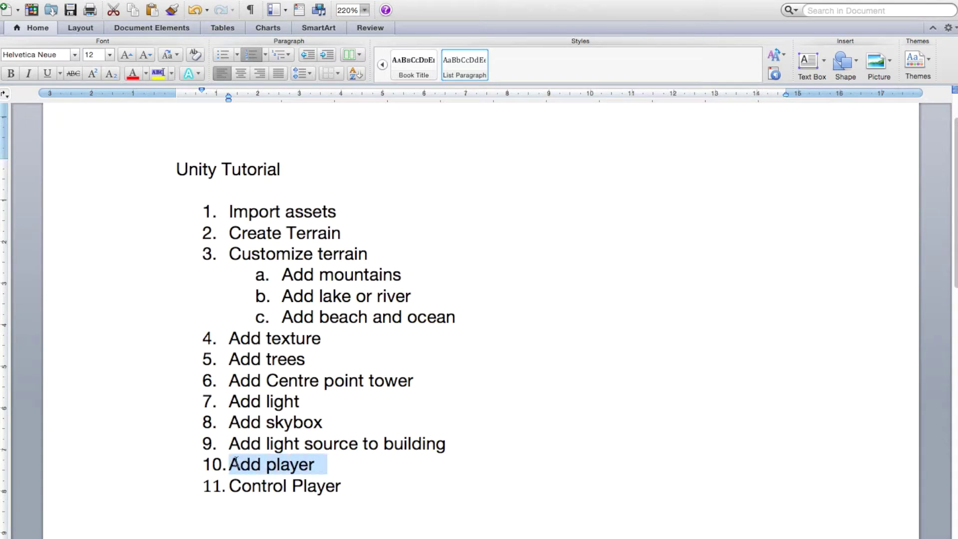
left_click(340, 486)
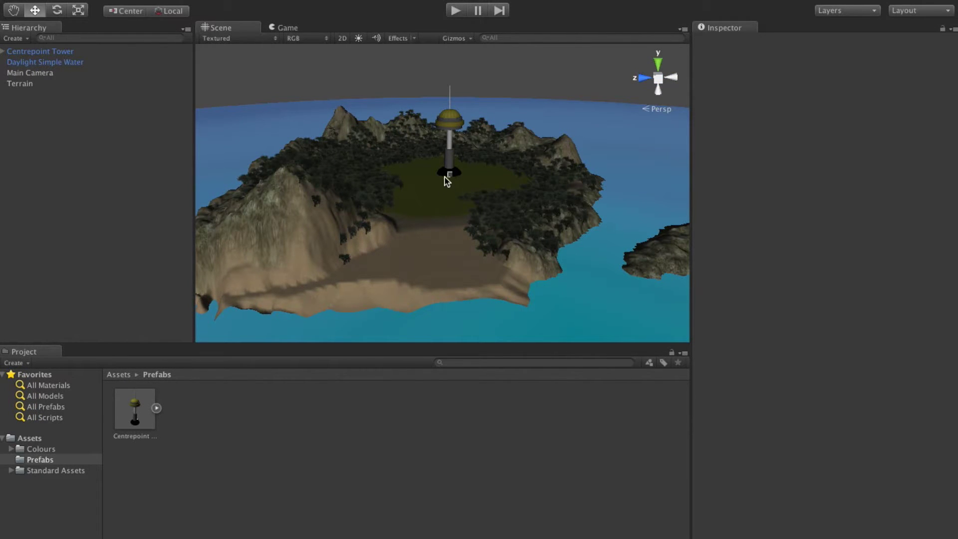
Return to Unity, inspect the whole island with its tower and check it through the game camera
scroll(376, 182, "down", 5)
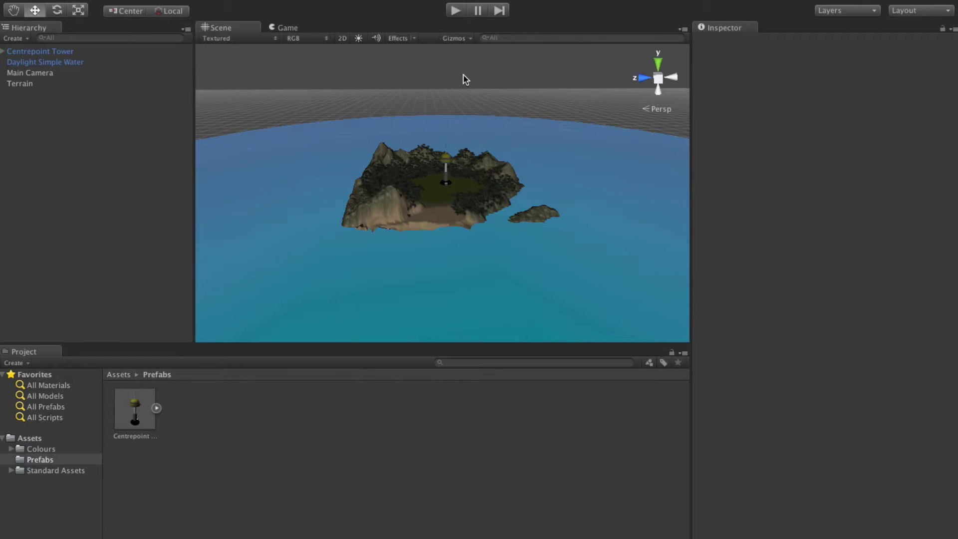
left_click_drag(460, 81, 456, 58, "alt")
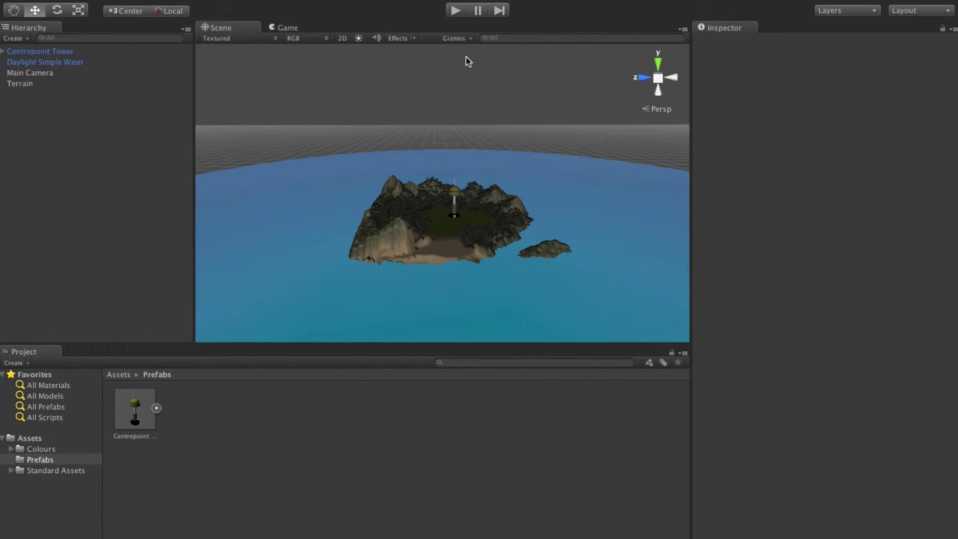
left_click(289, 31)
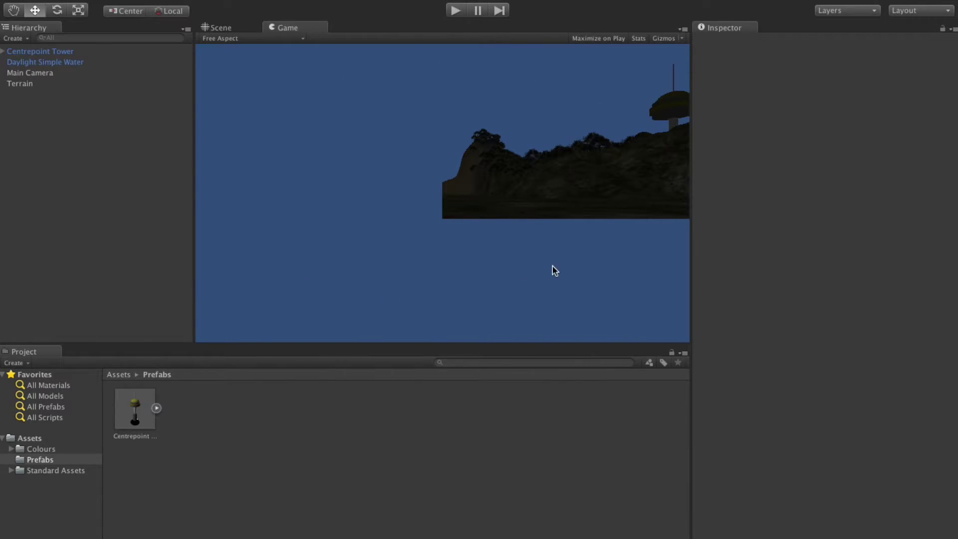
left_click(219, 28)
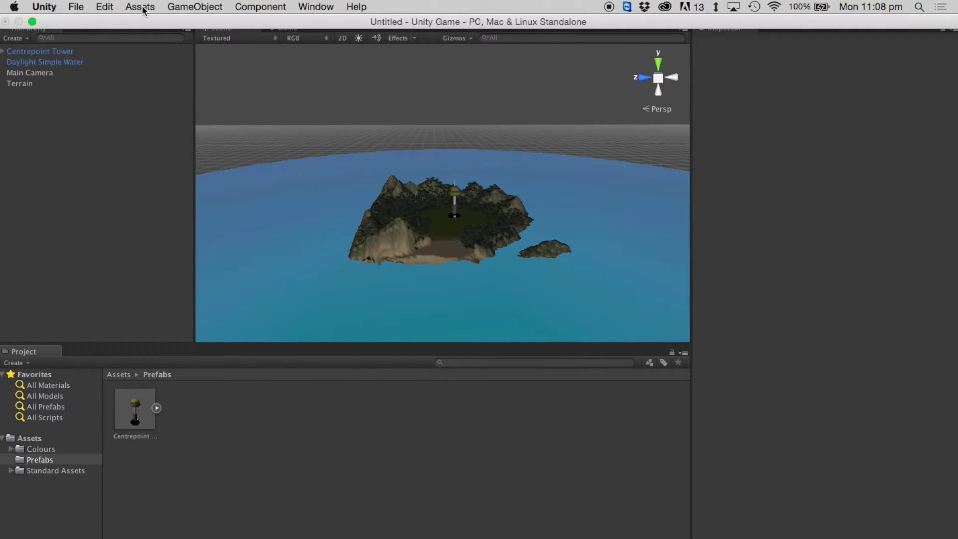
Set the Skybox Material in the scene's render settings to Sunny1 Skybox, searching the materials for "sunny"
left_click(140, 8)
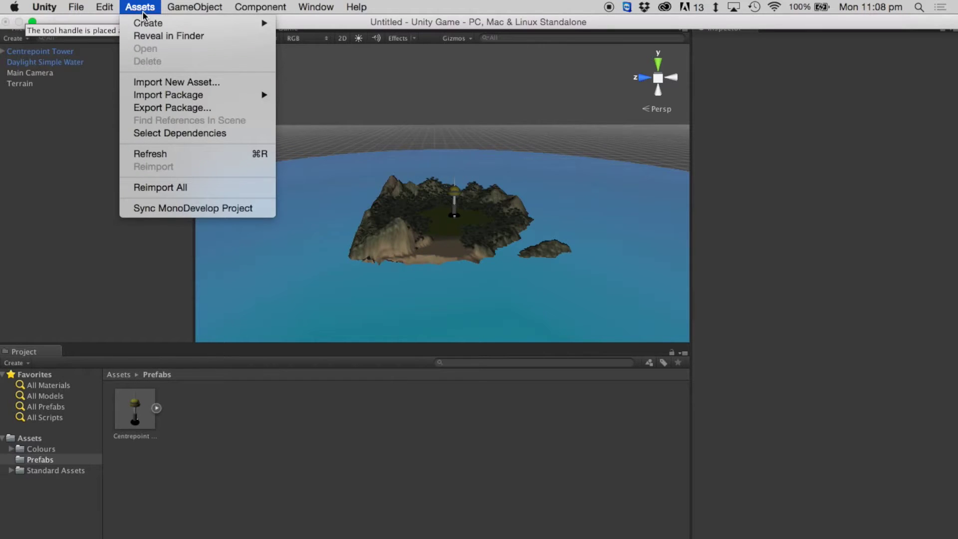
mouse_move(101, 11)
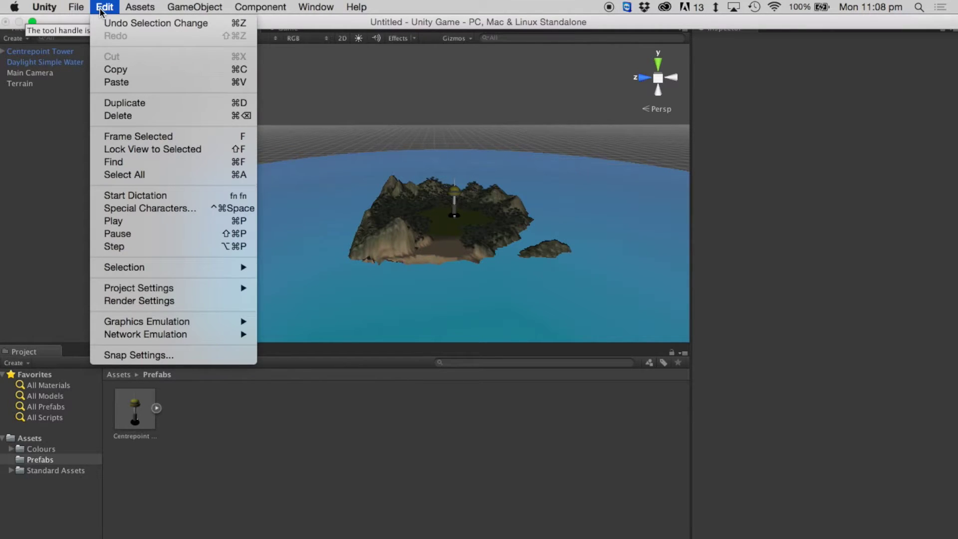
left_click(183, 301)
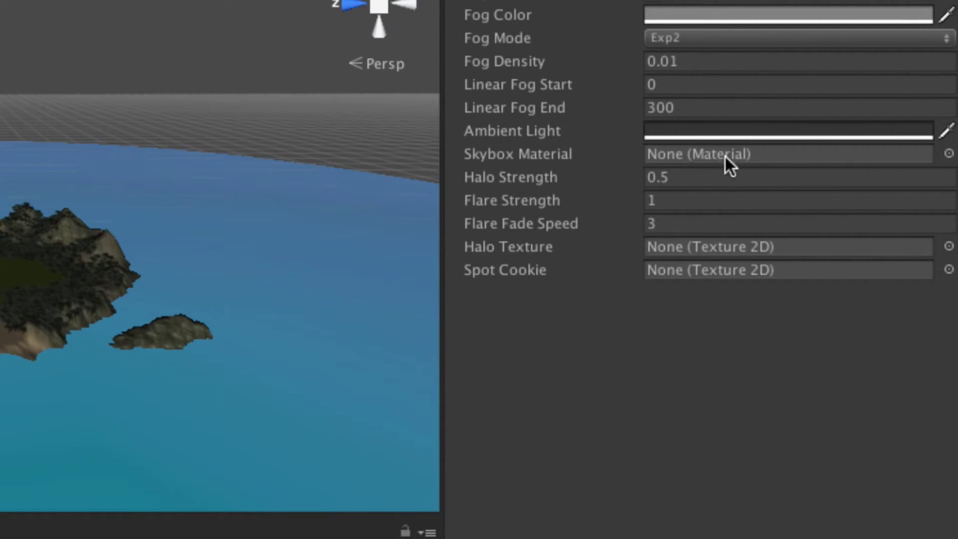
left_click(949, 153)
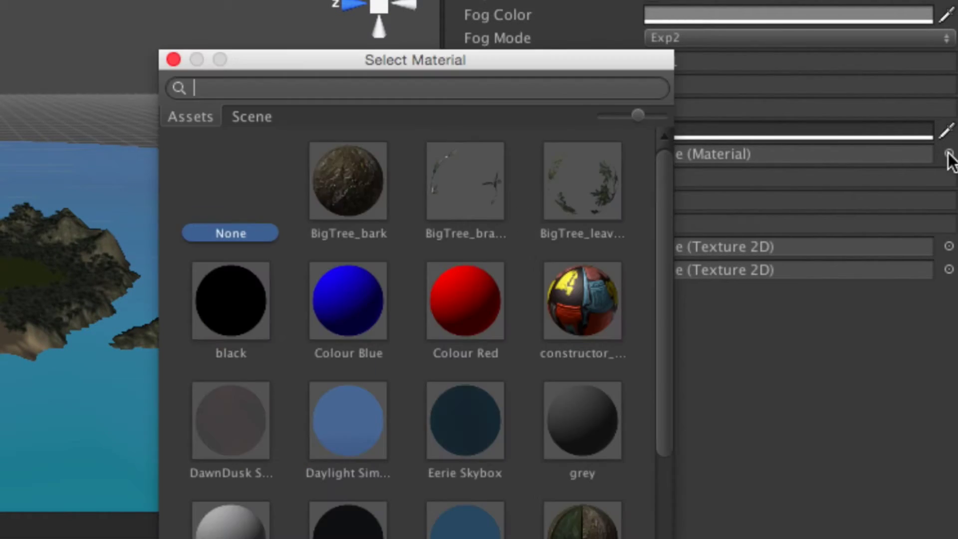
left_click_drag(667, 193, 639, 439)
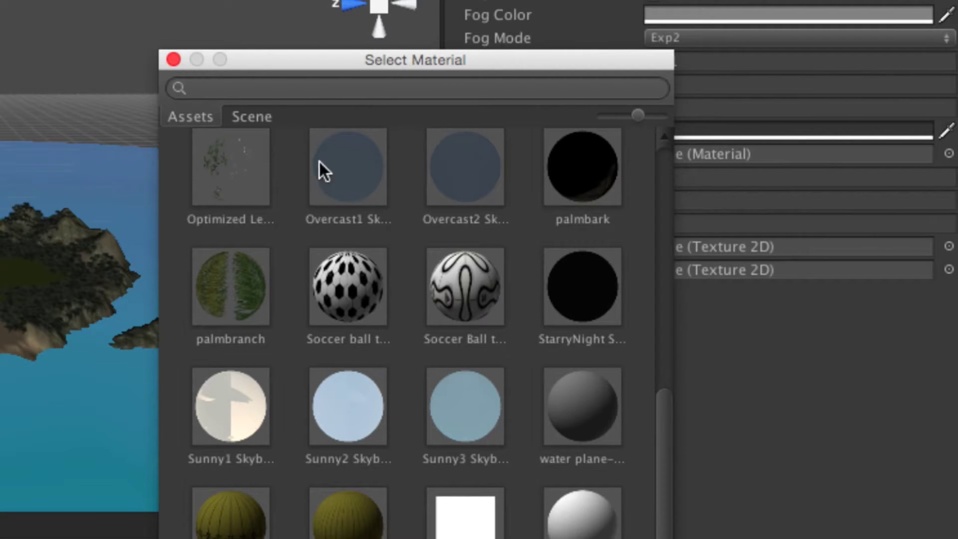
left_click(320, 90)
type("suny")
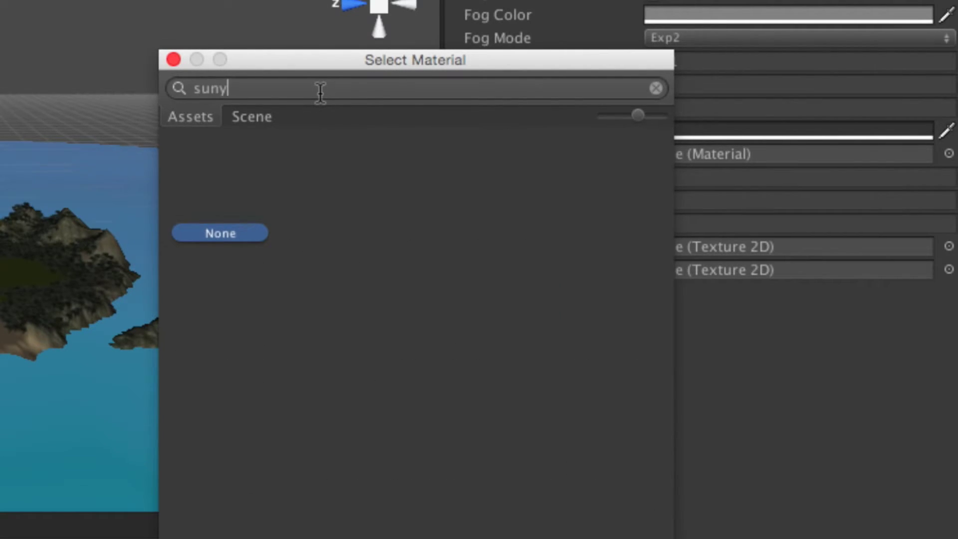
key("BackSpace")
type("ny")
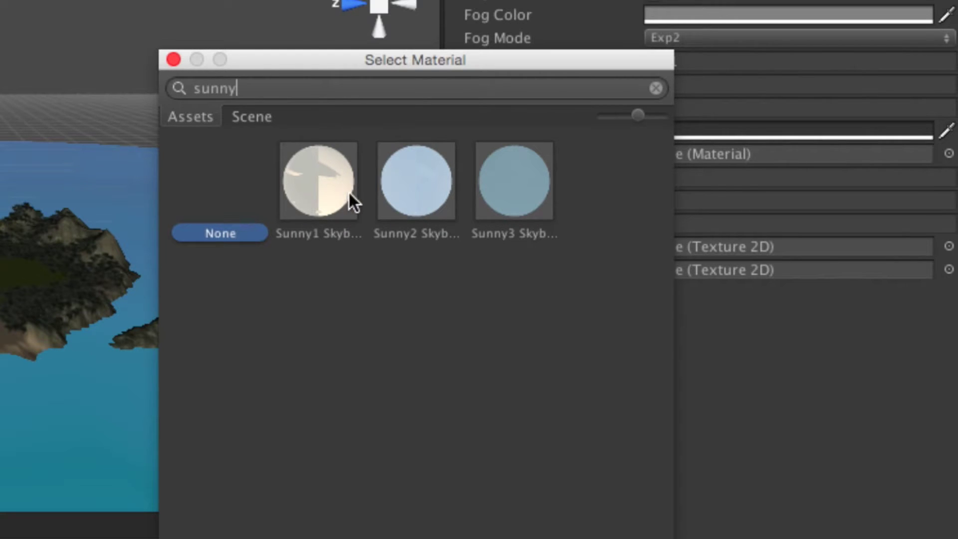
left_click(319, 202)
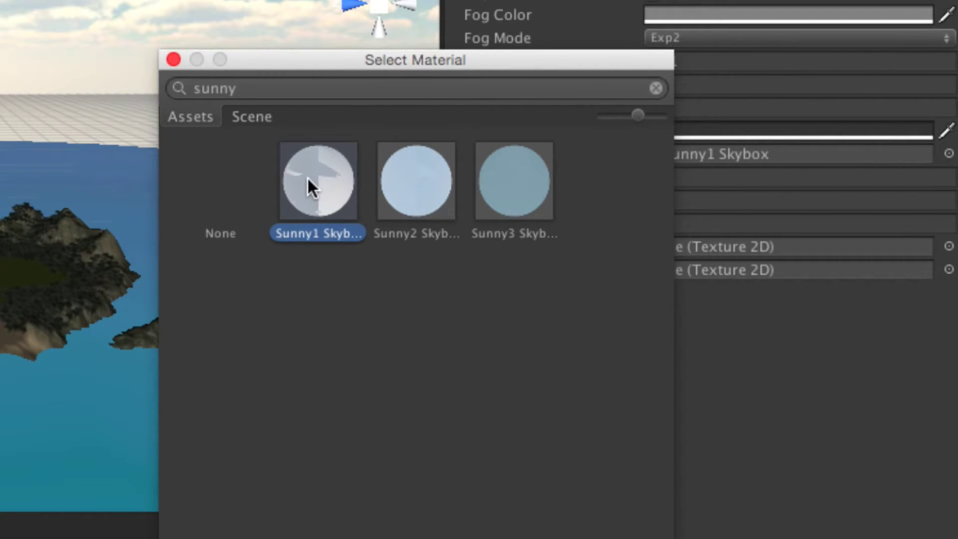
double_click(310, 176)
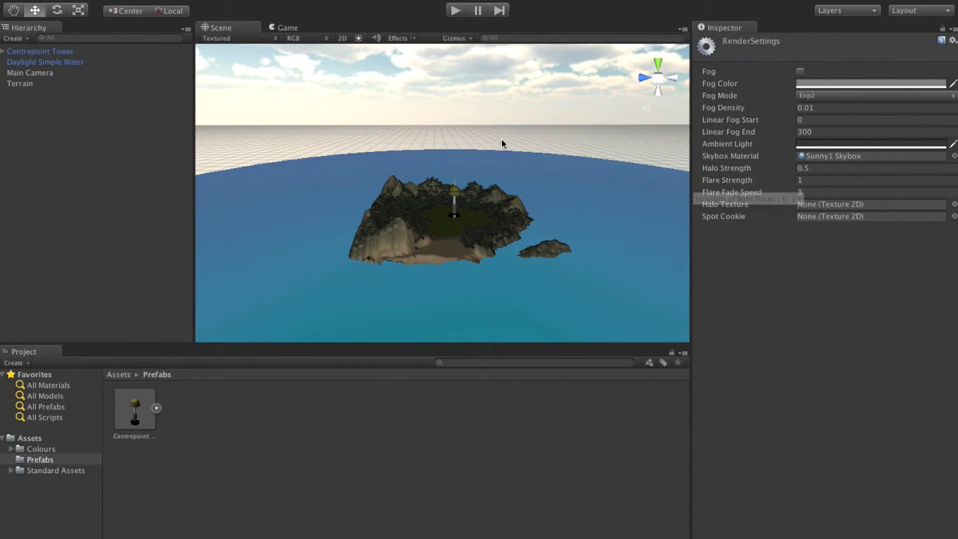
Inspect the new sky around the island in the scene and through the game camera
mouse_move(481, 122)
left_mouse_down("alt")
mouse_move(378, 90)
mouse_move(272, 107)
mouse_move(545, 92)
mouse_move(646, 202)
mouse_move(442, 167)
mouse_move(439, 122)
mouse_move(470, 120)
left_mouse_up("alt")
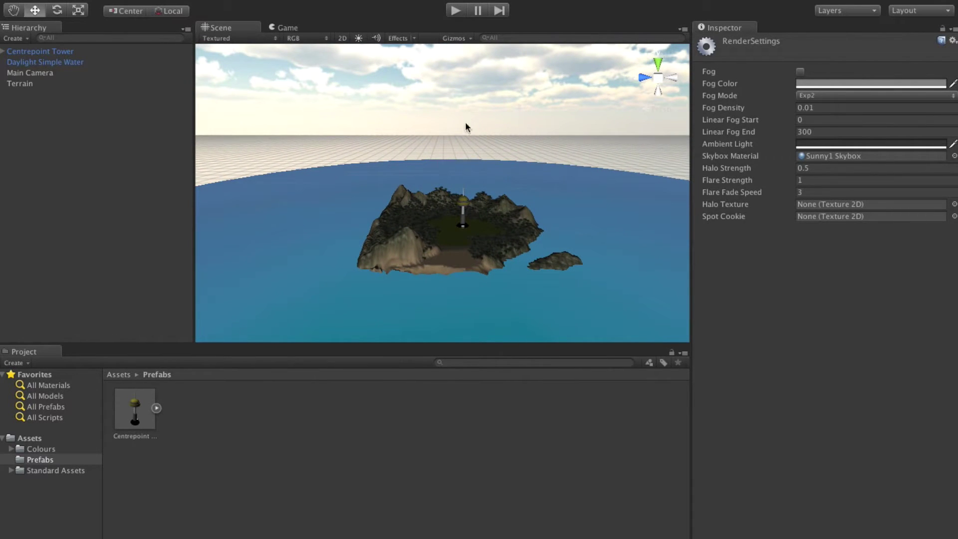
scroll(479, 232, "up", 5)
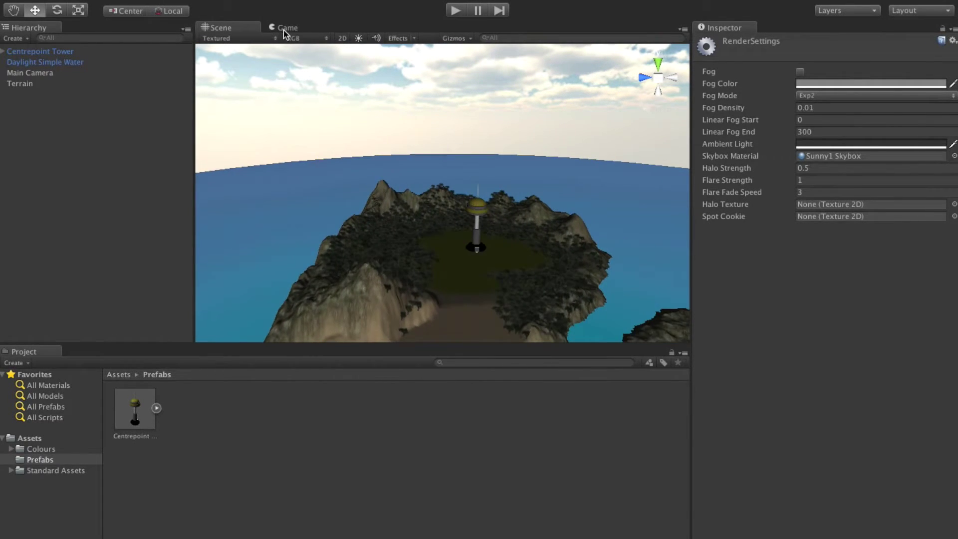
left_click(286, 30)
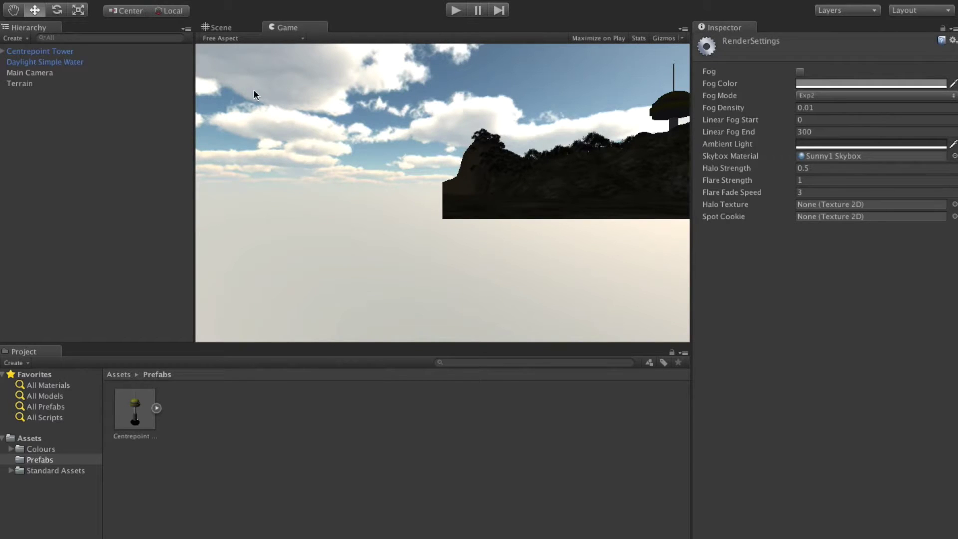
left_click(221, 29)
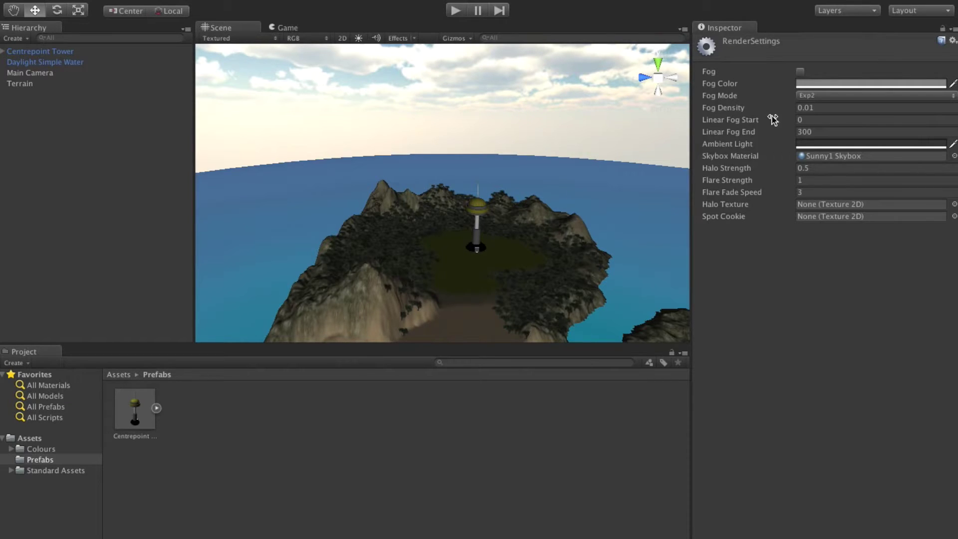
Switch to the Word document, add "Fog" as item 12 of the Unity Tutorial outline, and return to Unity
key("ctrl+Left")
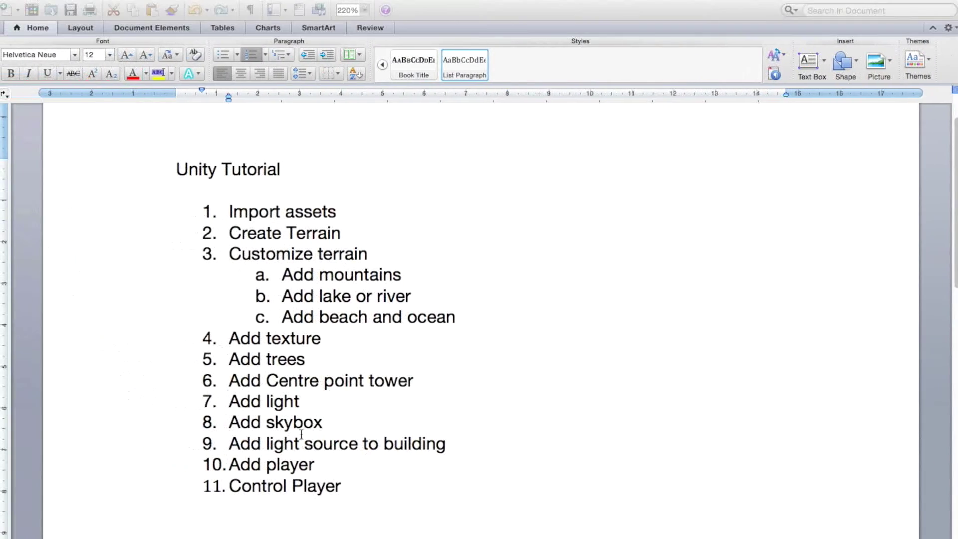
key("Return")
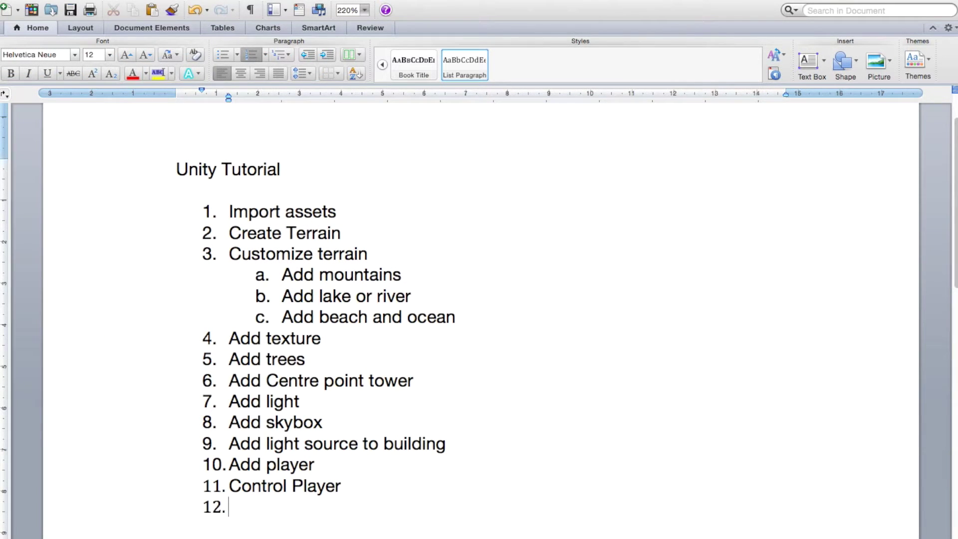
type("Fog")
key("ctrl+Right")
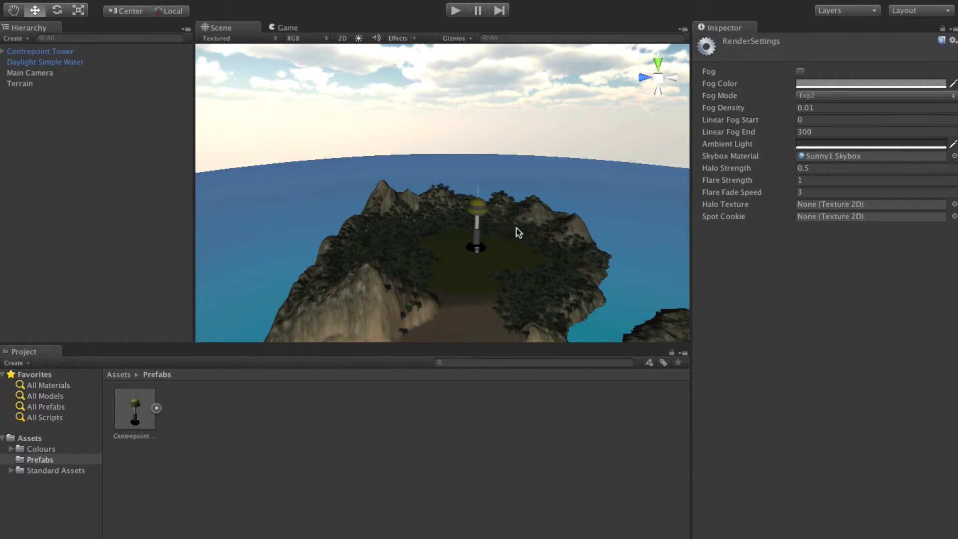
Add a directional light to the scene and raise it above the island to about Y 197
middle_click_drag(519, 232, 466, 204)
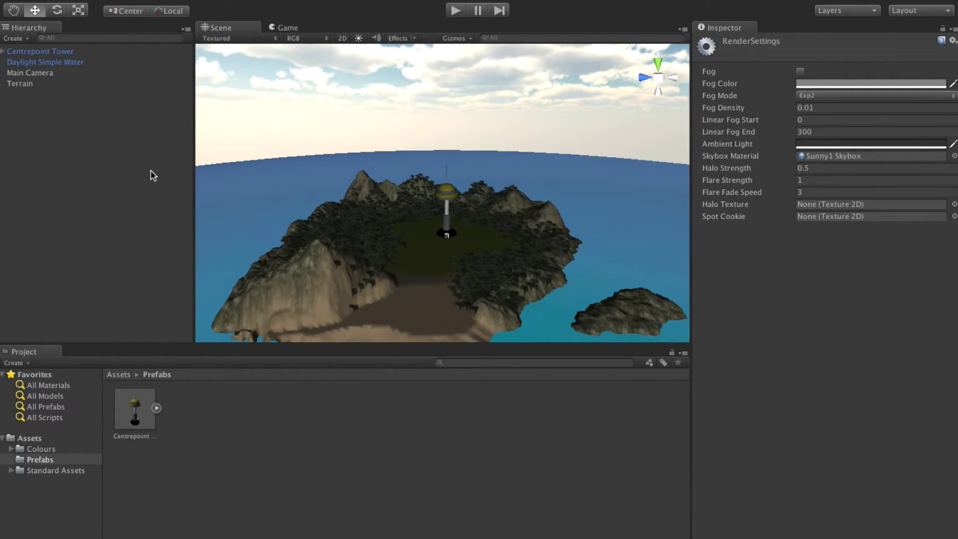
left_click(106, 124)
left_click(25, 39)
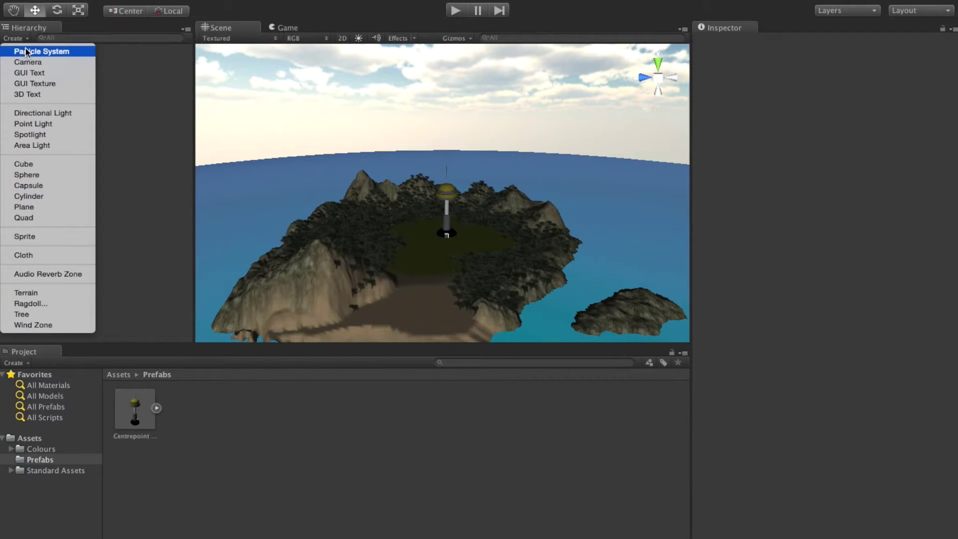
left_click(72, 114)
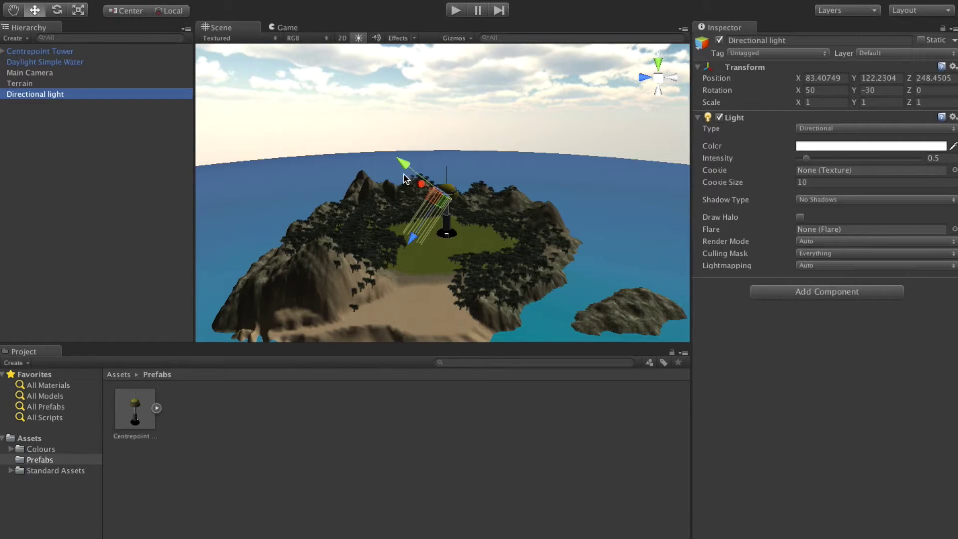
left_click_drag(405, 170, 394, 103)
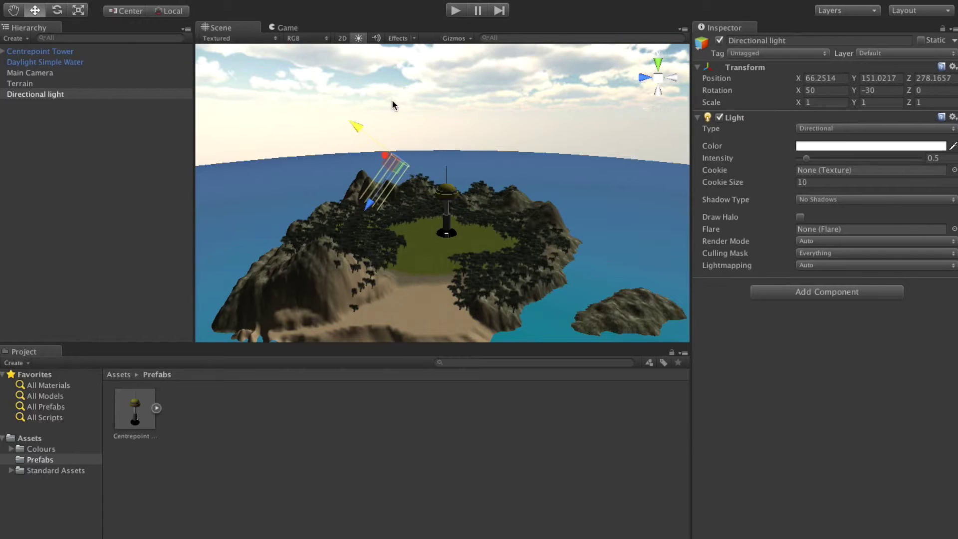
left_click_drag(371, 209, 426, 172)
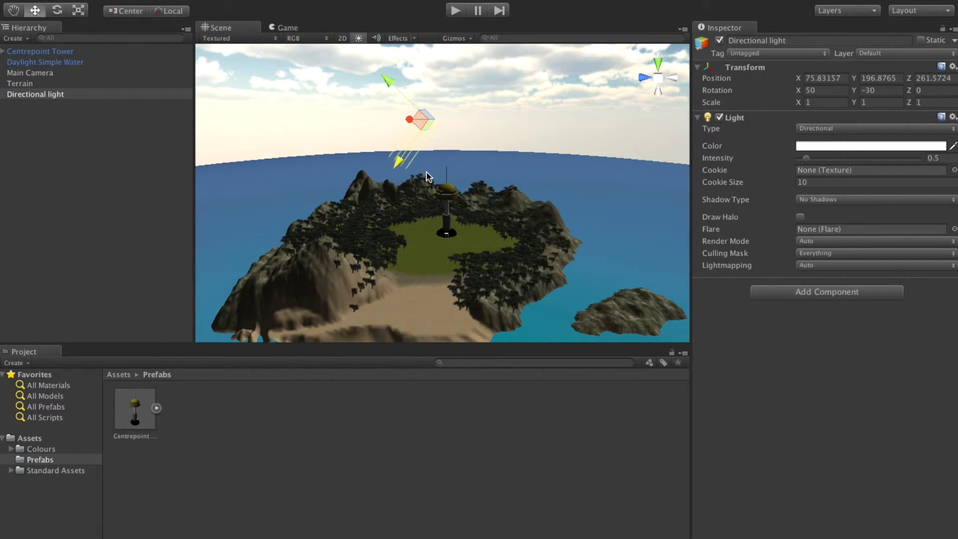
Rotate the directional light to about X 47, Y 52, Z 35 so it shines on the island from another side
middle_click_drag(375, 124, 349, 150)
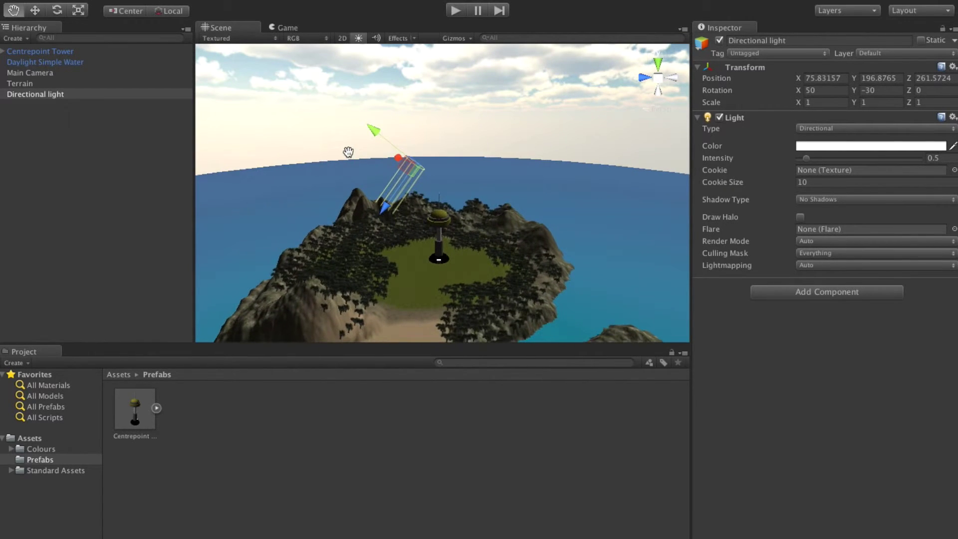
left_click(58, 10)
left_click_drag(432, 179, 364, 221)
left_click_drag(419, 144, 424, 176)
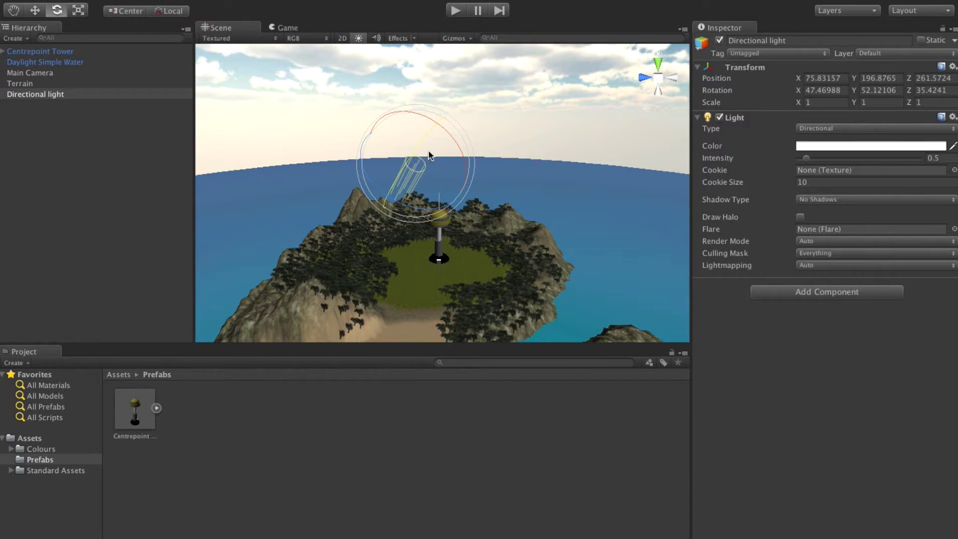
Move the directional light high into the sky beside the island, to about X 82, Y 548, Z 27
scroll(430, 150, "down", 5)
key("q")
scroll(414, 228, "up", 5)
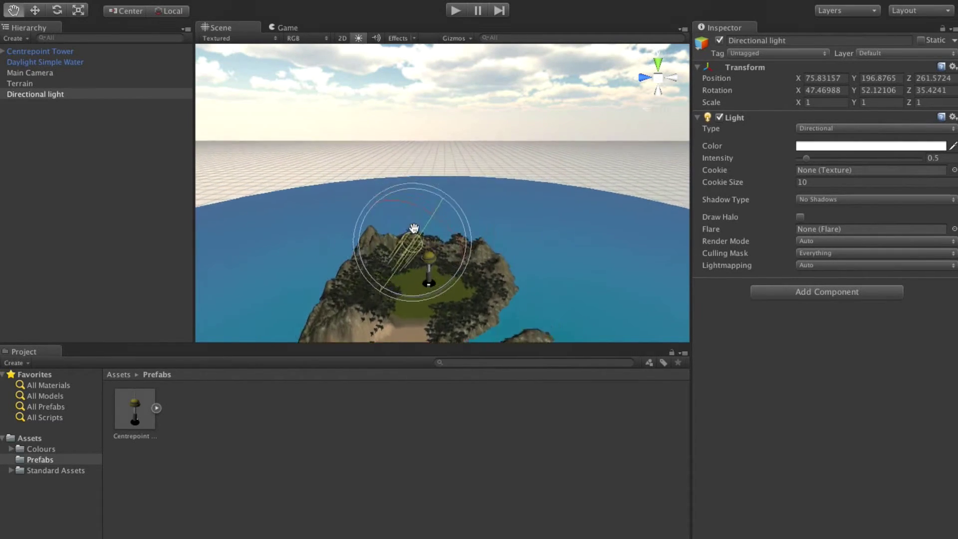
left_click_drag(414, 228, 419, 261)
key("e")
scroll(418, 268, "down", 5)
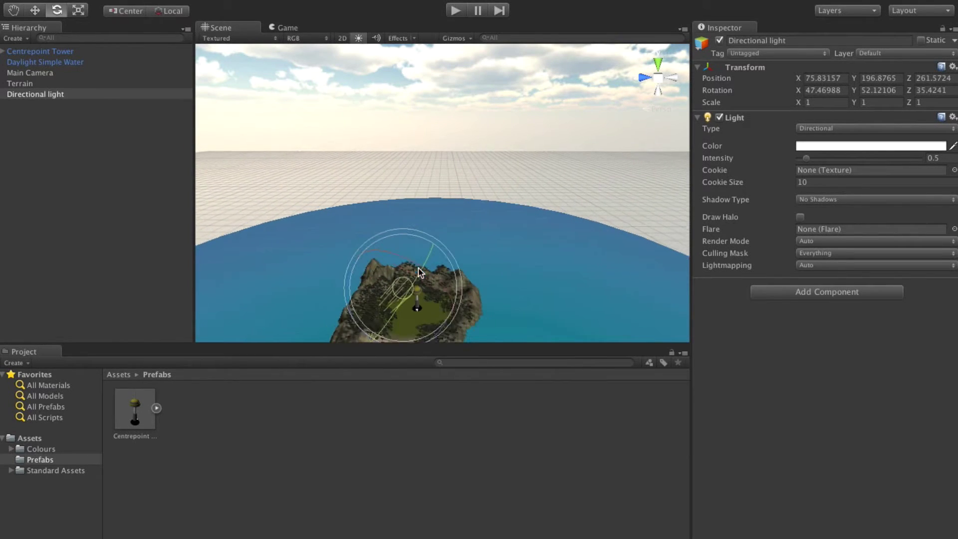
left_click(39, 12)
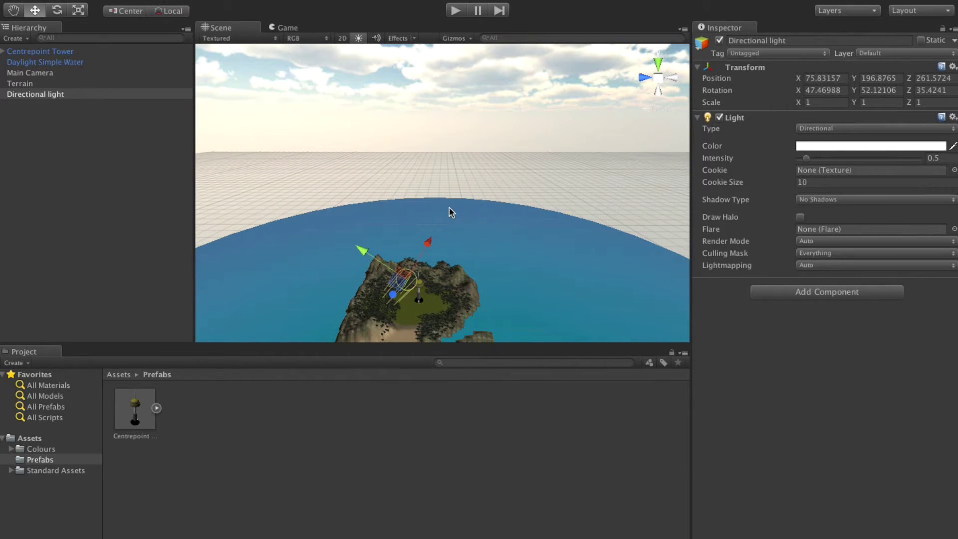
left_click_drag(428, 245, 418, 198)
left_click_drag(421, 248, 473, 205)
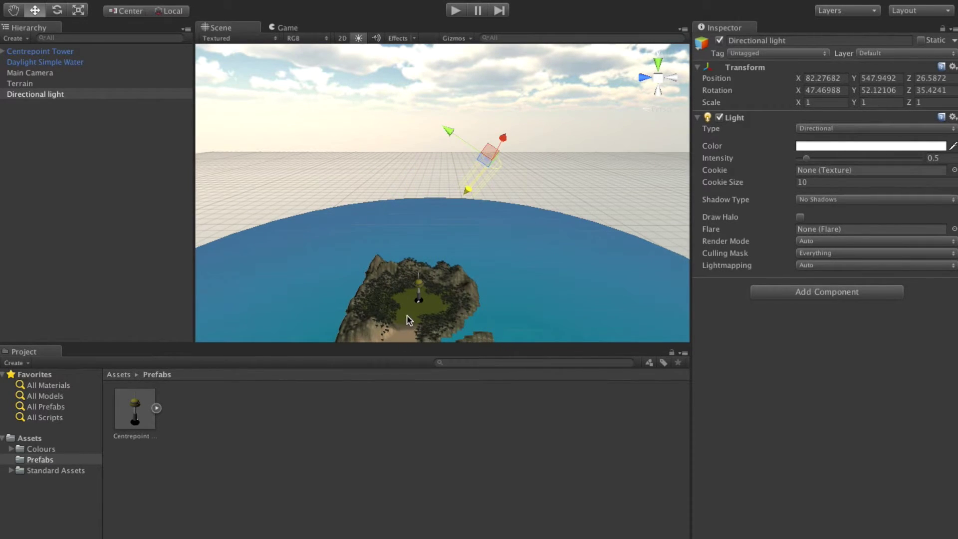
Set the directional light's Shadow Type to Soft Shadows
scroll(409, 320, "up", 2)
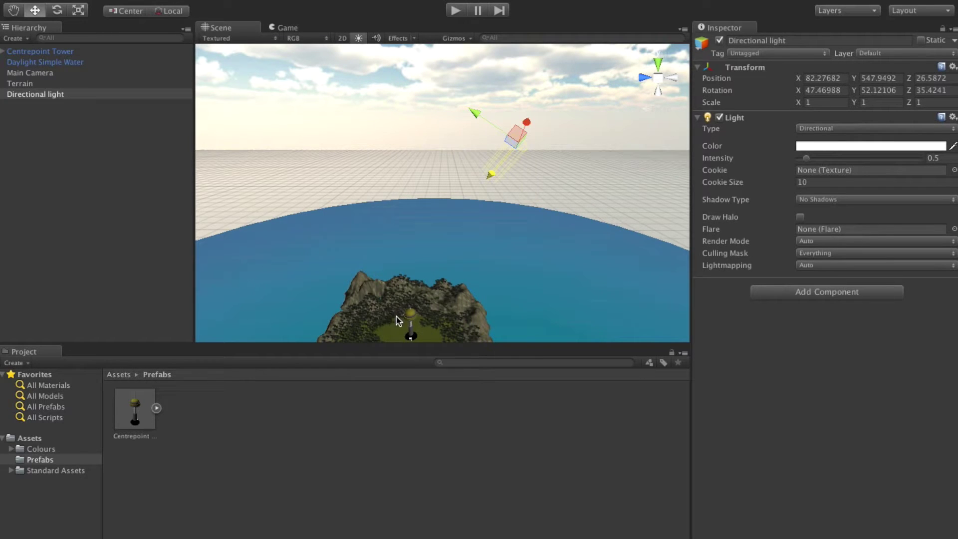
scroll(410, 325, "up", 3)
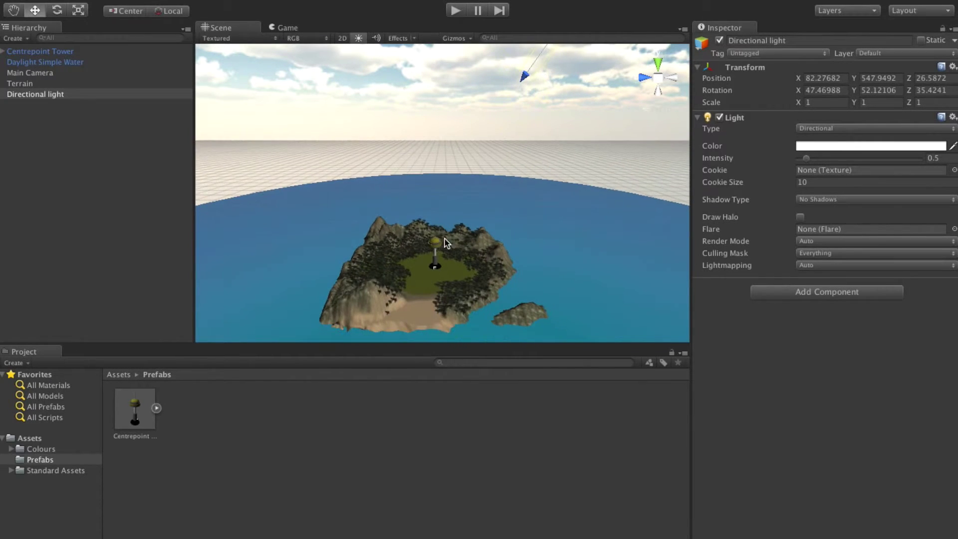
scroll(442, 274, "up", 2)
scroll(442, 279, "up", 3)
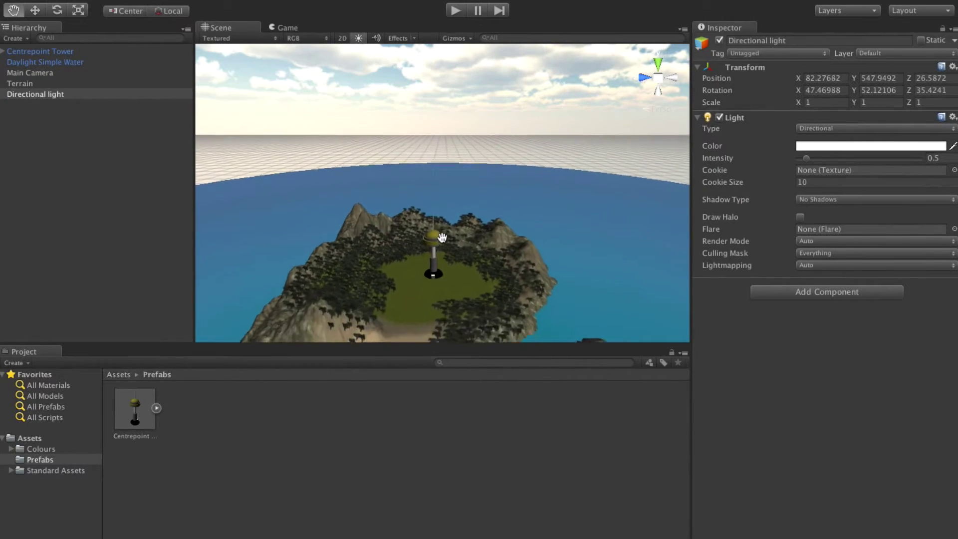
left_click(43, 96)
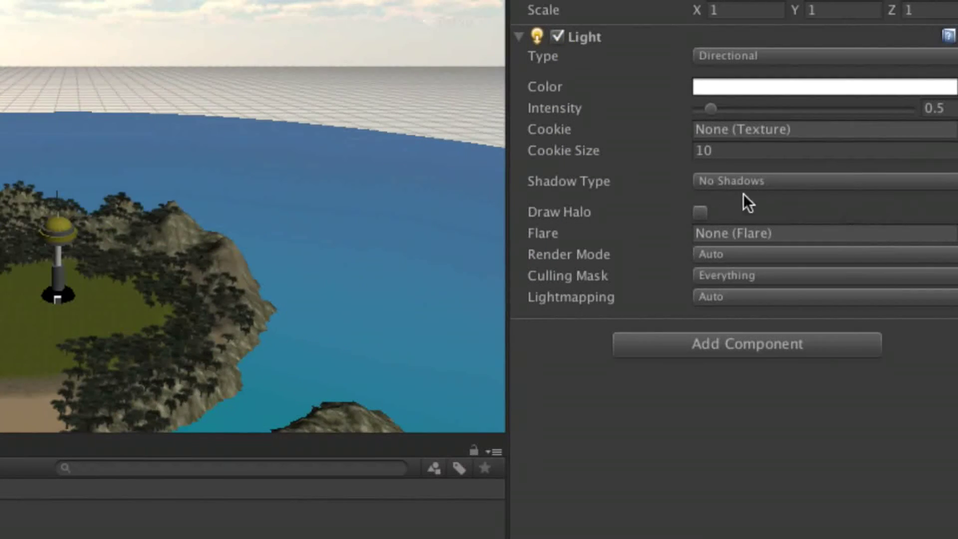
left_click(762, 183)
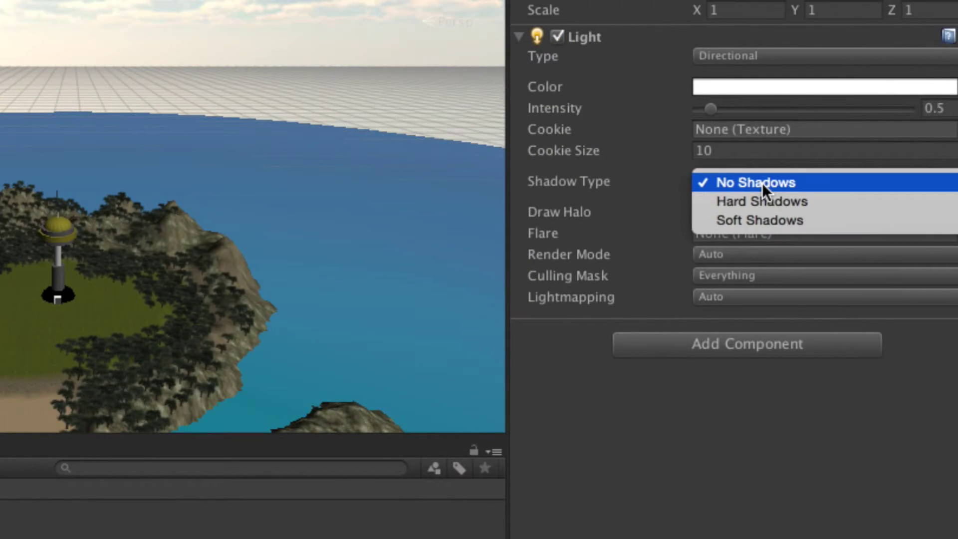
left_click(782, 219)
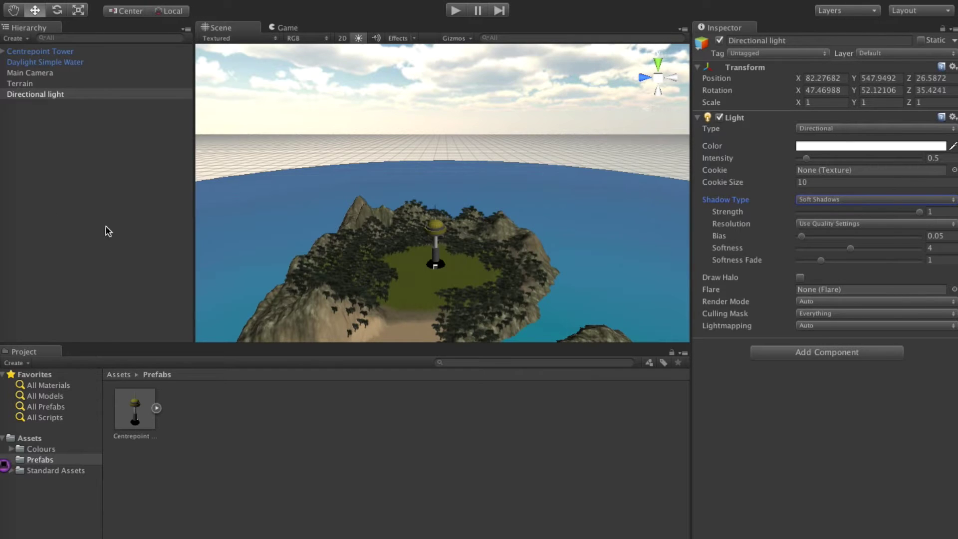
Add a point light near the Centrepoint Tower's entrance and raise it to about Y 7
left_click(69, 154)
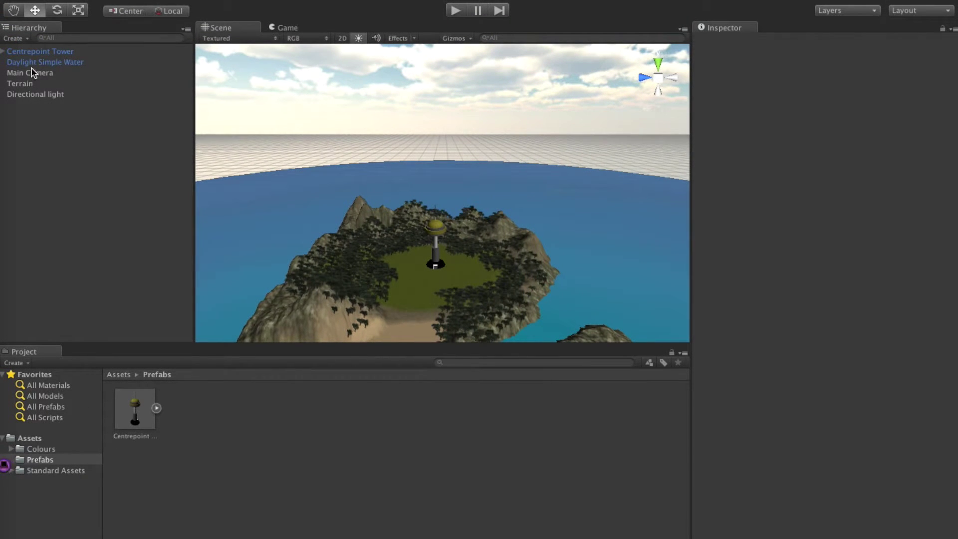
double_click(35, 51)
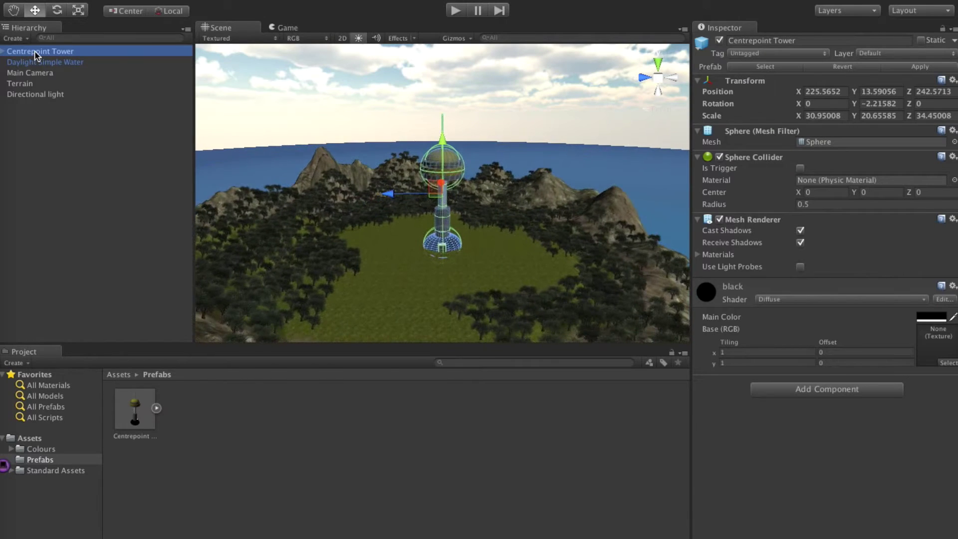
scroll(445, 195, "up", 8)
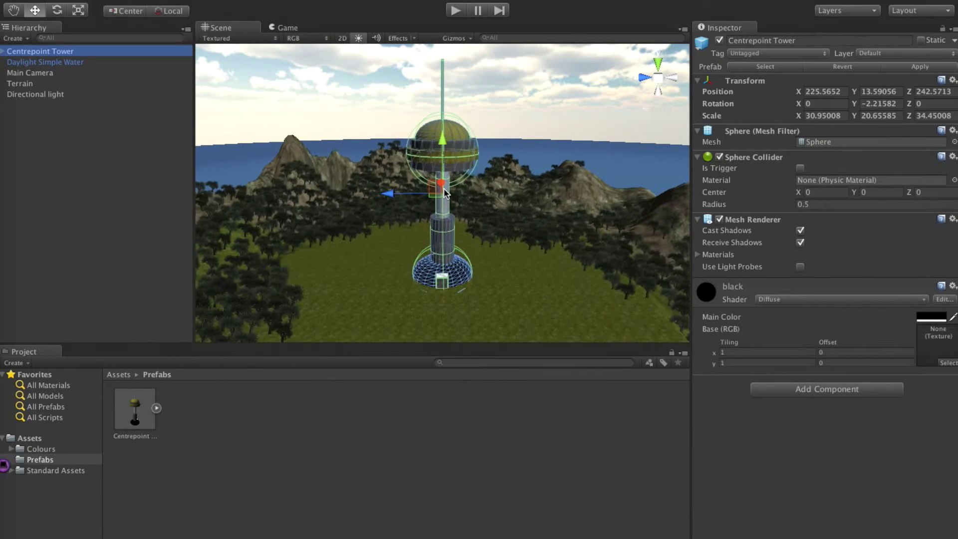
mouse_move(483, 253)
left_mouse_down("alt")
mouse_move(453, 336)
mouse_move(480, 292)
mouse_move(486, 247)
left_mouse_up("alt")
key("z")
scroll(456, 336, "up", 3)
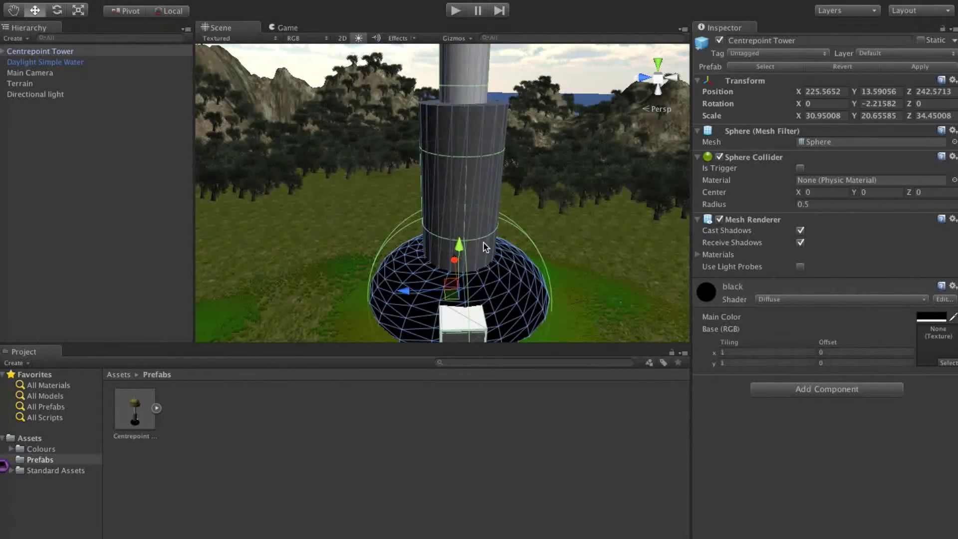
middle_click_drag(484, 228, 458, 232)
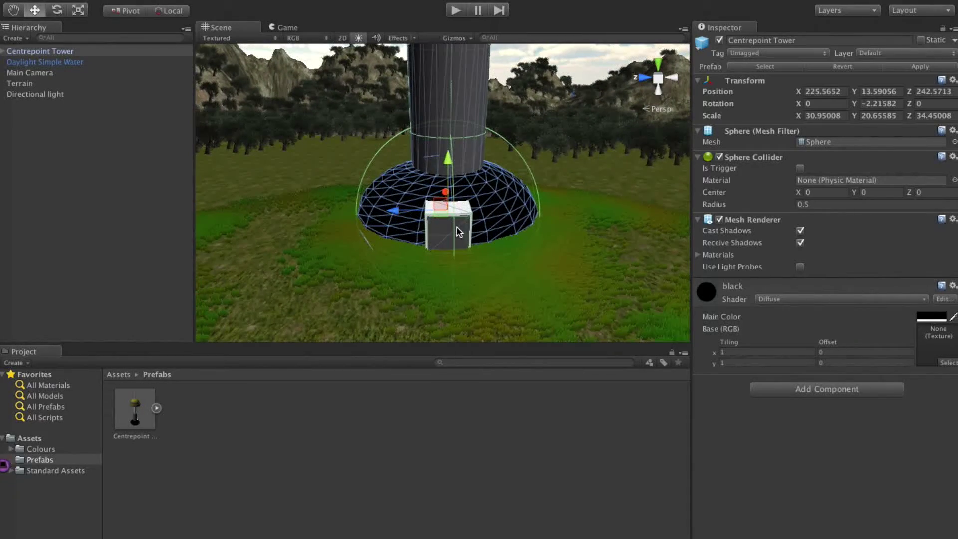
scroll(458, 232, "up", 5)
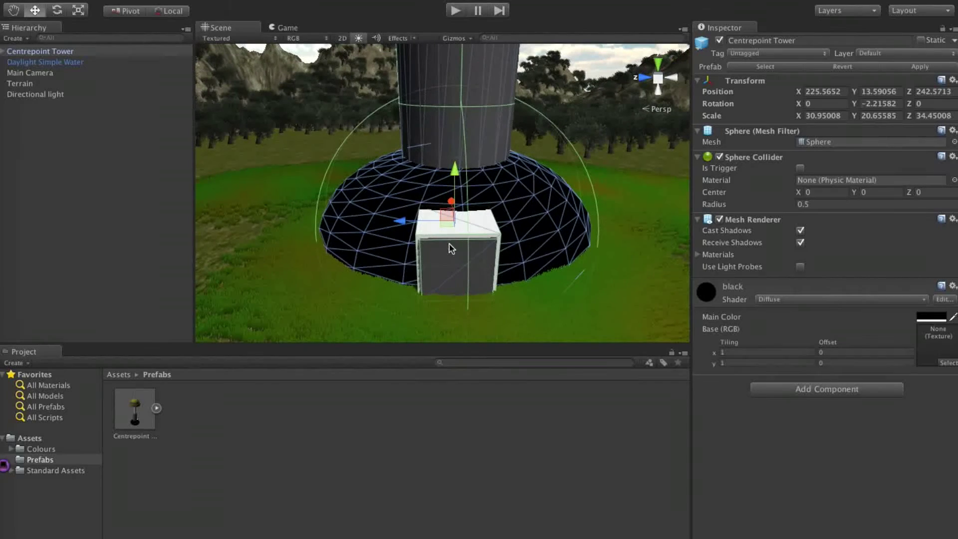
mouse_move(448, 241)
middle_mouse_down()
mouse_move(438, 213)
mouse_move(443, 228)
middle_mouse_up()
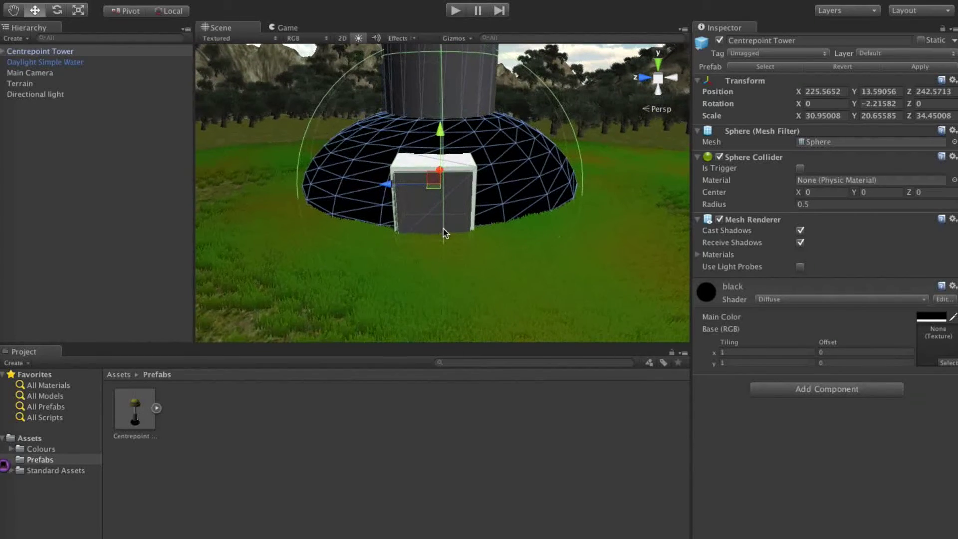
left_click(55, 166)
left_click(19, 41)
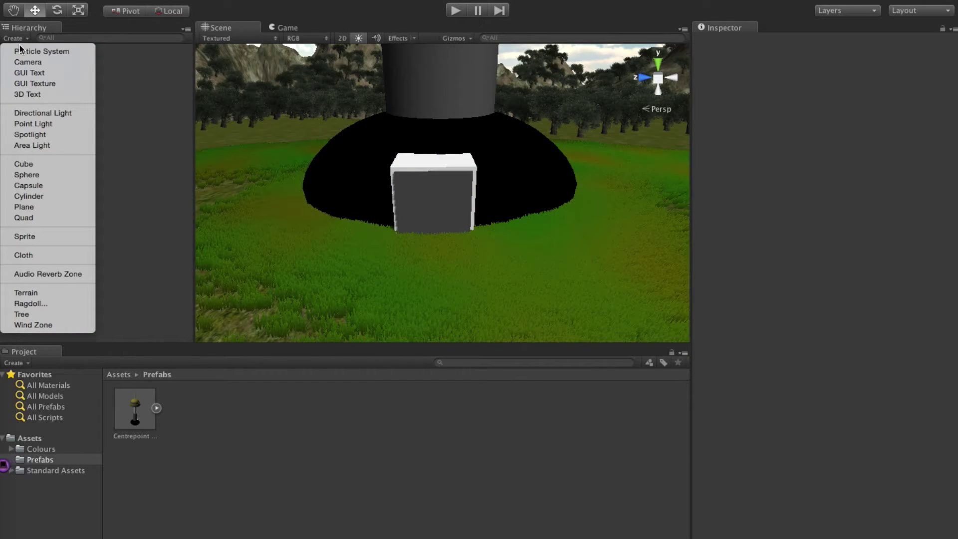
left_click(58, 124)
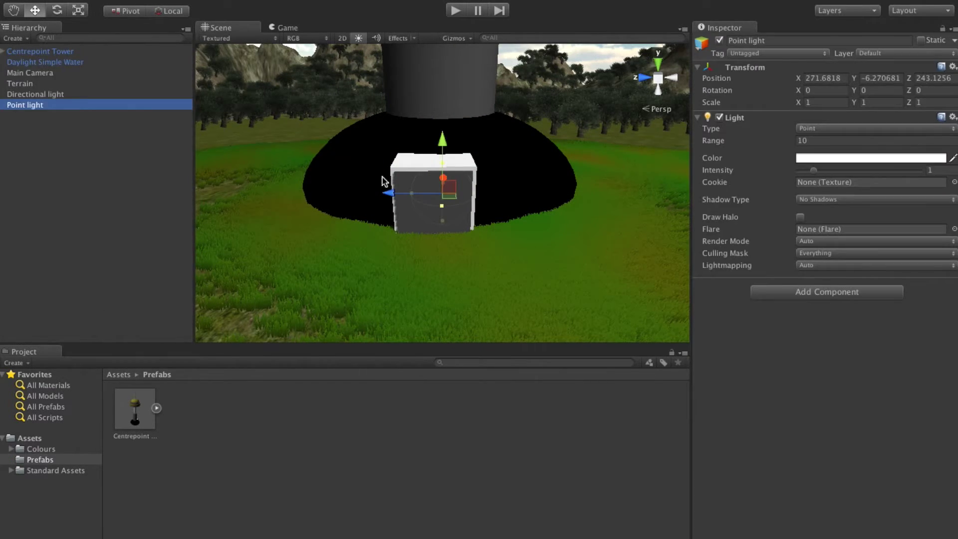
left_click_drag(445, 145, 443, 100)
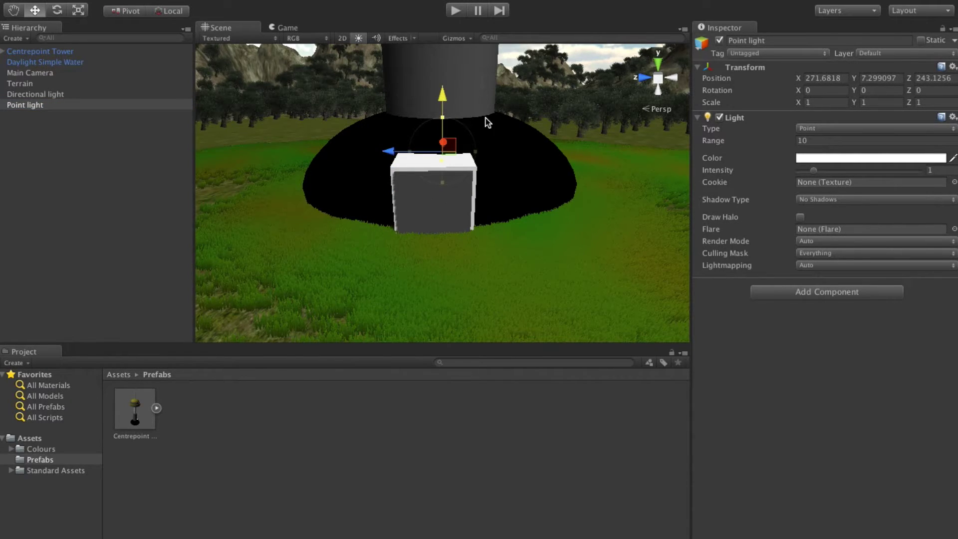
Move the point light over the tower's entrance block, to about X 216, Y 21, Z 244
left_click_drag(499, 124, 248, 149, "alt")
left_click_drag(478, 154, 418, 159)
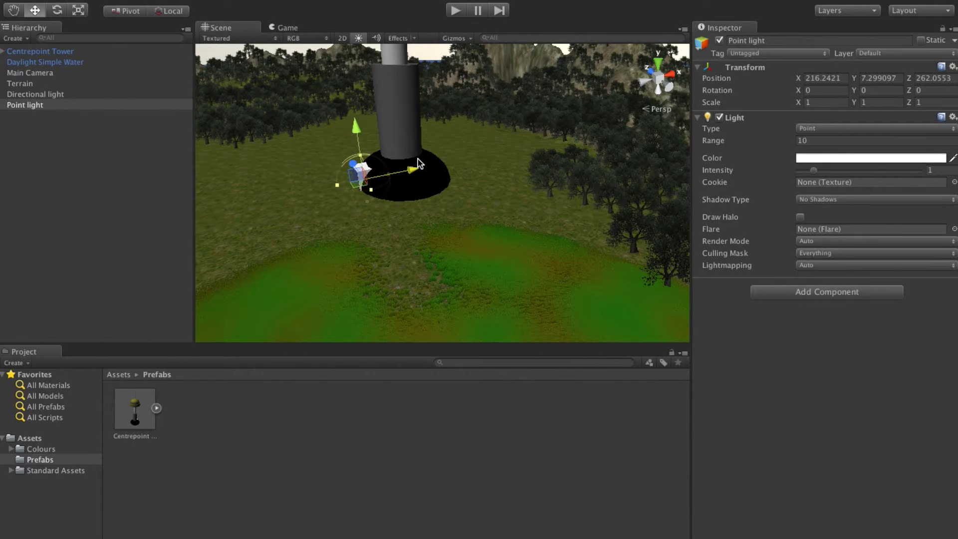
mouse_move(353, 112)
left_mouse_down()
mouse_move(352, 86)
mouse_move(353, 110)
left_mouse_up()
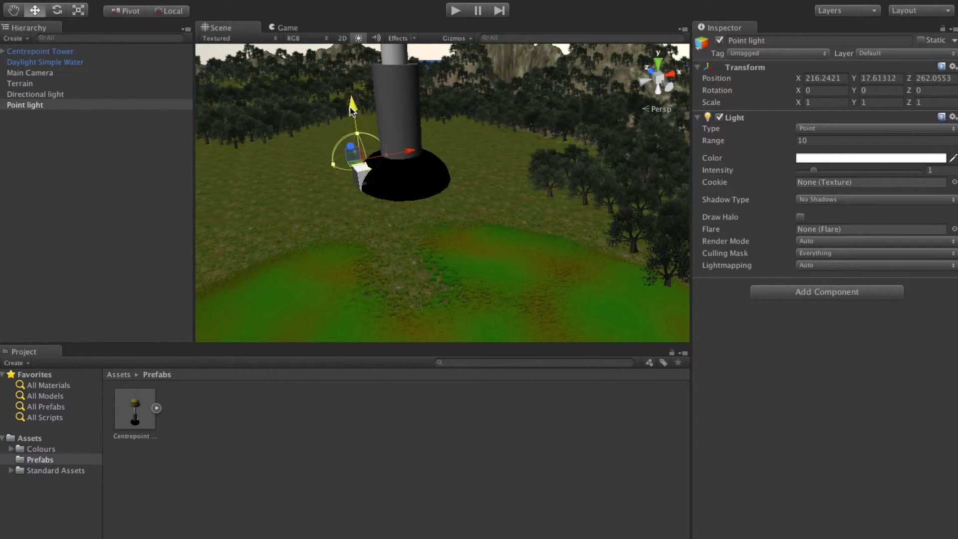
key("q")
left_click_drag(323, 165, 659, 119)
left_click_drag(412, 126, 487, 112, "alt")
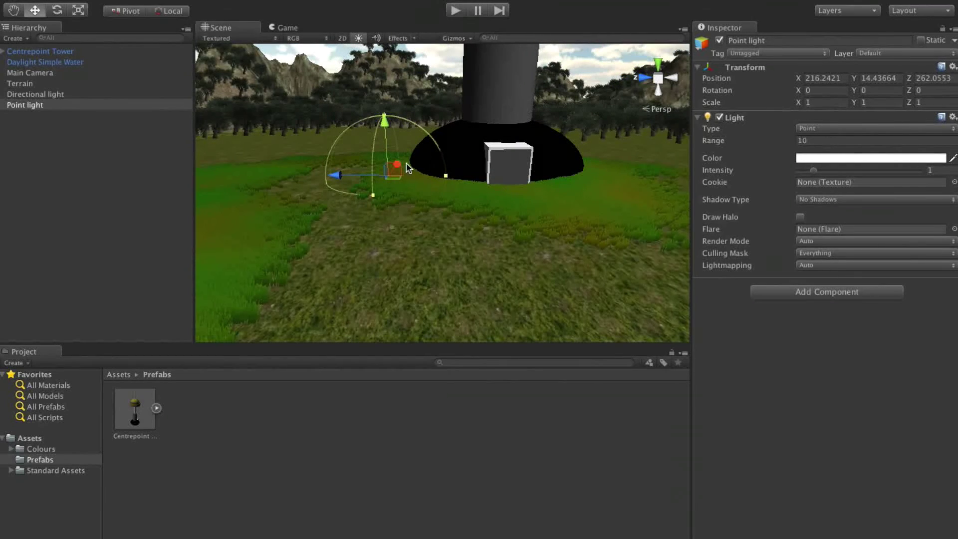
left_click_drag(387, 121, 492, 132)
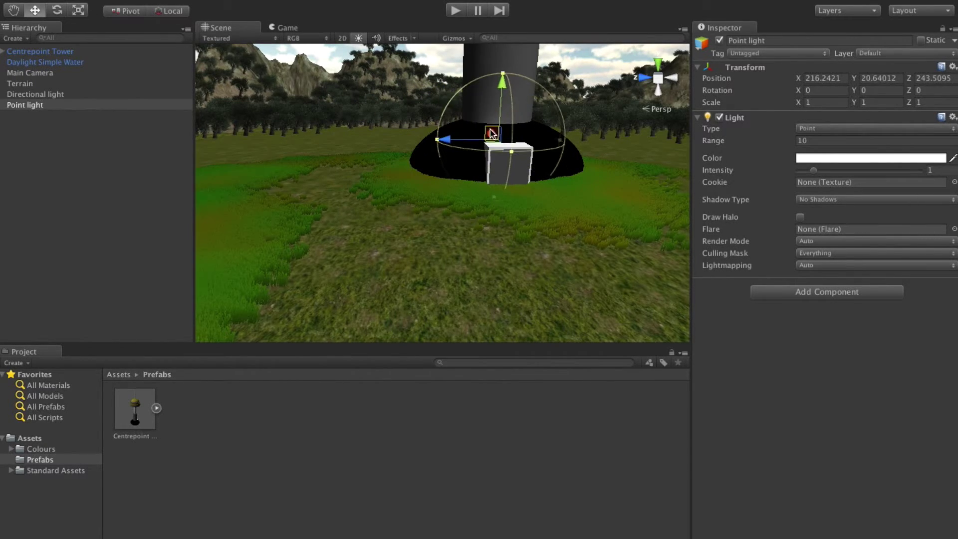
Position the point light at the upper front edge of the entrance, at about X 210, Y 20, Z 243
right_click_drag(473, 130, 490, 142)
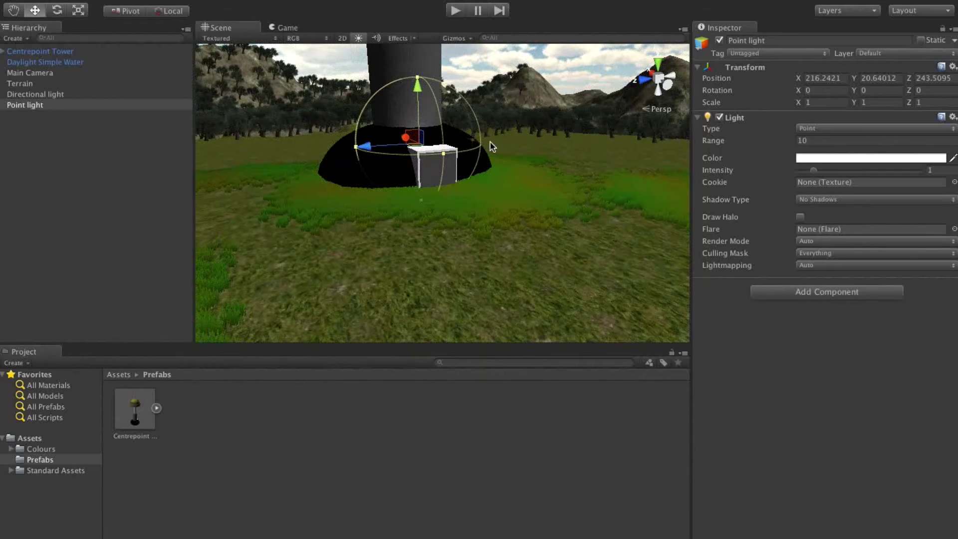
left_click_drag(409, 143, 441, 136)
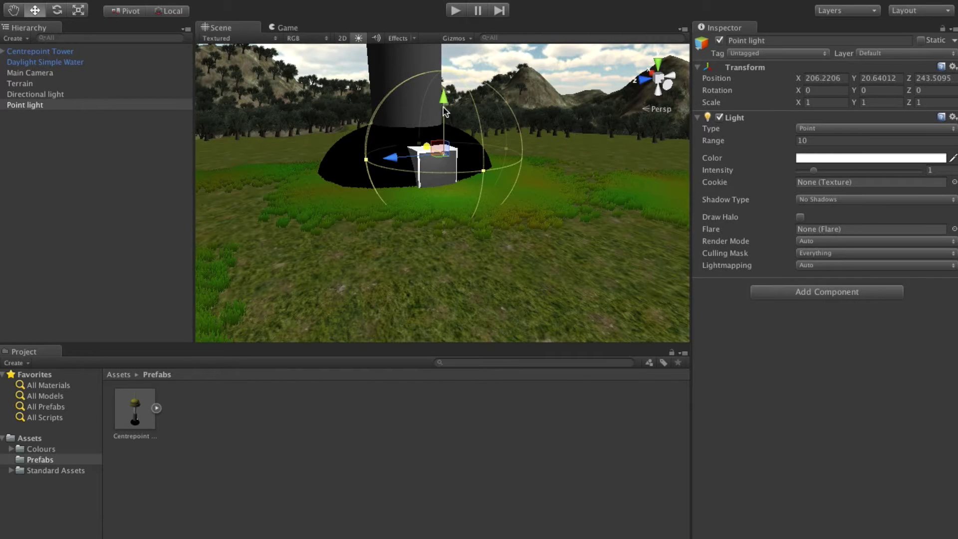
left_click_drag(445, 99, 443, 106)
scroll(436, 152, "up", 3)
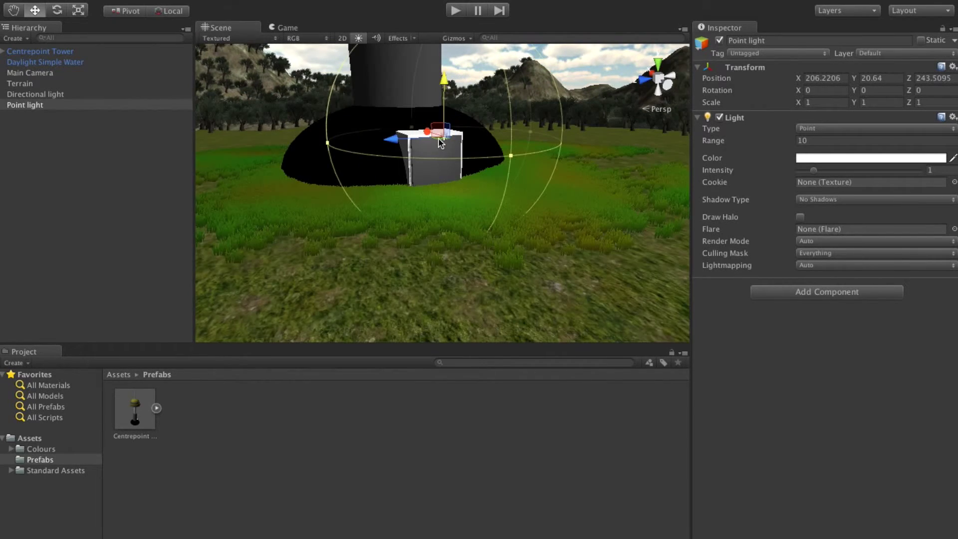
left_click_drag(436, 144, 213, 171, "alt")
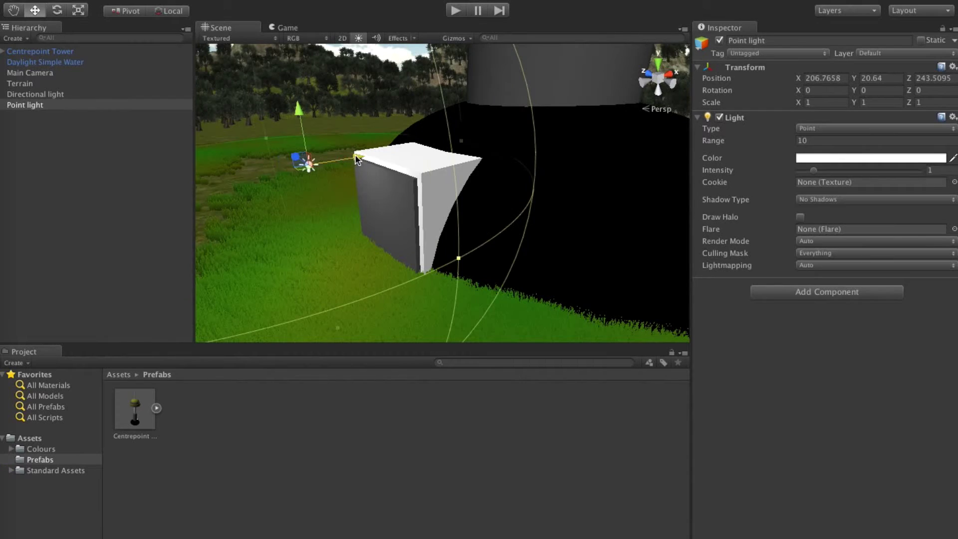
left_click_drag(357, 159, 433, 154)
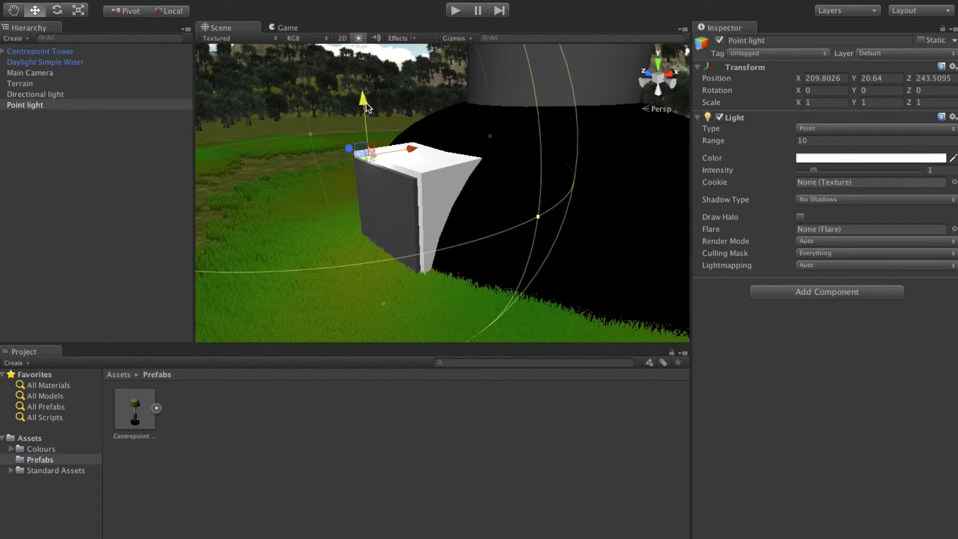
left_click_drag(366, 105, 368, 114)
left_click_drag(413, 156, 527, 172)
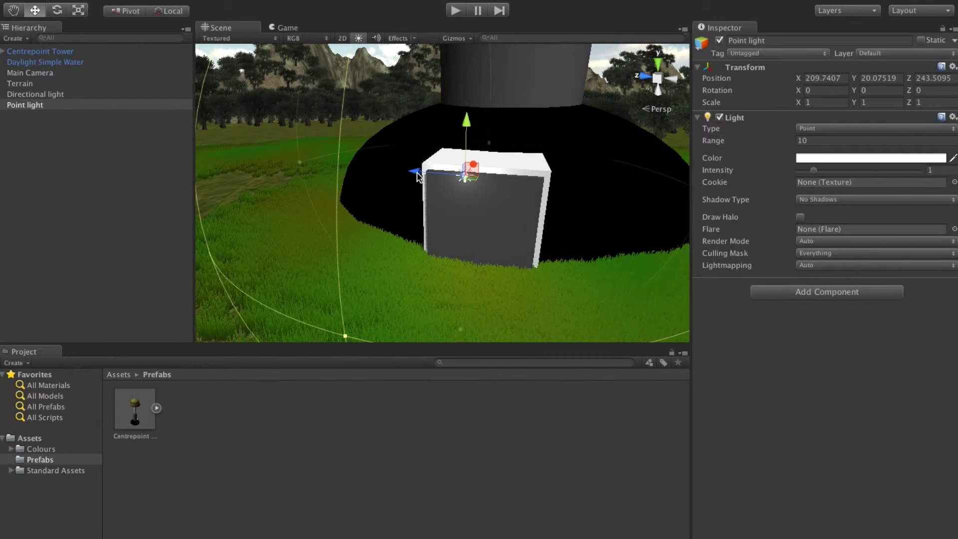
left_click_drag(417, 176, 437, 175)
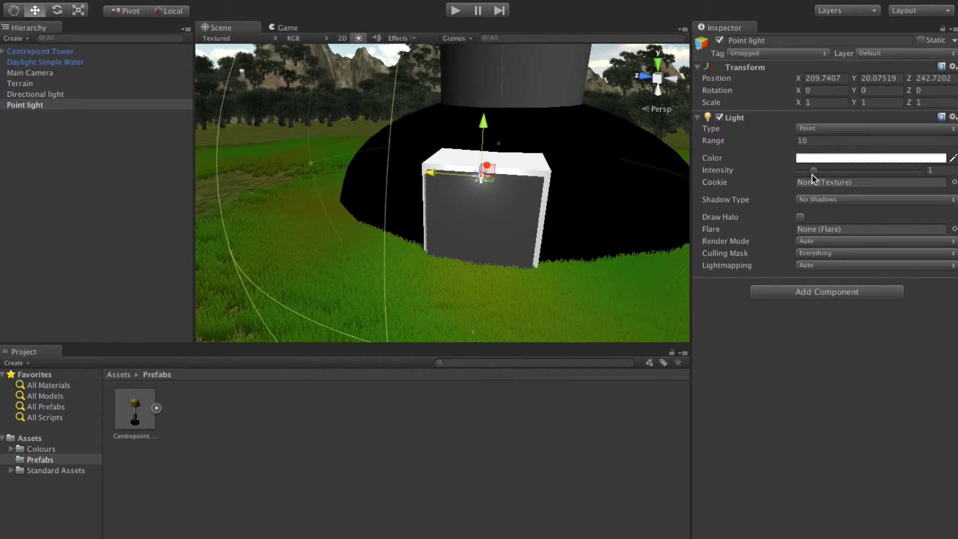
Set the point light's intensity to about 4.28 and its color to blue (R 0, G 65, B 255)
left_click_drag(843, 175, 869, 183)
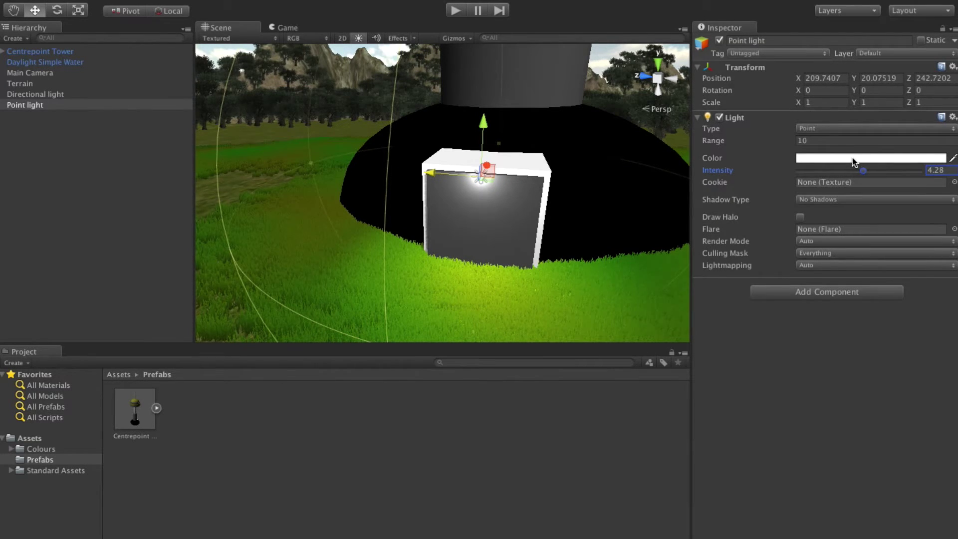
left_click(853, 158)
left_click_drag(578, 131, 750, 133)
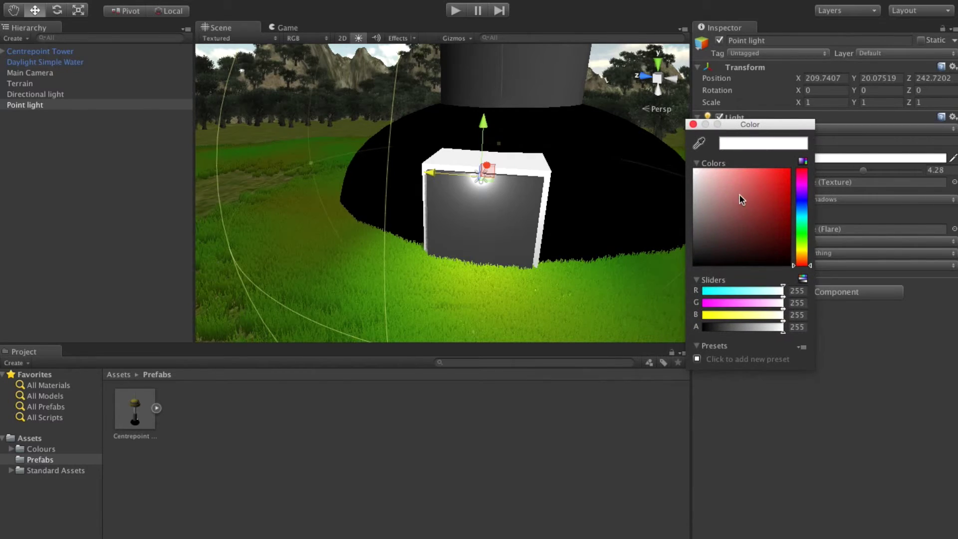
left_click(786, 188)
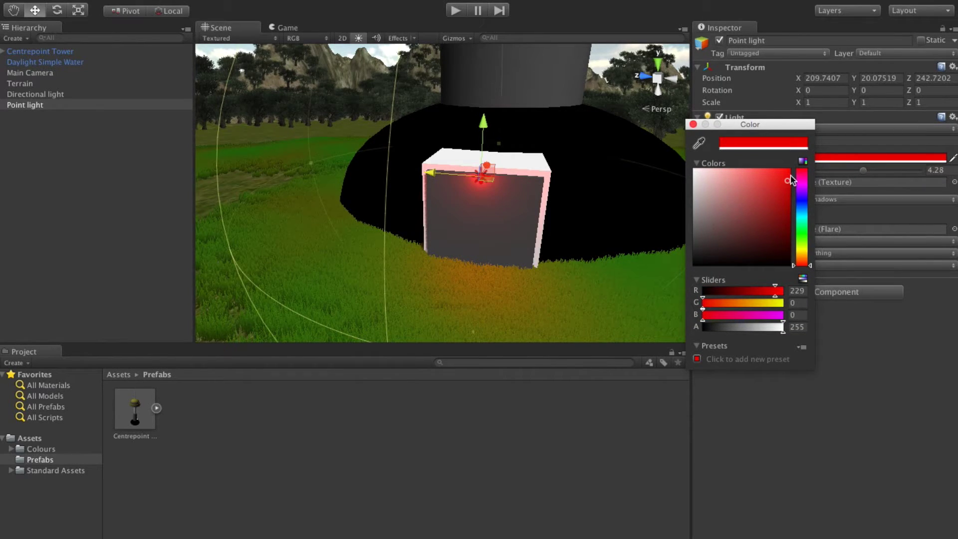
left_click_drag(791, 180, 791, 171)
left_click(804, 199)
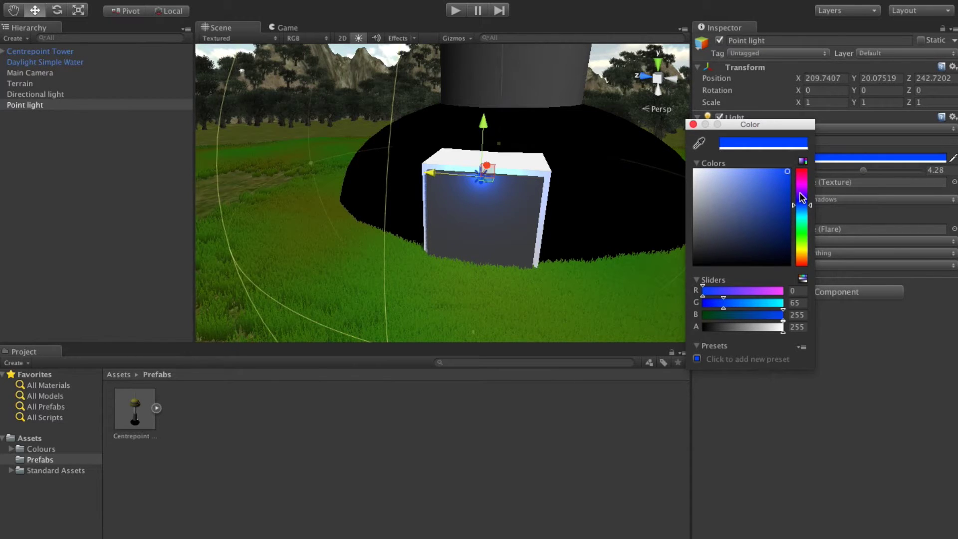
left_click(693, 125)
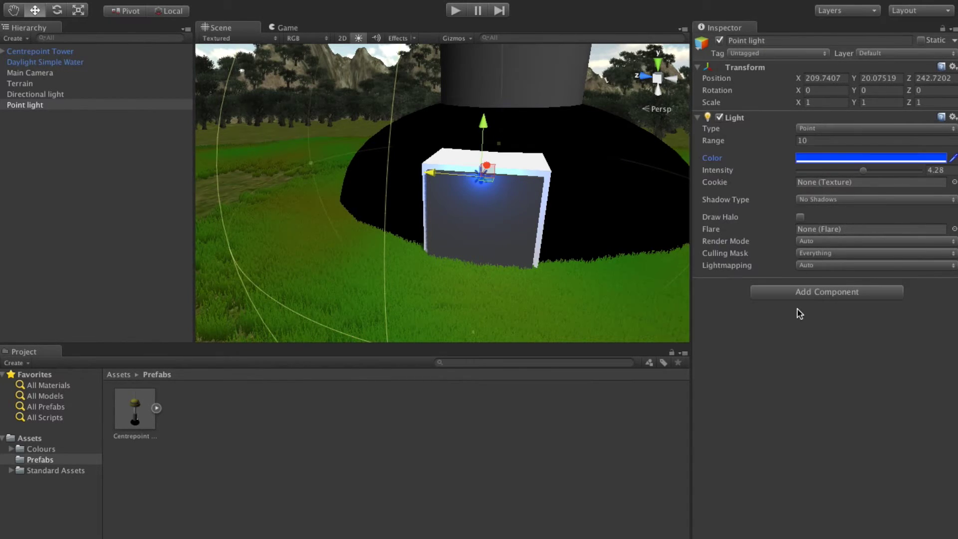
Set the point light's Shadow Type to Soft Shadows and deselect the light
left_click(843, 201)
left_click(844, 219)
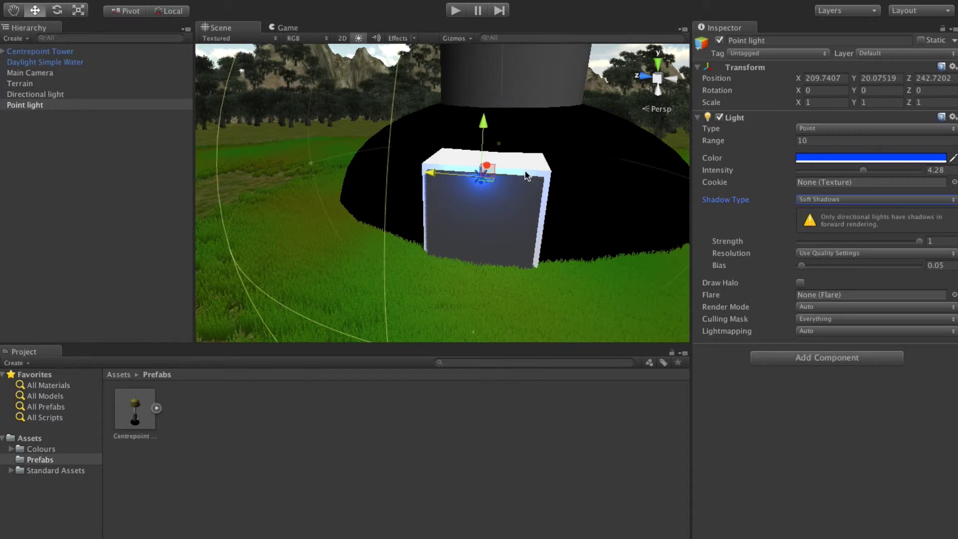
left_click(122, 189)
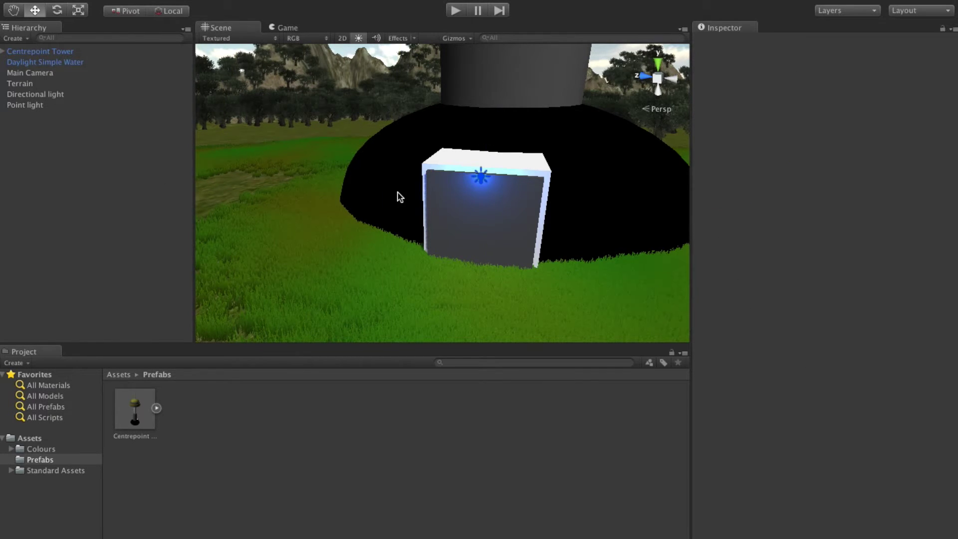
Examine the lit tower entrance and the whole island from farther away
scroll(400, 194, "down", 10)
scroll(407, 192, "up", 5)
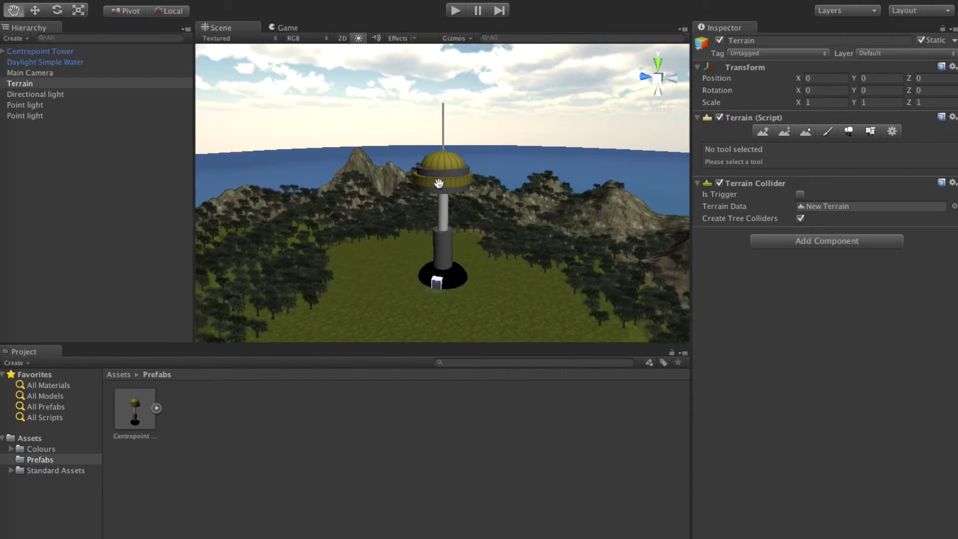
scroll(474, 207, "up", 2)
key("q")
left_click_drag(458, 270, 513, 163)
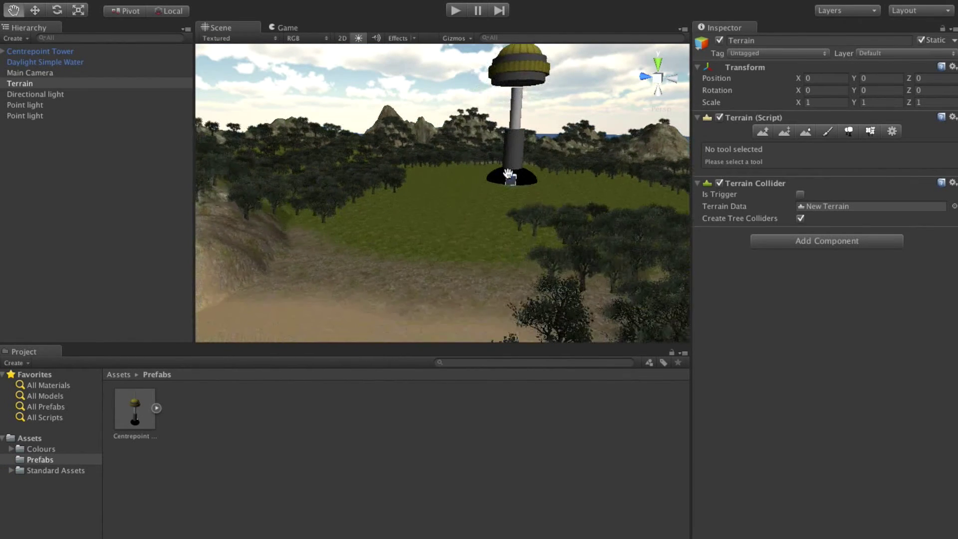
key("w")
scroll(354, 225, "down", 5)
key("q")
left_click_drag(354, 226, 366, 231, "alt")
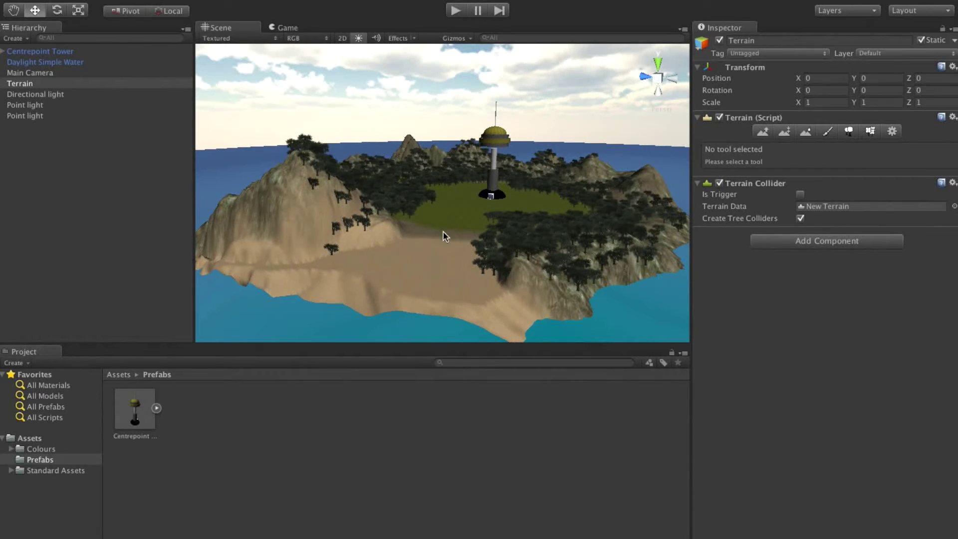
Switch to the Word outline of the Unity tutorial and review the items from "Add light" to "Add player"
key("ctrl+Left")
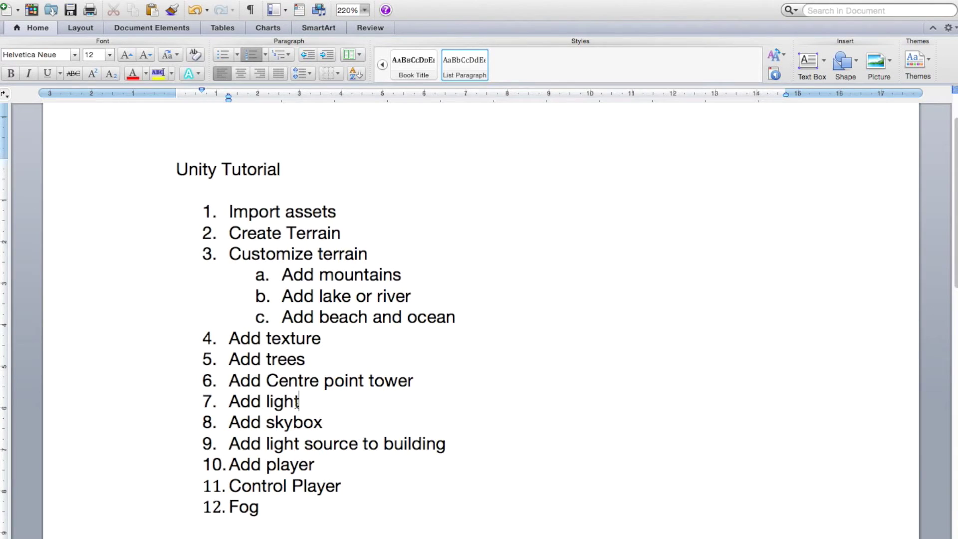
triple_click(298, 402)
triple_click(280, 424)
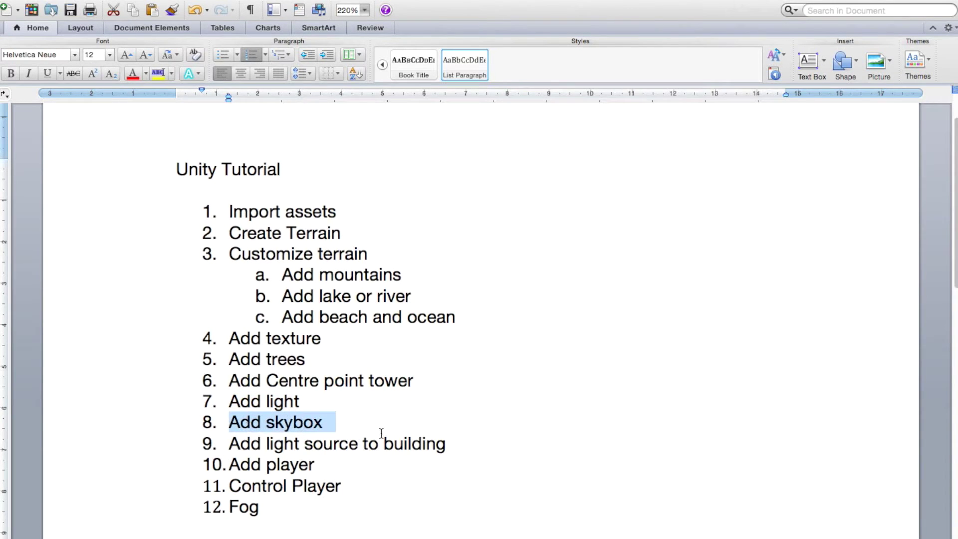
left_click_drag(444, 444, 243, 451)
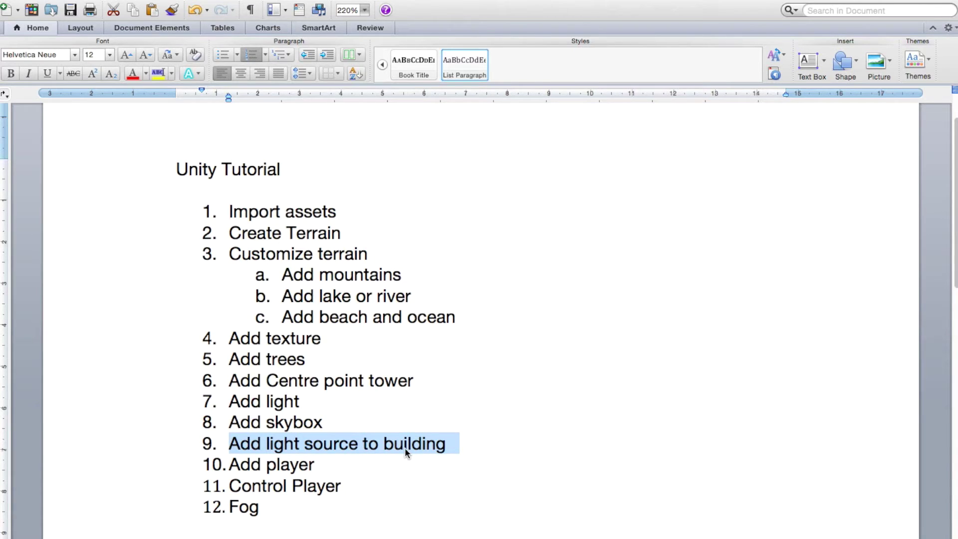
left_click(319, 466)
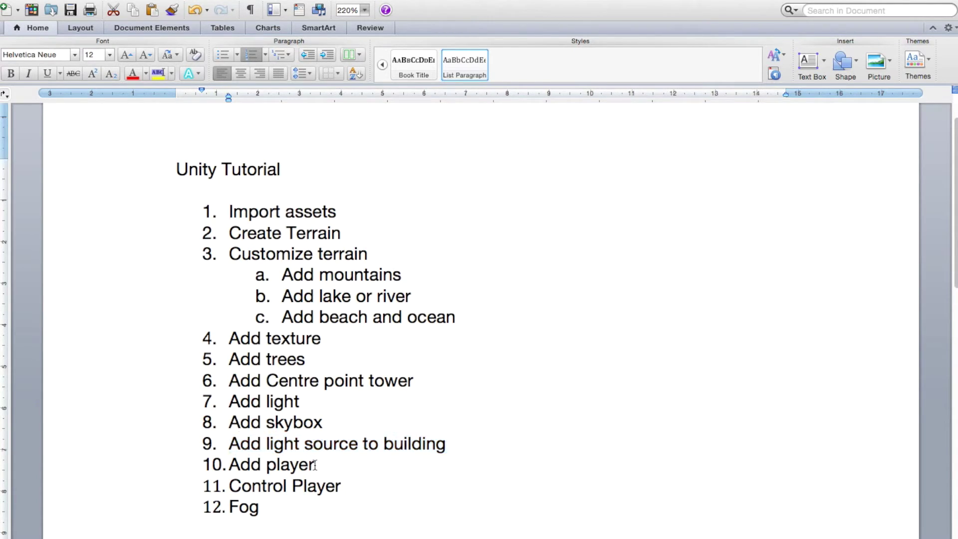
Review the "Add player" and "Control Player" items in the Word outline and switch back to Unity
left_click_drag(292, 466, 349, 488)
left_click(292, 487)
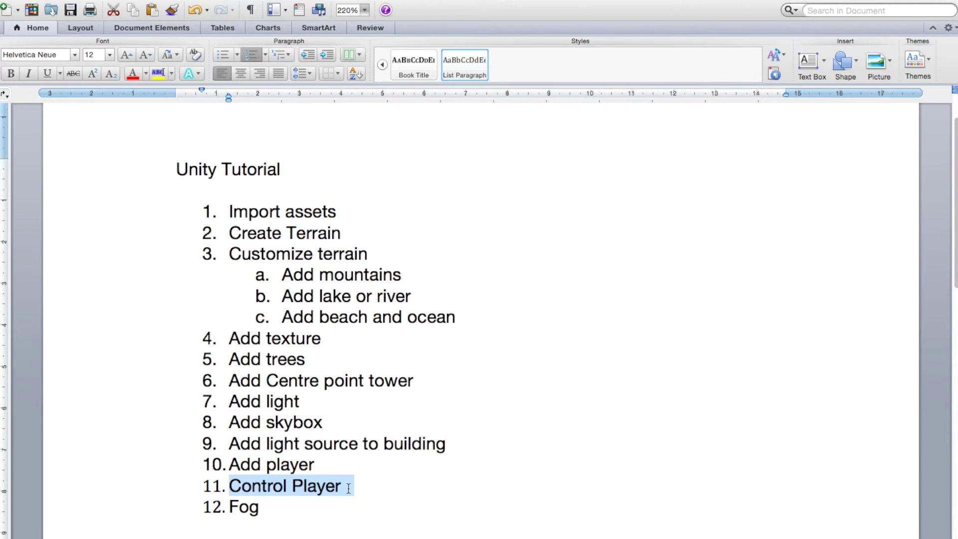
left_click(366, 471)
key("ctrl+Right")
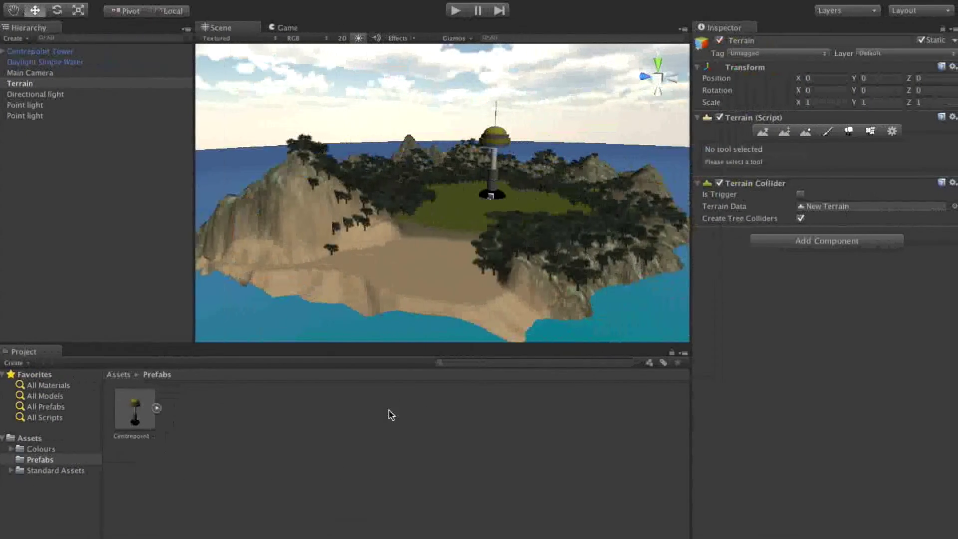
Place the First Person Controller from the Character Controllers standard assets on the terrain beside the grass field near the tower
left_click(55, 471)
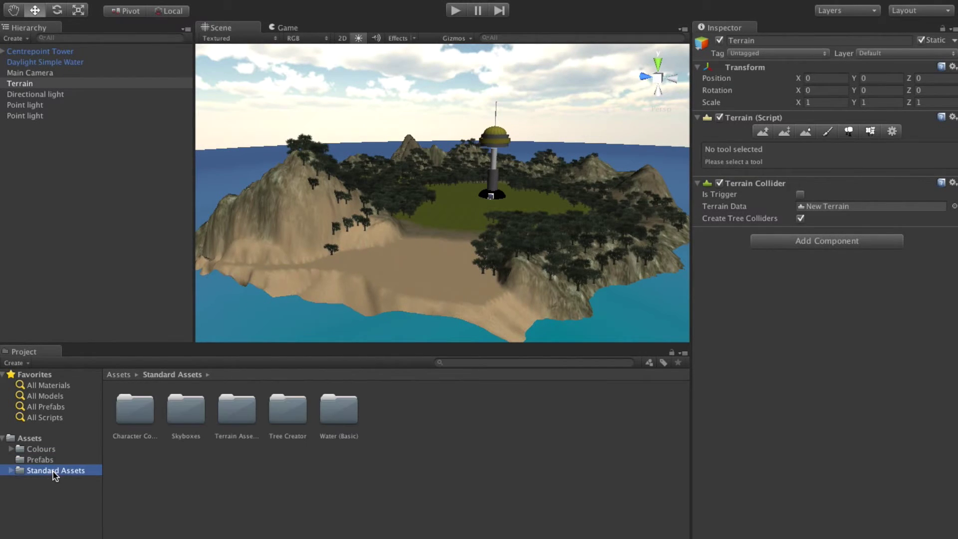
double_click(136, 406)
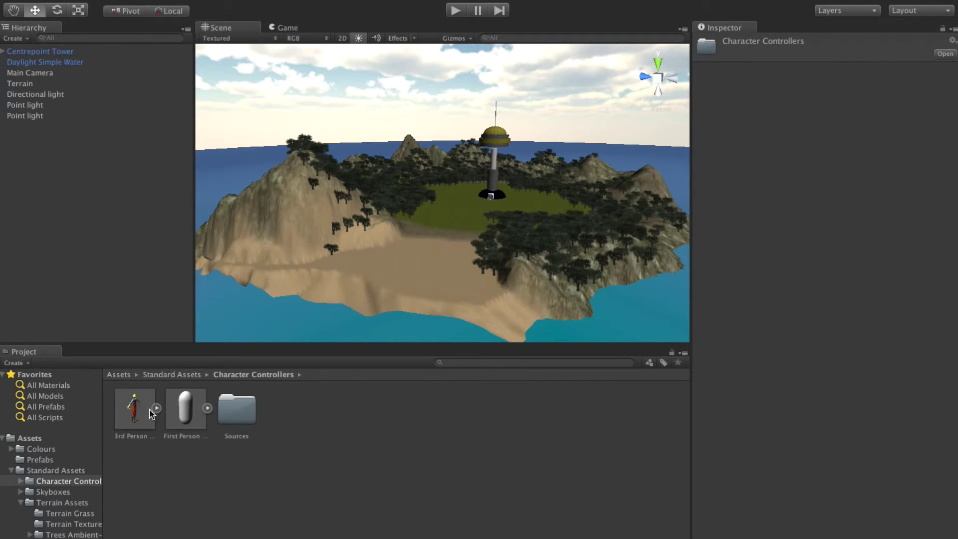
left_click(138, 407)
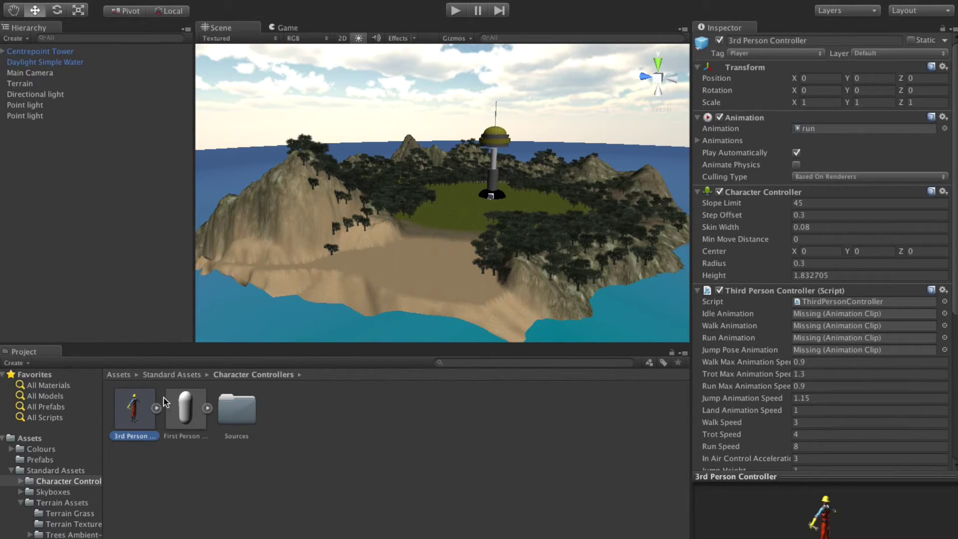
left_click(183, 407)
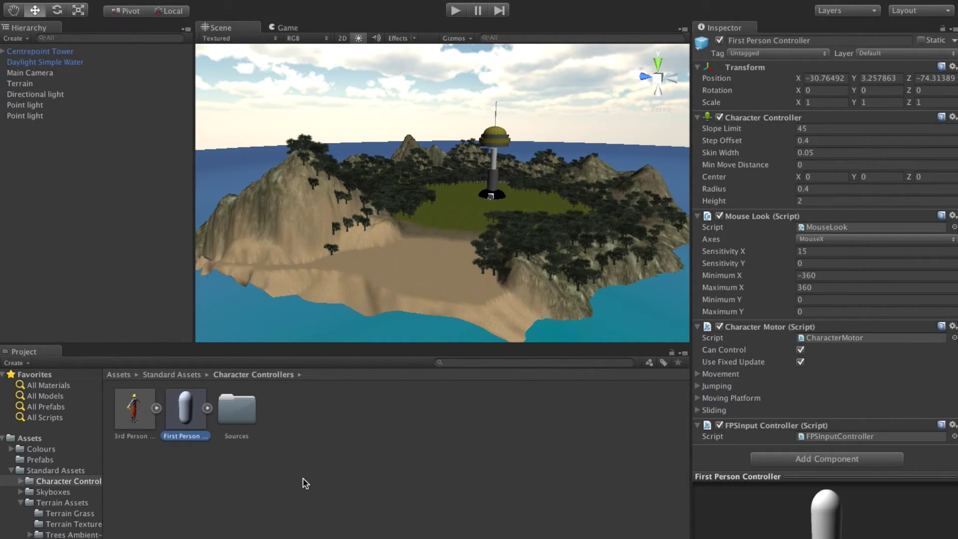
left_click_drag(180, 415, 435, 207)
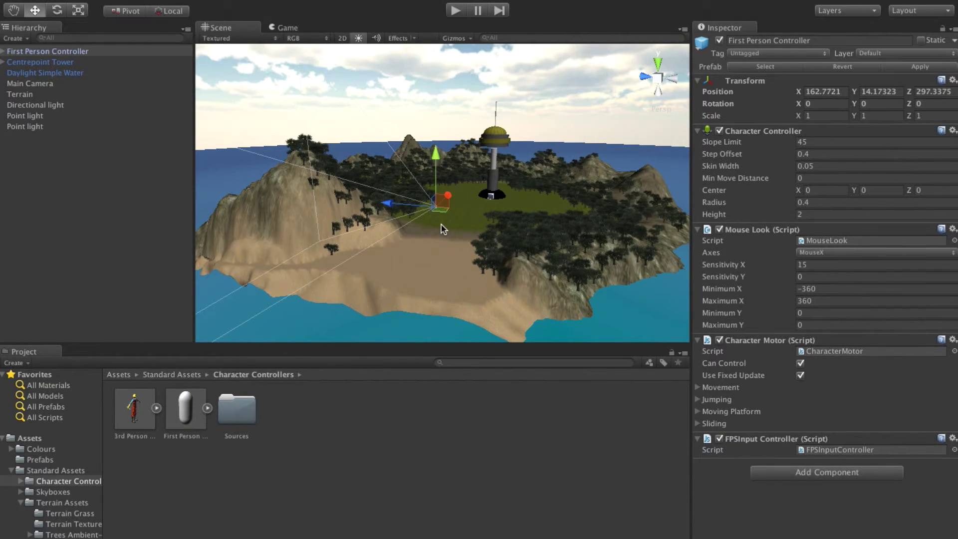
Raise the First Person Controller out of the grass to a Y position of about 17.3
scroll(447, 215, "up", 10)
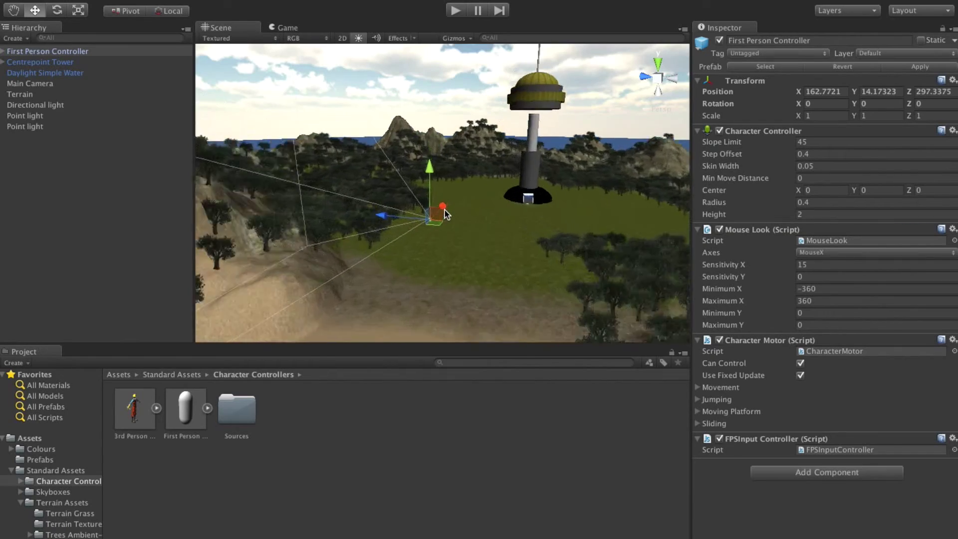
middle_click_drag(393, 325, 414, 288)
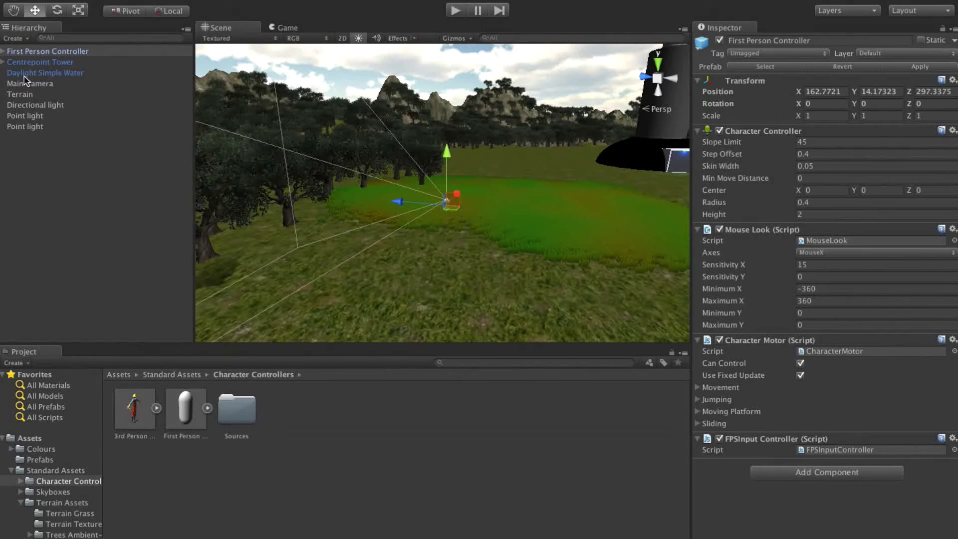
double_click(32, 53)
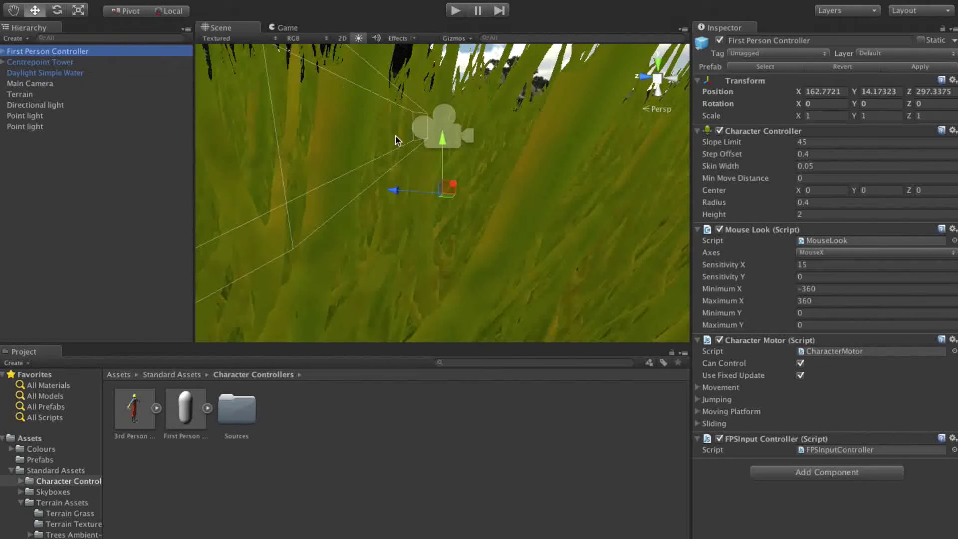
scroll(429, 160, "down", 5)
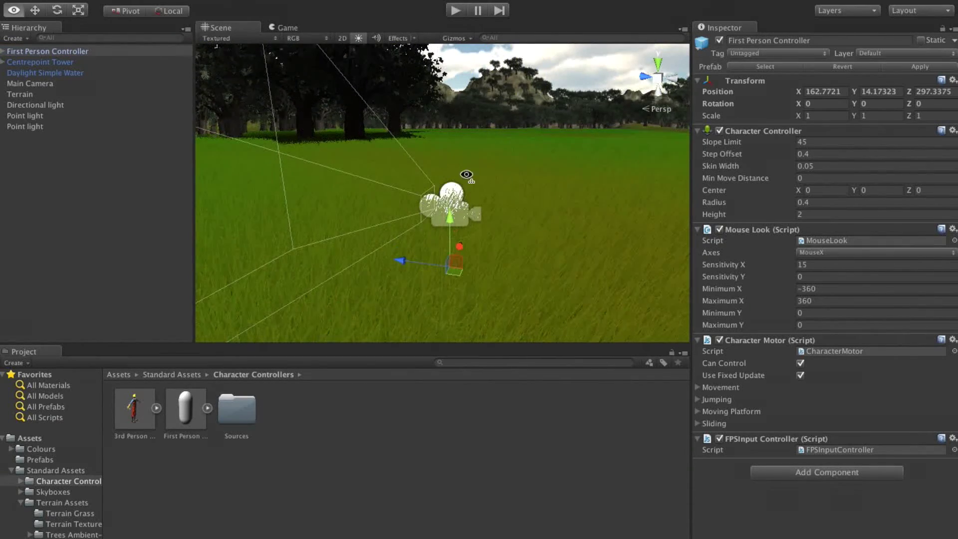
left_click_drag(466, 178, 457, 222, "alt")
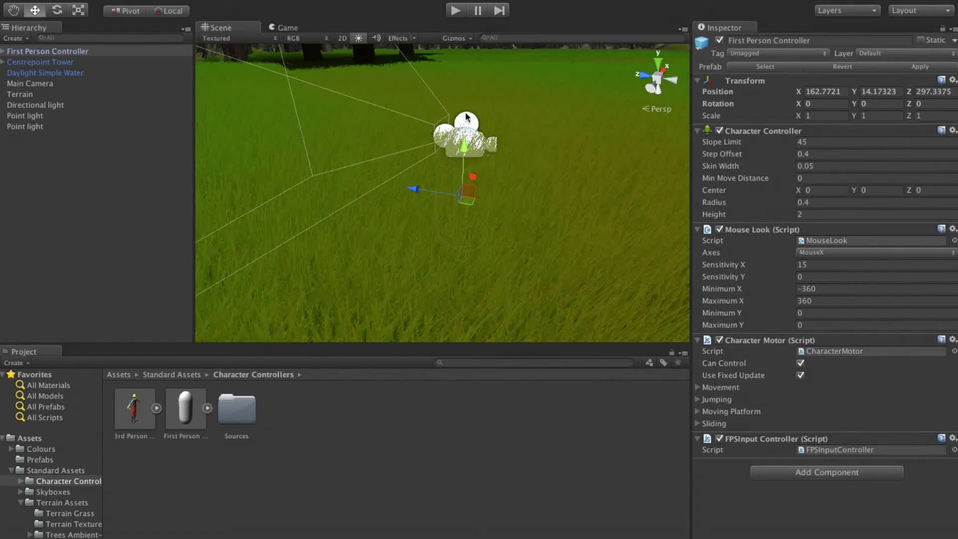
middle_click_drag(479, 124, 440, 175)
scroll(439, 173, "down", 5)
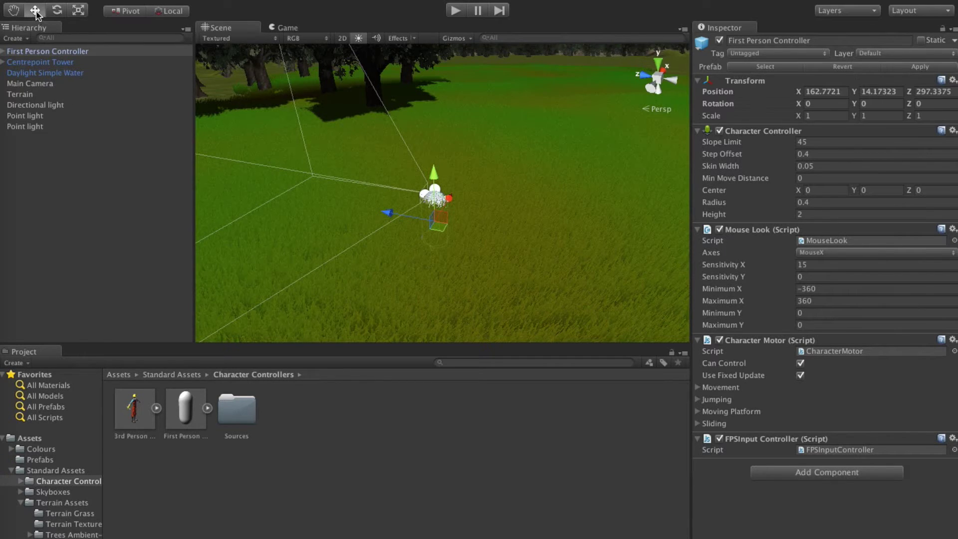
left_click_drag(432, 174, 429, 62)
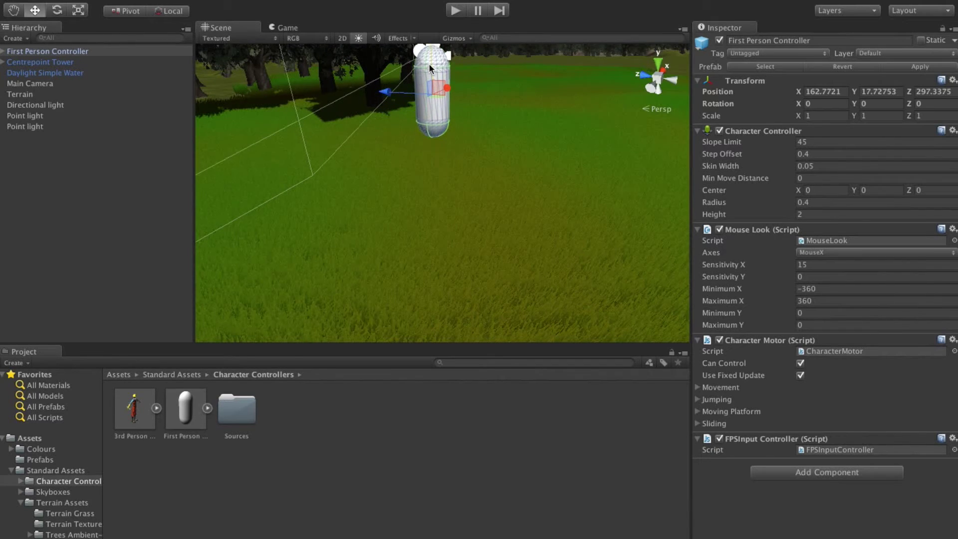
Fine-tune the First Person Controller's height just above the grass to a Y position of about 17.39
middle_click_drag(429, 146, 401, 135)
mouse_move(402, 135)
left_mouse_down("alt")
mouse_move(388, 205)
mouse_move(409, 131)
left_mouse_up("alt")
middle_click_drag(409, 130, 386, 139)
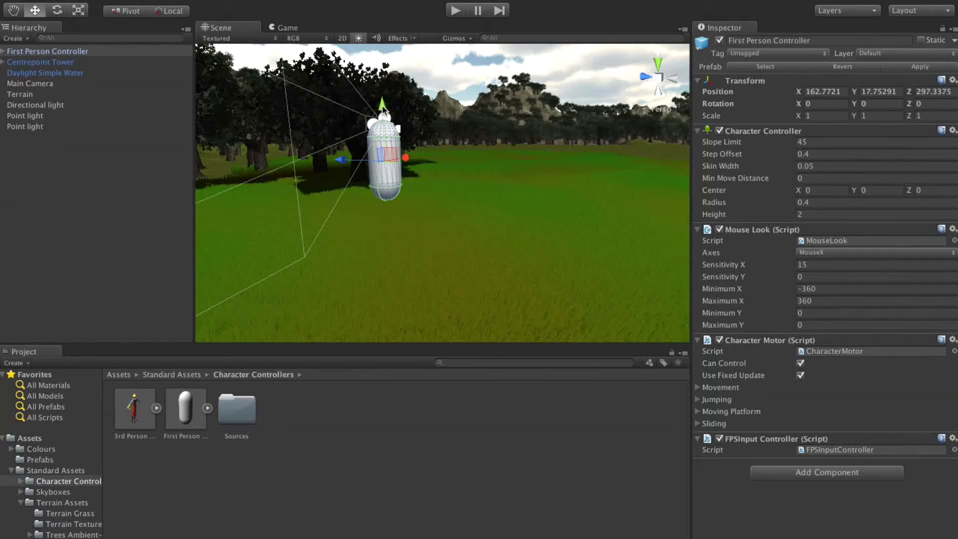
left_click_drag(385, 108, 404, 135)
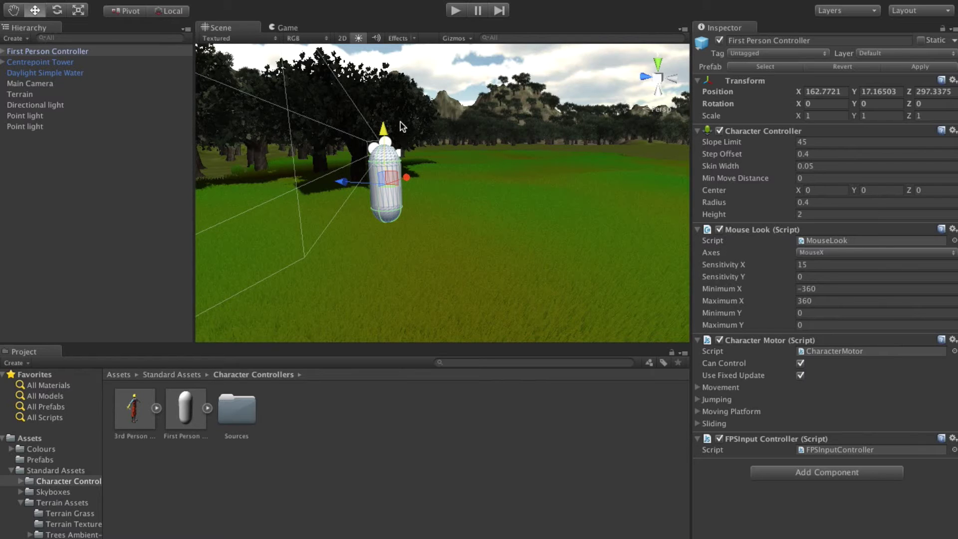
middle_click_drag(388, 191, 359, 182)
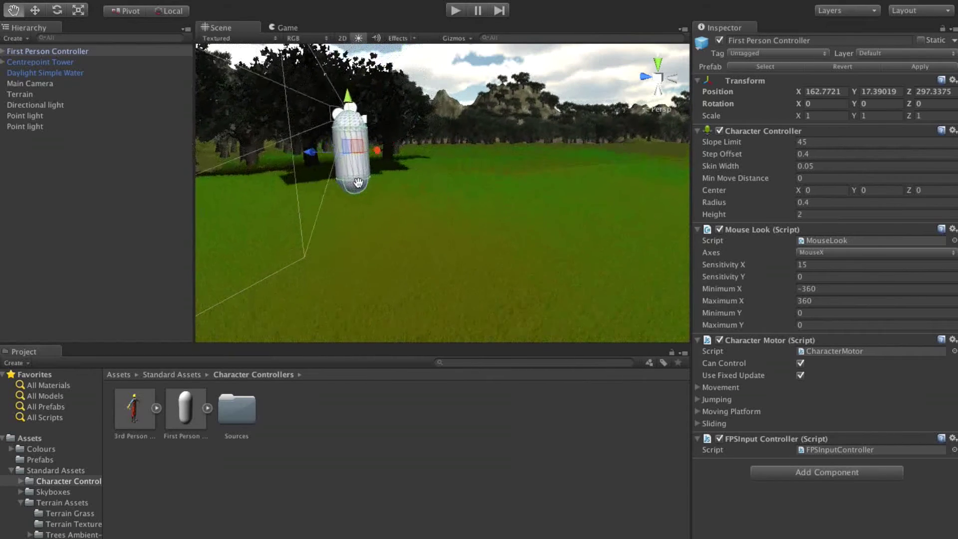
Move the First Person Controller toward the shore to about X 28.8 and raise it to about Y 28.2
right_click_drag(349, 175, 452, 131)
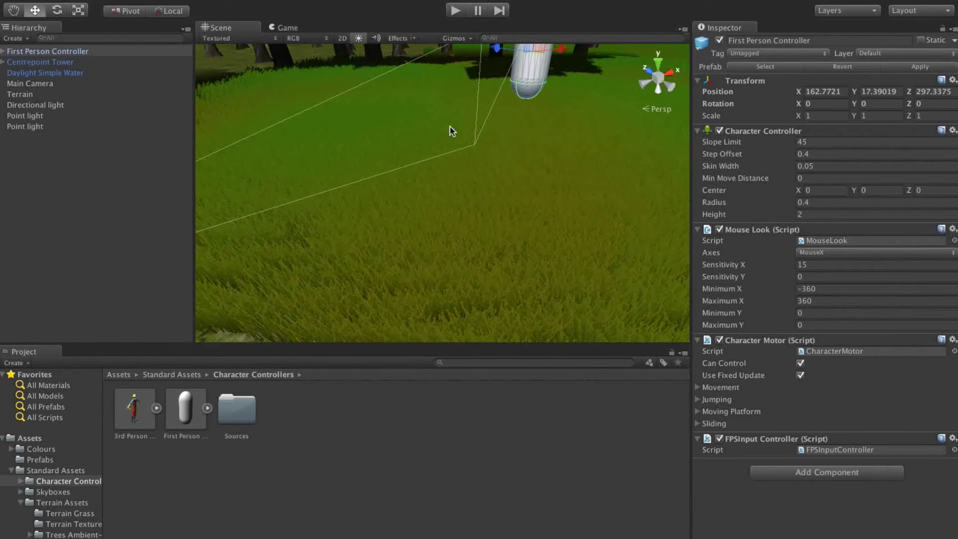
left_click_drag(503, 124, 17, 122, "alt")
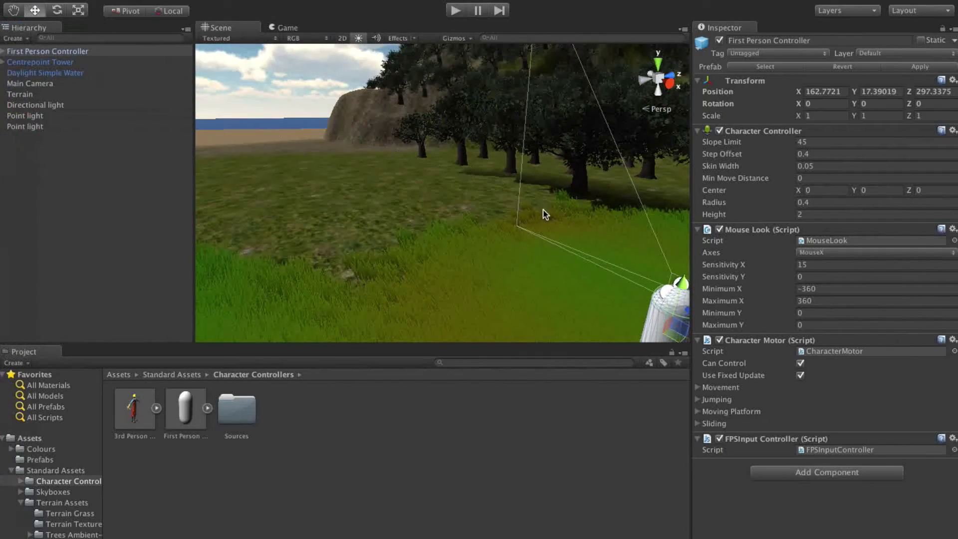
left_click_drag(502, 194, 473, 205, "alt")
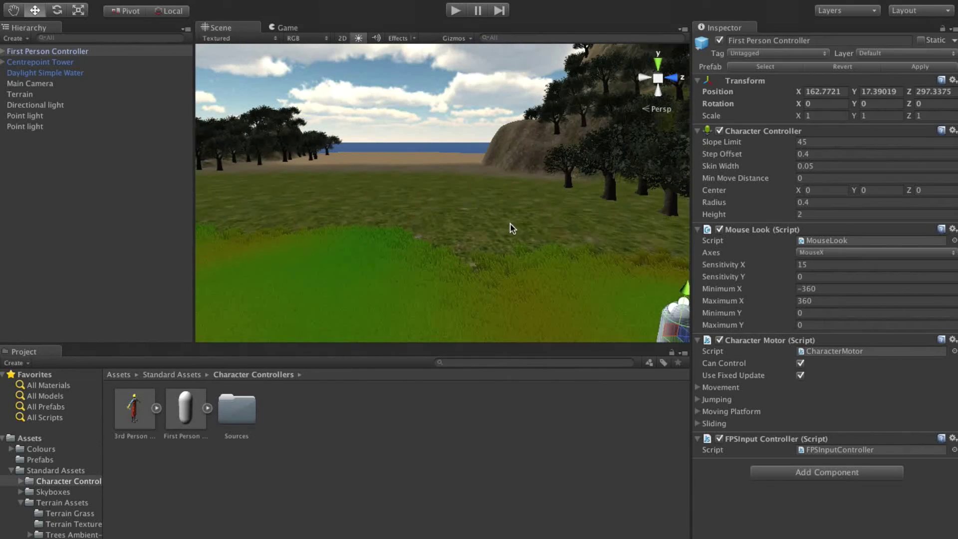
left_click_drag(512, 229, 375, 100, "alt")
middle_click_drag(454, 127, 490, 338)
left_click_drag(515, 321, 547, 169)
left_click_drag(450, 153, 634, 141)
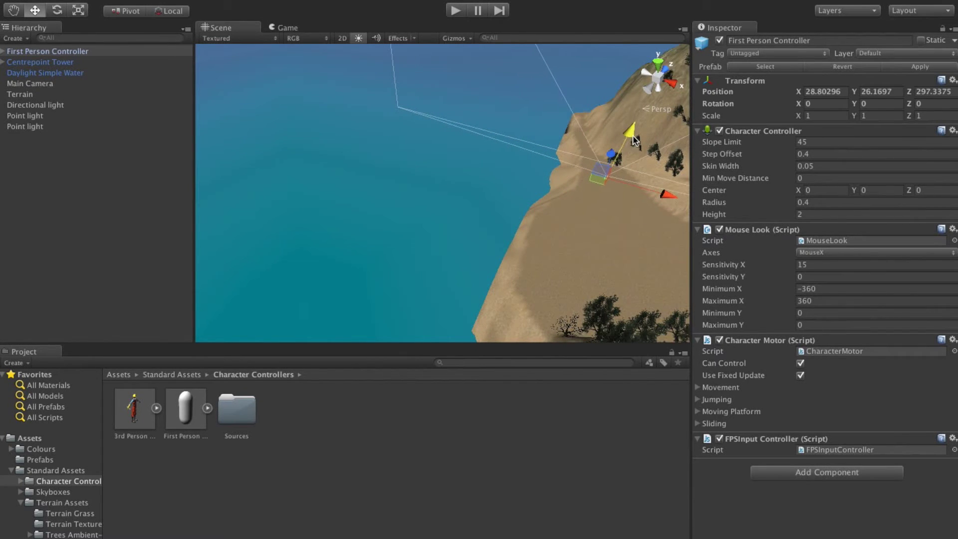
Shift the First Person Controller onto the open sand in front of the tower and deselect it
left_click_drag(576, 182, 700, 167, "alt")
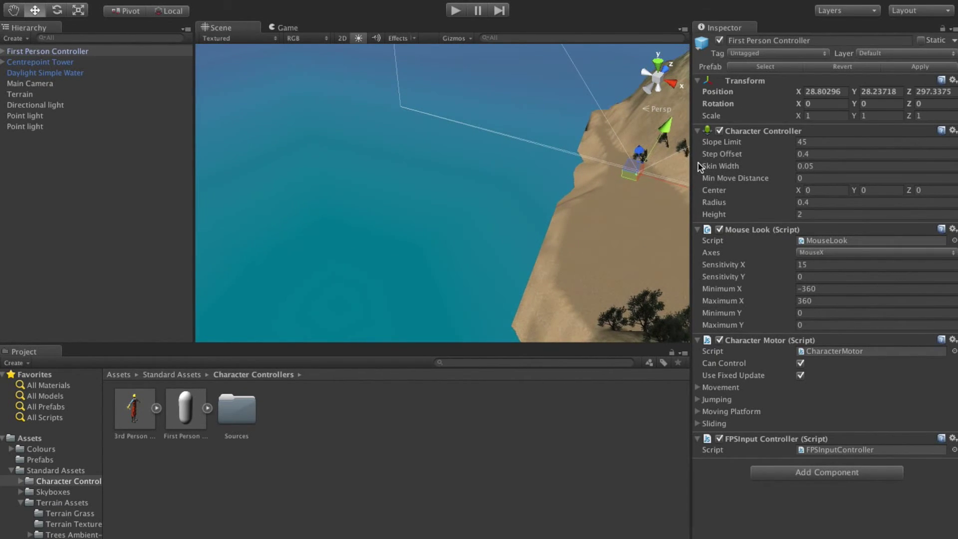
mouse_move(570, 154)
left_mouse_down("alt")
mouse_move(825, 113)
mouse_move(532, 172)
mouse_move(598, 134)
mouse_move(559, 139)
left_mouse_up("alt")
left_click_drag(339, 179, 423, 178)
left_click(524, 223)
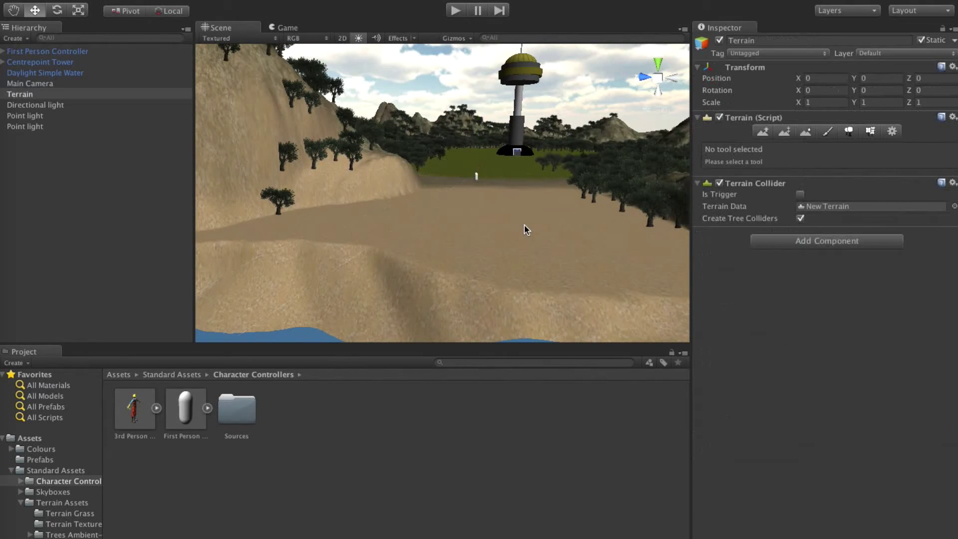
Check the player's placement on the island, then run the game and walk the first-person player forward around the beach
scroll(503, 158, "down", 5)
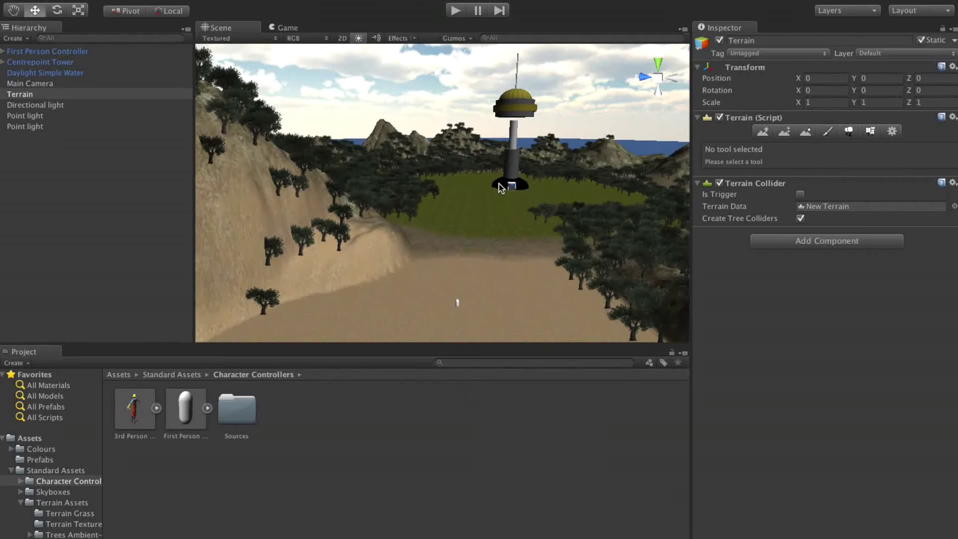
scroll(504, 184, "down", 3)
scroll(468, 248, "up", 3)
scroll(466, 251, "down", 3)
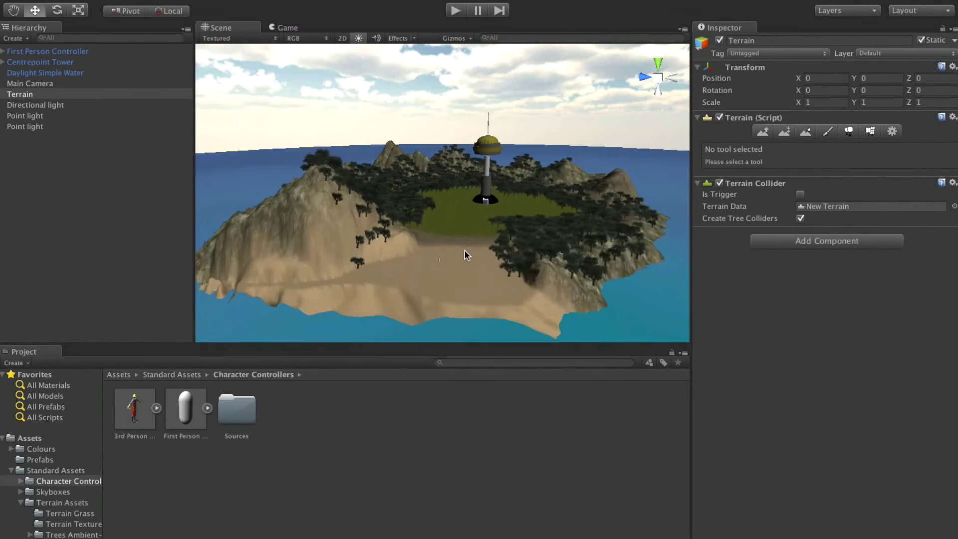
scroll(455, 240, "up", 2)
scroll(453, 239, "up", 1)
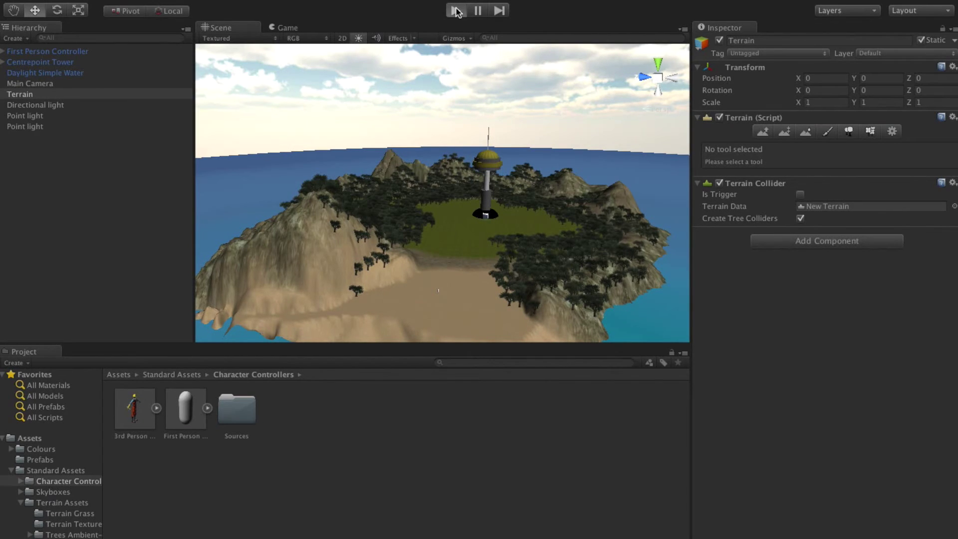
left_click(455, 11)
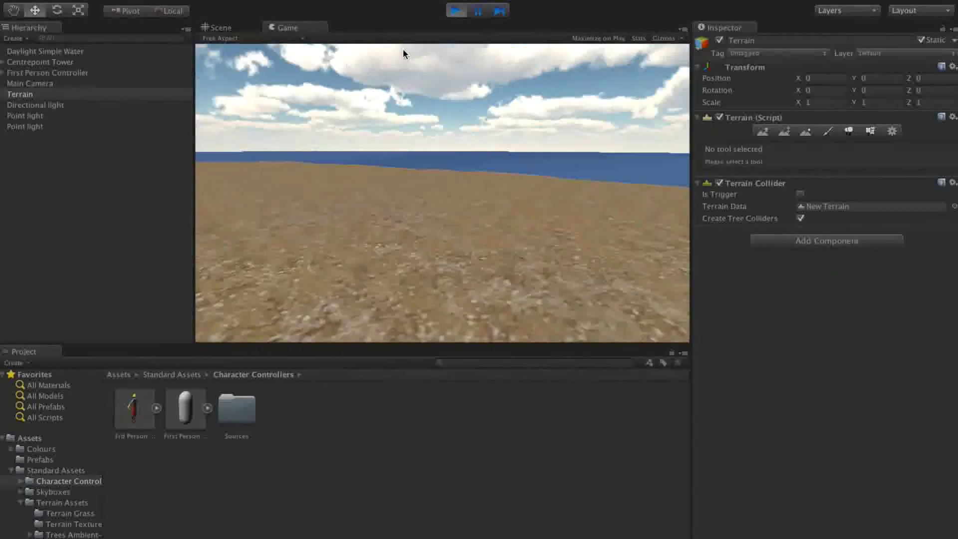
key("w")
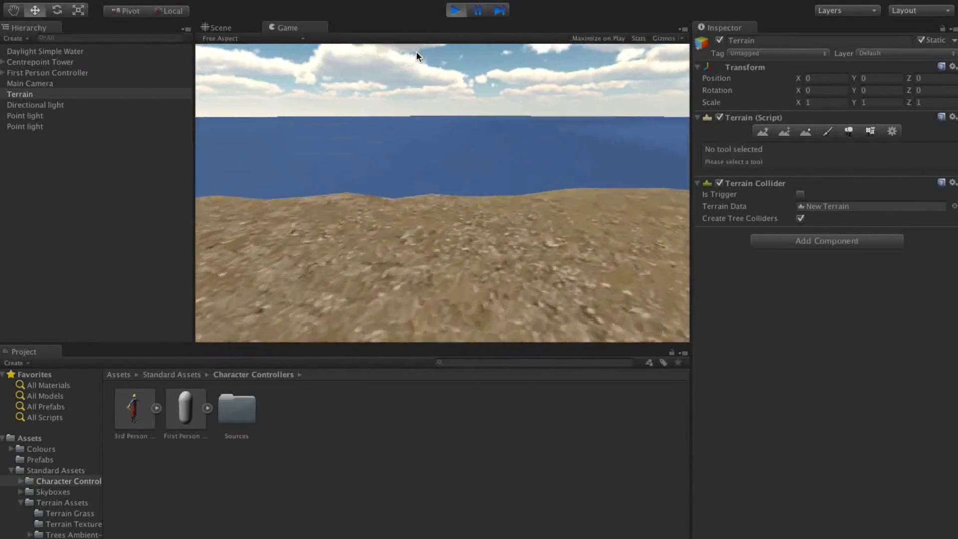
key("w")
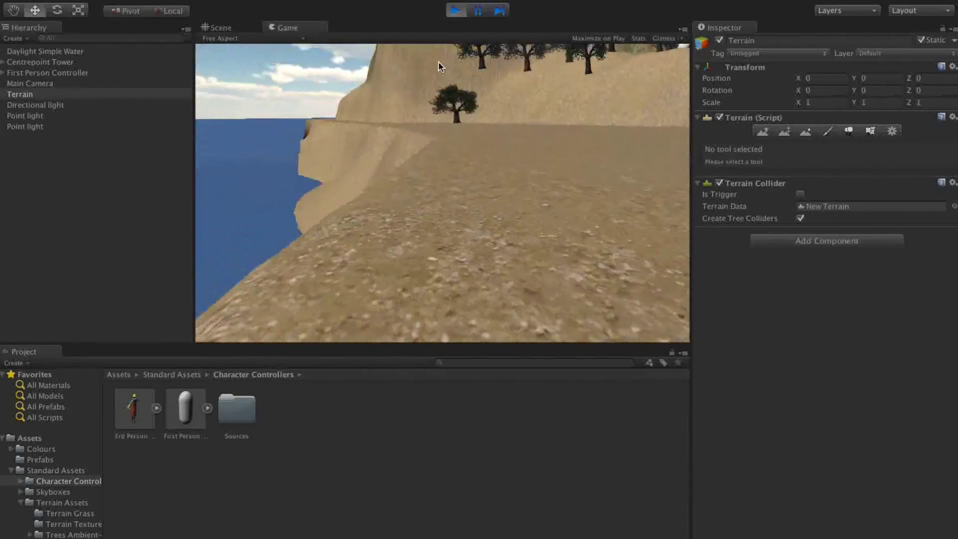
key("w")
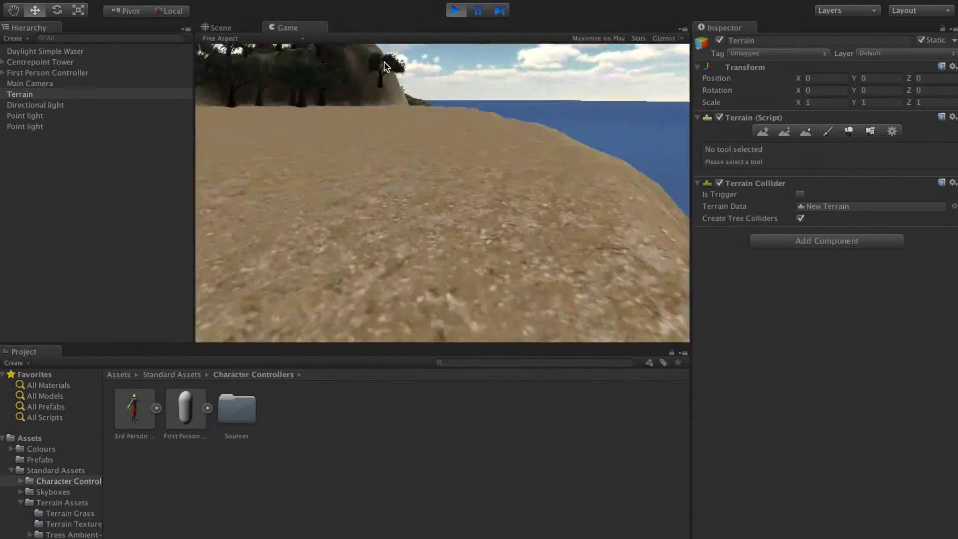
key("w")
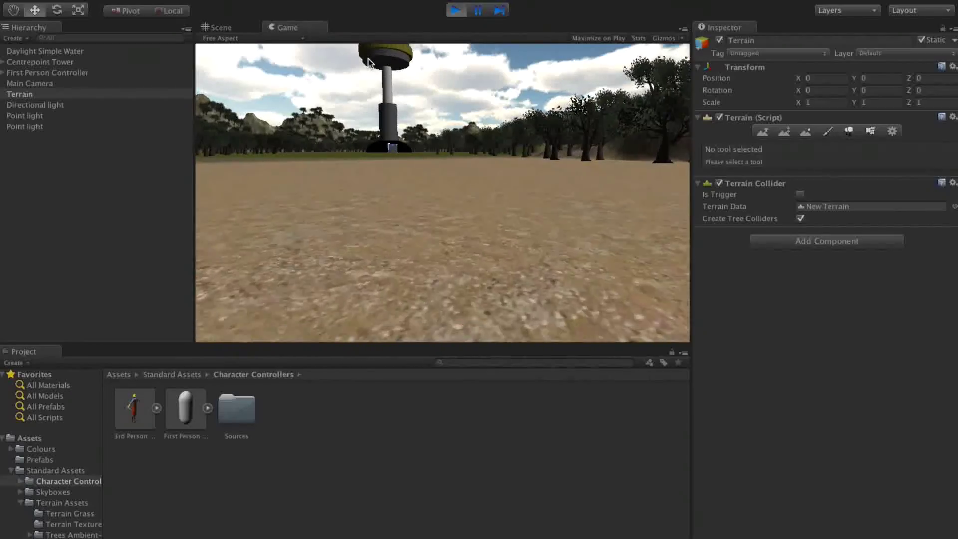
Walk the first-person player back and forth across the sand toward the tree line, looking around at the tower
key("s")
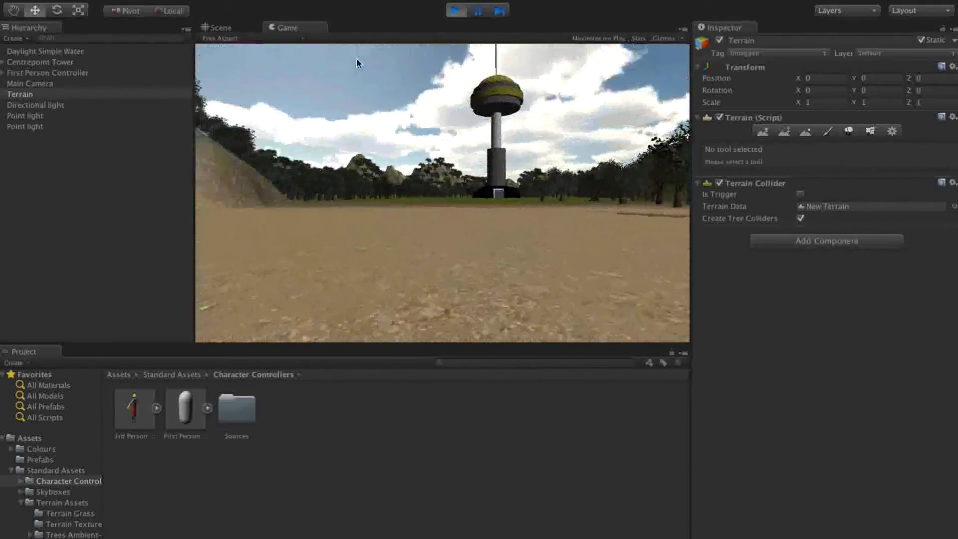
key("w")
key("w")
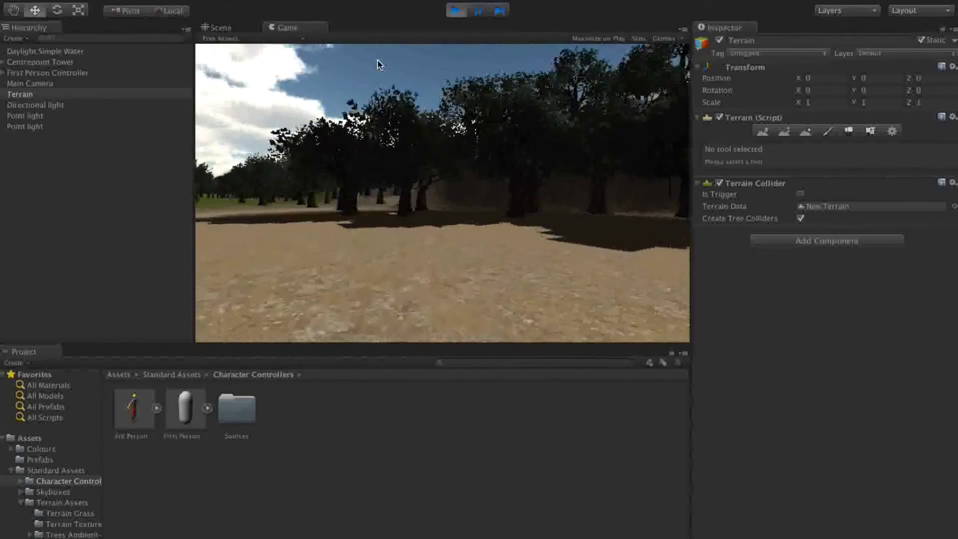
key("s")
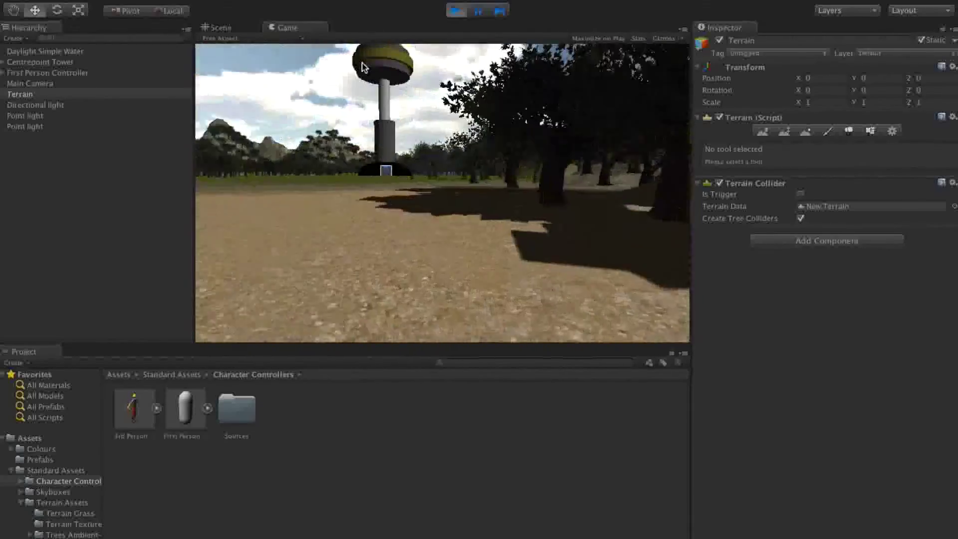
key("s")
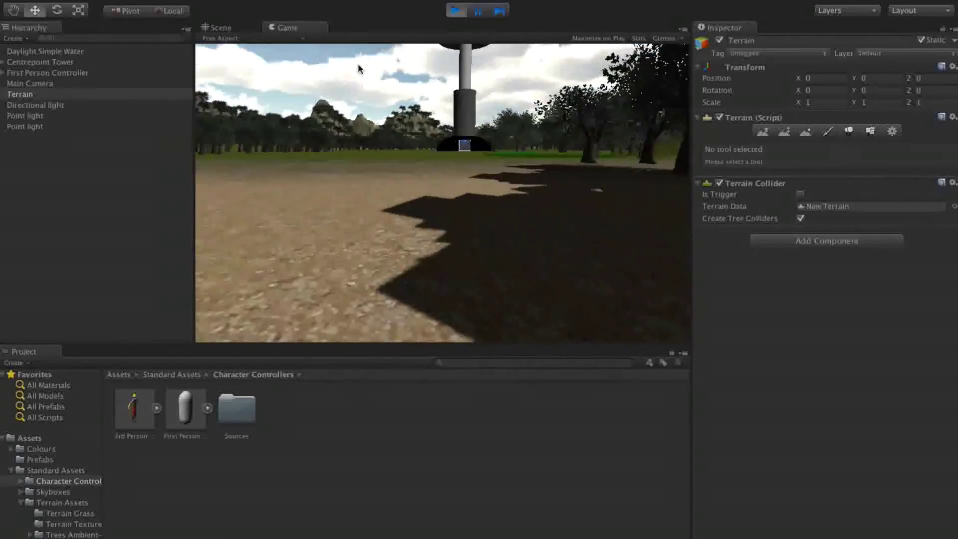
key("w")
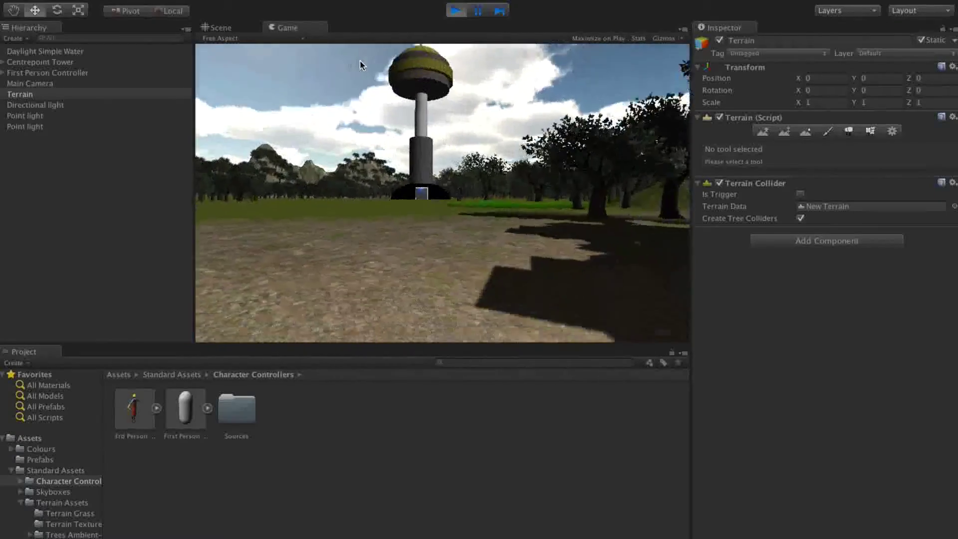
Walk the player off the sand toward the trees and up to the tall grass patches to inspect them
key("w")
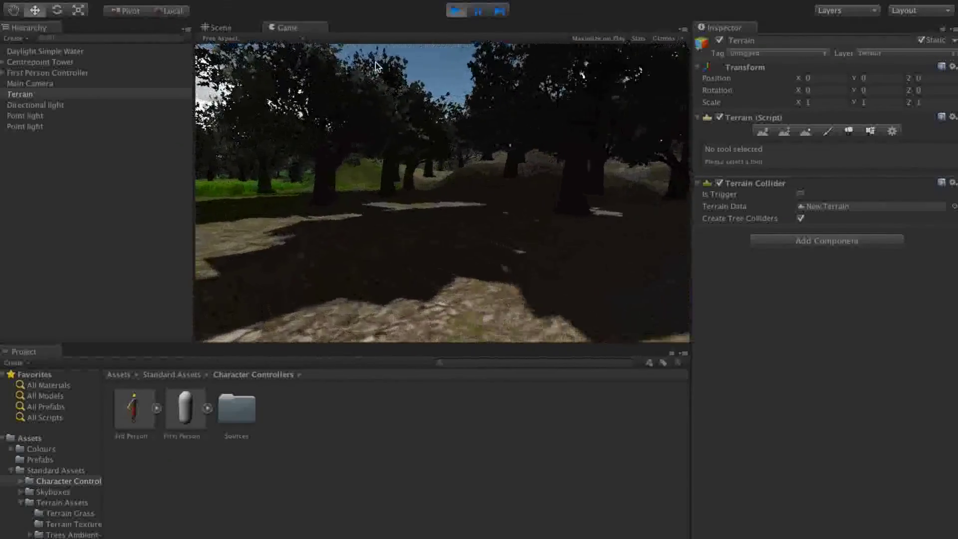
key("w")
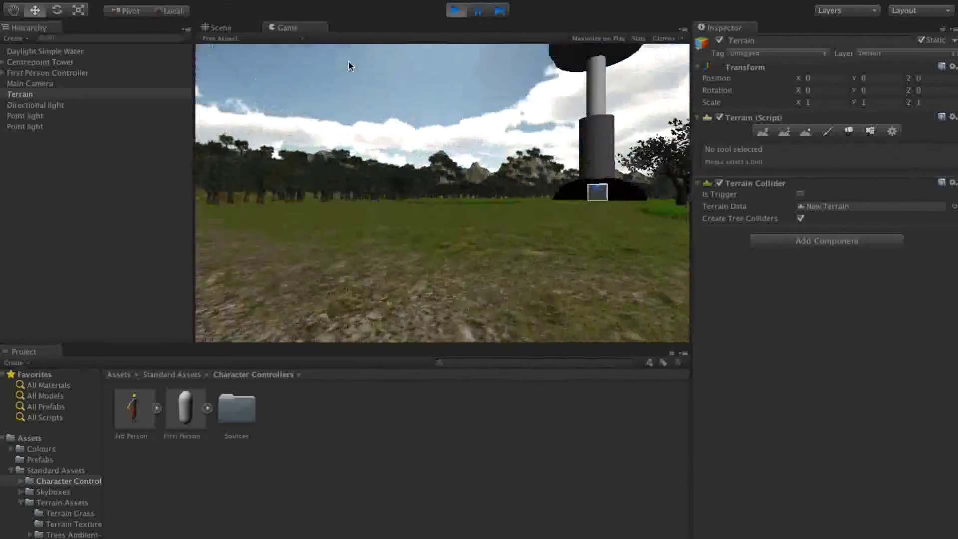
key("w")
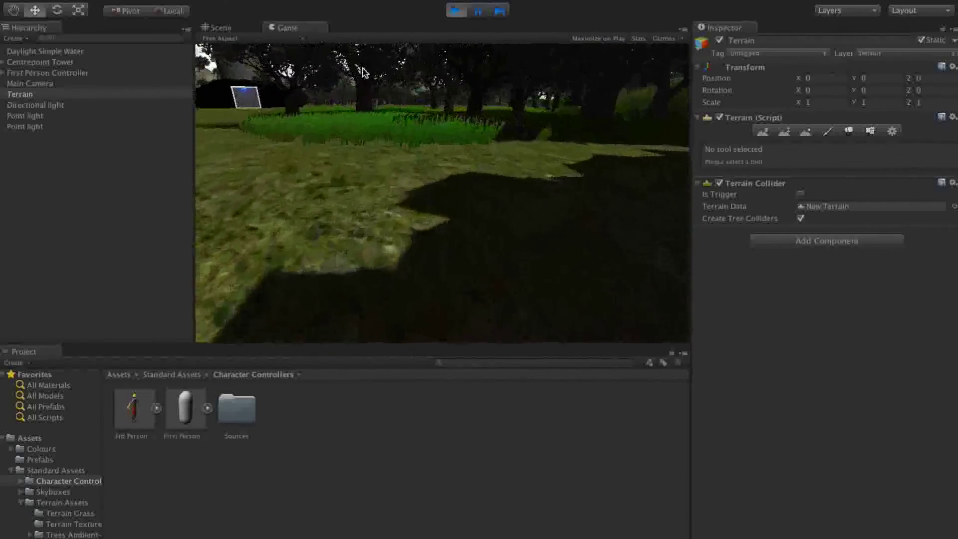
key("w")
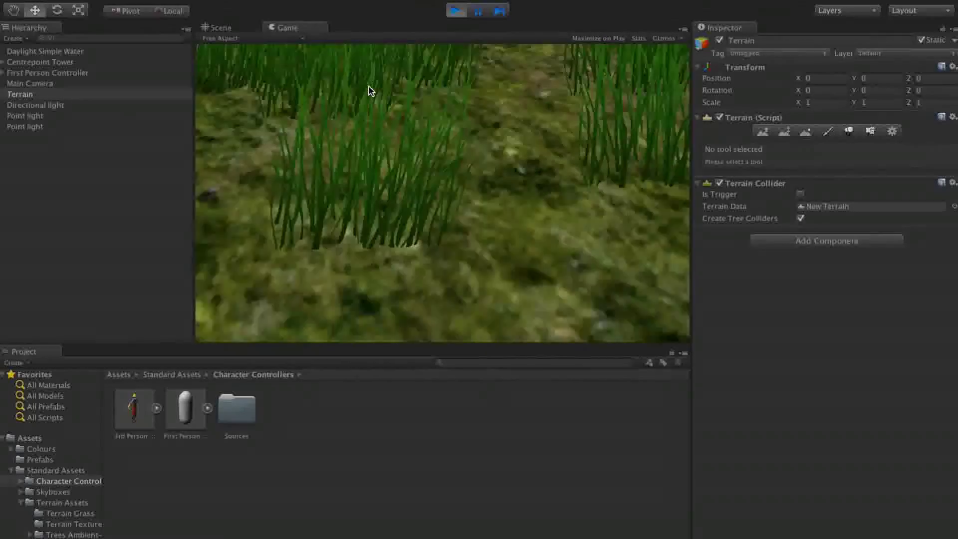
key("w")
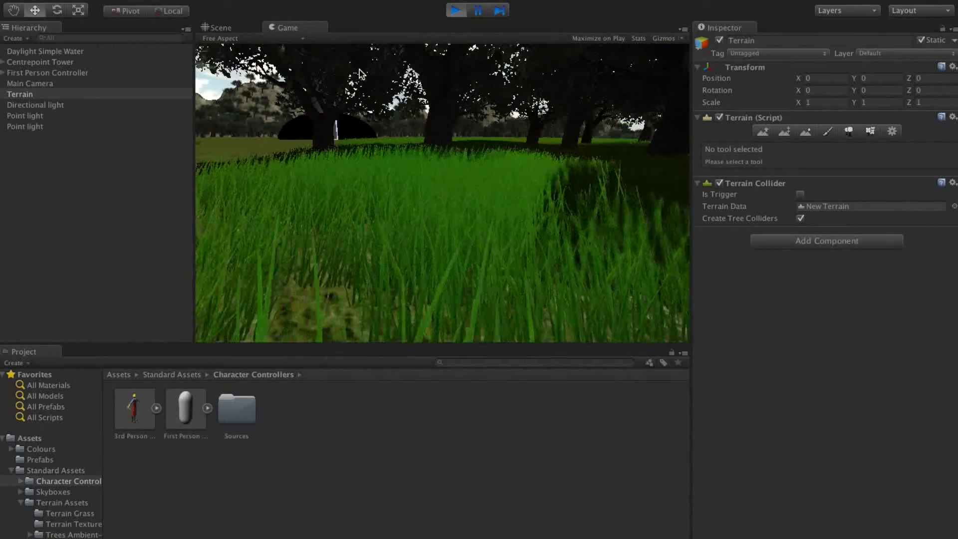
Walk the player across the open lawn to the lit entrance of the Centrepoint Tower
key("w")
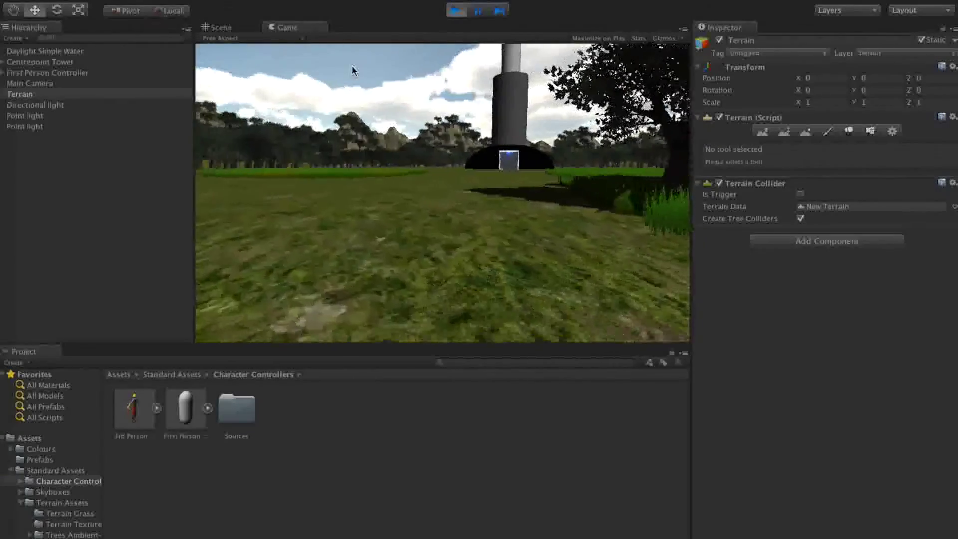
key("w")
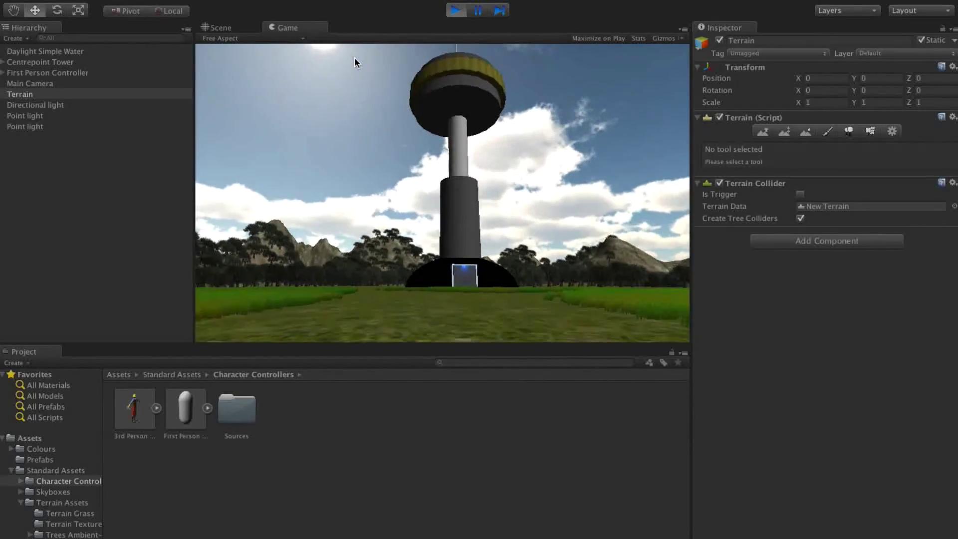
key("w")
key("w")
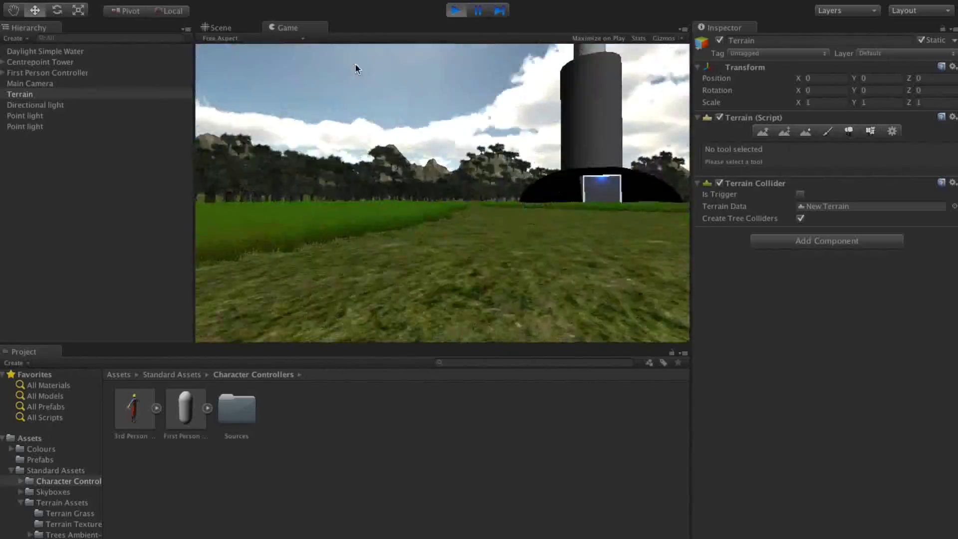
key("w")
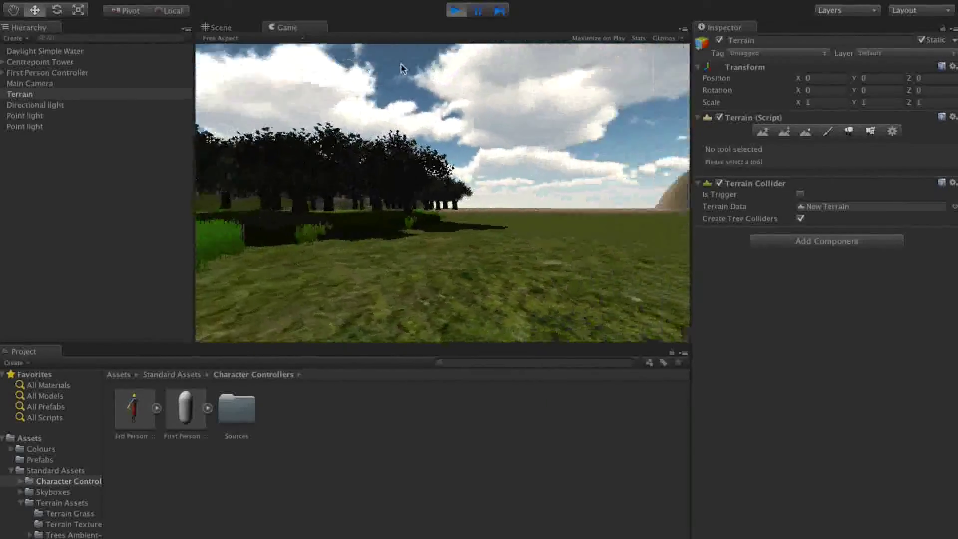
key("w")
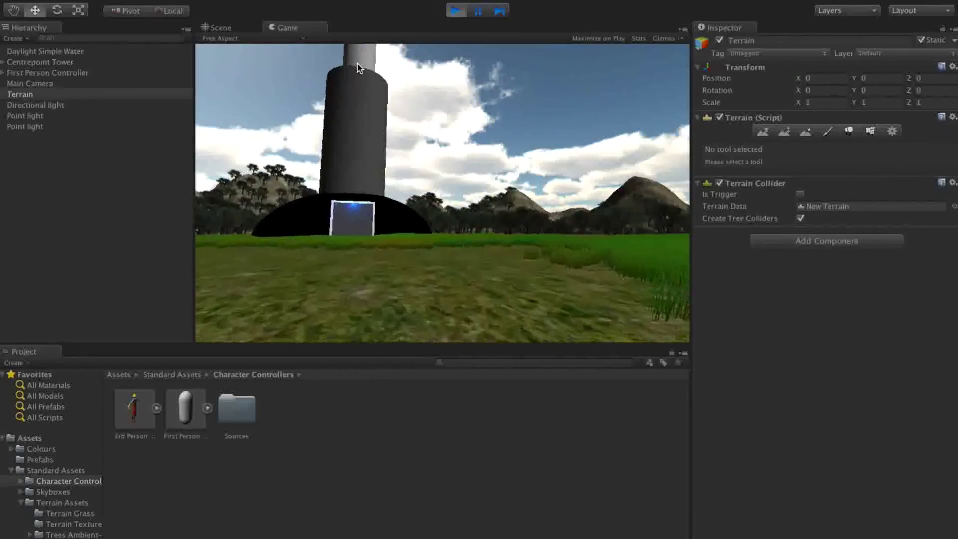
key("s")
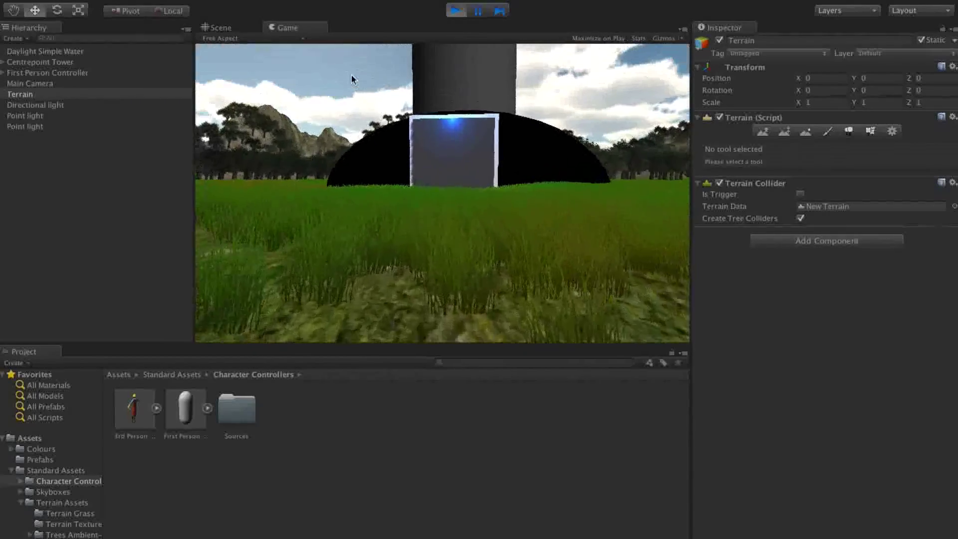
key("w")
key("w")
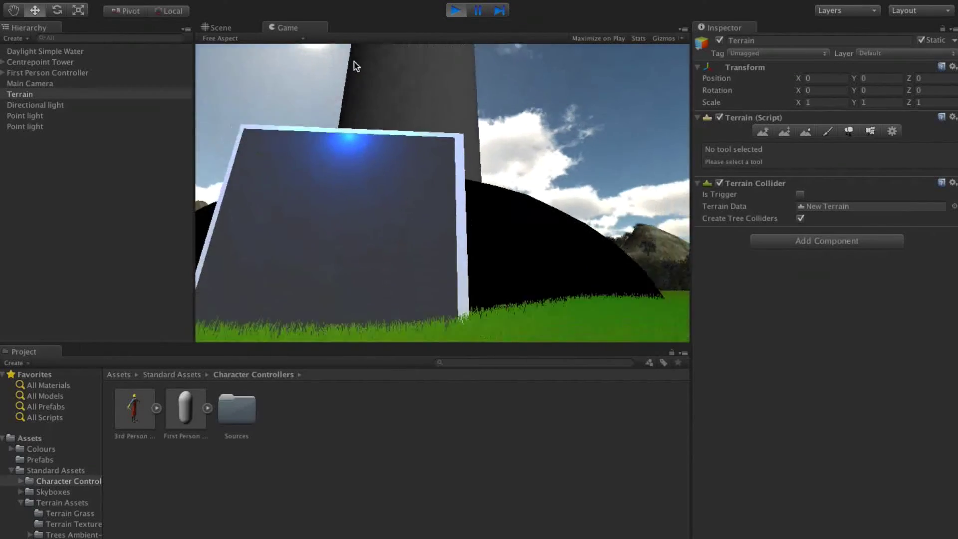
Walk the player around the tower's black dome base, look up at the tower and stop the game
key("a")
key("s")
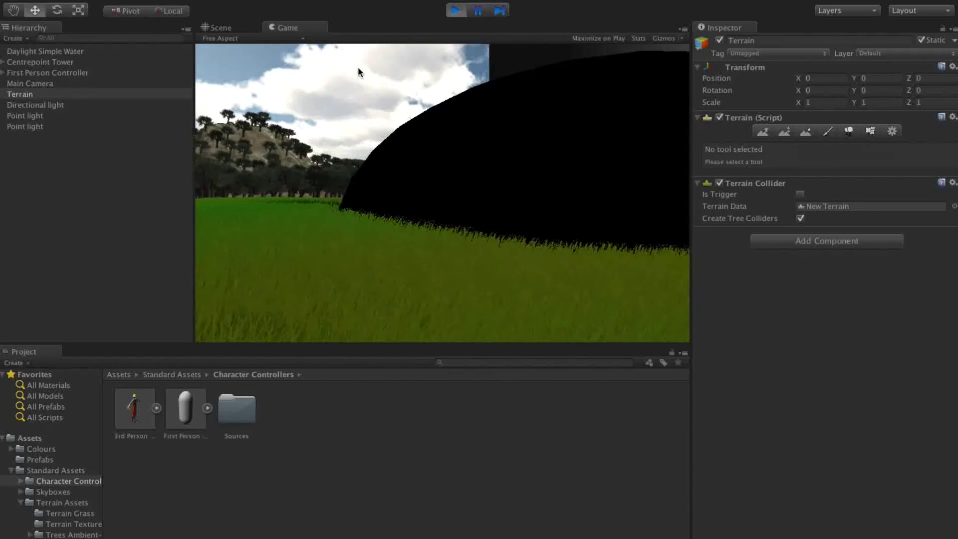
key("a")
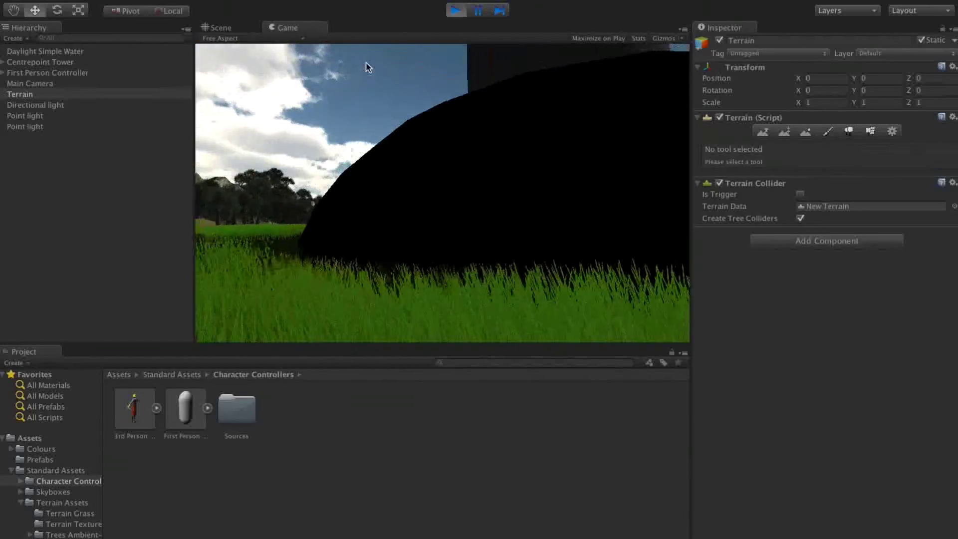
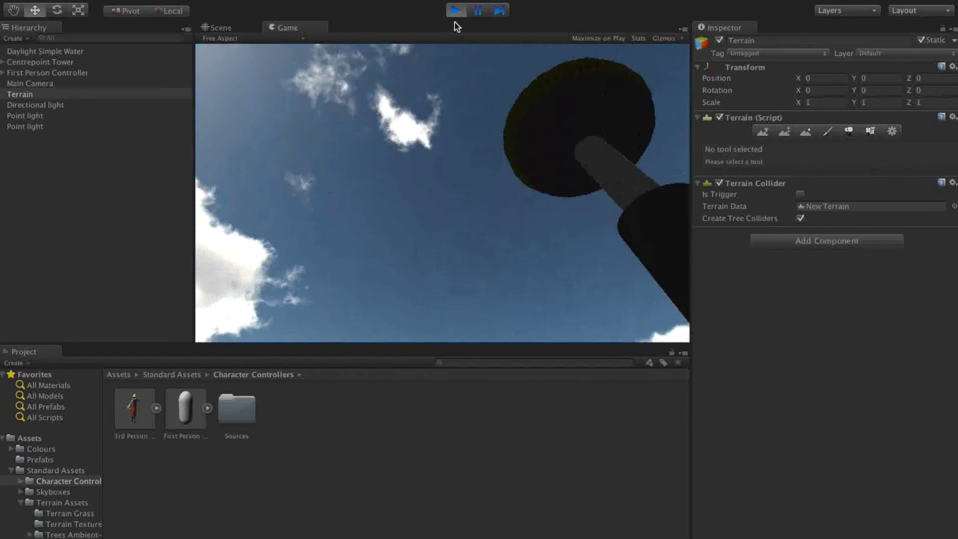
left_click(455, 11)
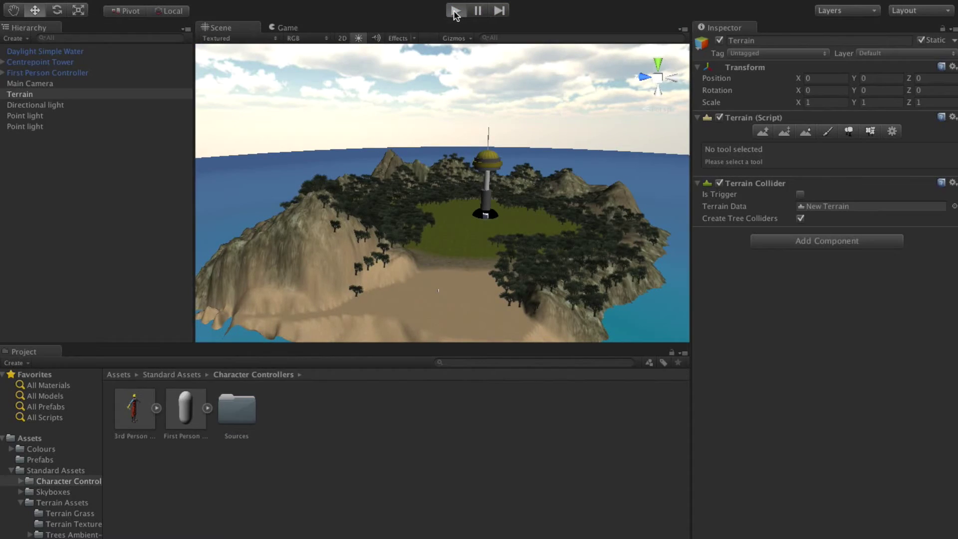
Try moving and enlarging the Centrepoint Tower in the scene while the game runs, check the game view and stop the game
left_click(456, 11)
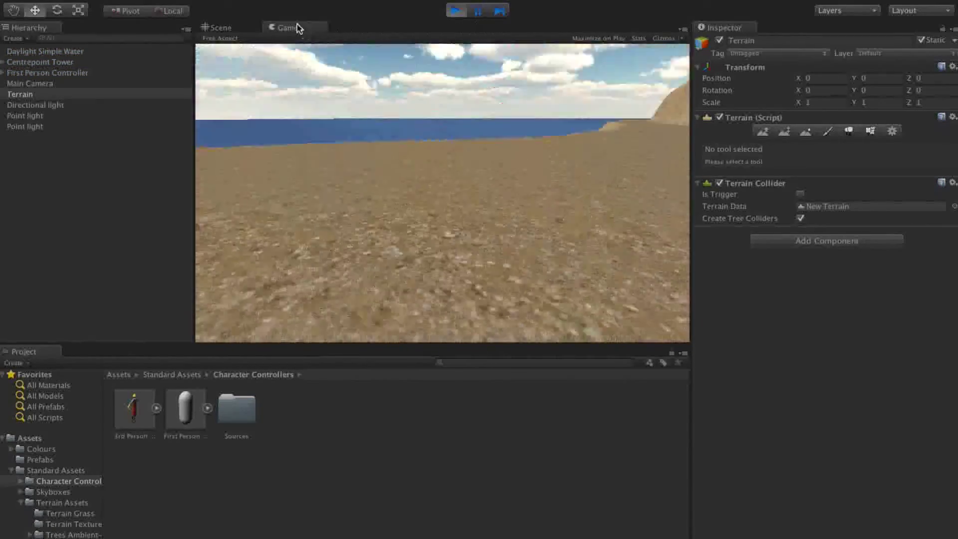
left_click(219, 28)
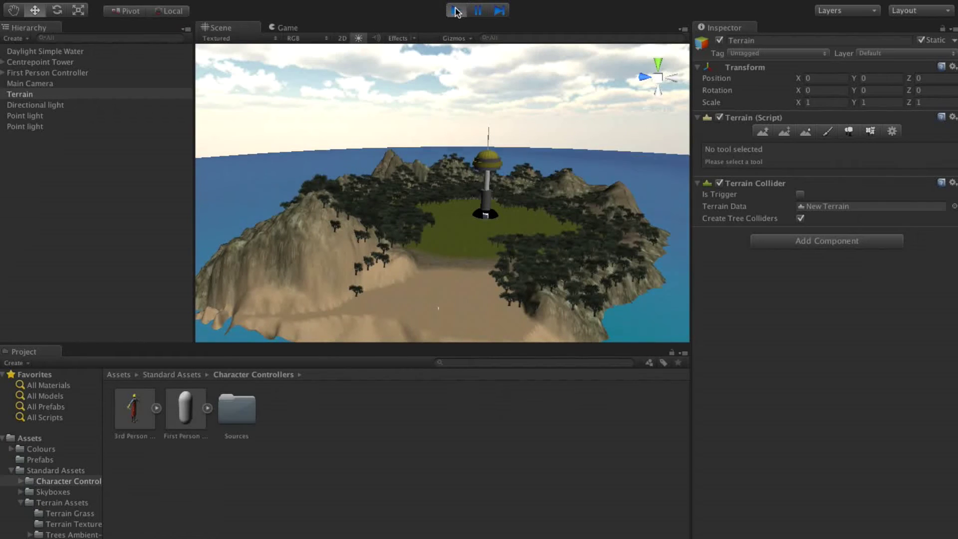
left_click(33, 64)
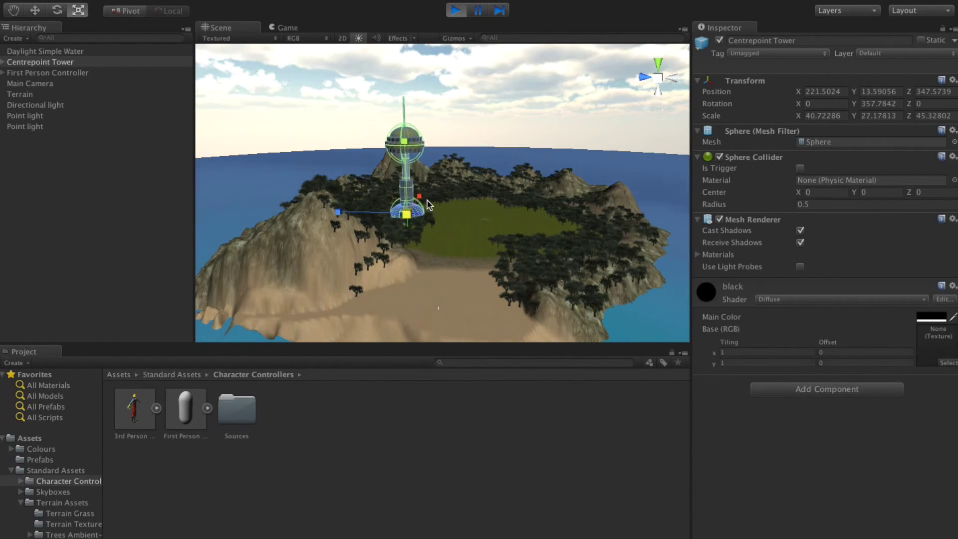
left_click_drag(427, 200, 501, 158)
left_click(86, 175)
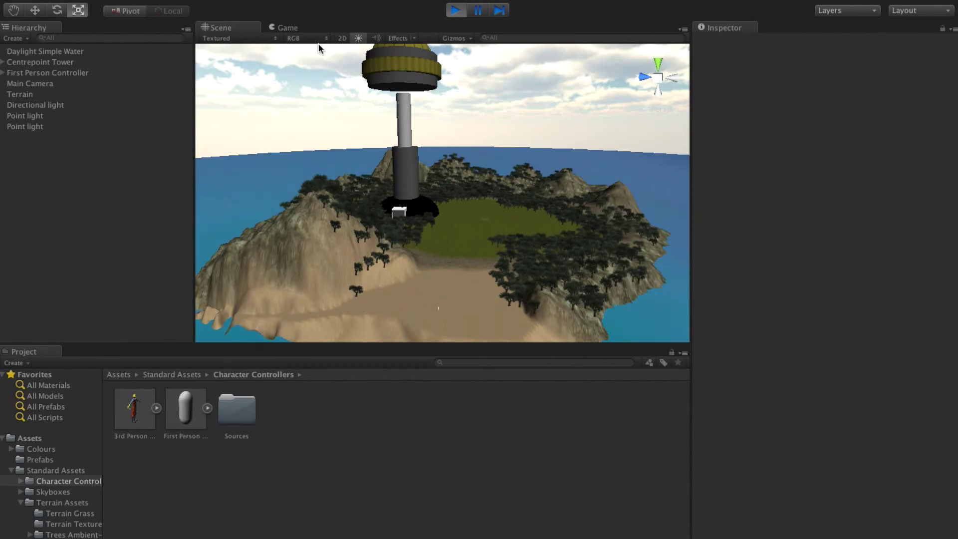
left_click(288, 28)
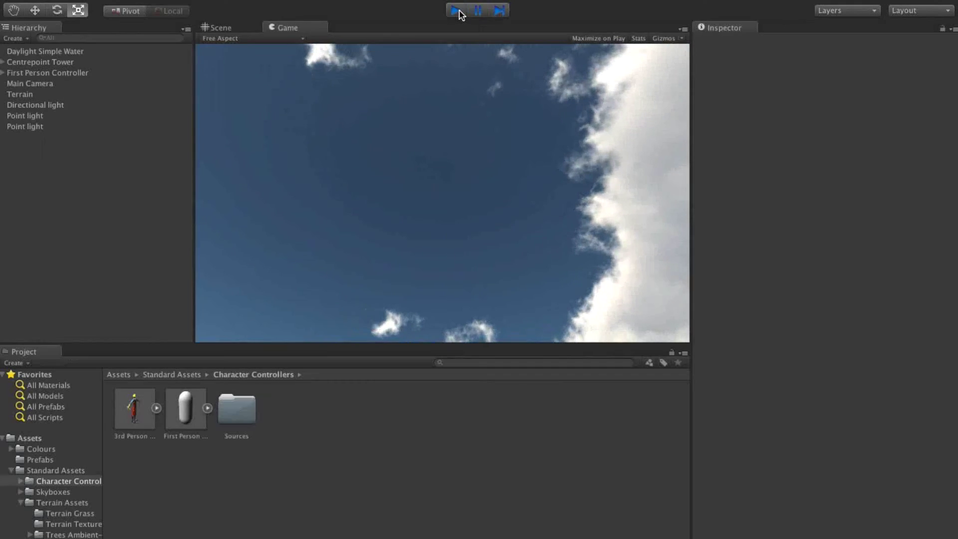
left_click(456, 11)
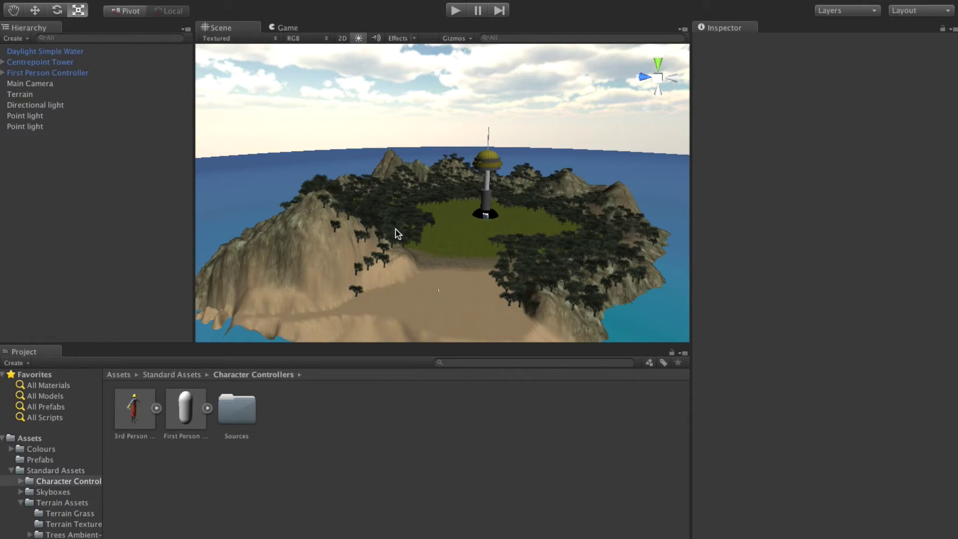
Run the game and frame the First Person Controller in the scene to inspect it during play
left_click(455, 11)
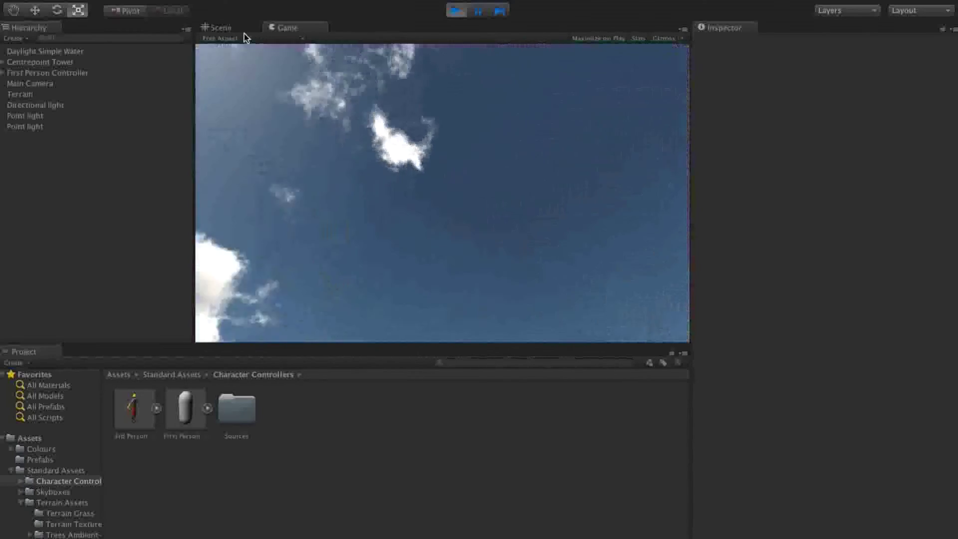
left_click(230, 29)
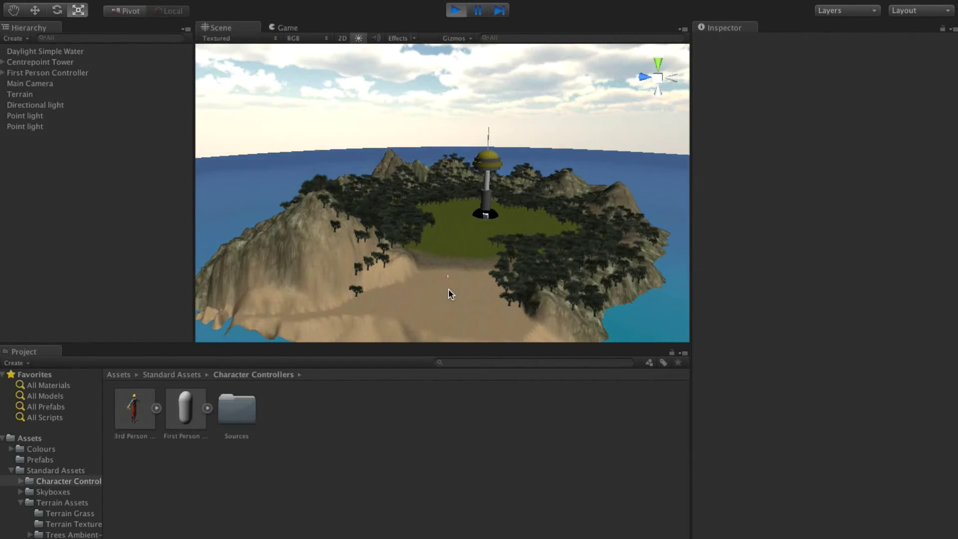
scroll(448, 288, "up", 2)
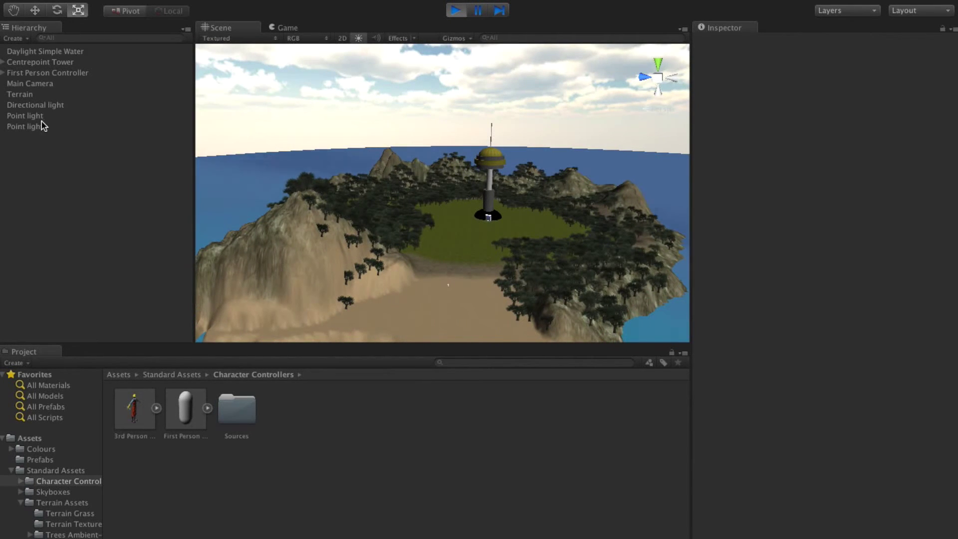
double_click(40, 75)
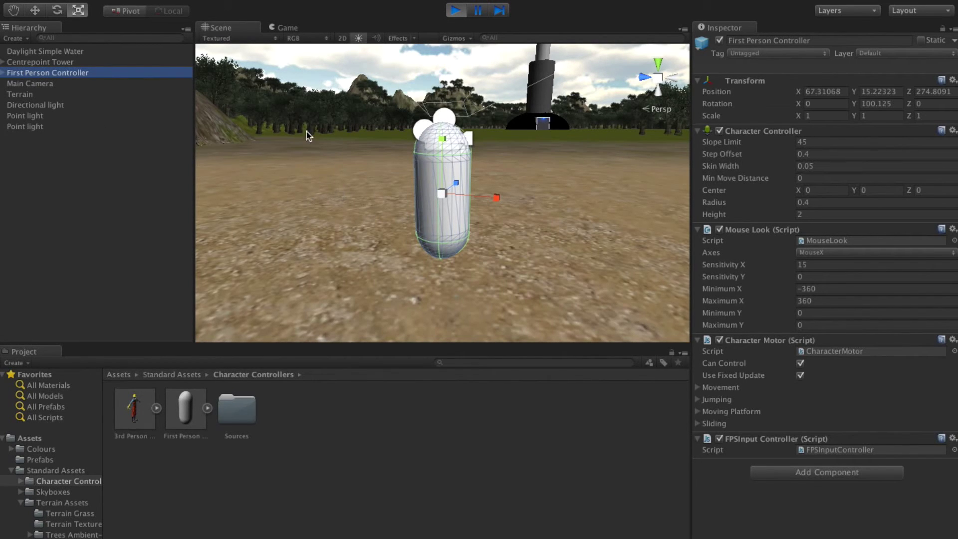
Return to the player's game view and walk from the sand toward the tower
left_click(294, 28)
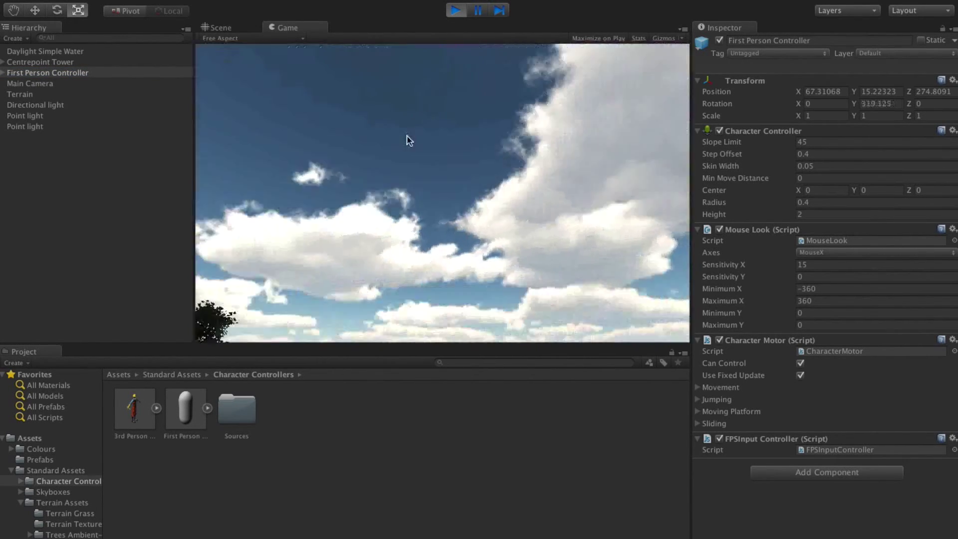
key("w")
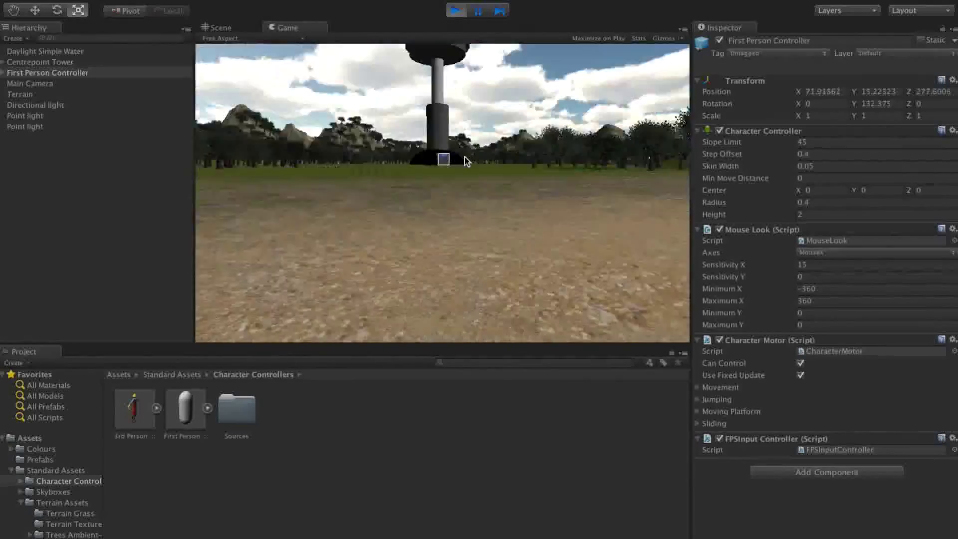
key("w")
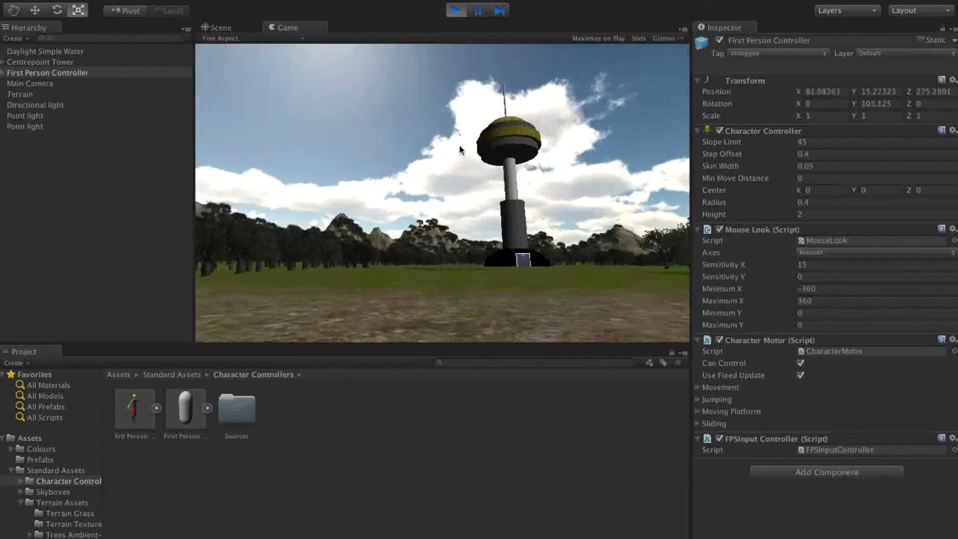
key("w")
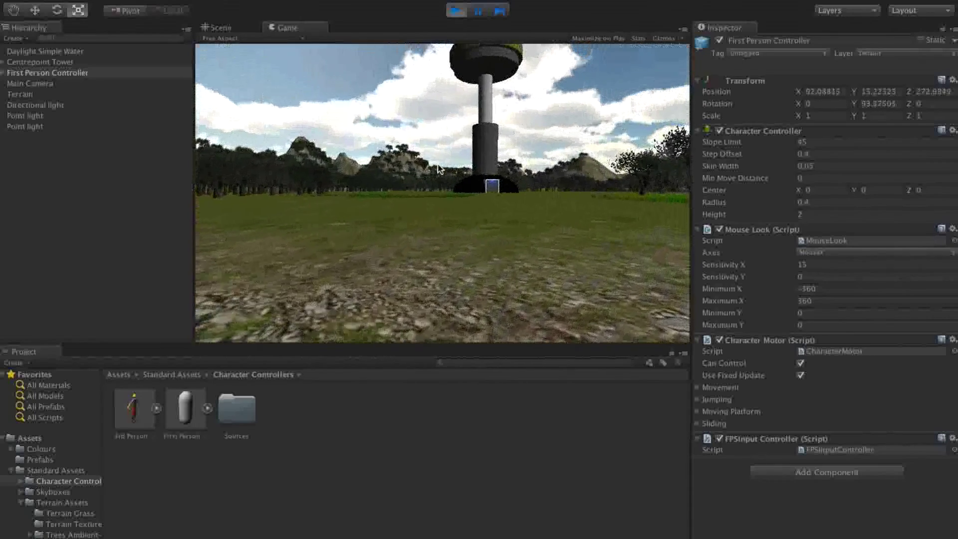
Stop the game and delete the First Person Controller from the scene
left_click(456, 11)
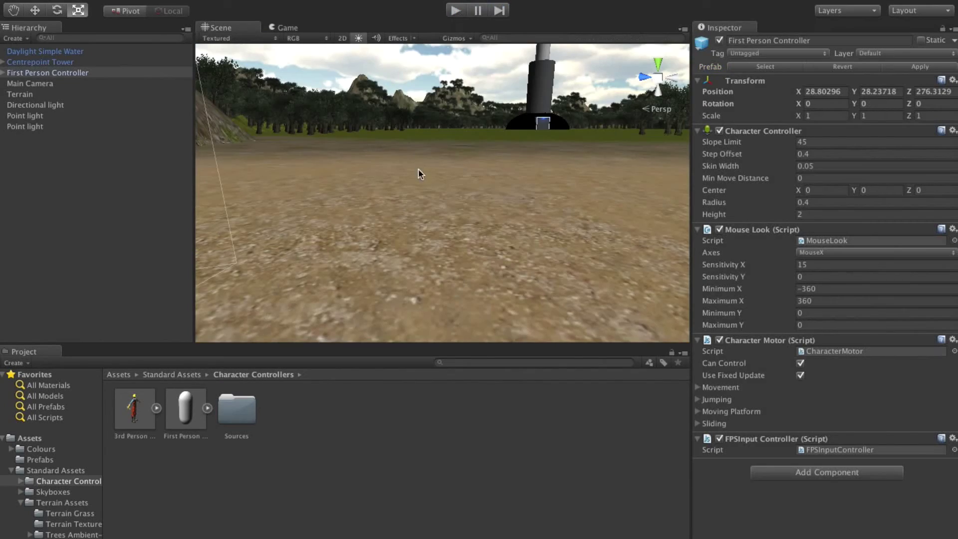
mouse_move(460, 146)
right_mouse_down()
mouse_move(438, 259)
mouse_move(458, 146)
right_mouse_up()
key("s")
left_click(73, 191)
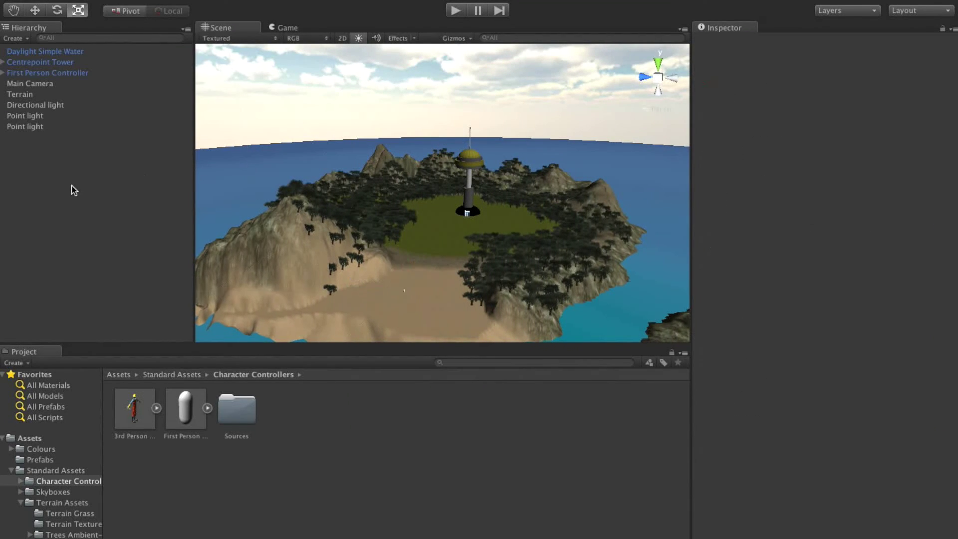
left_click(56, 75)
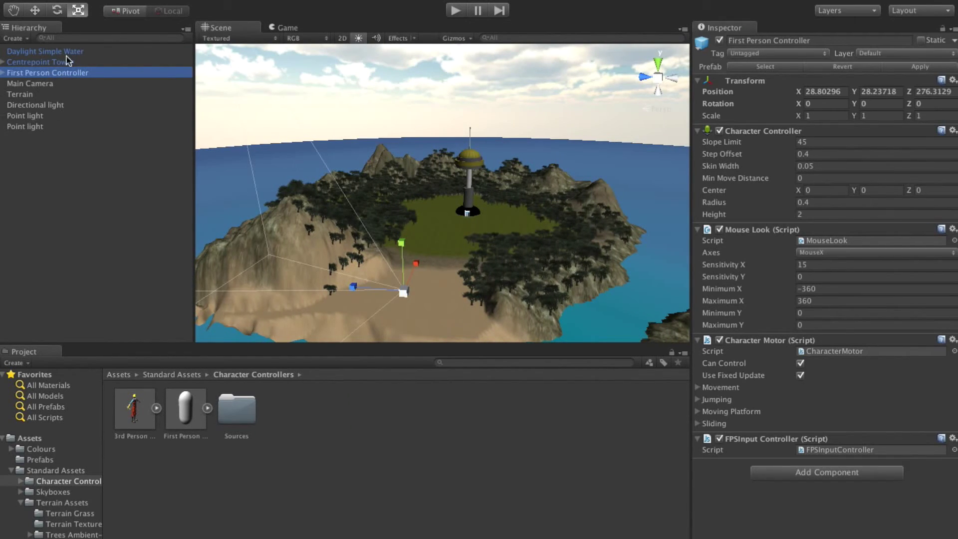
right_click(34, 76)
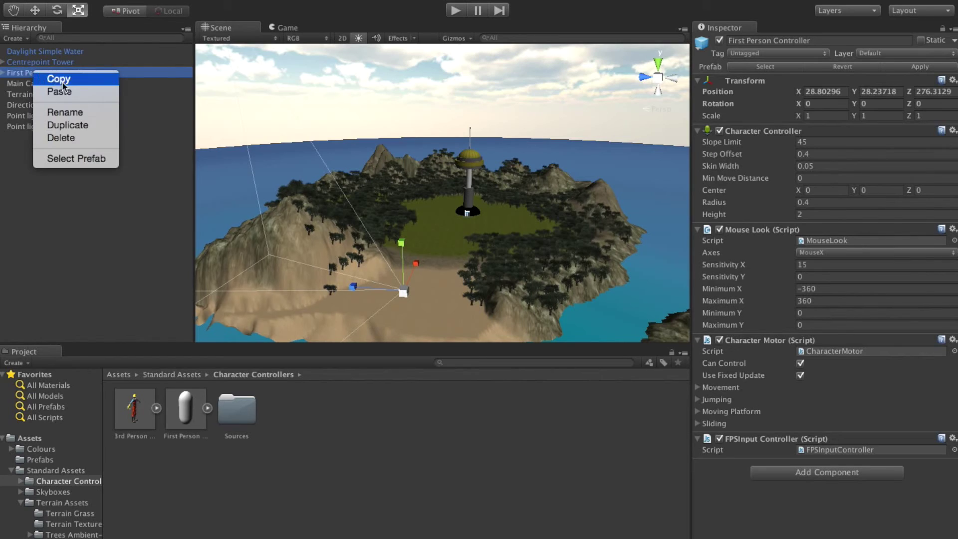
left_click(76, 139)
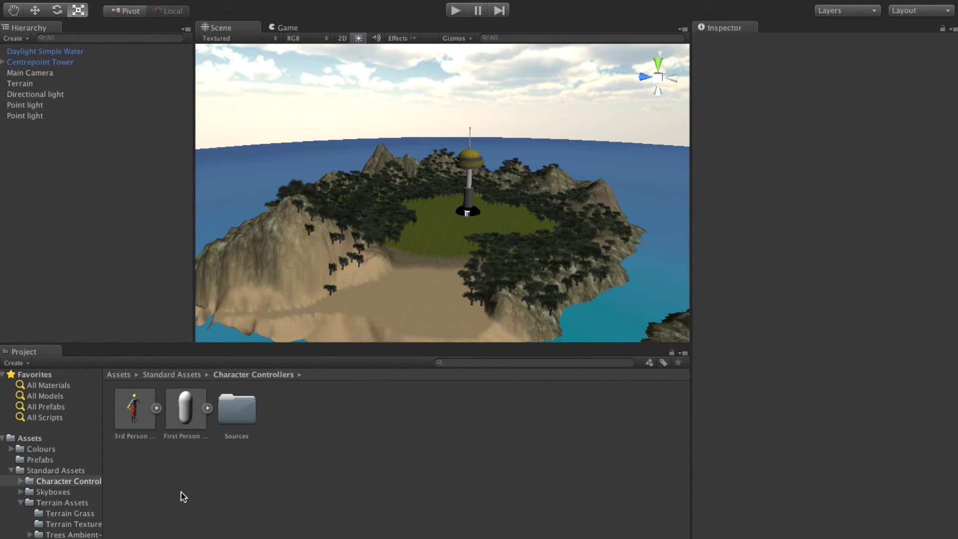
Place a 3rd Person Controller on the sand facing the tower and raise it above the ground to Y about 15.6
left_click(143, 414)
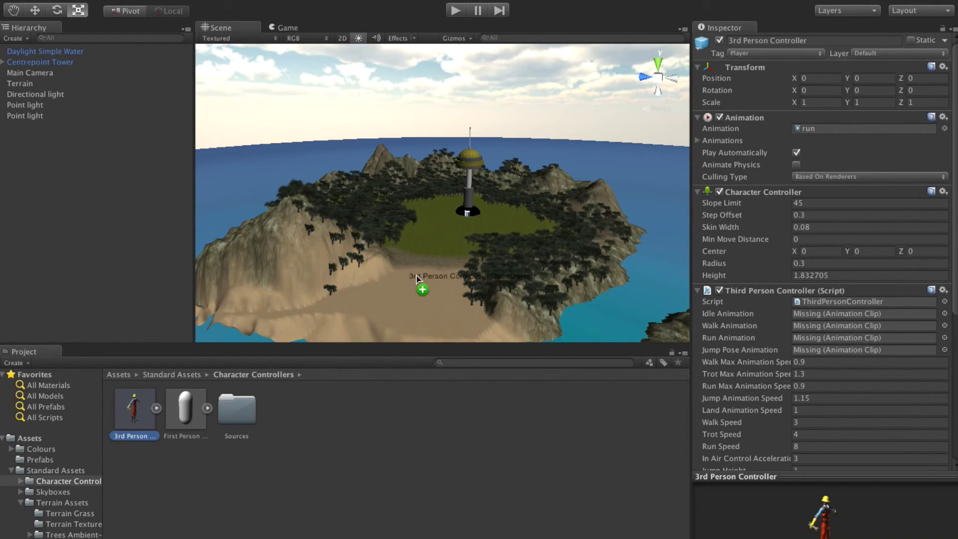
left_click_drag(420, 275, 420, 275)
scroll(415, 302, "up", 2)
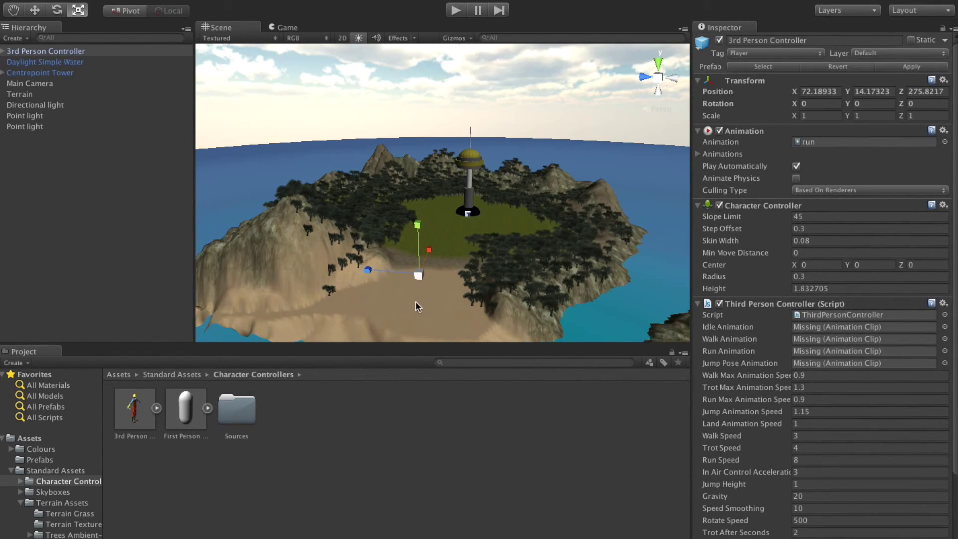
double_click(50, 51)
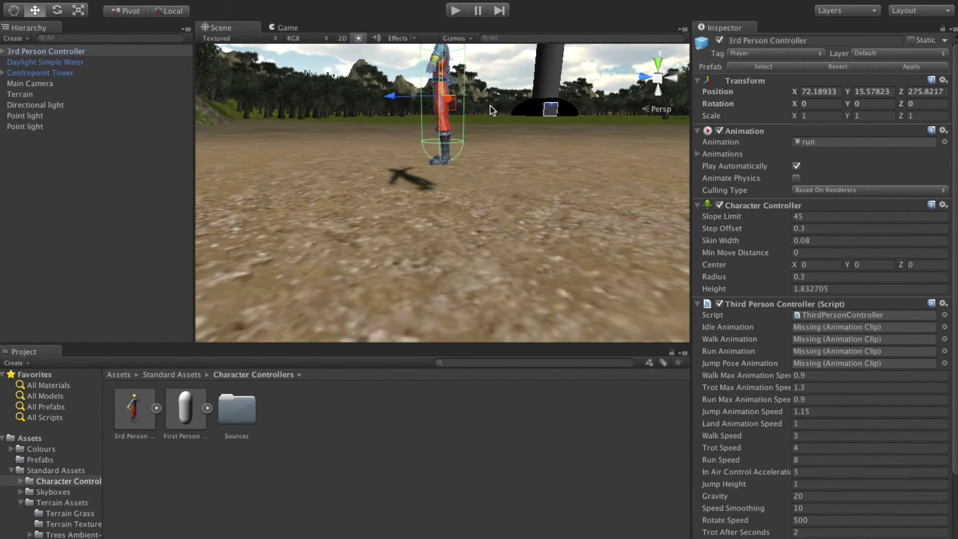
middle_click_drag(490, 106, 496, 179)
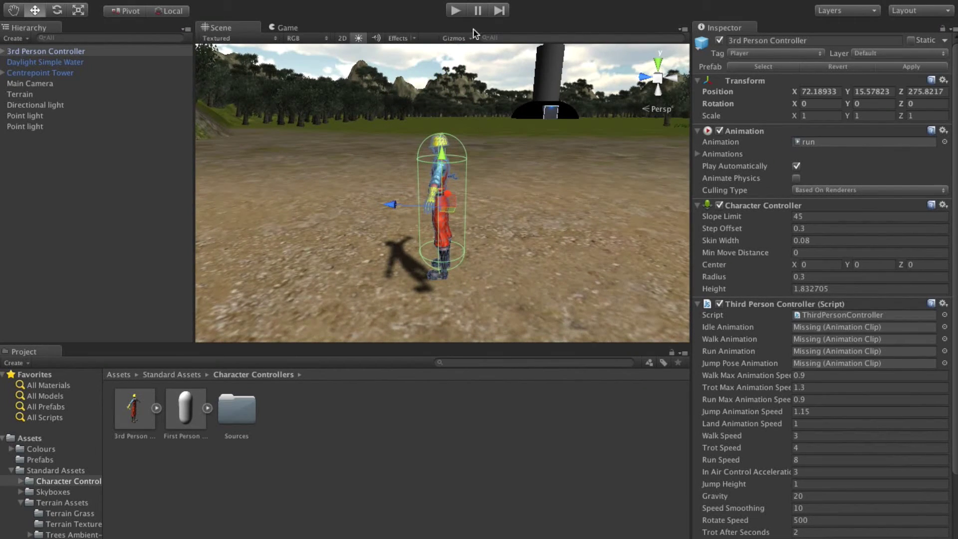
Run the game, steer the construction worker across the grass toward the tower, turn him around and stop the game
left_click(460, 11)
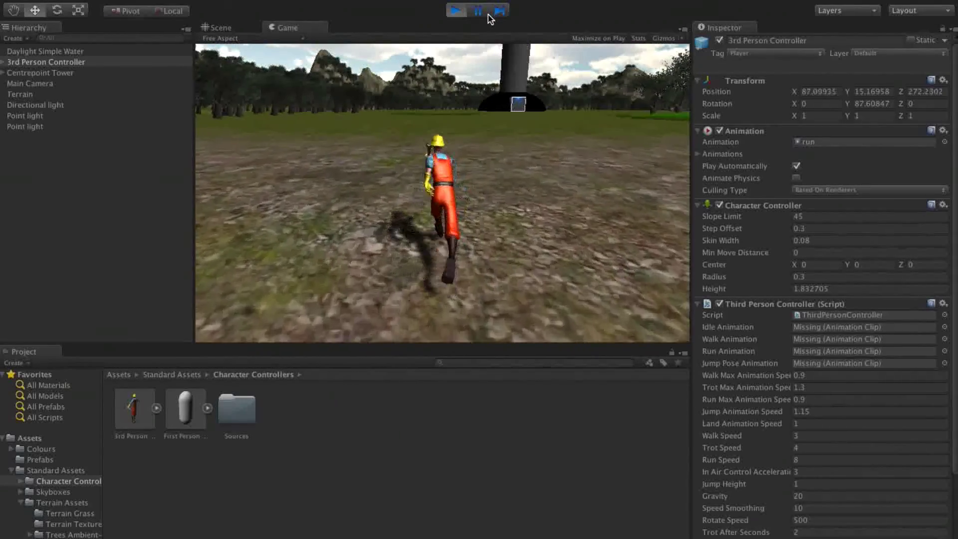
key("w")
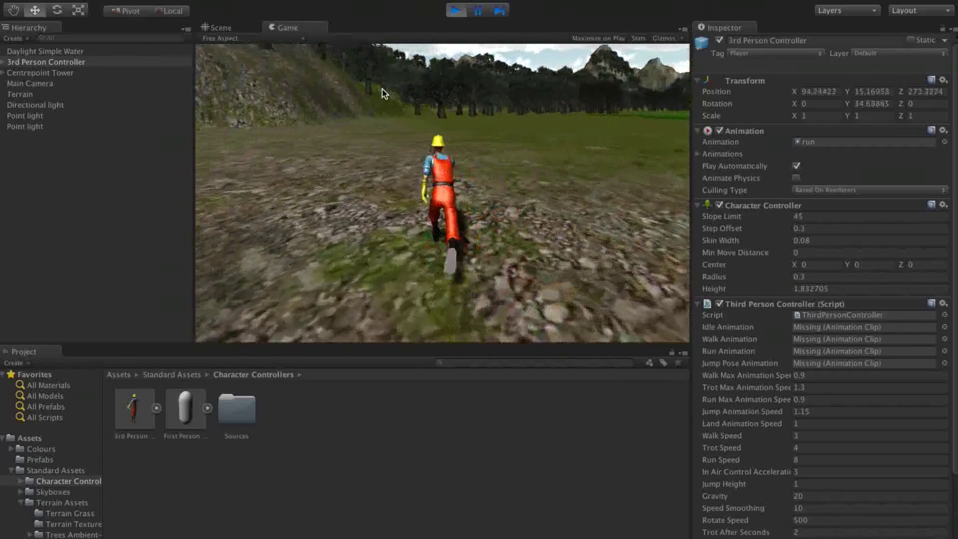
key("w")
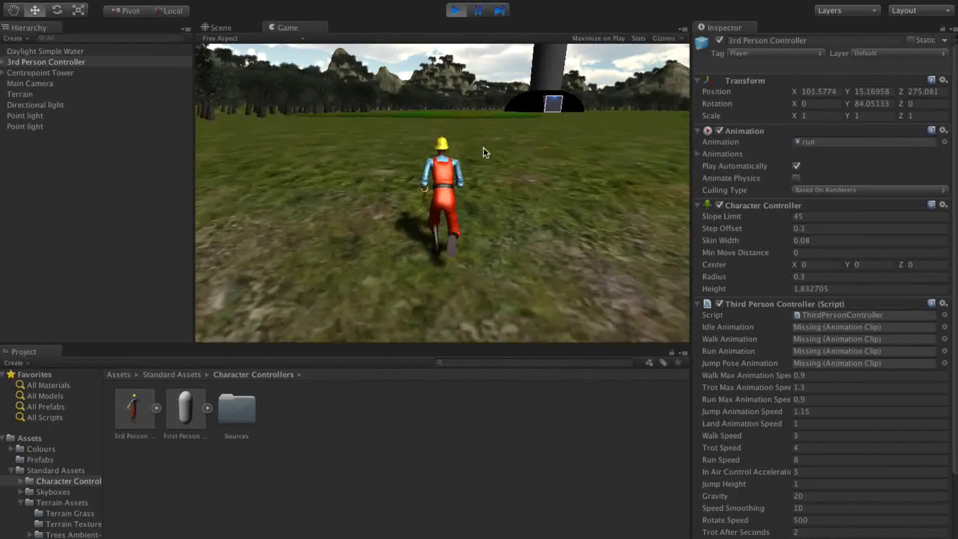
key("w")
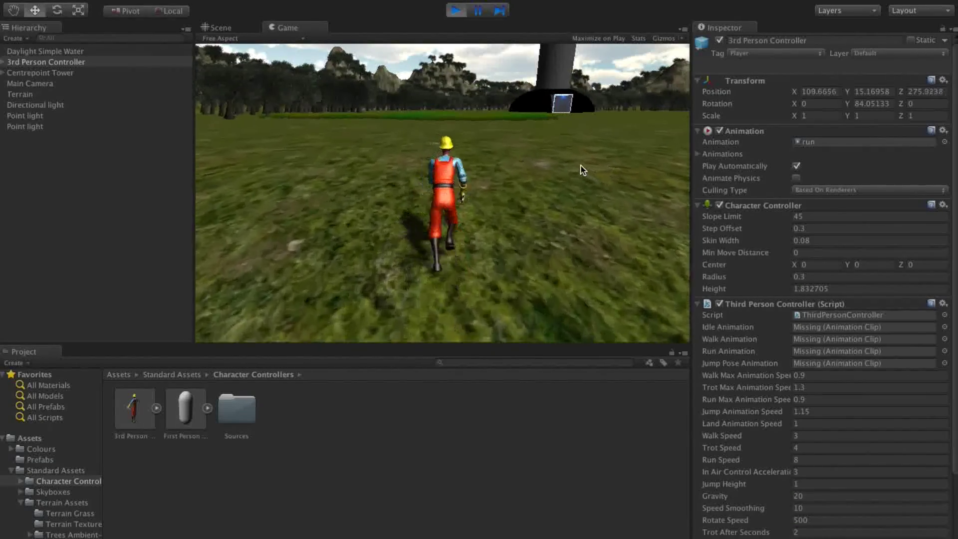
key("w")
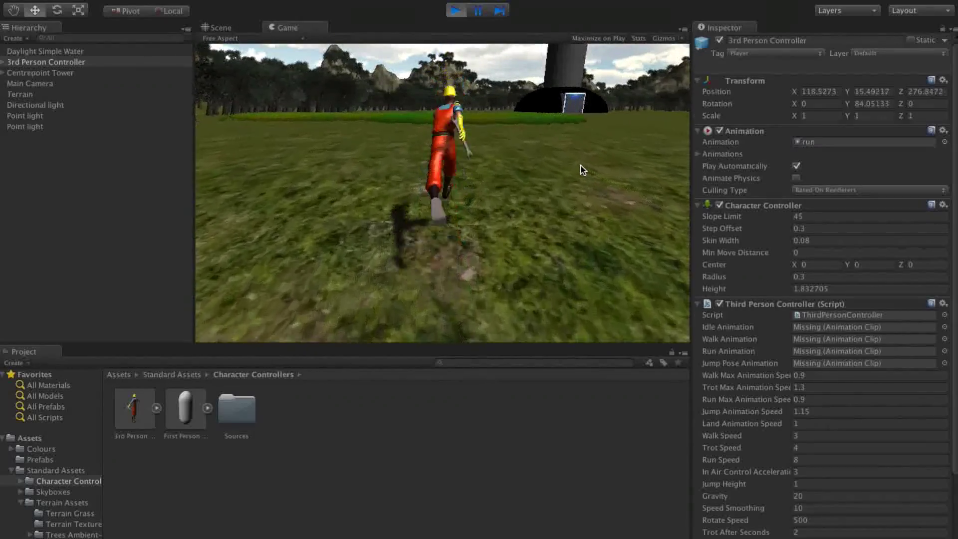
key("d")
key("w")
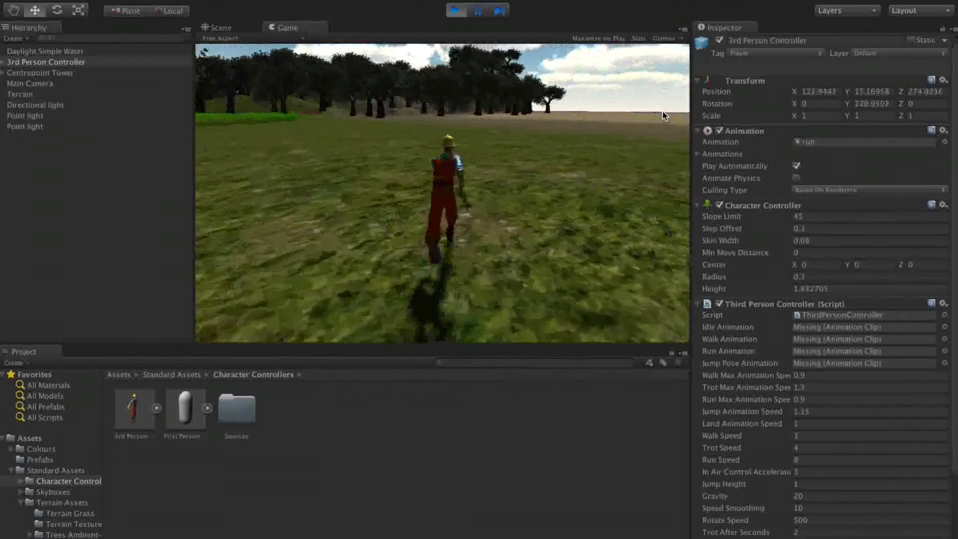
key("a")
key("s")
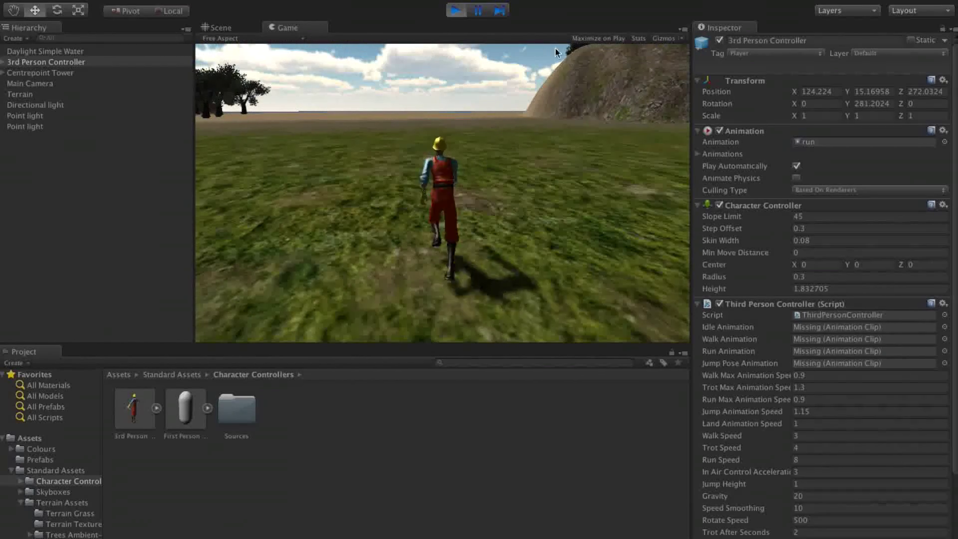
left_click(456, 11)
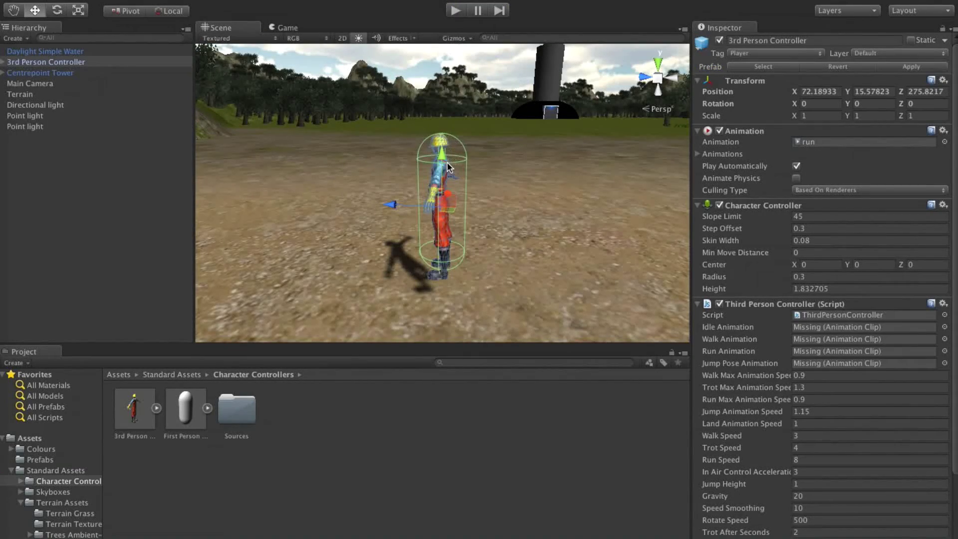
Add a First Person Controller to the hierarchy, expand it and move the 3rd Person Controller directly below it
left_click(36, 73)
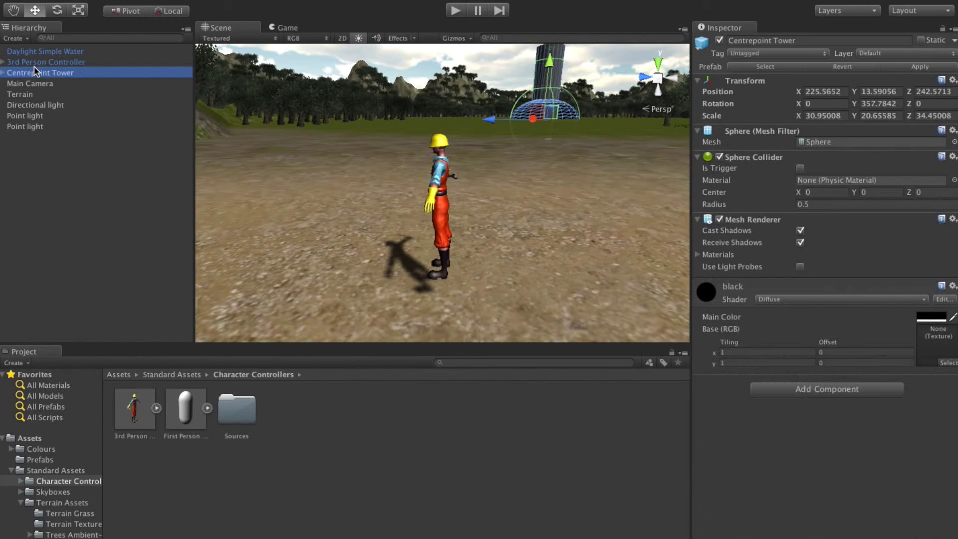
left_click(41, 62)
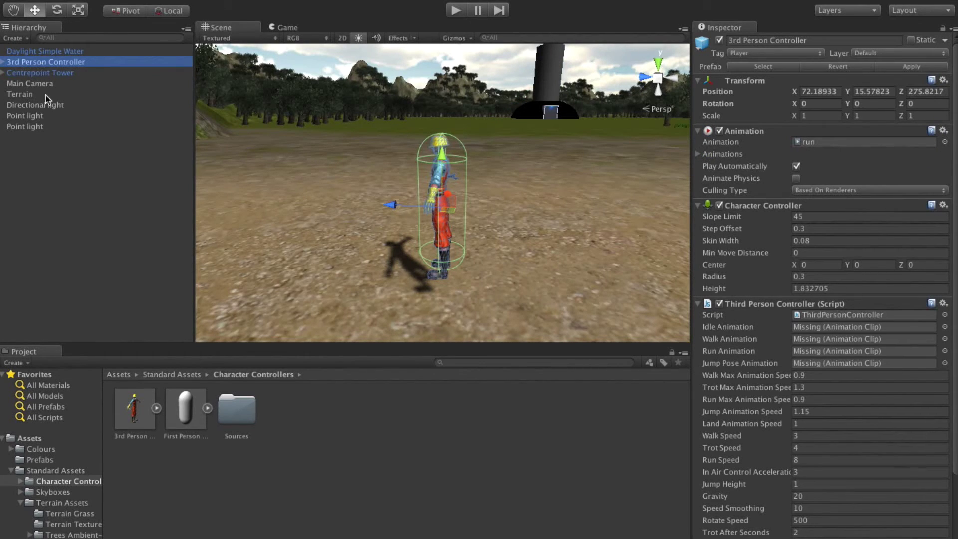
left_click(168, 492)
left_click_drag(186, 412, 25, 188)
left_click(14, 152)
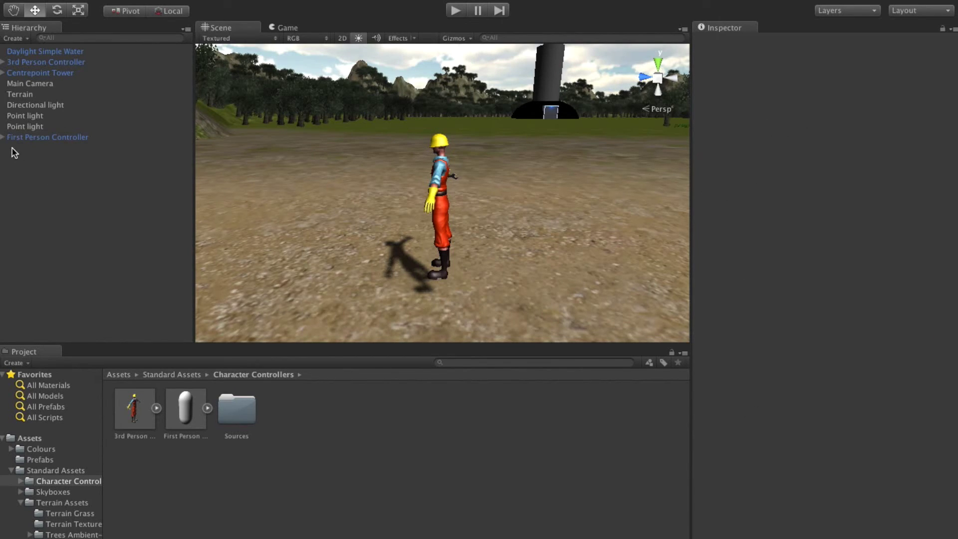
left_click(4, 139)
left_click_drag(20, 65, 62, 212)
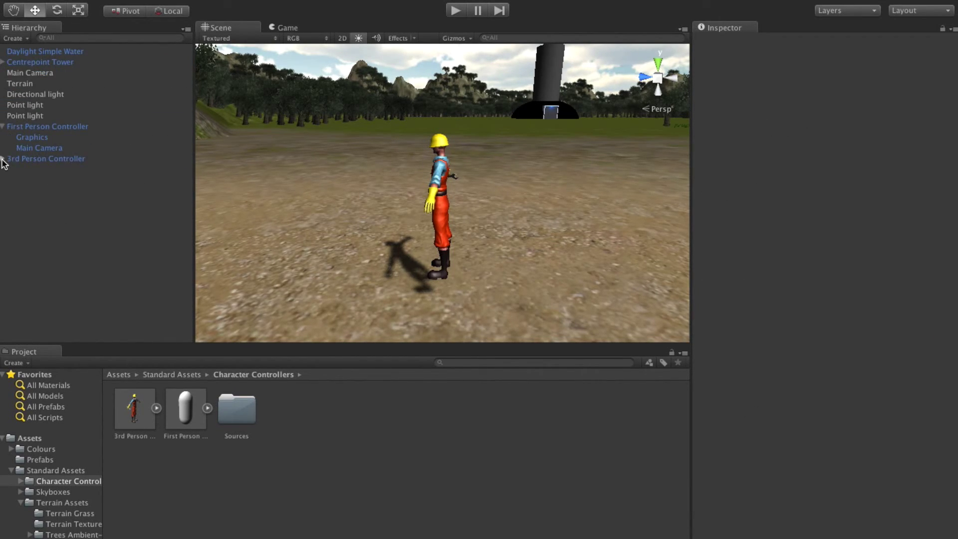
Expand the 3rd Person Controller's children and examine the First Person Controller's Graphics and Main Camera components for comparison
left_click(3, 160)
left_click(31, 138)
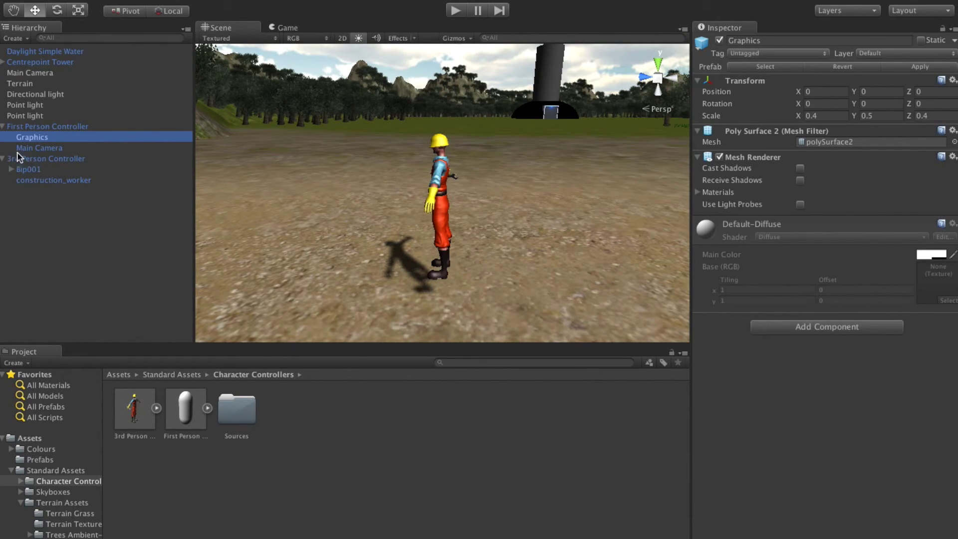
left_click(33, 148)
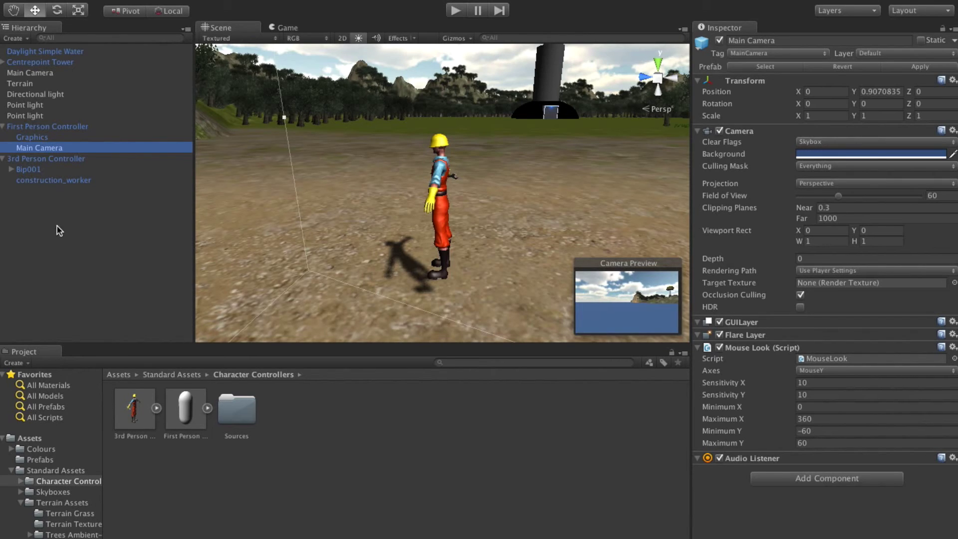
left_click(43, 203)
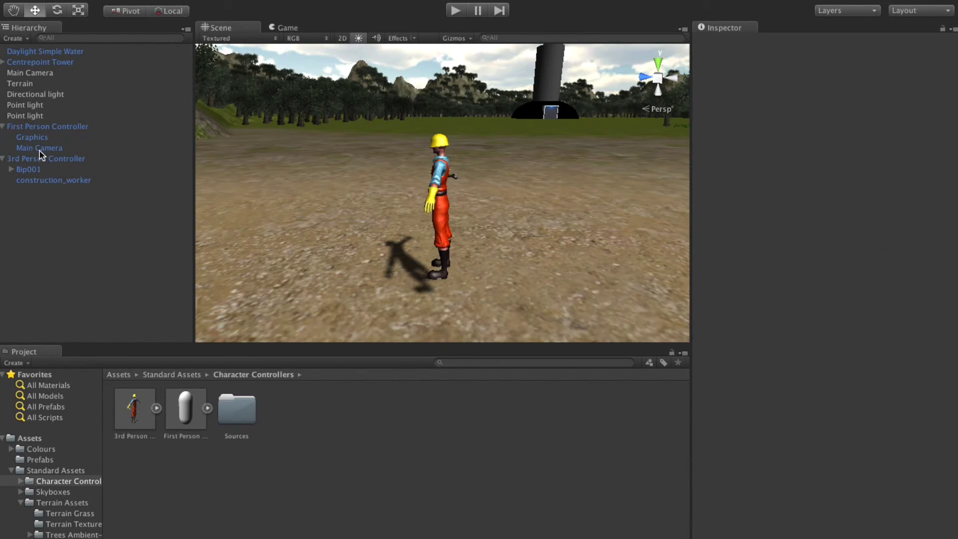
left_click(40, 149)
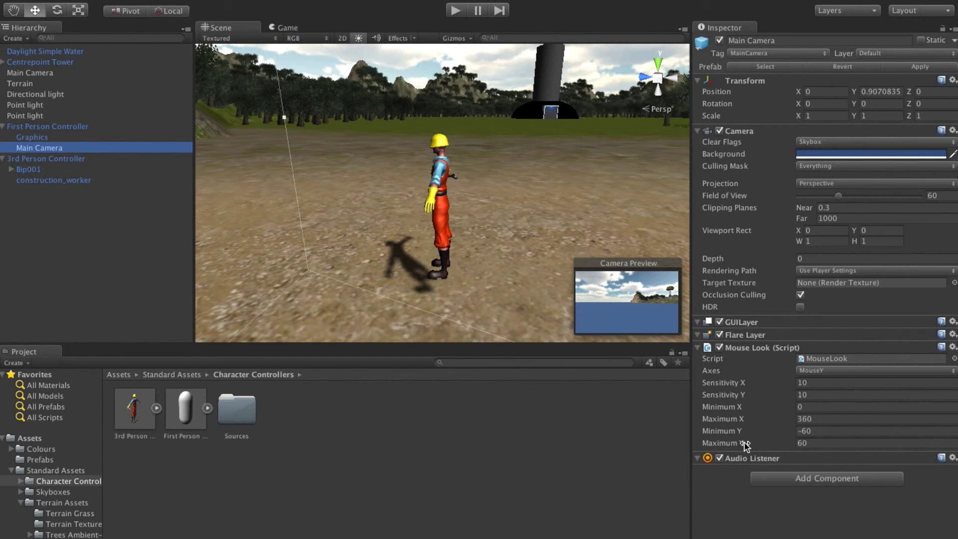
left_click(97, 234)
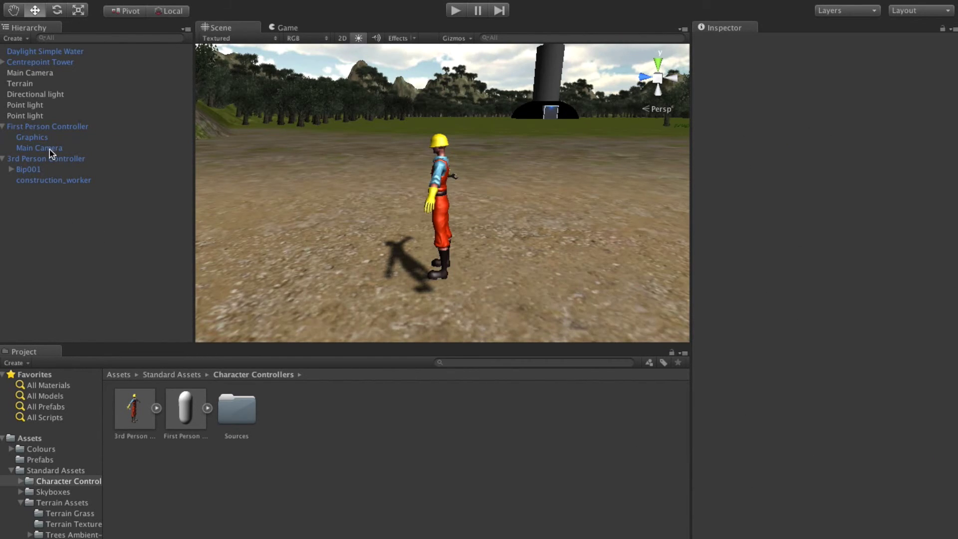
Delete both the First Person Controller and the 3rd Person Controller from the scene
left_click(46, 128)
right_click(46, 128)
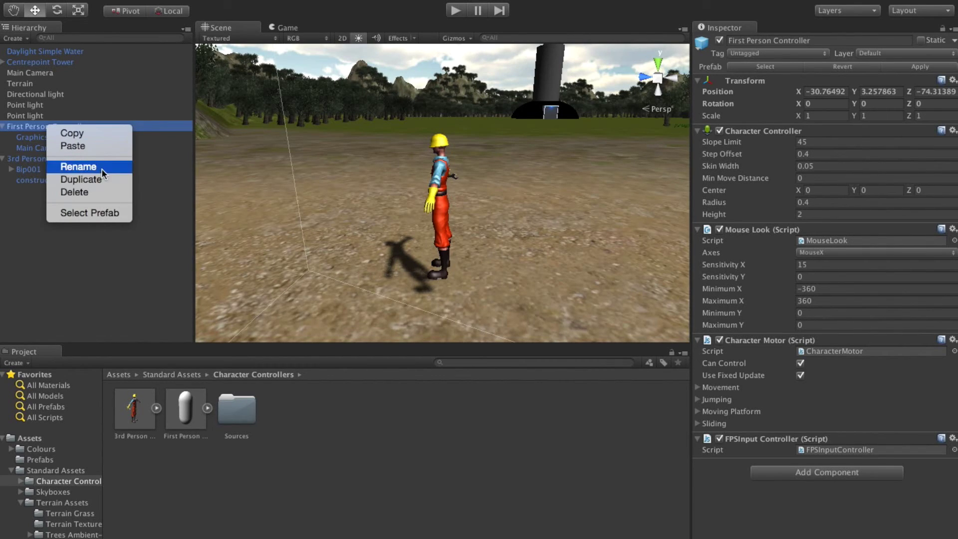
left_click(100, 193)
right_click(43, 127)
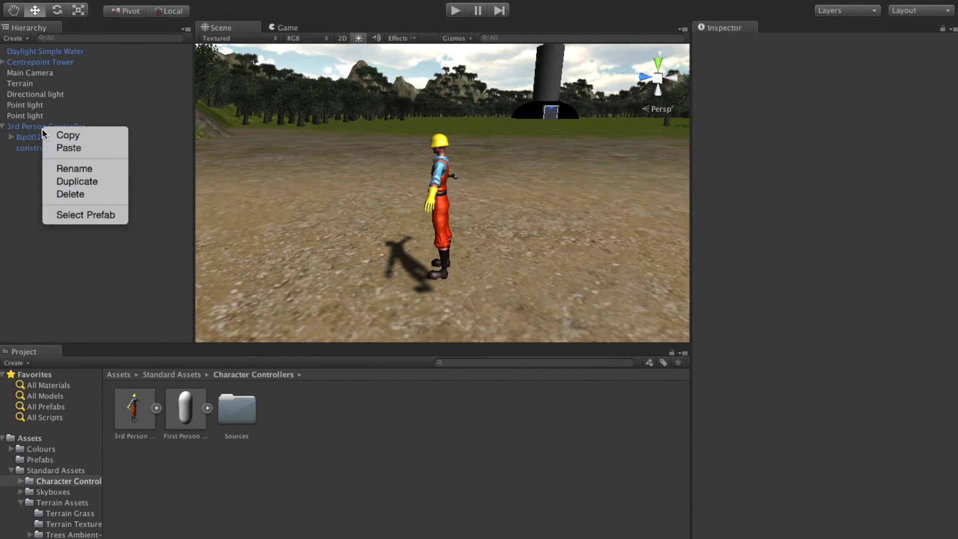
left_click(80, 194)
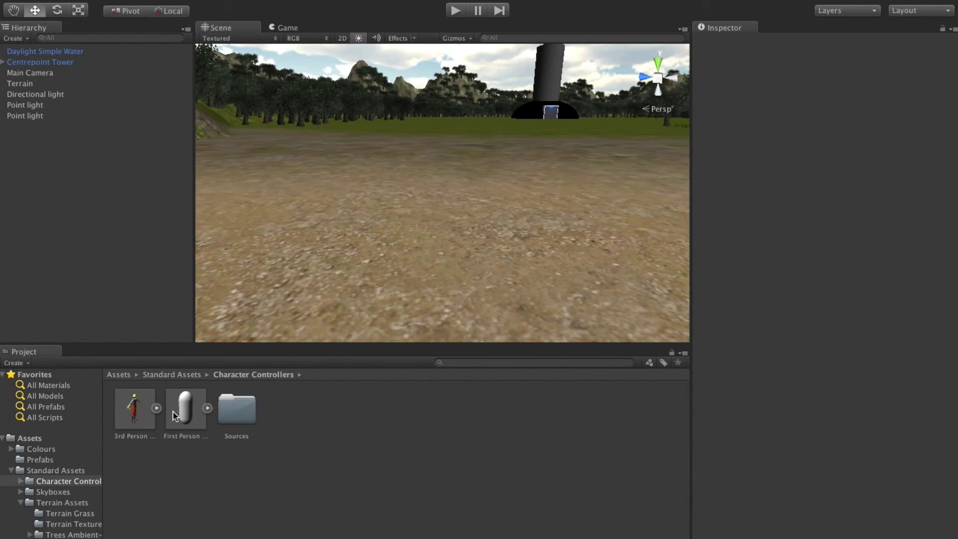
Add a First Person Controller to the scene and slide it along the Z axis toward the island, to about Z 106.6
left_click_drag(175, 417, 52, 161)
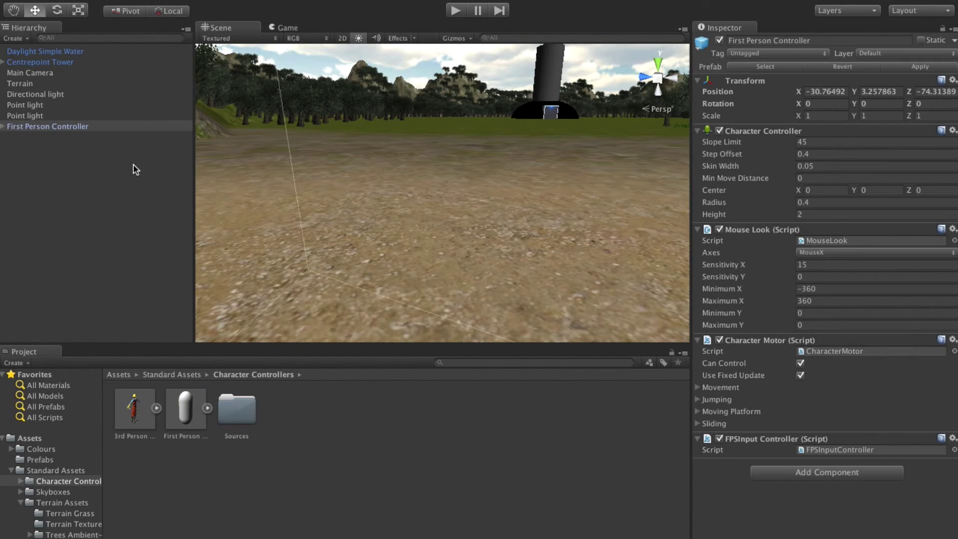
double_click(65, 126)
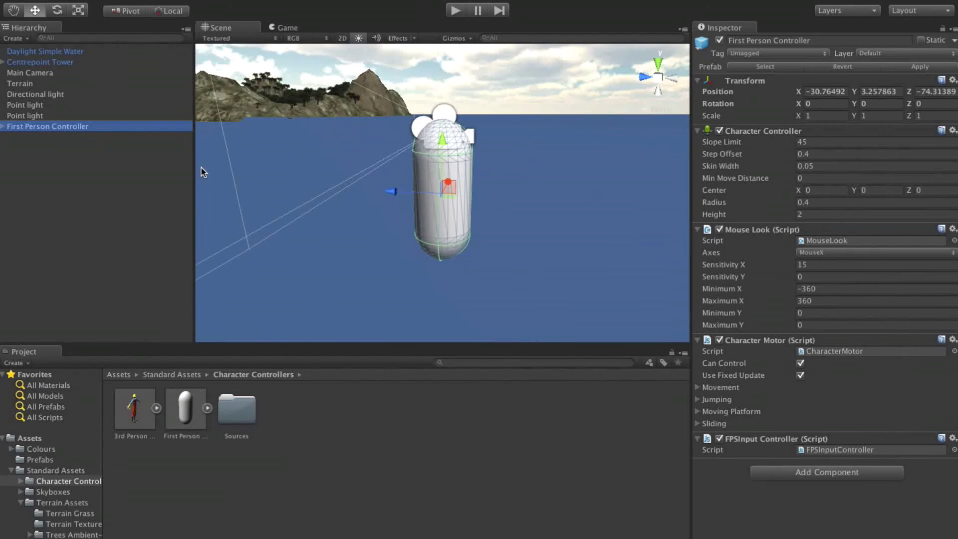
scroll(228, 163, "down", 5)
scroll(229, 175, "down", 10)
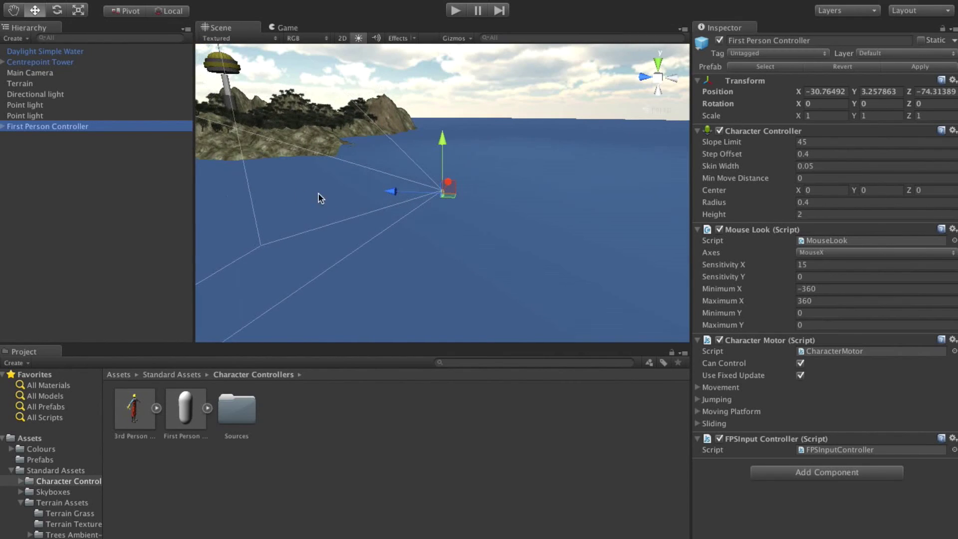
left_click_drag(390, 197, 182, 138)
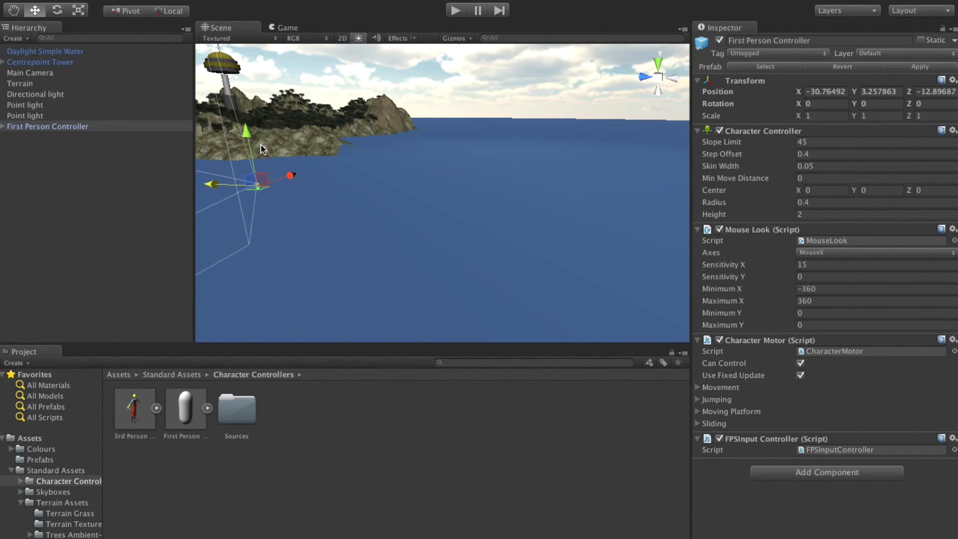
middle_click_drag(313, 159, 658, 246)
left_click_drag(546, 268, 167, 192)
middle_click_drag(282, 156, 627, 199)
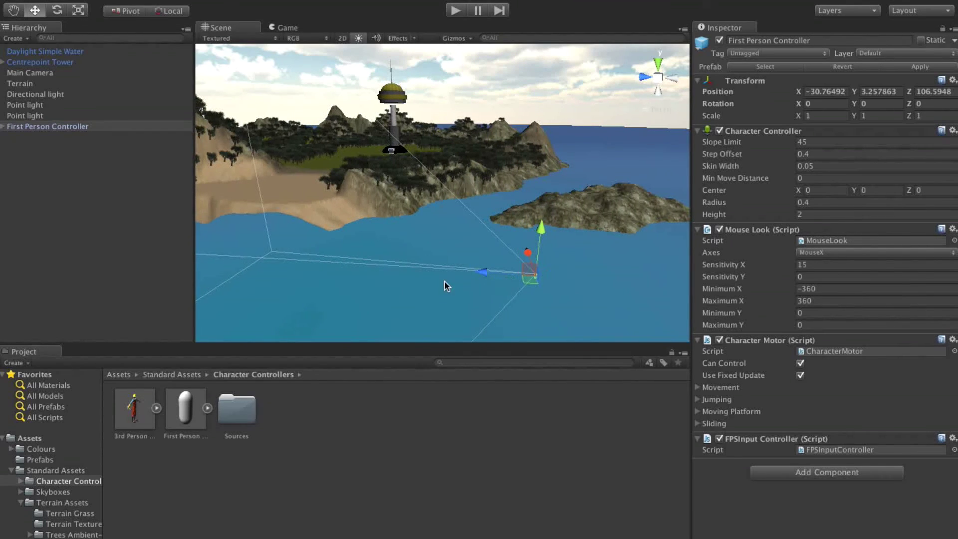
Move the First Person Controller onto the island's open ground near the tower, at about X 77.8, Y 23.6, Z 272
left_click_drag(479, 271, 218, 199)
middle_click_drag(217, 199, 446, 294)
left_click_drag(447, 271, 458, 150)
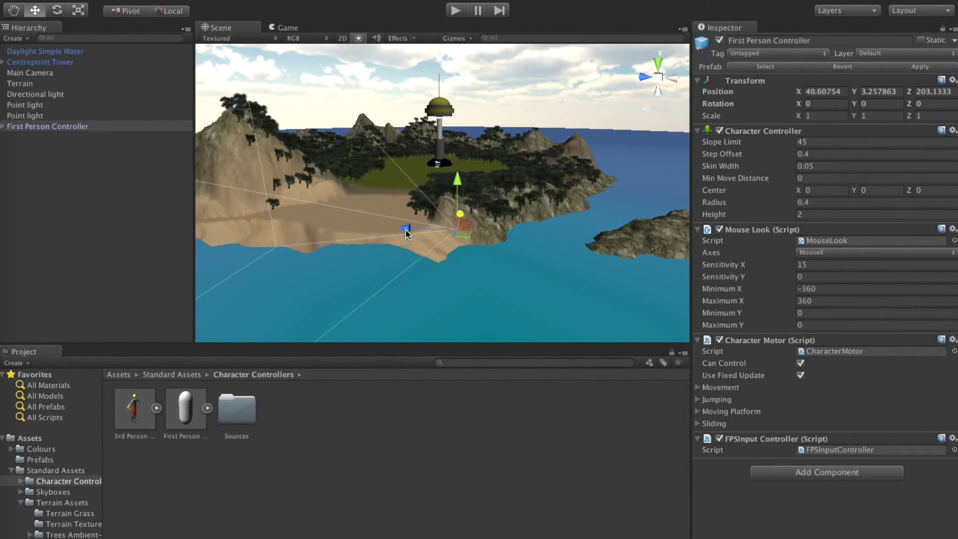
left_click_drag(404, 227, 365, 153)
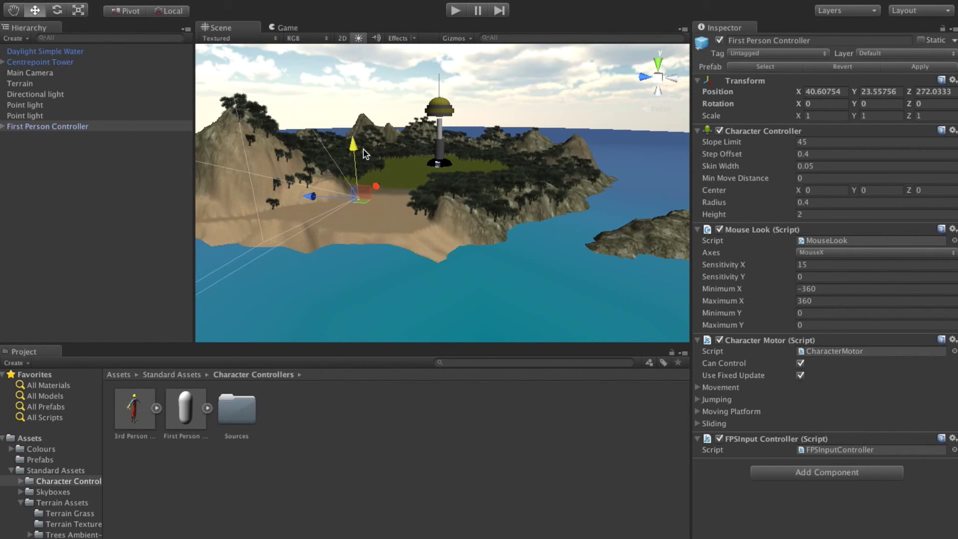
left_click_drag(376, 191, 395, 165)
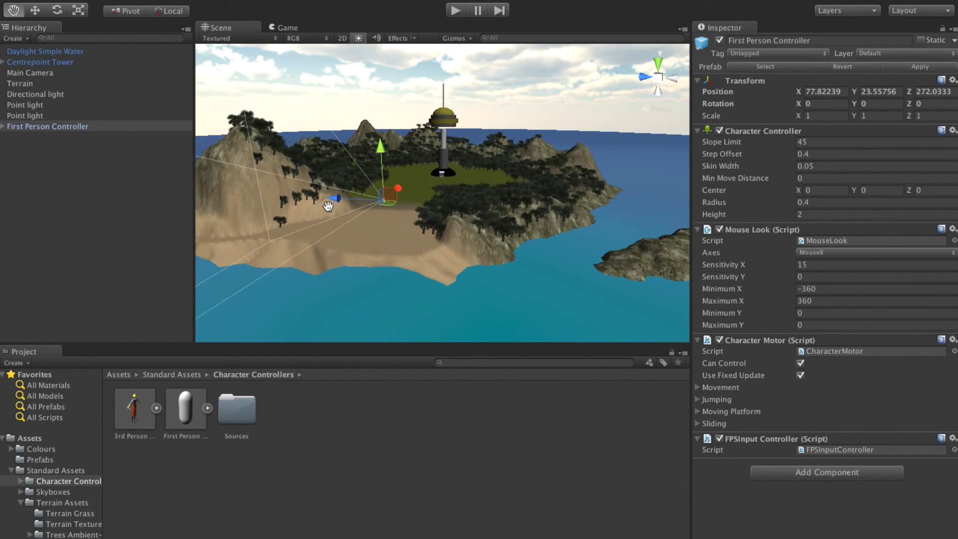
double_click(75, 127)
scroll(282, 197, "down", 4)
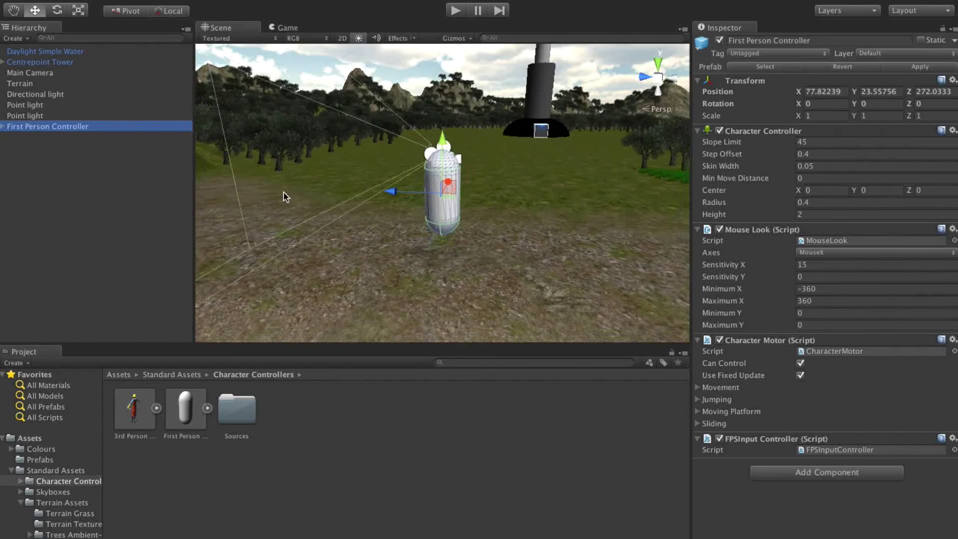
Expand the First Person Controller, examine its Main Camera, and briefly run and stop the game to test the first-person view
left_click(3, 127)
left_click(52, 148)
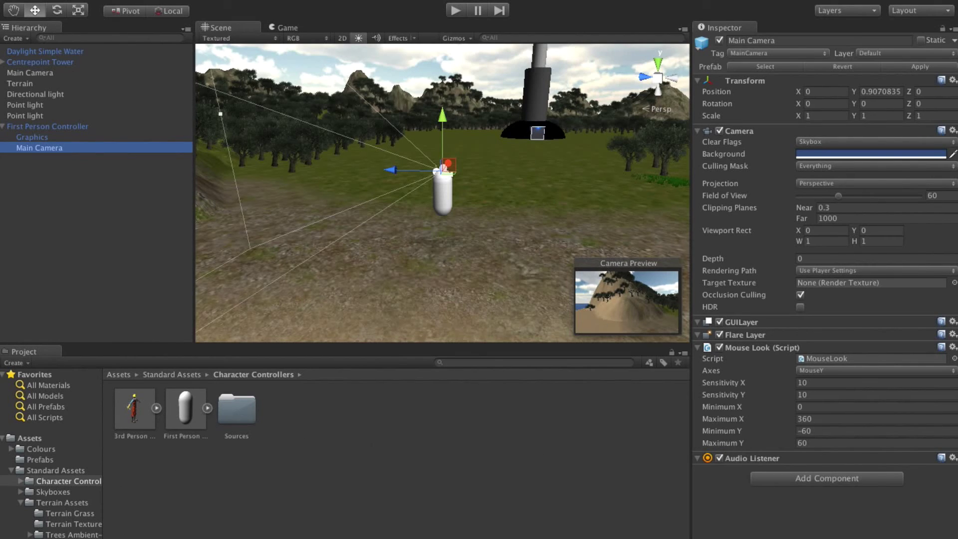
left_click(77, 224)
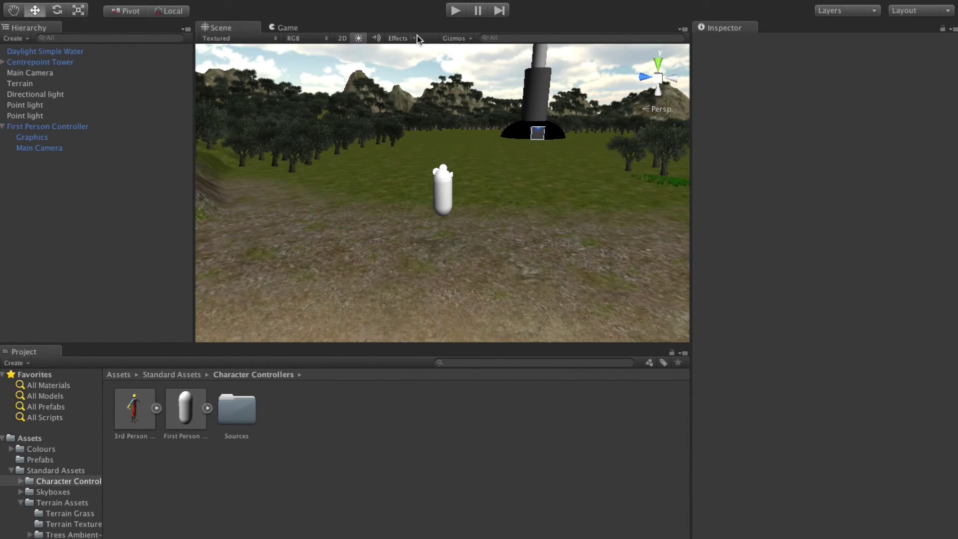
left_click(456, 11)
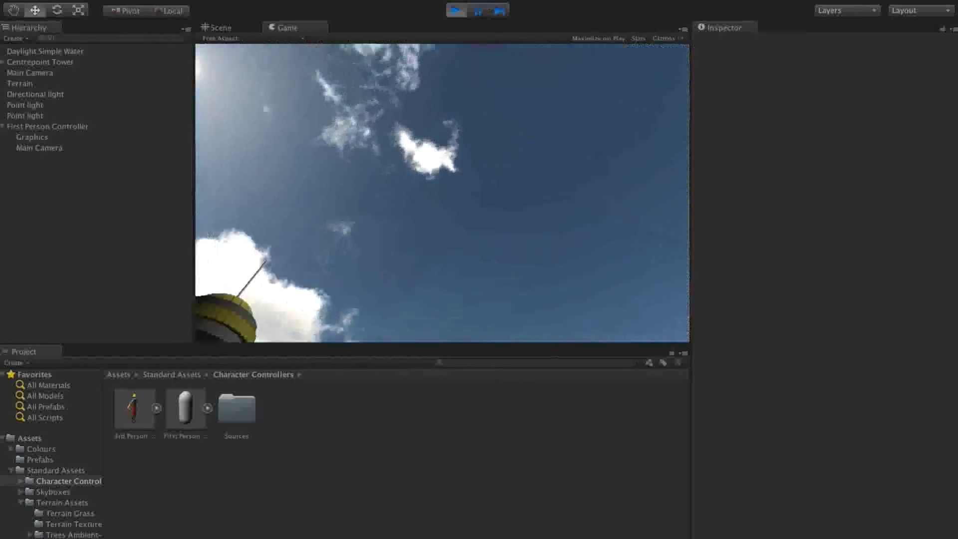
left_click(456, 10)
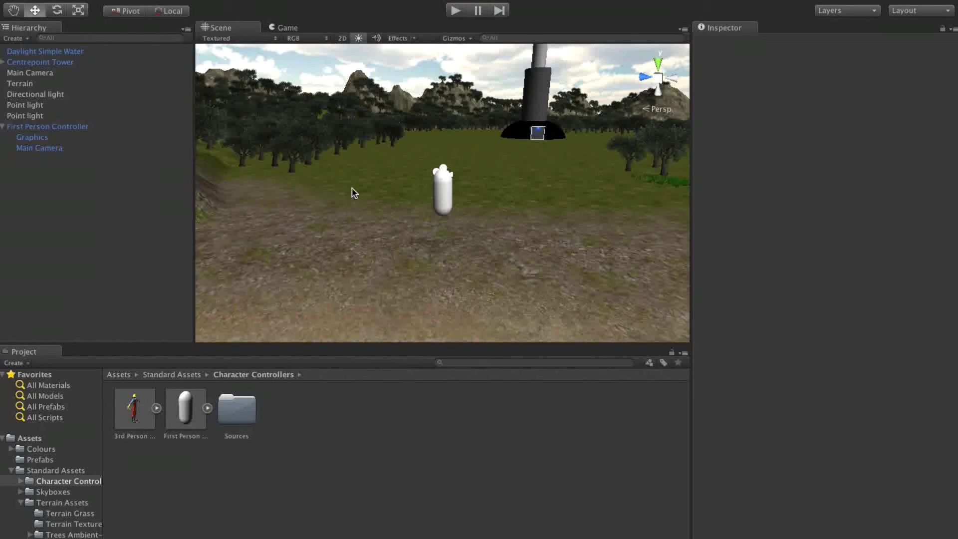
Raise the original top-level Main Camera and shift it toward the island, to about Y 29.9 and Z 5.2
left_click(30, 148)
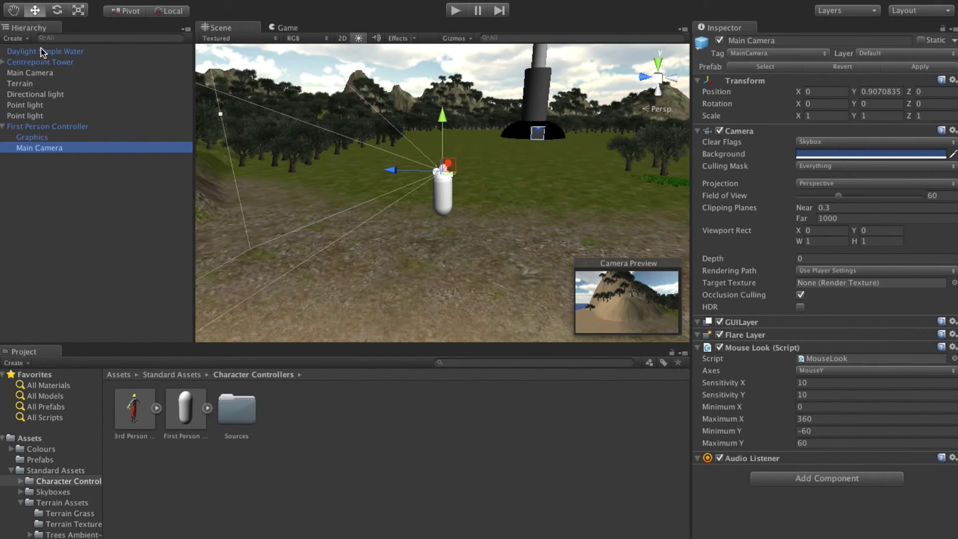
left_click(36, 75)
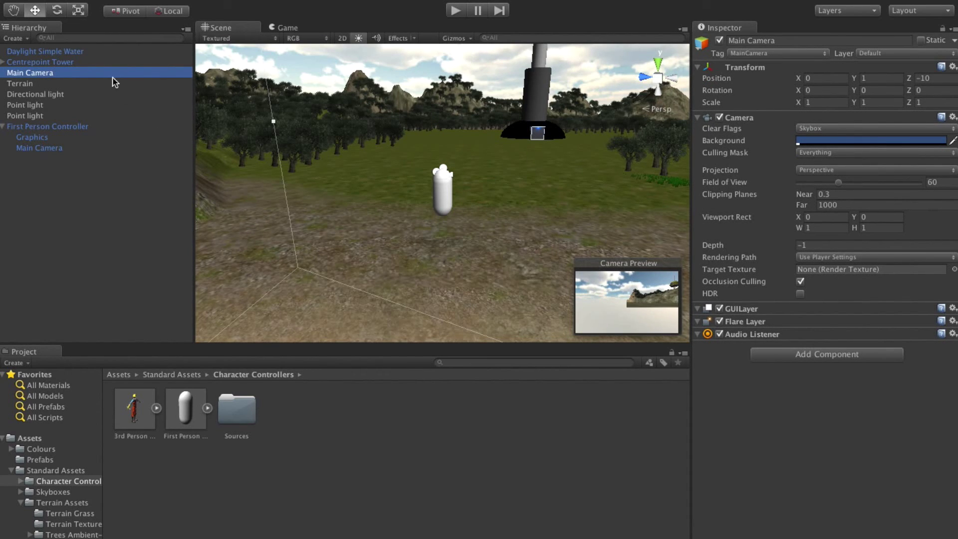
double_click(75, 83)
double_click(75, 72)
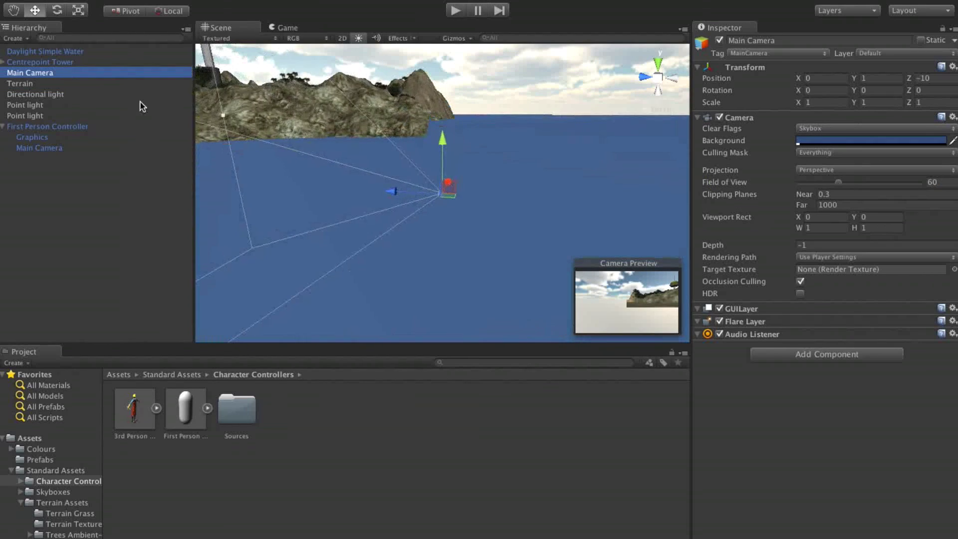
left_click_drag(443, 145, 445, 24)
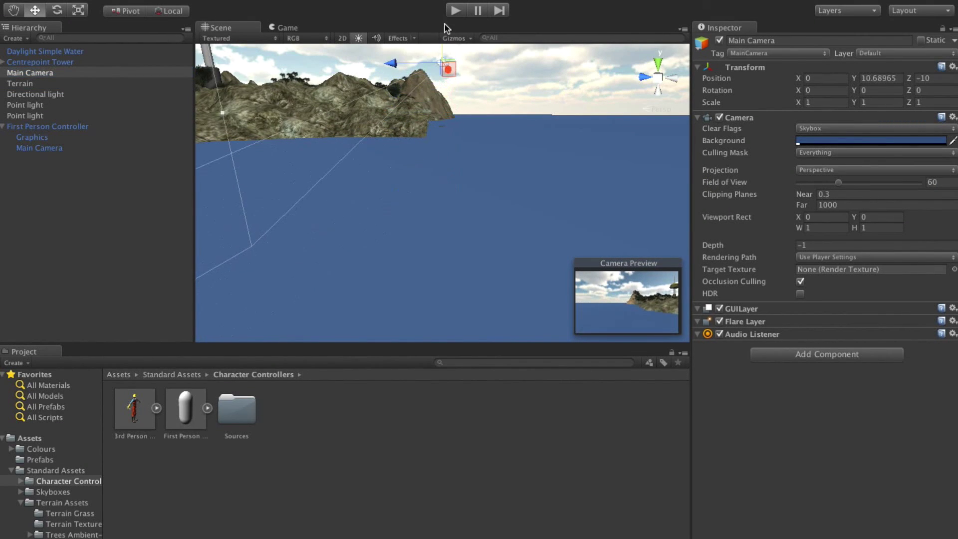
middle_click_drag(499, 150, 513, 270)
left_click_drag(547, 212, 444, 132)
middle_click_drag(444, 133, 533, 280)
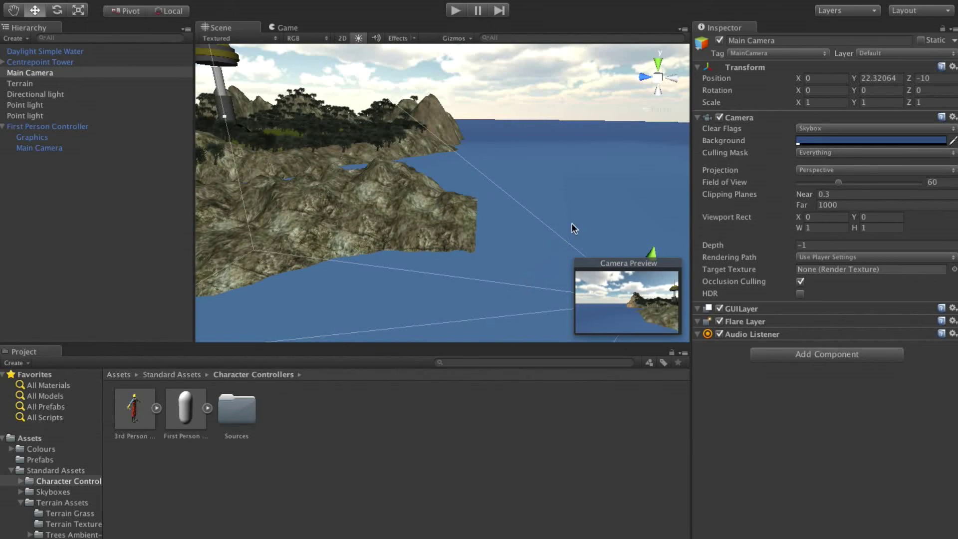
left_click_drag(651, 254, 285, 128)
middle_click_drag(307, 113, 468, 264)
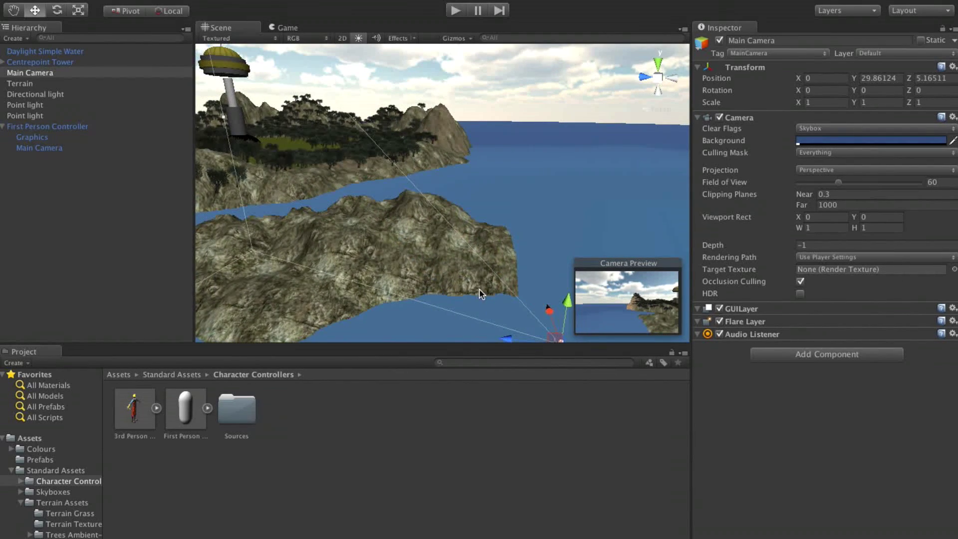
Deactivate the original top-level Main Camera object and clear the selection
right_click(44, 76)
left_click(110, 69)
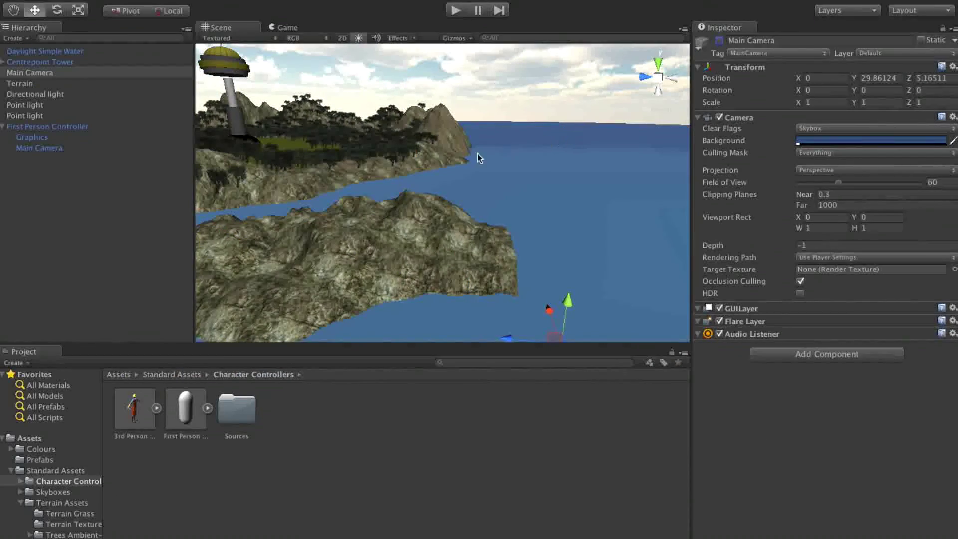
left_click(62, 233)
Collapse the First Person Controller's children in the hierarchy and select the controller itself
left_click(42, 128)
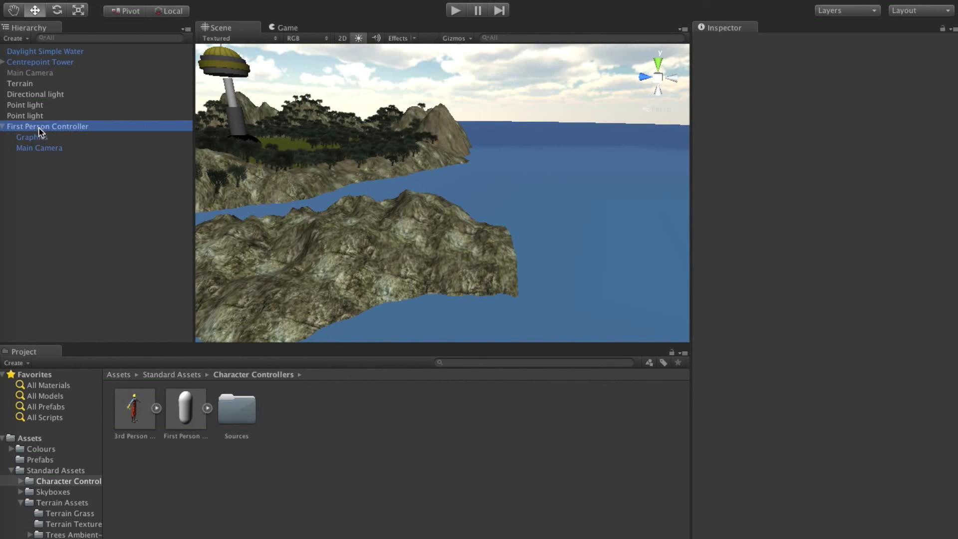
left_click(3, 128)
left_click(50, 157)
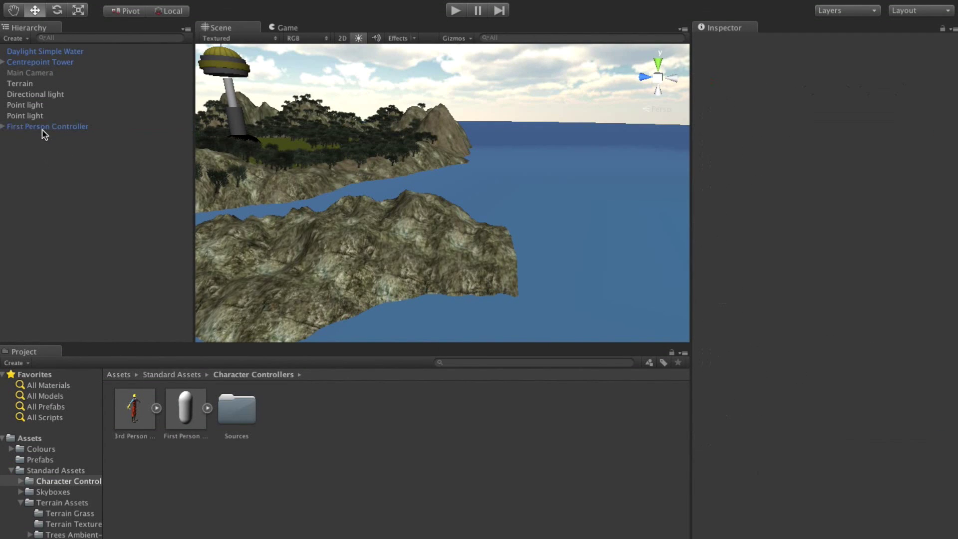
left_click(44, 128)
Run the game, walk the first-person player across the ground toward the tower, look up at the sky and stop the game
left_click(457, 11)
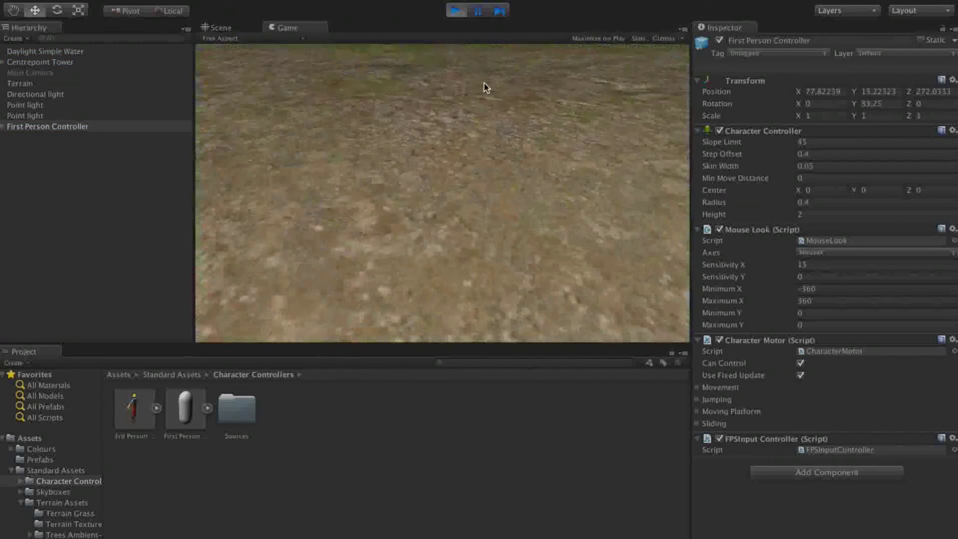
key("w")
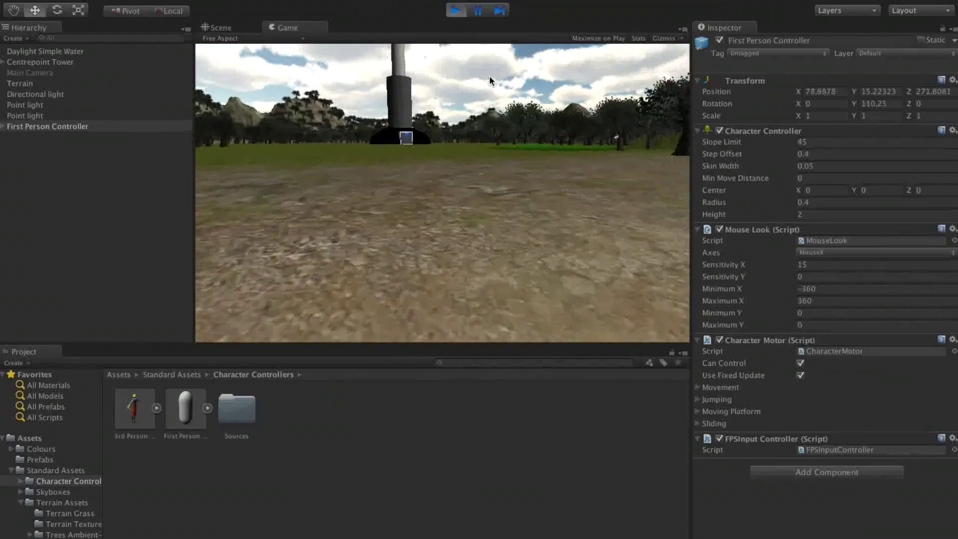
key("w")
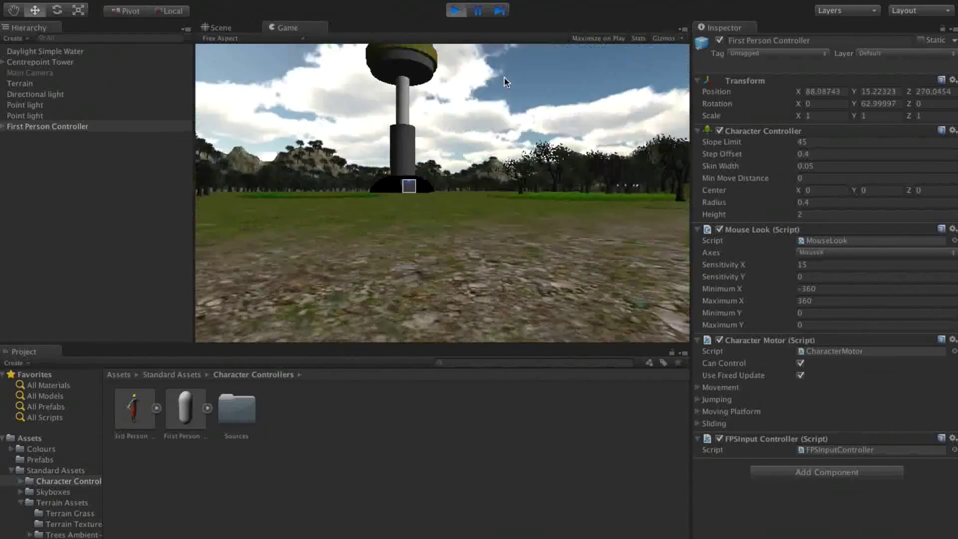
key("w")
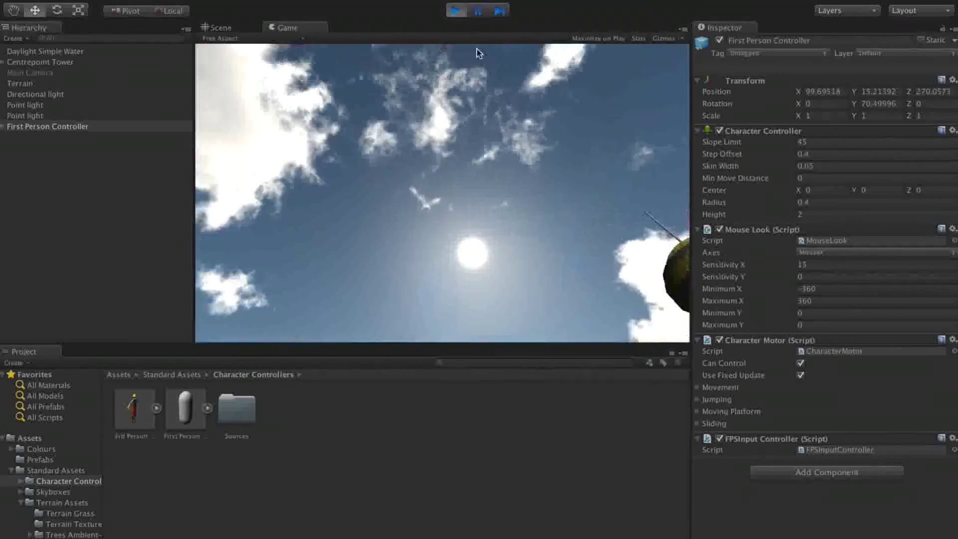
key("ctrl+p")
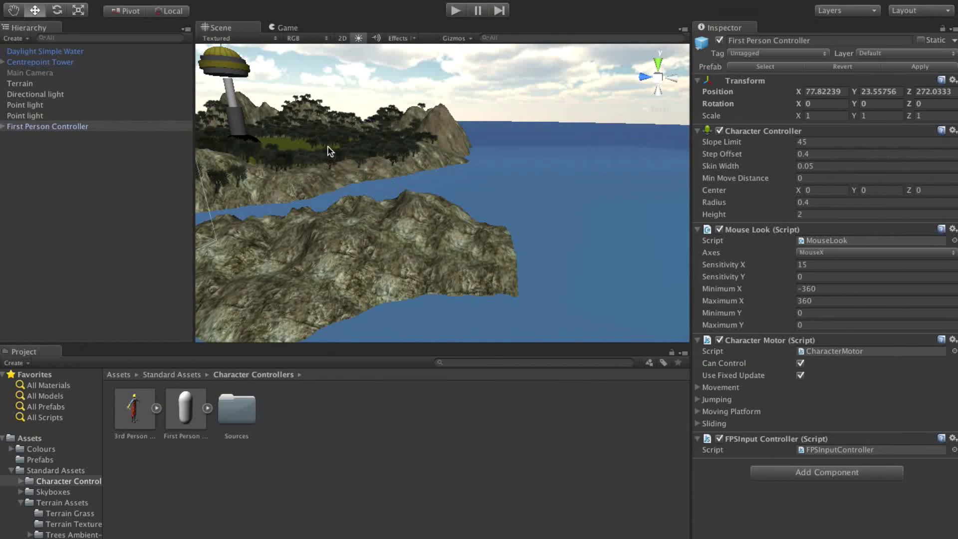
Bring the First Person Controller and the tower clearing back into the scene view
middle_click_drag(328, 147, 552, 177)
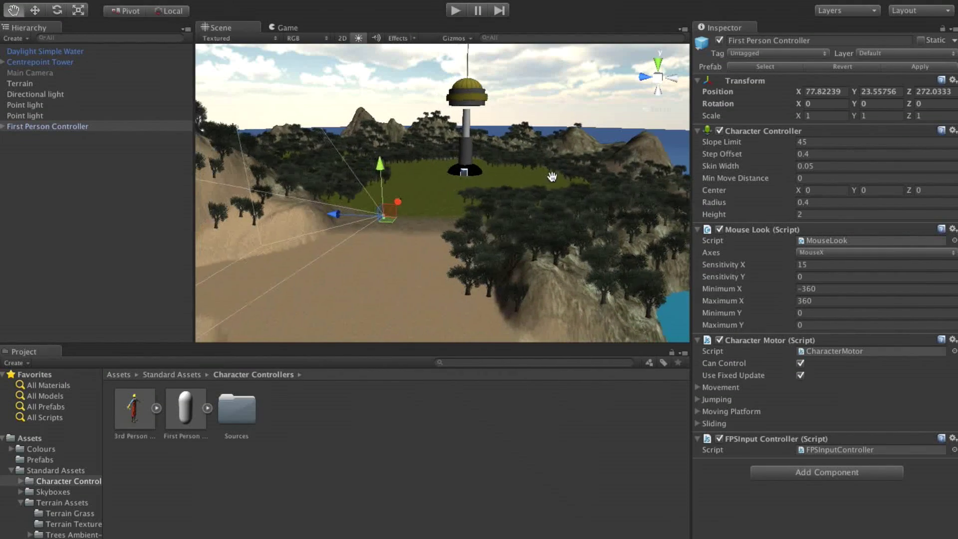
middle_click_drag(387, 172, 617, 141)
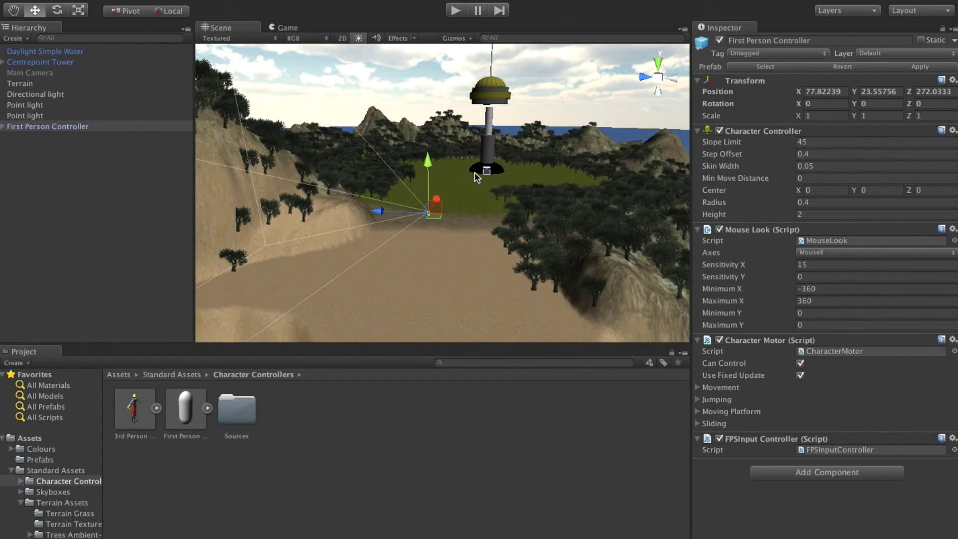